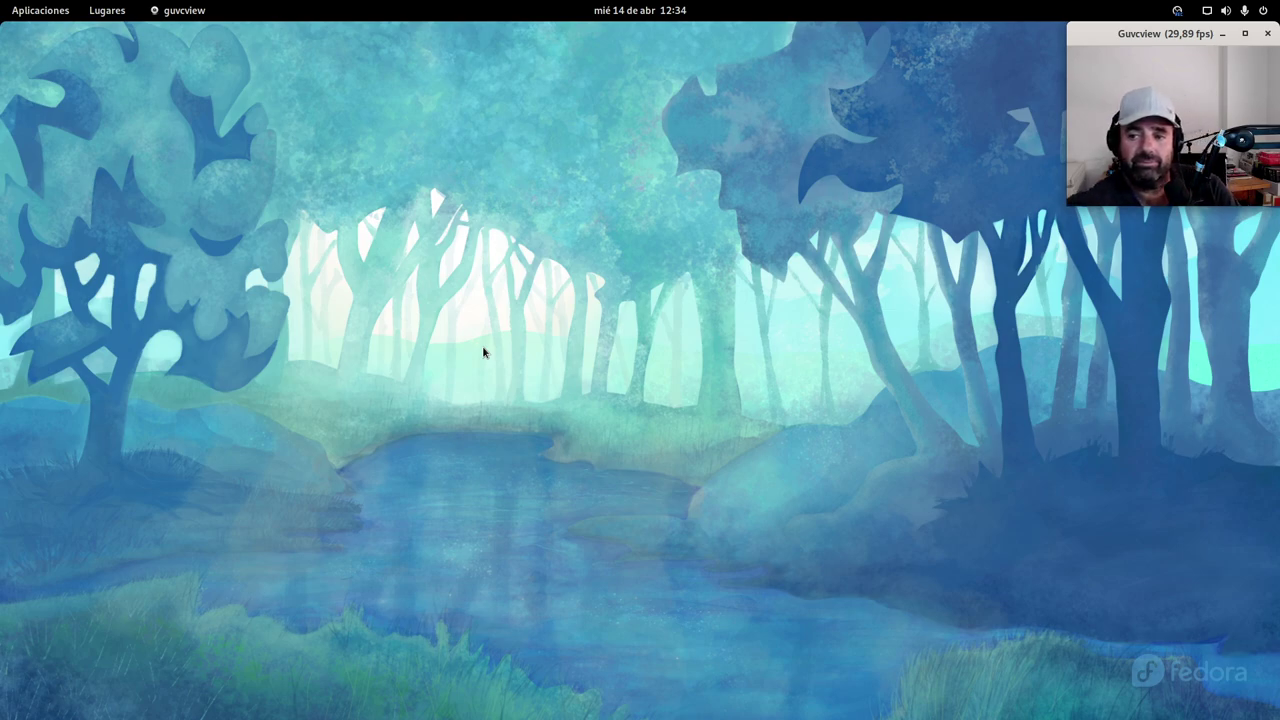
# Bring the OBS Studio window forward to view its audio mixer
pyautogui.moveTo(1, 1)
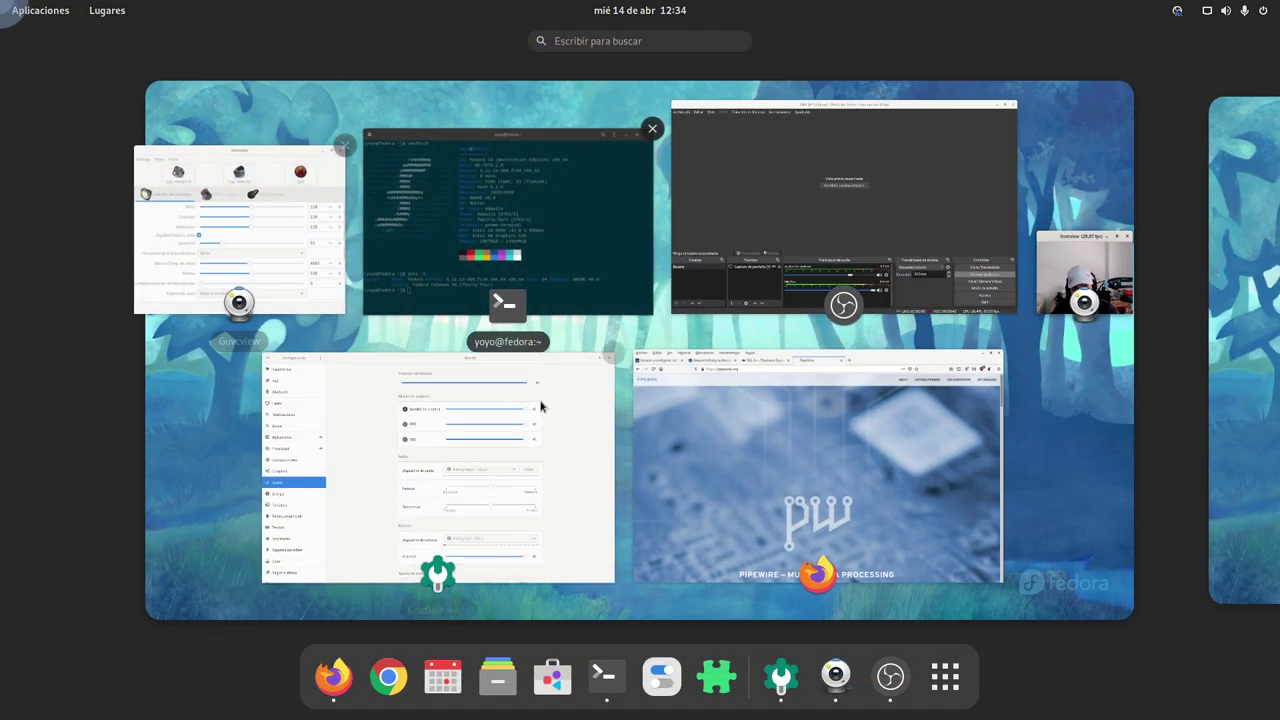
pyautogui.click(729, 216)
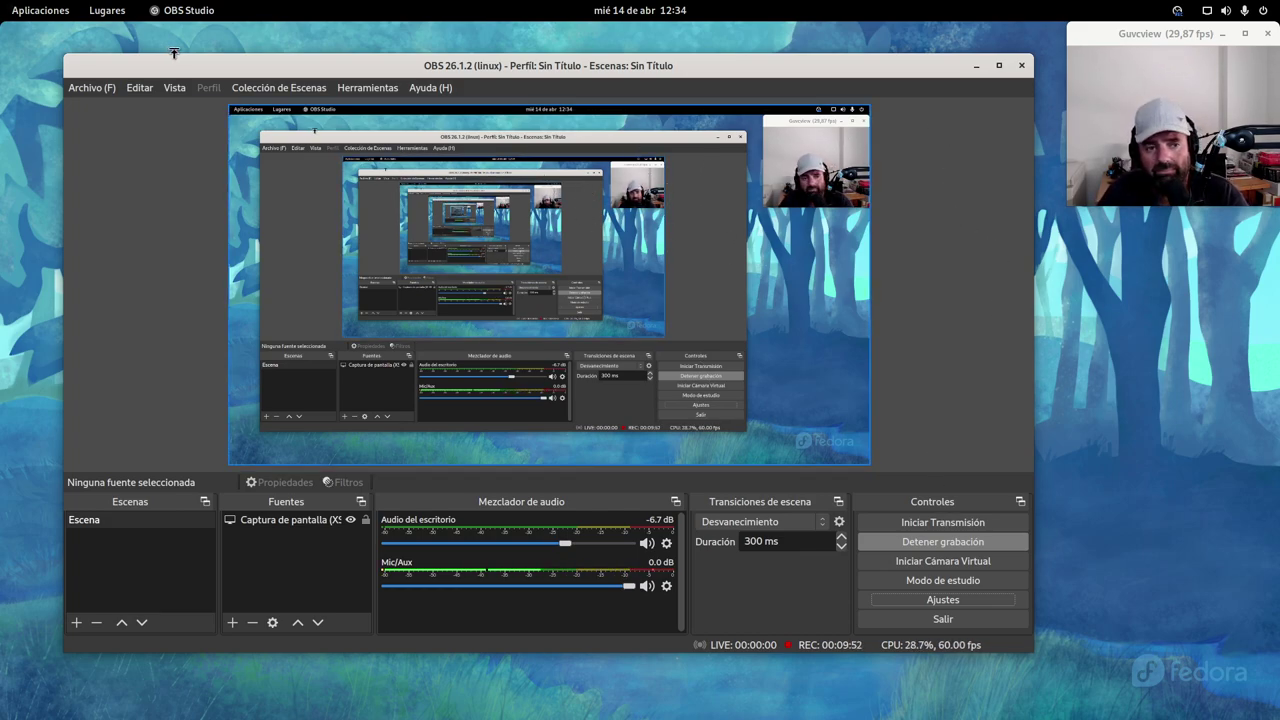
# Switch to Firefox, play "Beyond Infinity" on the filmmusic.io page and lower the player's volume to about a fifth
pyautogui.moveTo(0, 0)
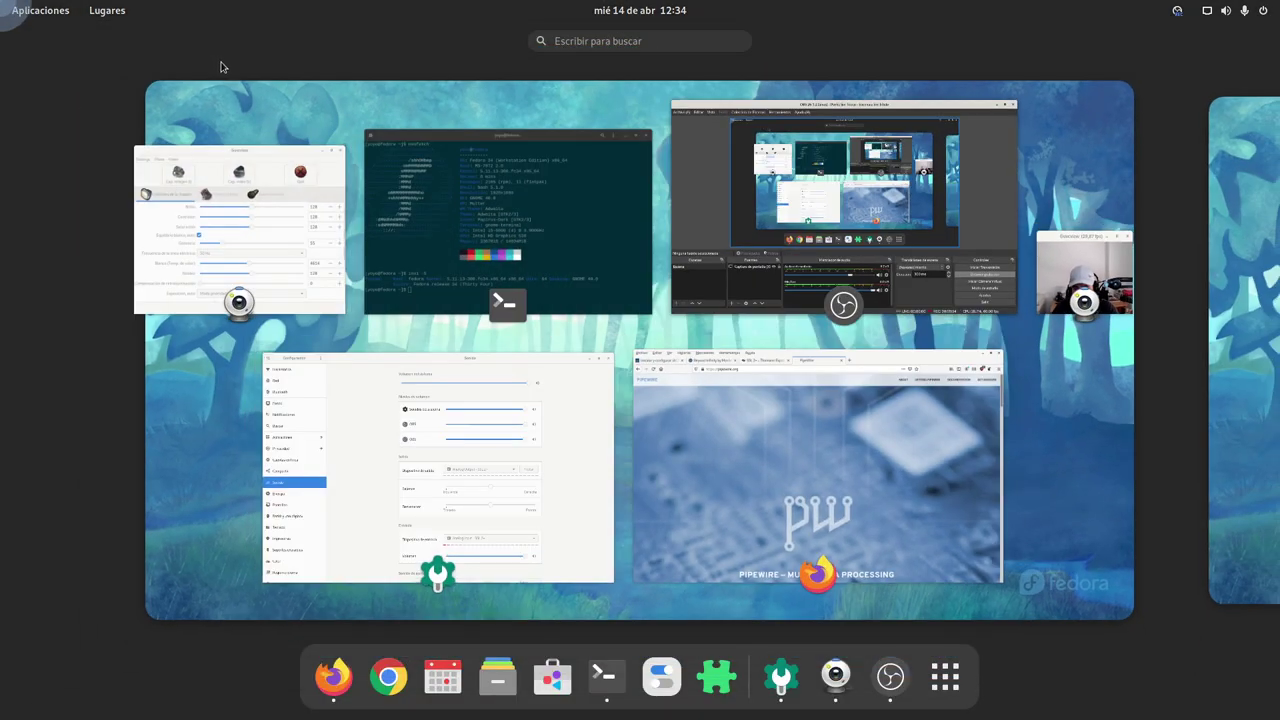
pyautogui.click(715, 425)
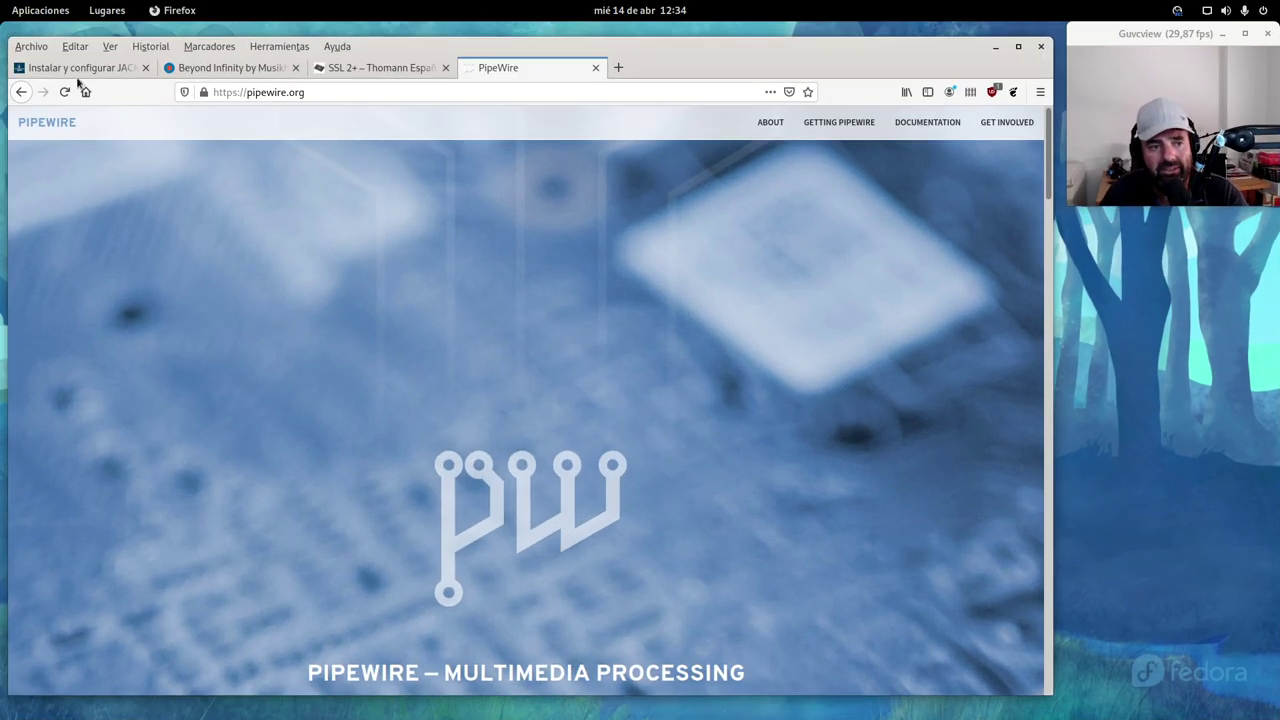
pyautogui.click(228, 67)
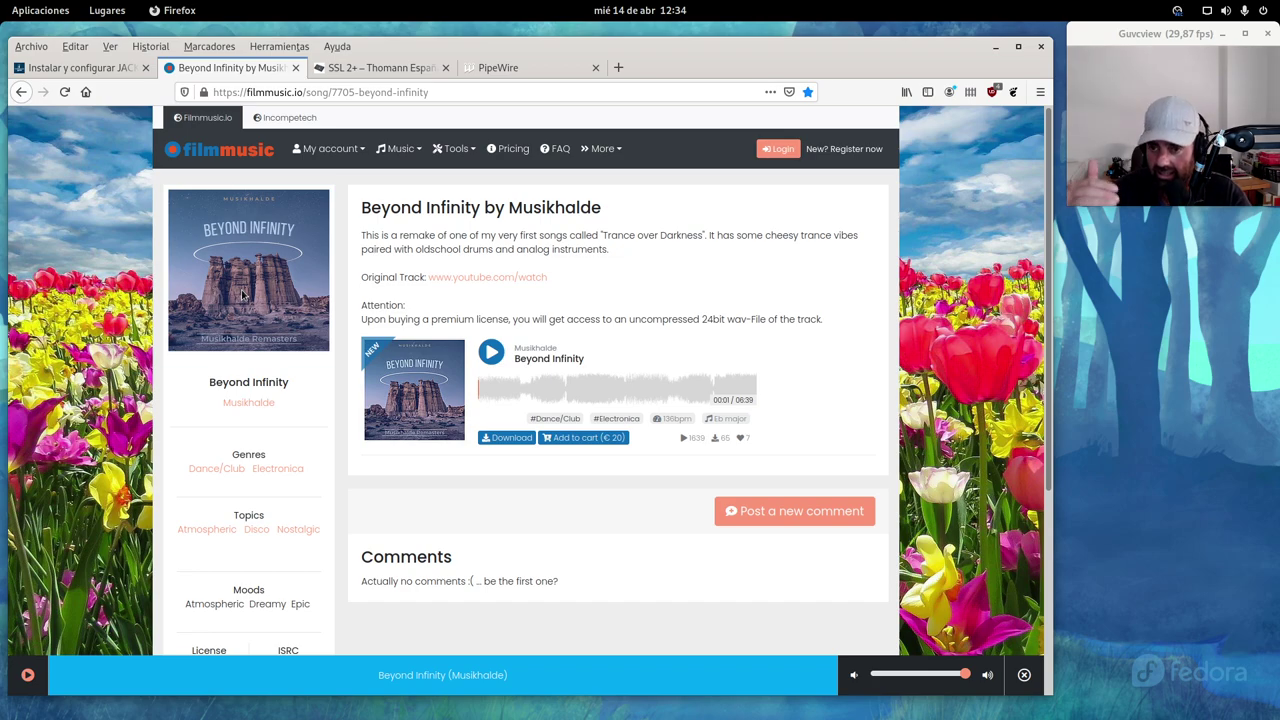
pyautogui.click(491, 352)
pyautogui.click(910, 675)
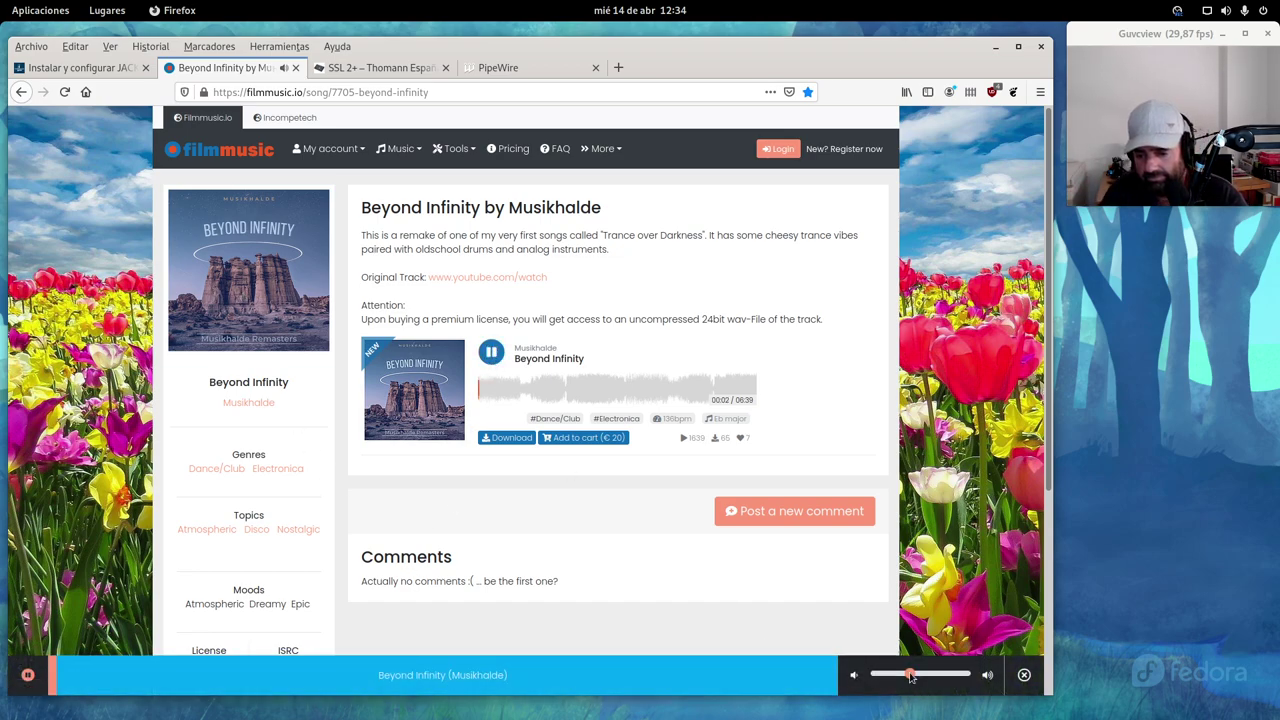
pyautogui.moveTo(908, 678); pyautogui.dragTo(892, 676)
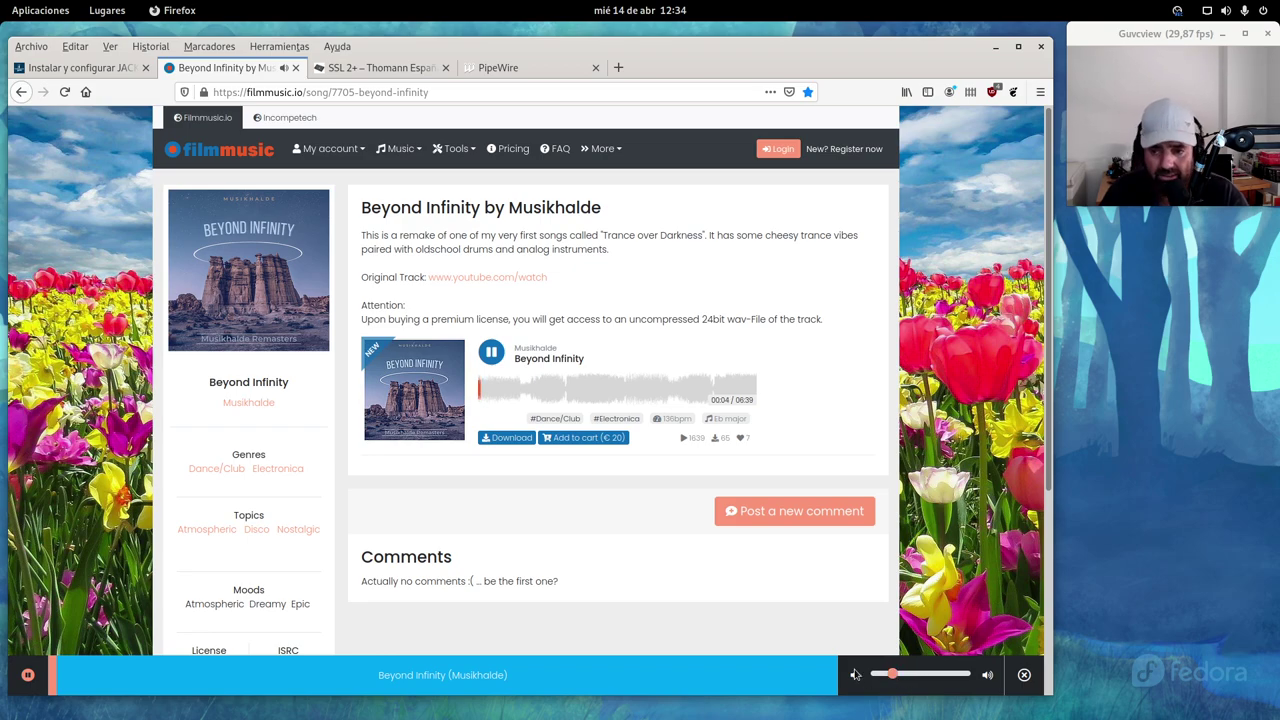
# Minimize Firefox to check the OBS Studio mixer, and return to the music player to reduce its volume to about a tenth
pyautogui.click(995, 47)
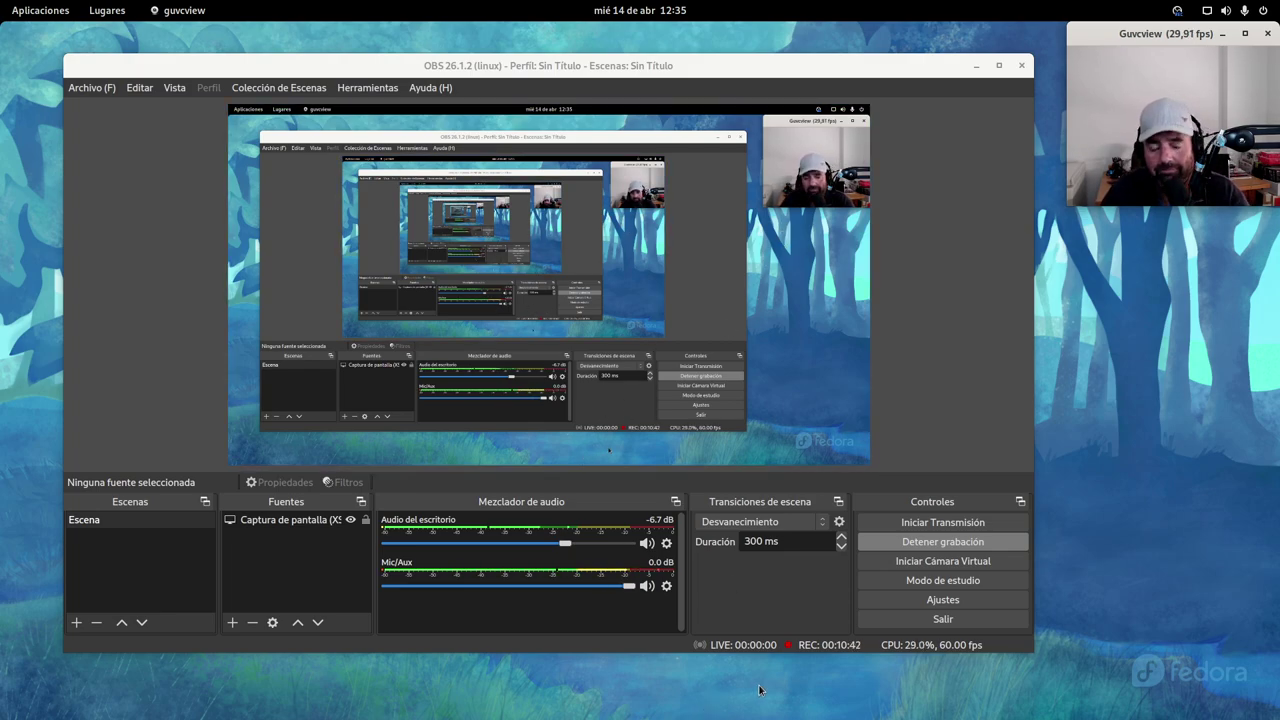
pyautogui.moveTo(3, 5)
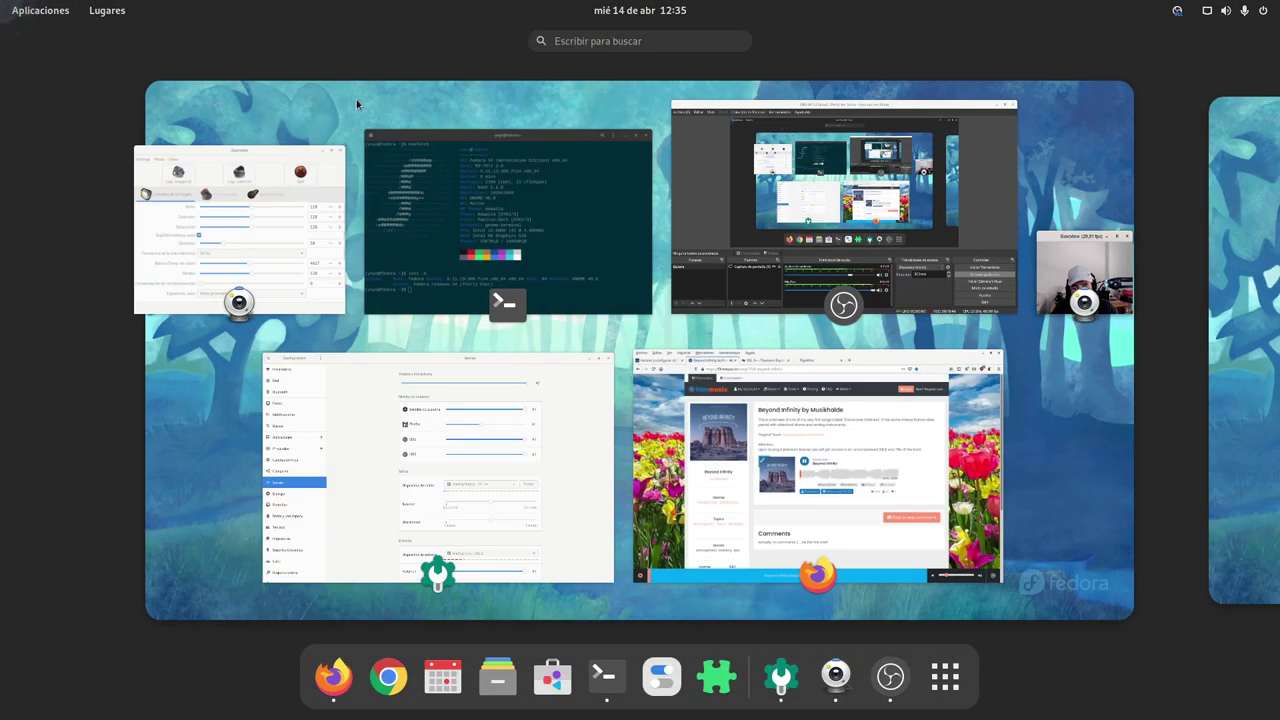
pyautogui.click(700, 477)
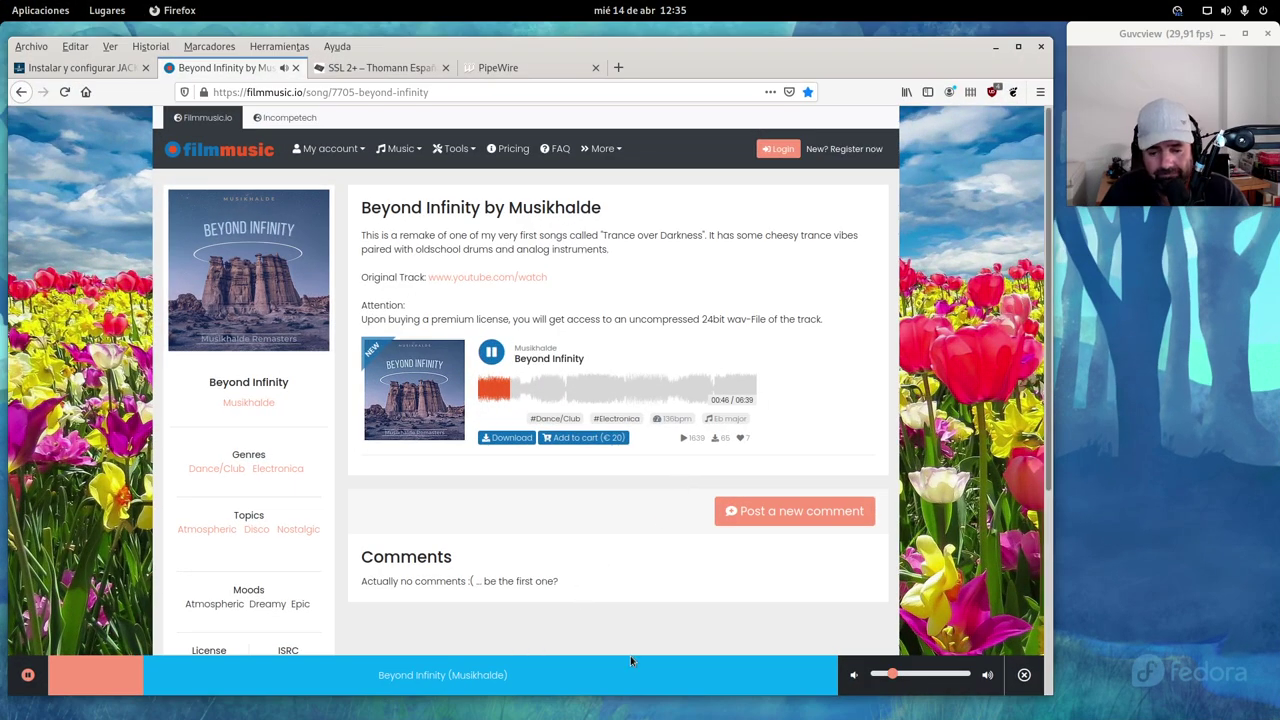
pyautogui.moveTo(886, 682); pyautogui.dragTo(891, 678)
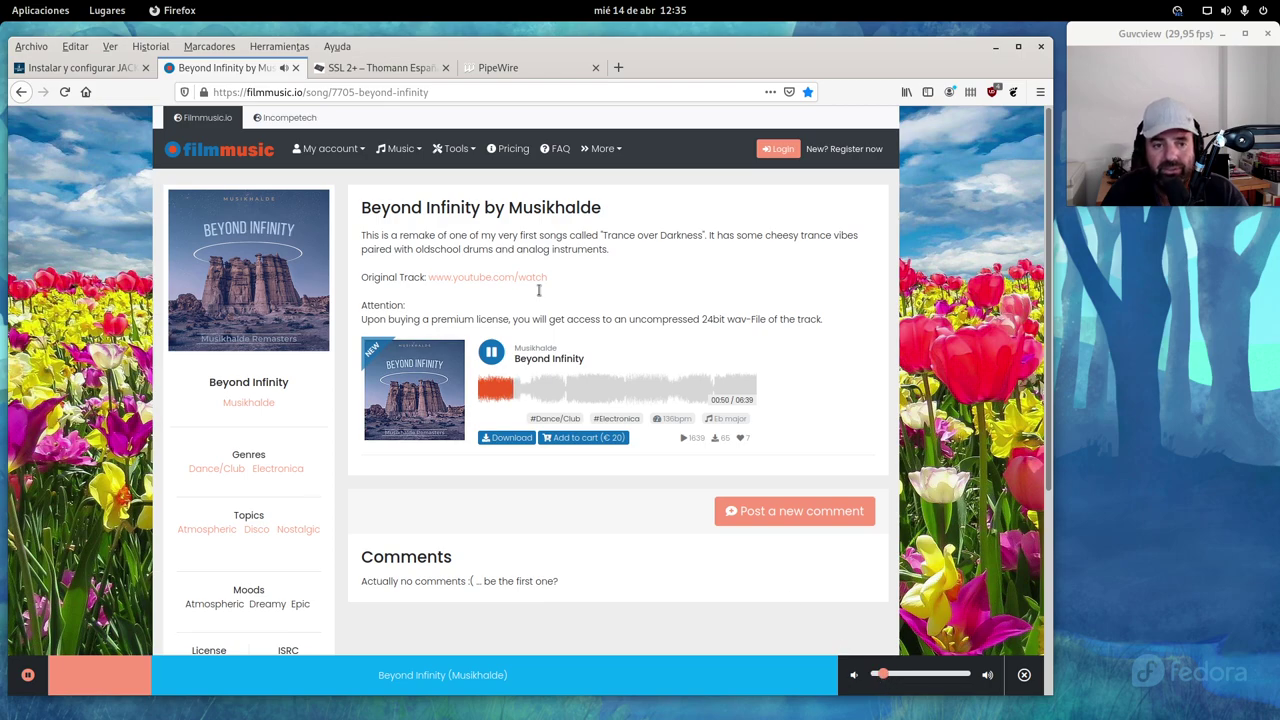
# Launch Audacity by searching for "au", and move its window down and make it taller
pyautogui.press('super')
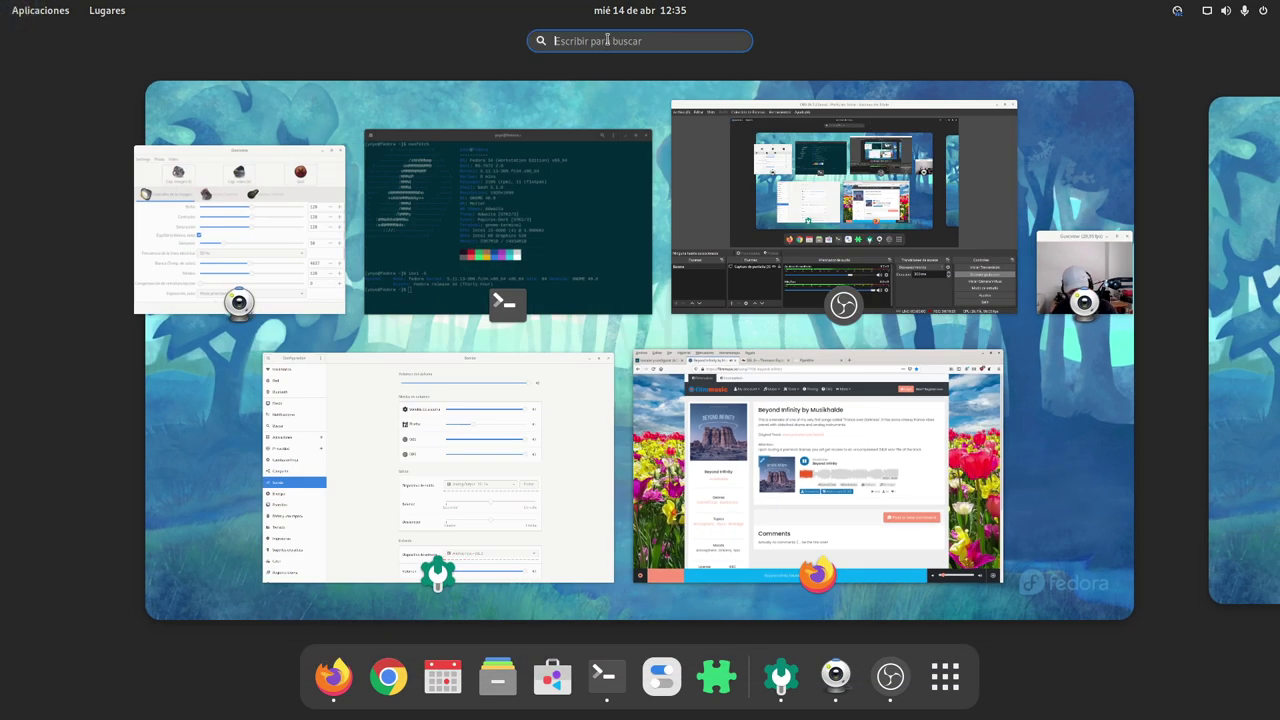
pyautogui.write('au')
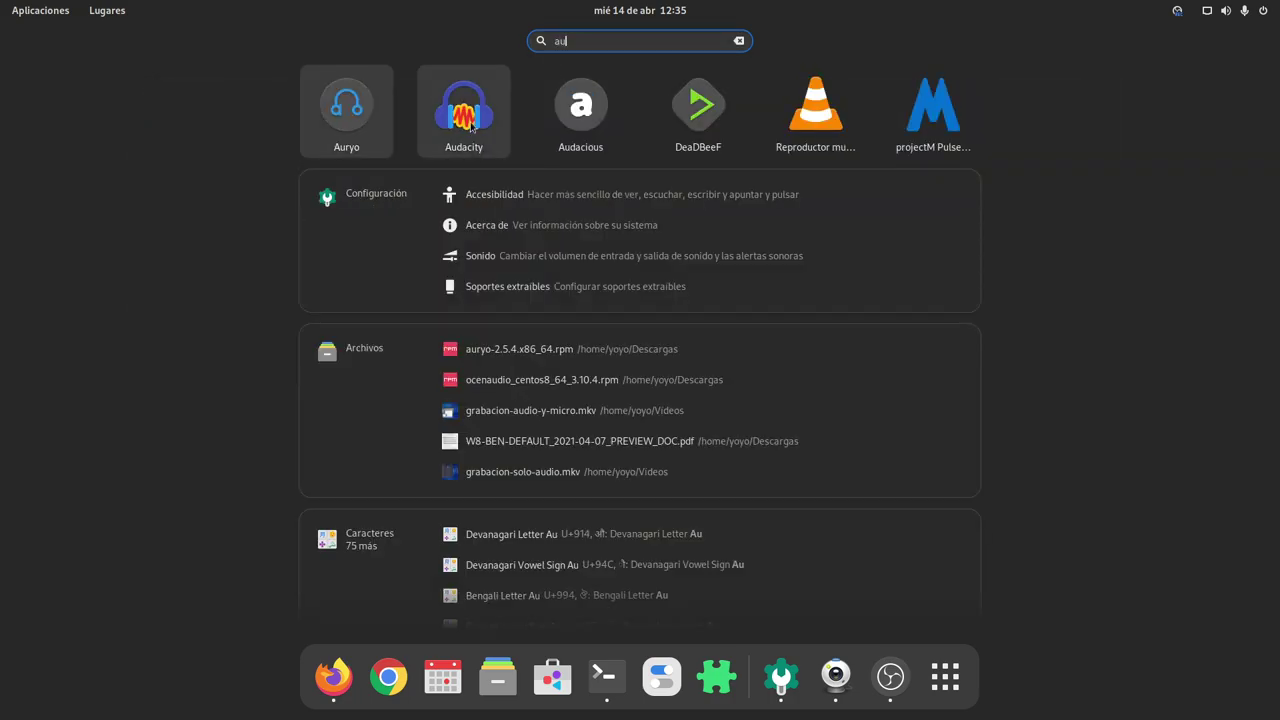
pyautogui.click(462, 128)
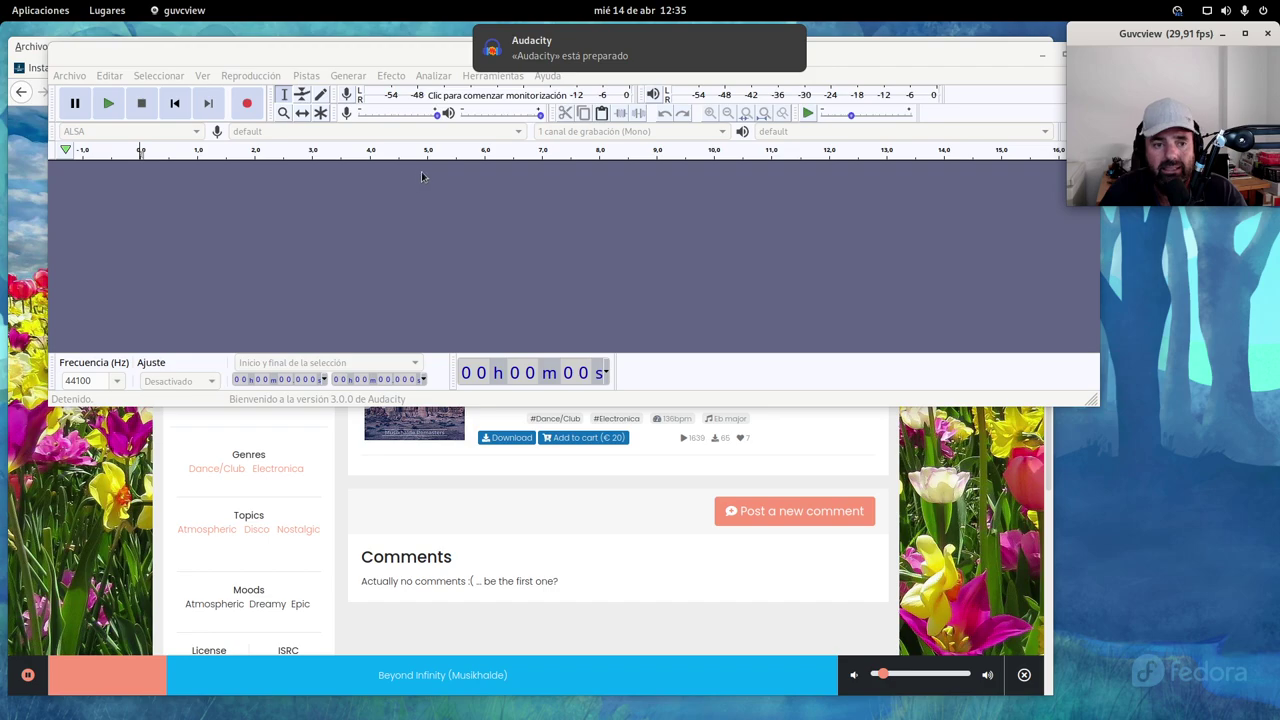
pyautogui.moveTo(330, 57); pyautogui.dragTo(339, 143)
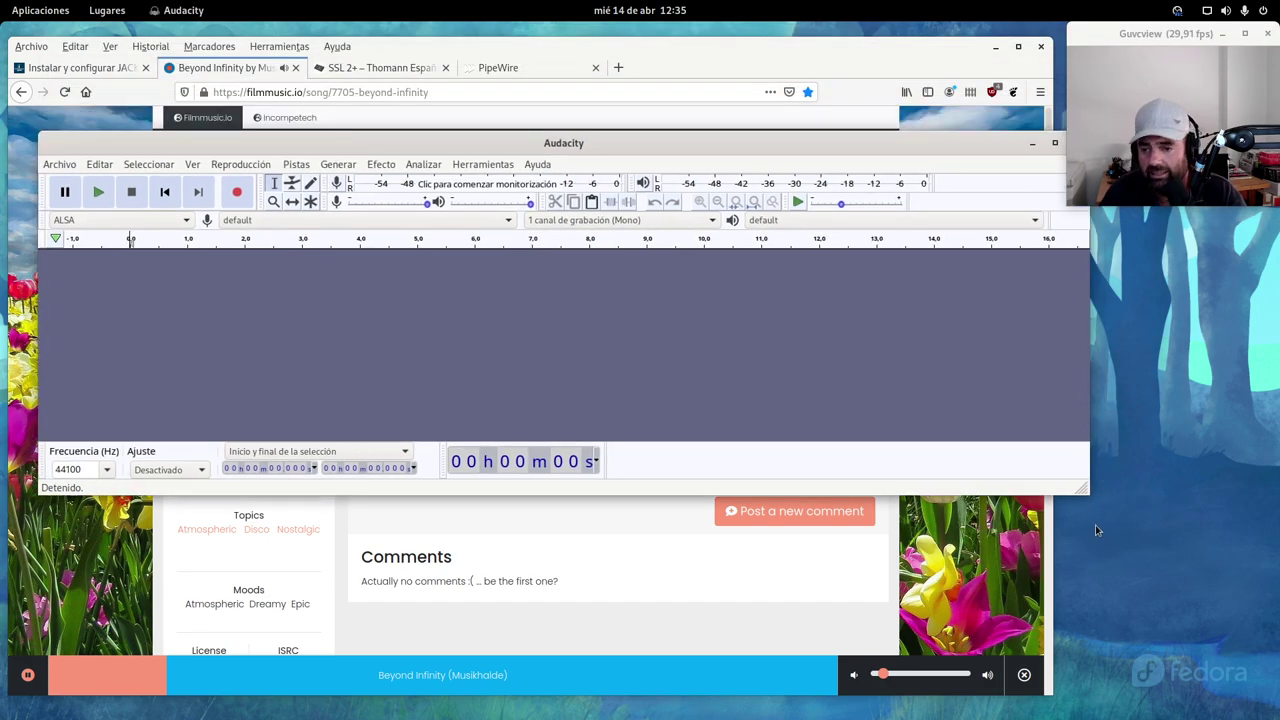
pyautogui.moveTo(1082, 492); pyautogui.dragTo(997, 597)
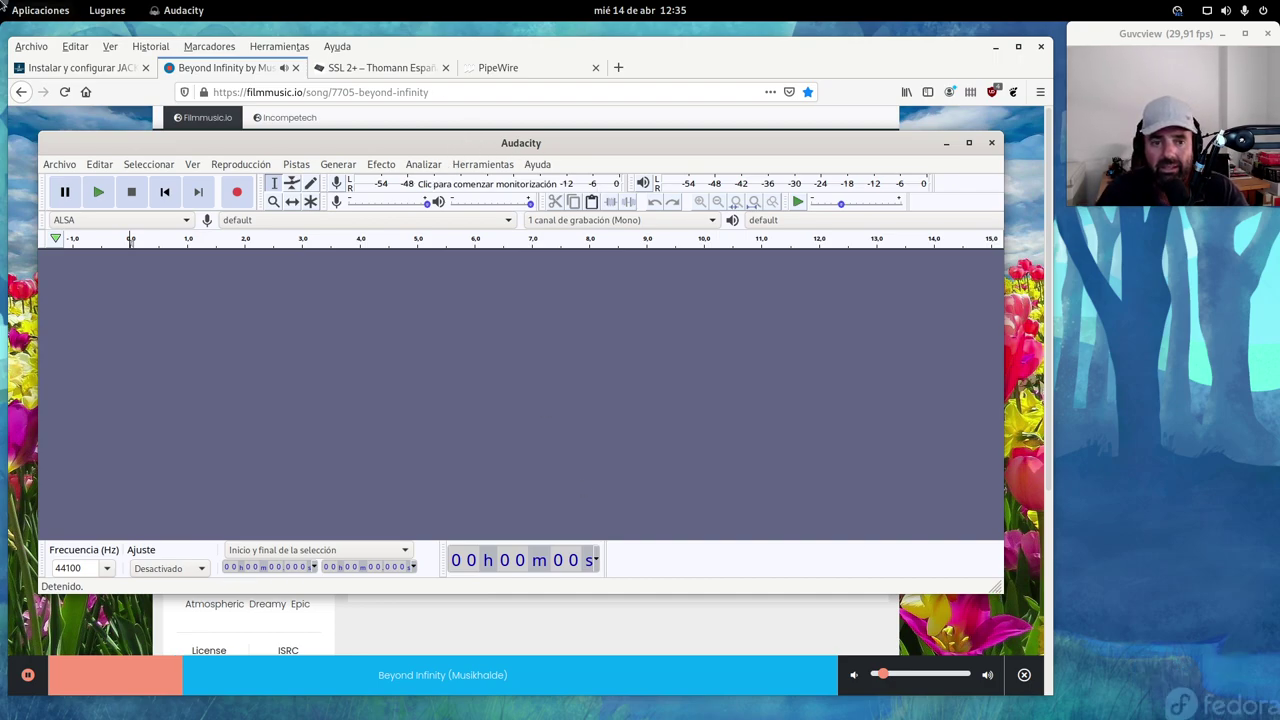
# Move the Audacity window to the second workspace, switch to it there and place it near the top of the desktop
pyautogui.press('super')
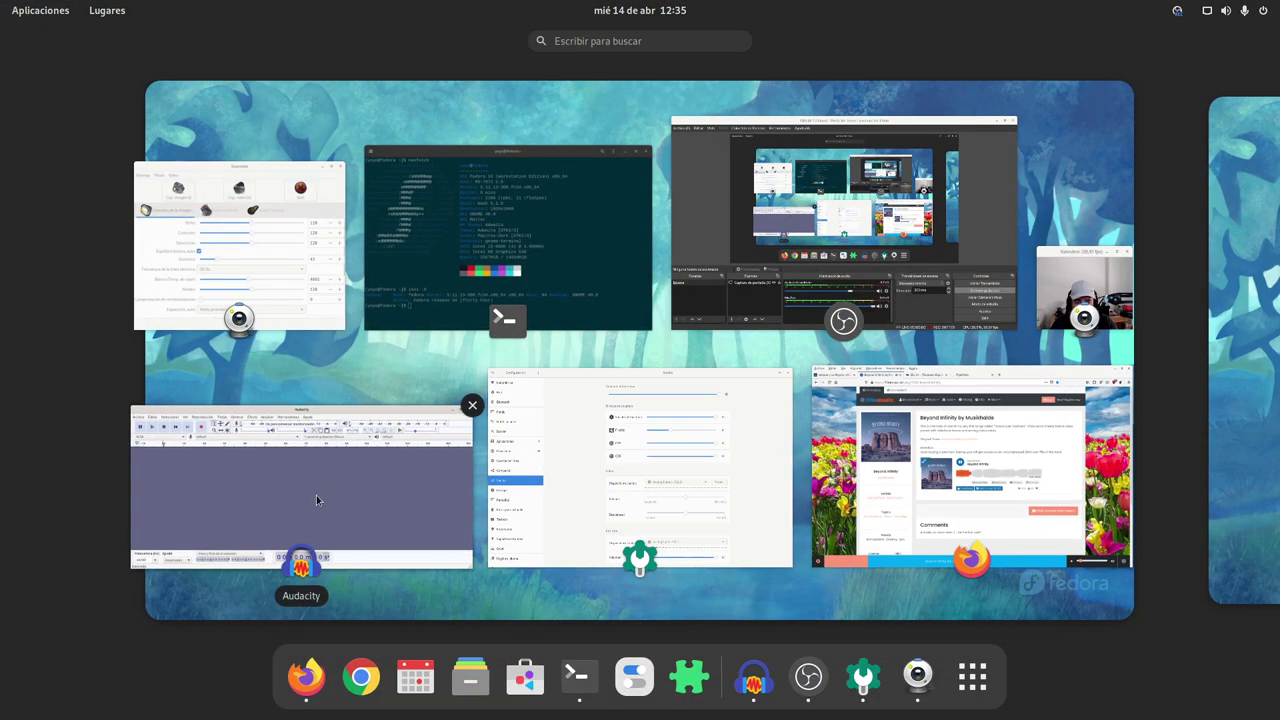
pyautogui.moveTo(321, 490); pyautogui.dragTo(1270, 430)
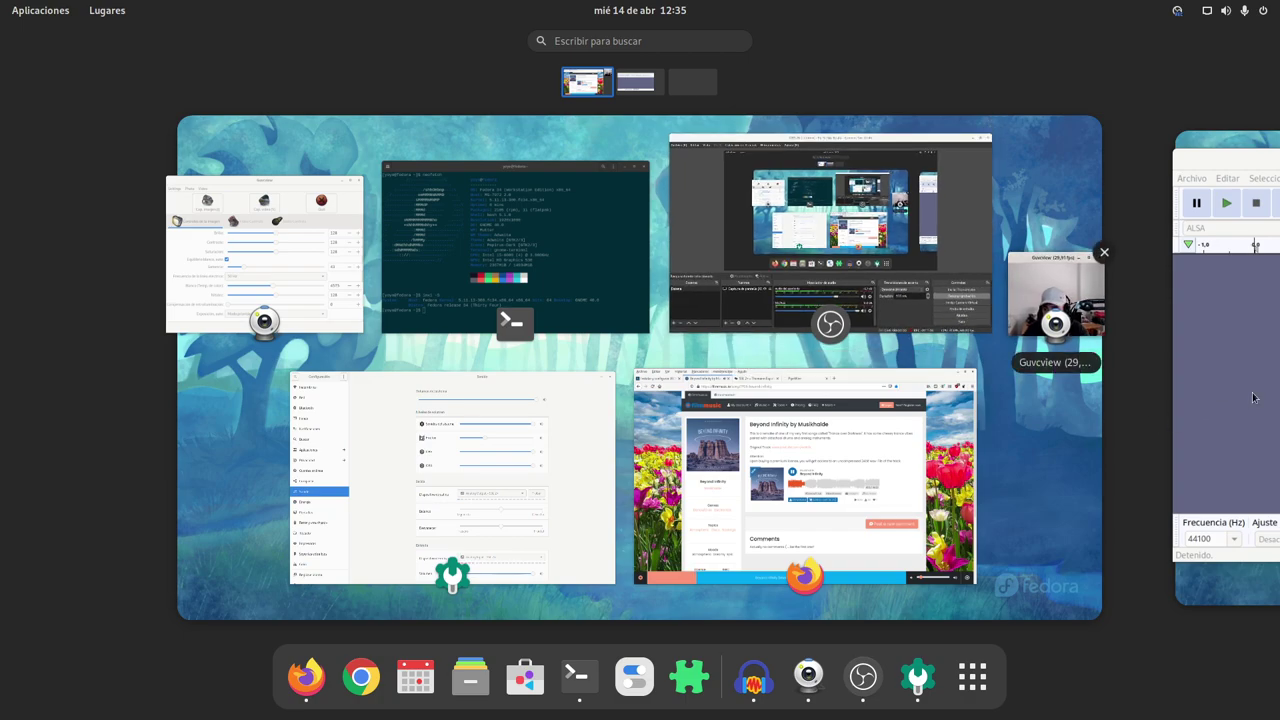
pyautogui.click(1250, 400)
pyautogui.click(625, 318)
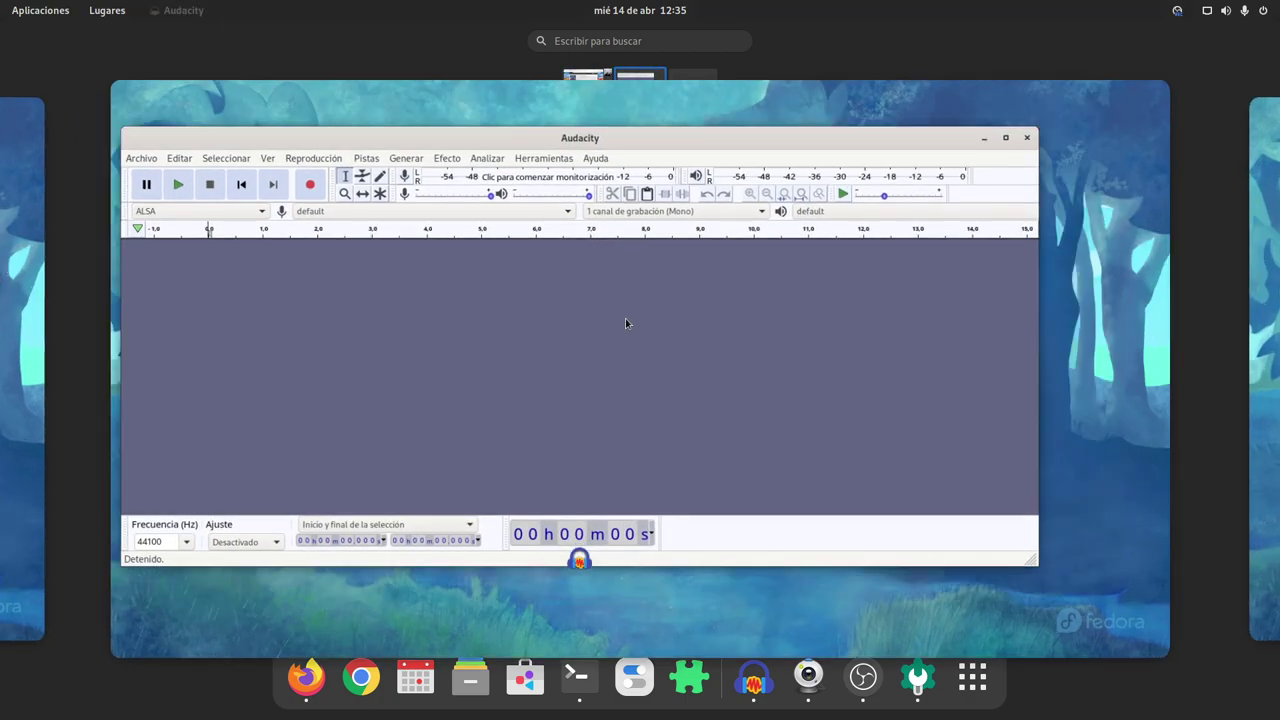
pyautogui.moveTo(487, 141); pyautogui.dragTo(645, 76)
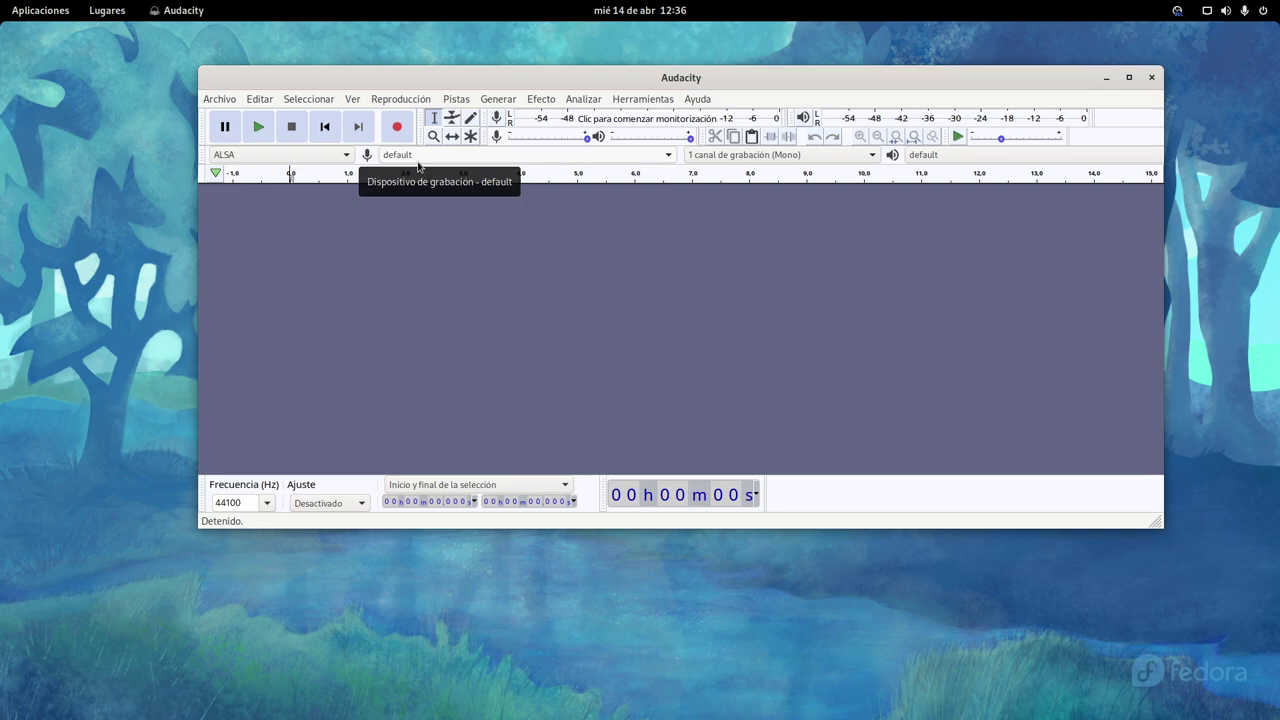
# Return to the Firefox music player on the first workspace, lower its volume slightly more and switch back to Audacity
pyautogui.press('super')
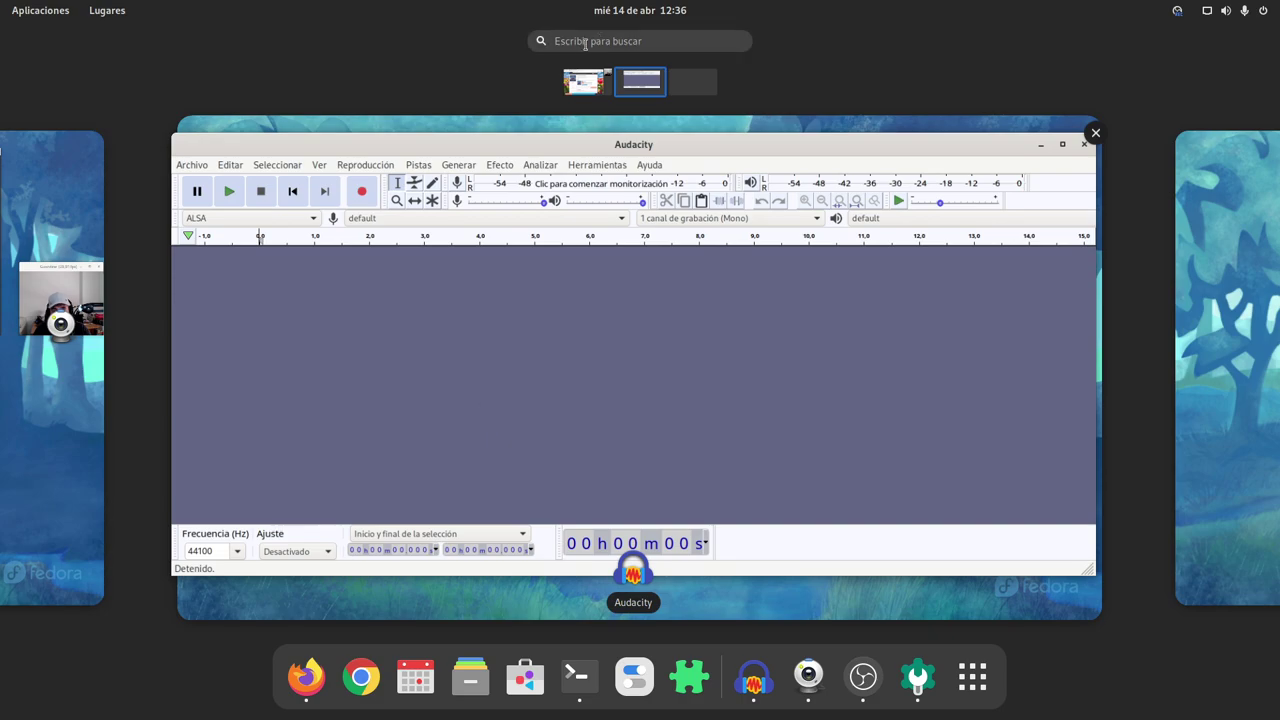
pyautogui.click(590, 86)
pyautogui.click(780, 480)
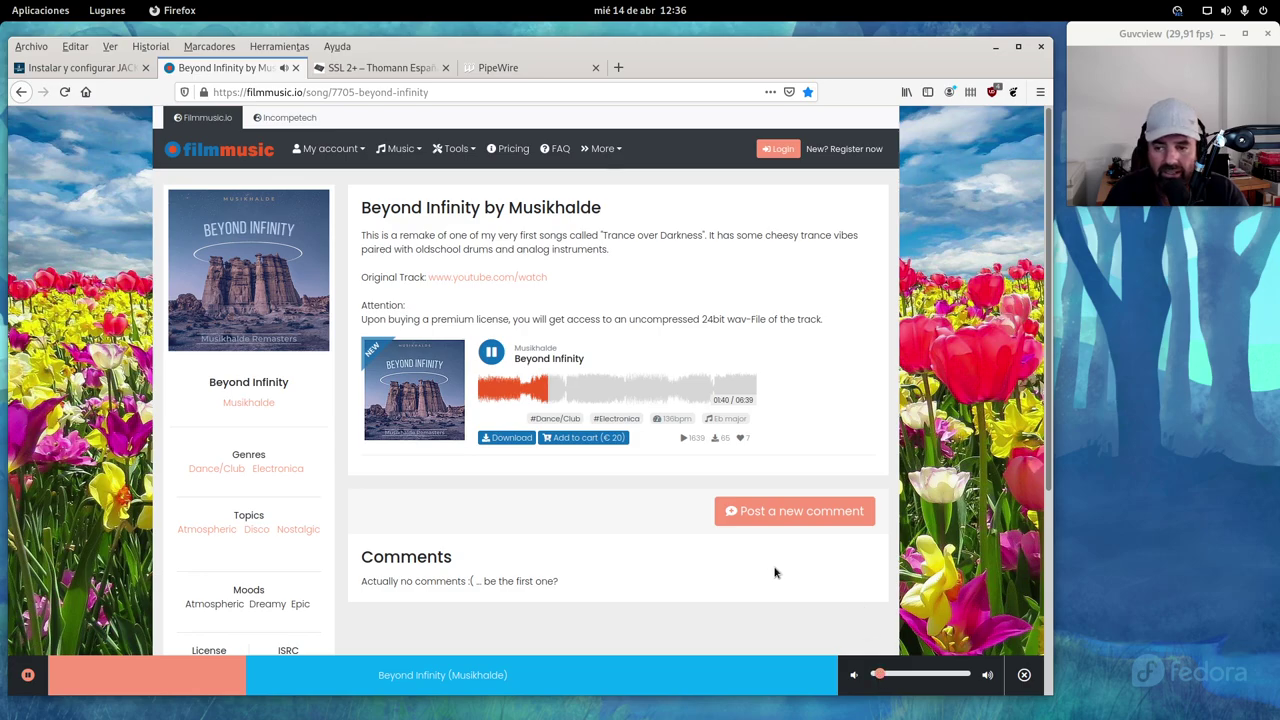
pyautogui.moveTo(2, 2)
pyautogui.scroll(-1, 720, 335)
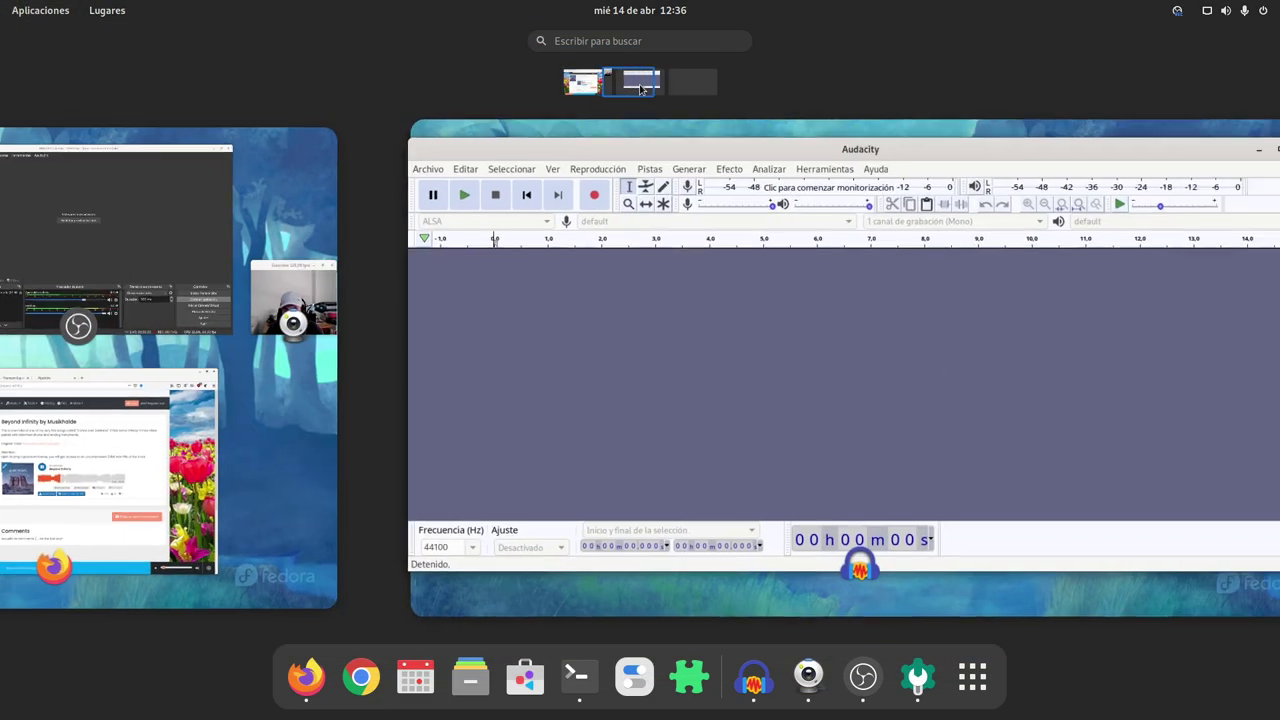
pyautogui.click(619, 343)
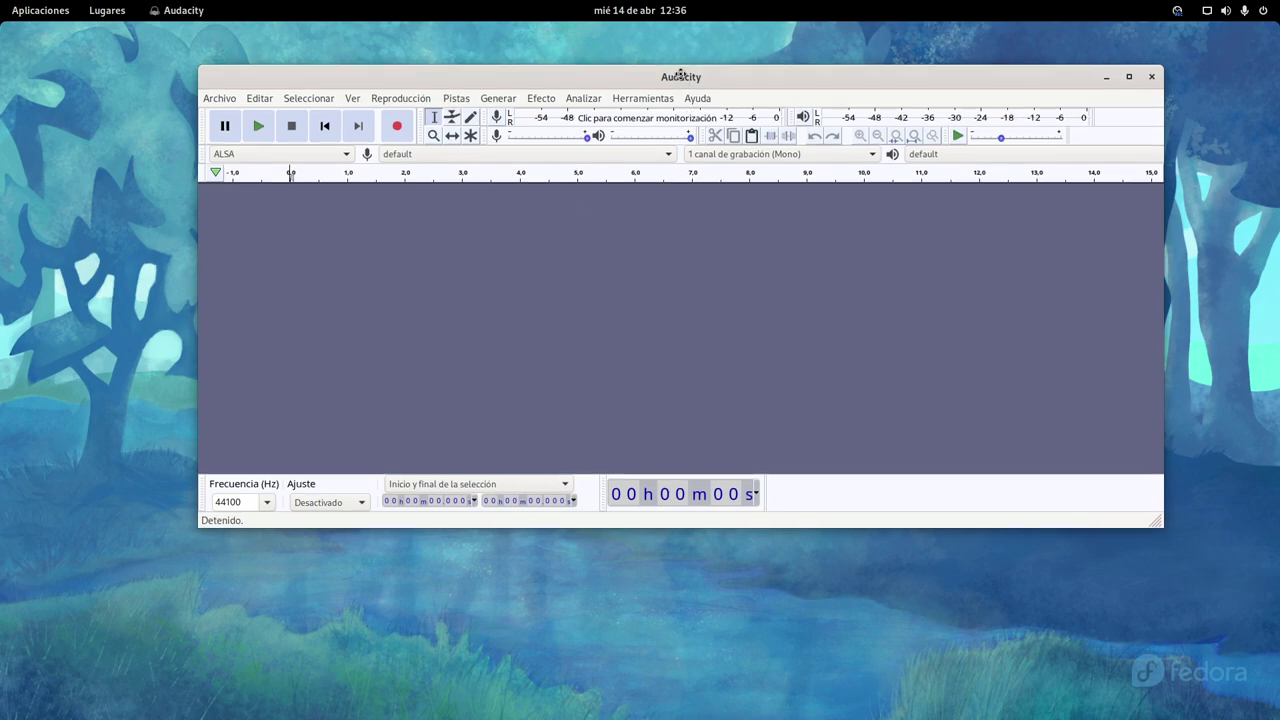
# Reposition and widen the Audacity window, and start a mono recording from the default ALSA device
pyautogui.moveTo(690, 80); pyautogui.dragTo(573, 83)
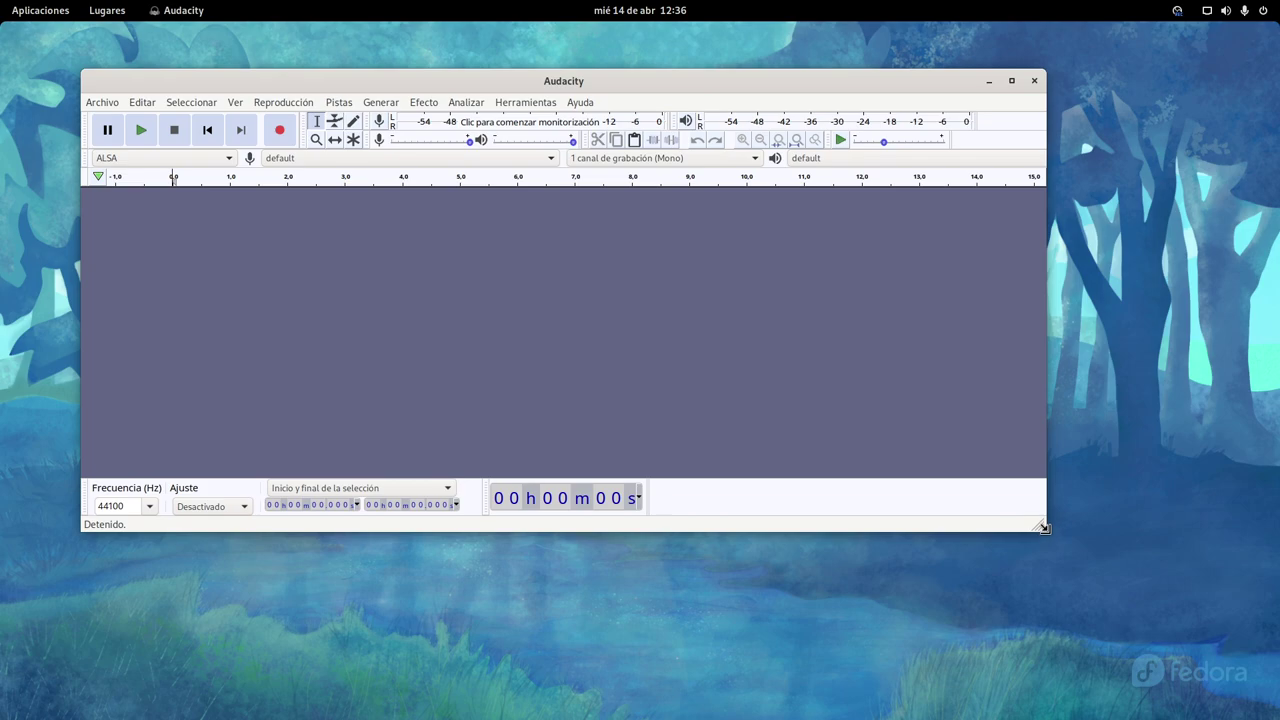
pyautogui.moveTo(1043, 528); pyautogui.dragTo(1229, 561)
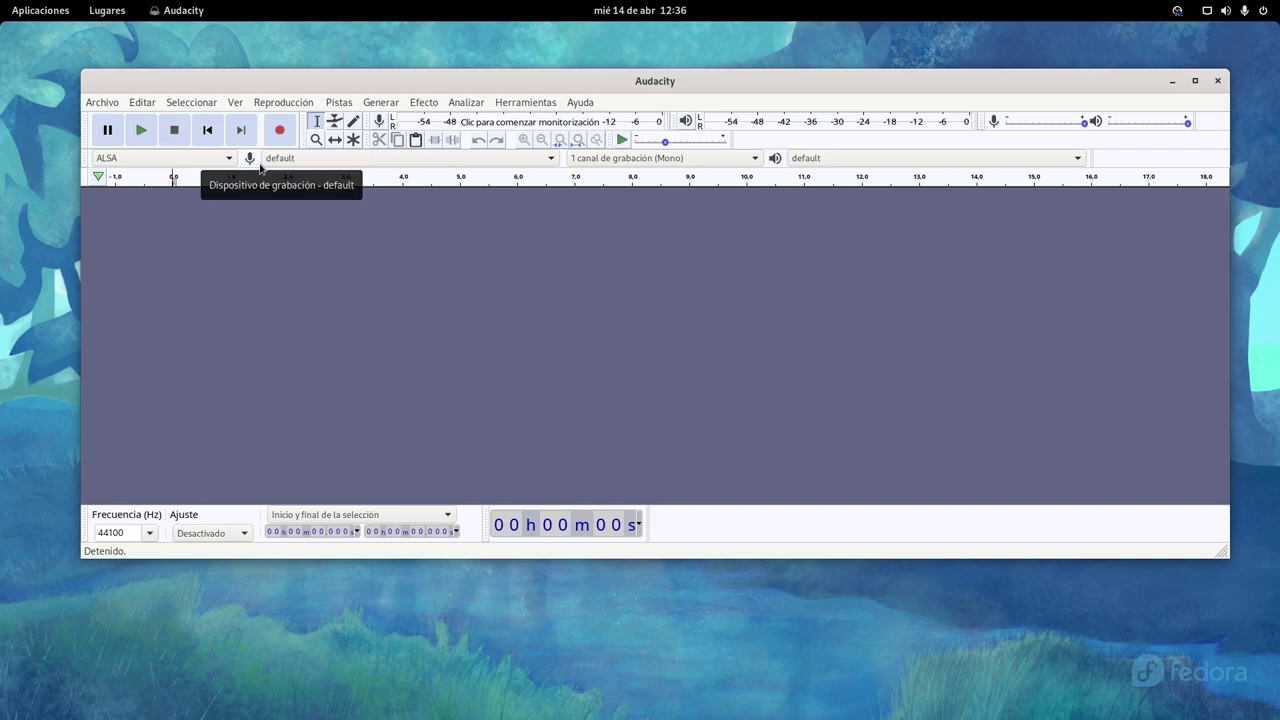
pyautogui.click(280, 131)
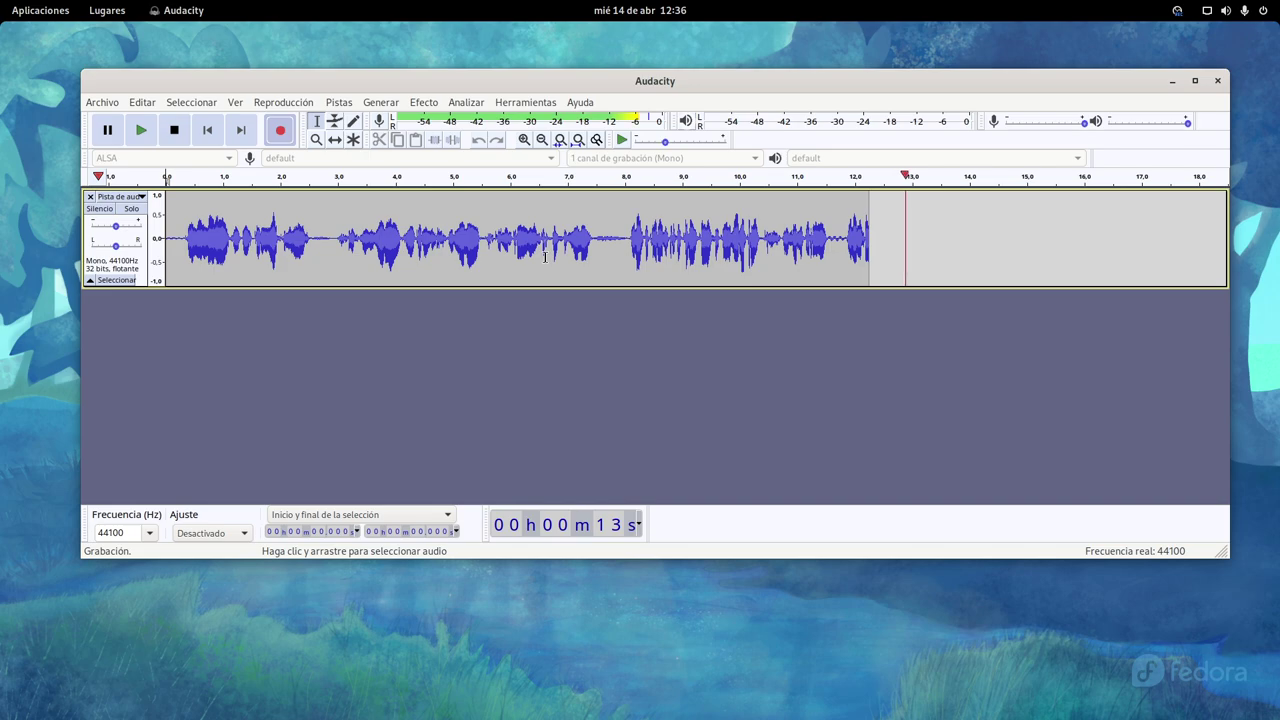
# Launch SimpleScreenRecorder by searching for "ssr", leaving the Audacity recording running
pyautogui.moveTo(1, 1)
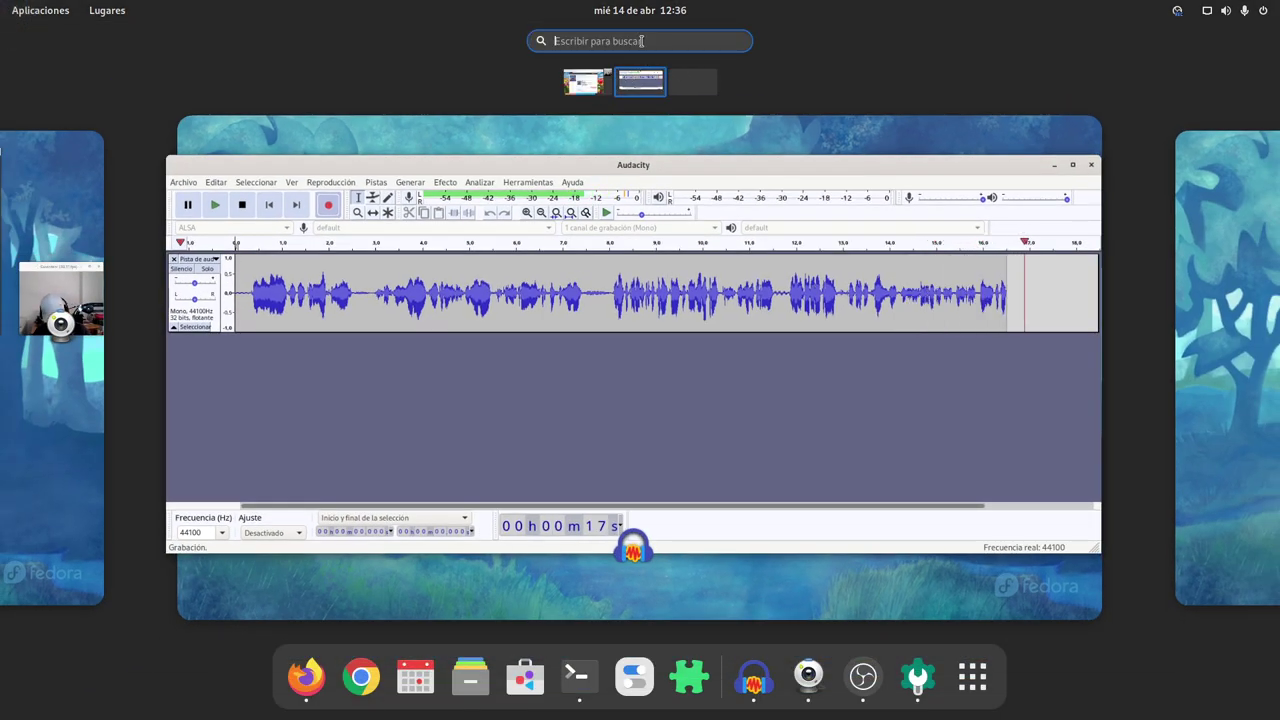
pyautogui.write('ssr')
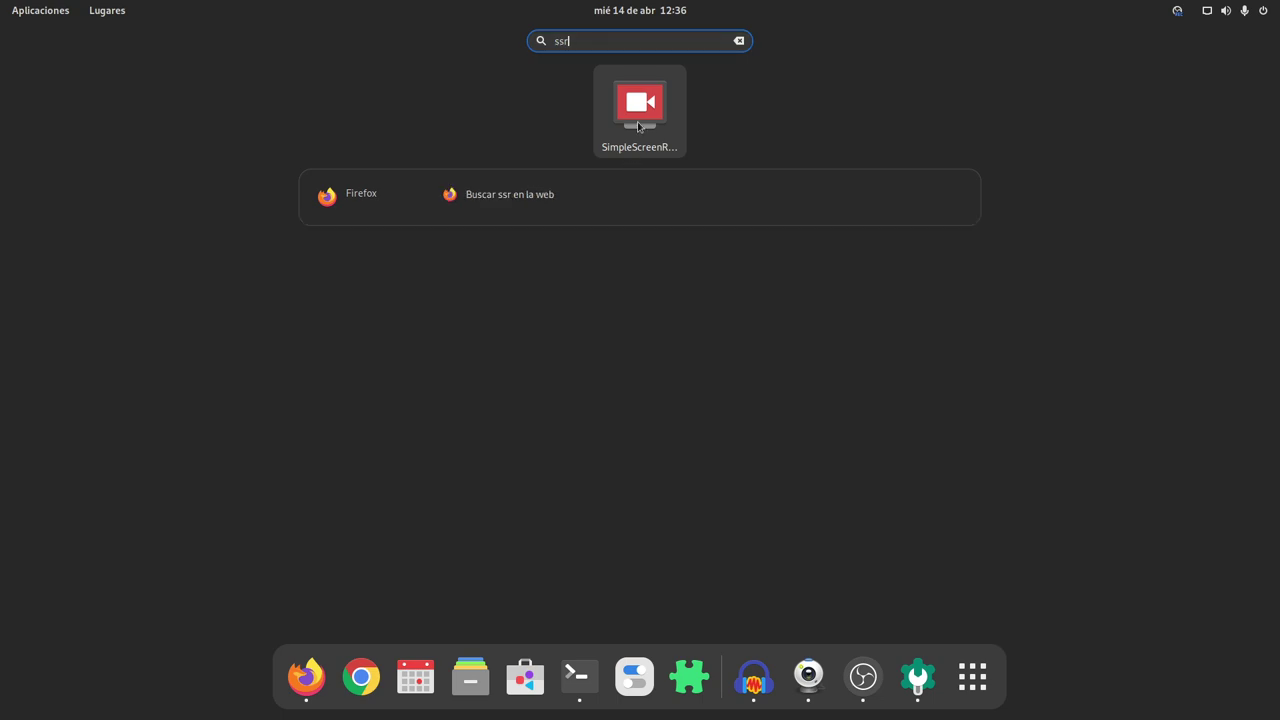
pyautogui.click(641, 115)
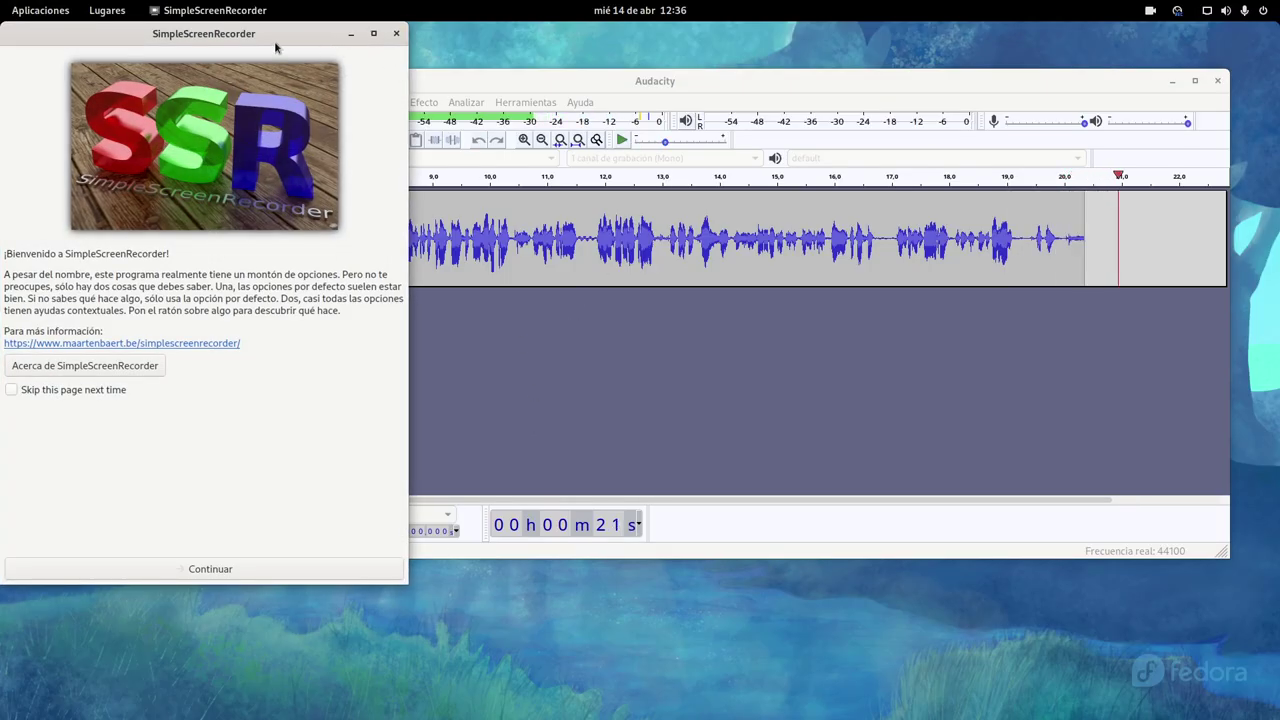
# Move the SimpleScreenRecorder window to the third workspace and switch to it there
pyautogui.moveTo(1, 1)
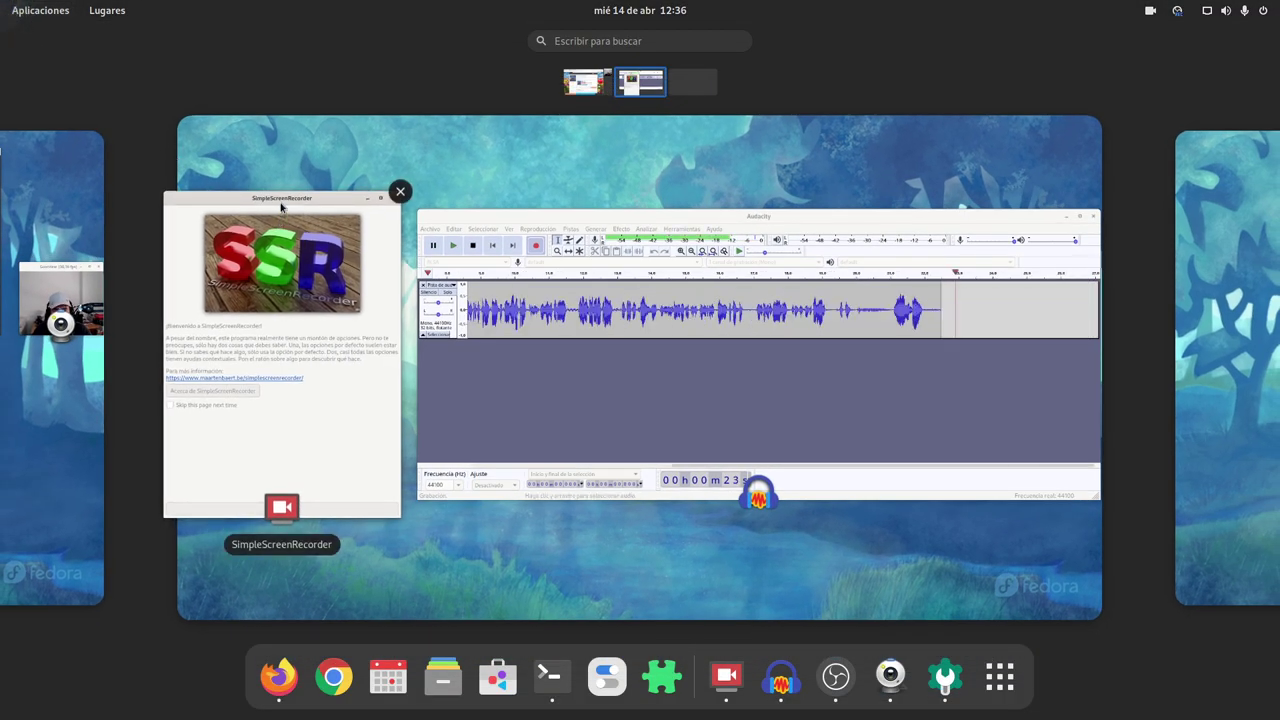
pyautogui.moveTo(282, 205); pyautogui.dragTo(707, 78)
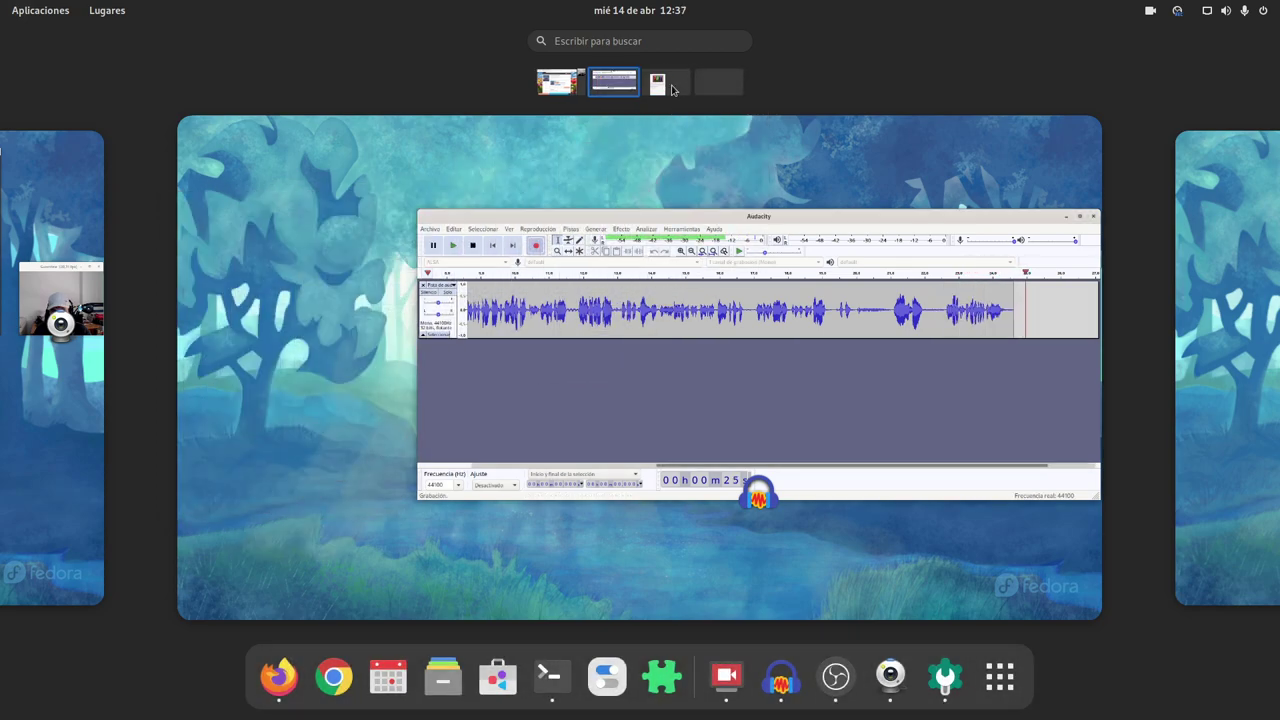
pyautogui.click(662, 82)
pyautogui.click(663, 436)
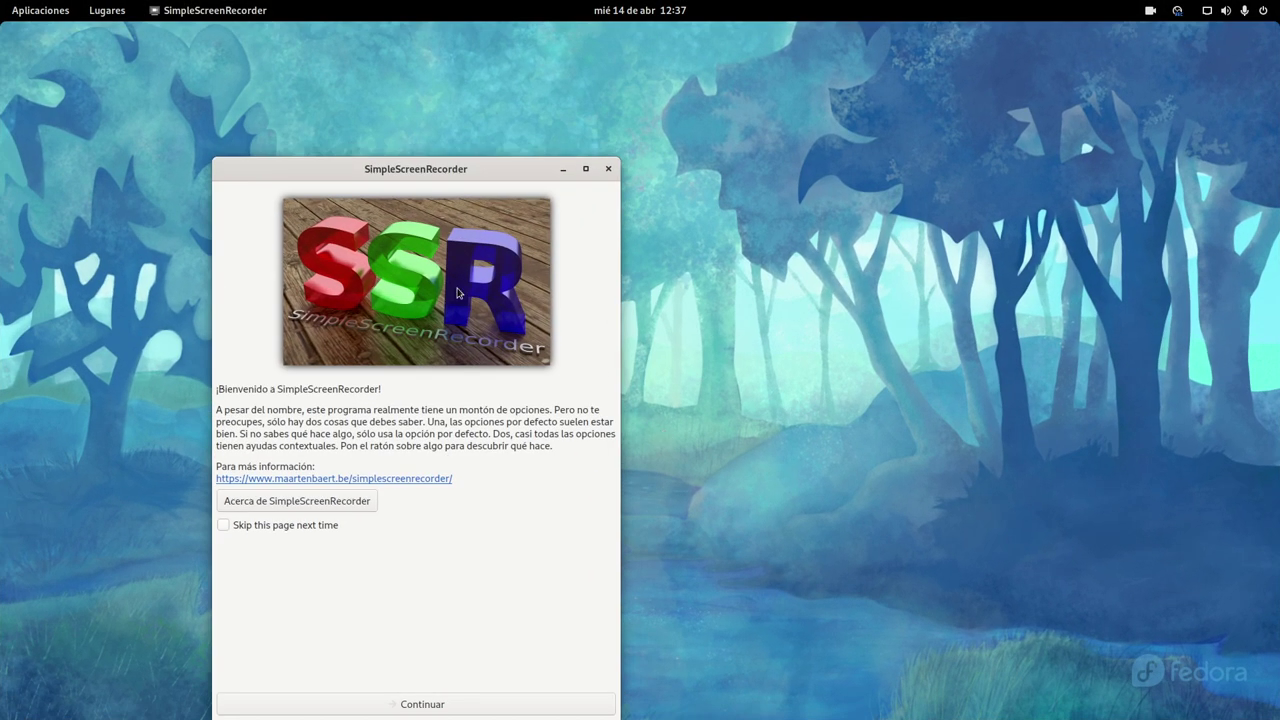
# Center the SimpleScreenRecorder window near the top of the desktop and continue past the welcome page to the input settings
pyautogui.moveTo(412, 178); pyautogui.dragTo(632, 61)
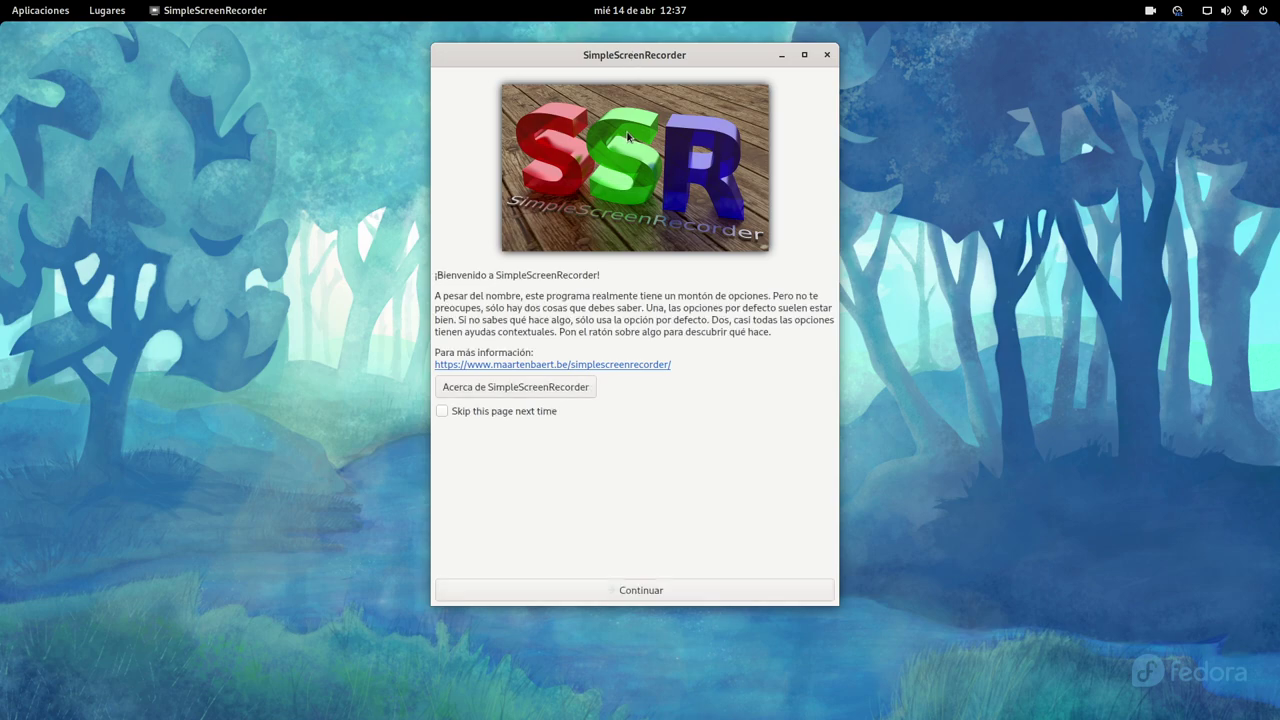
pyautogui.click(651, 596)
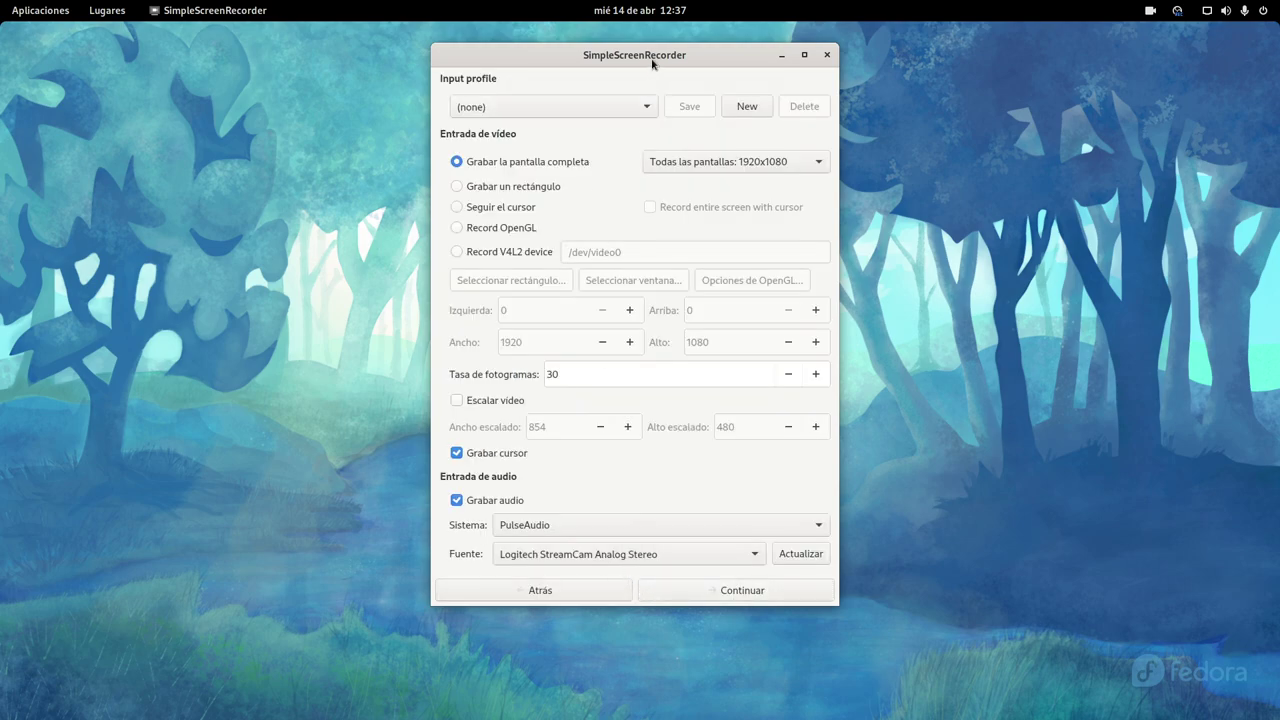
pyautogui.moveTo(653, 55); pyautogui.dragTo(721, 61)
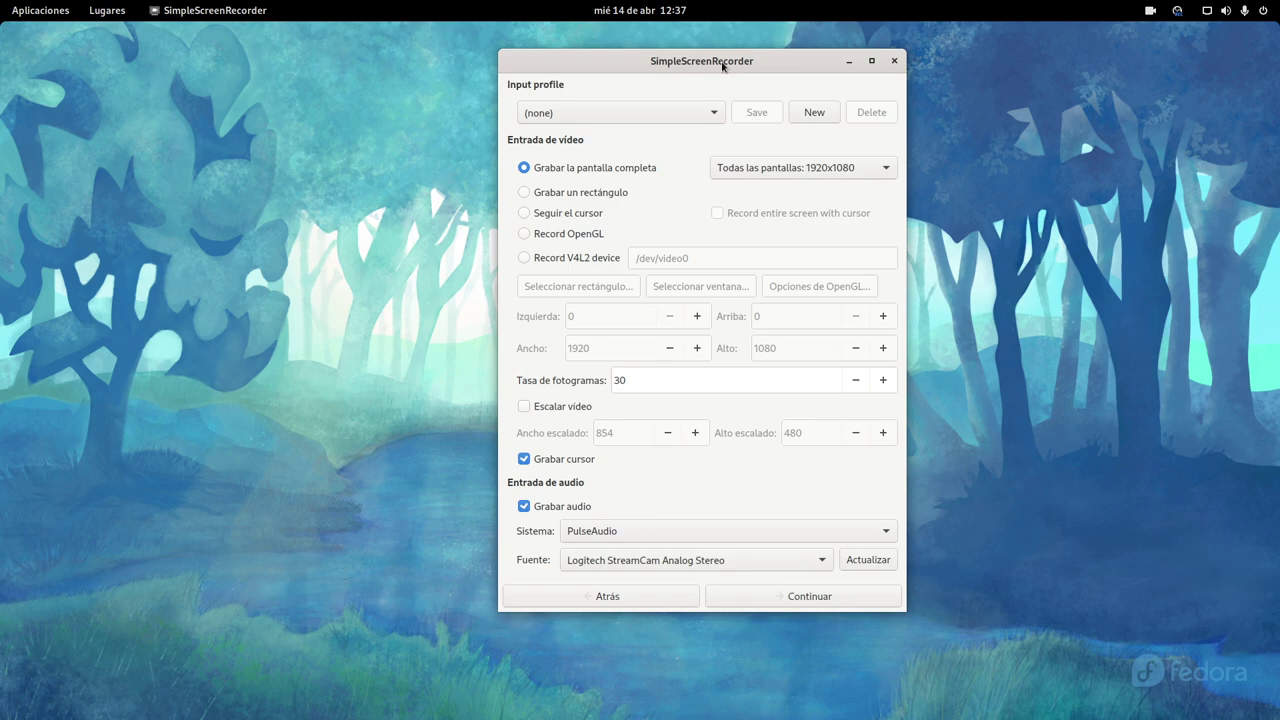
pyautogui.moveTo(686, 65); pyautogui.dragTo(626, 61)
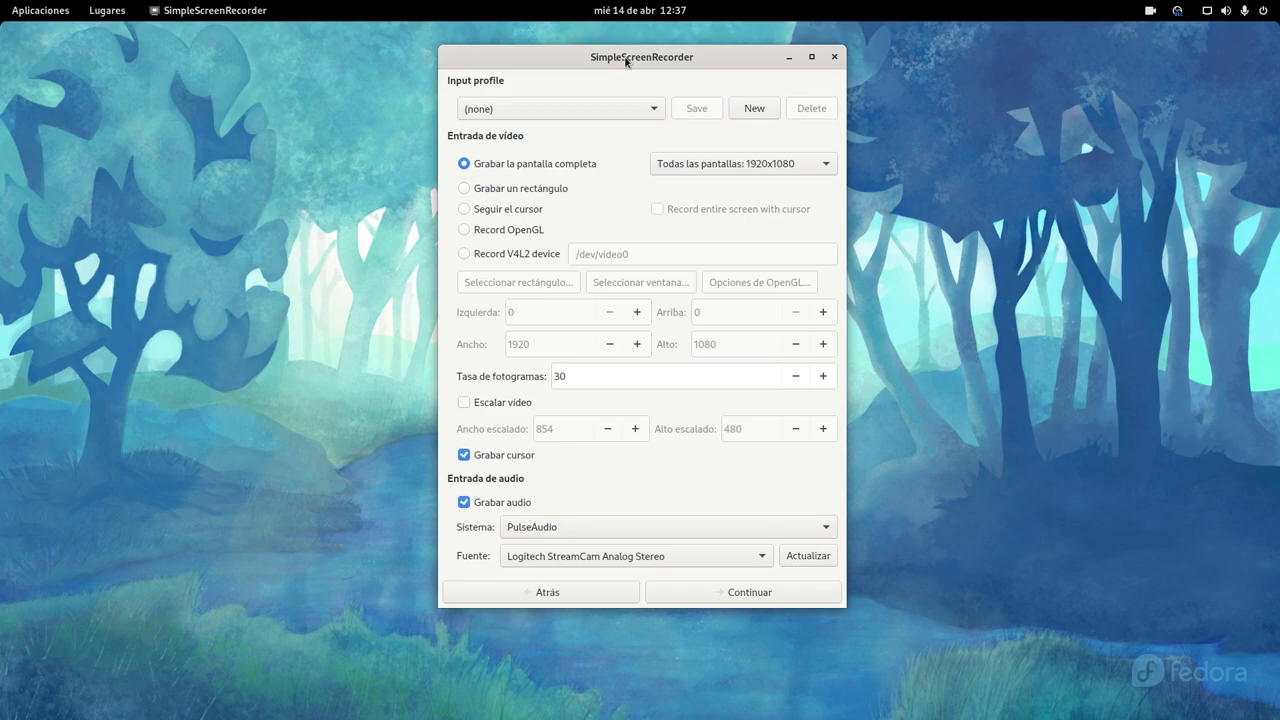
pyautogui.moveTo(656, 58); pyautogui.dragTo(698, 65)
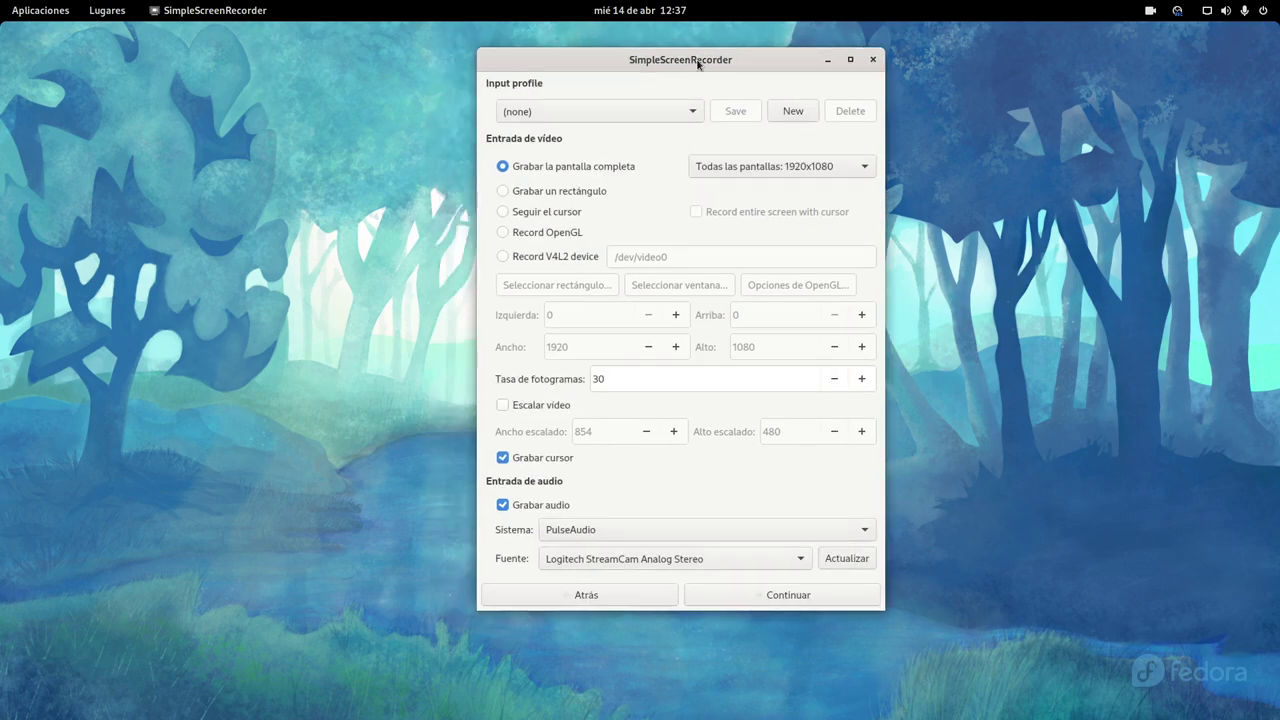
# Keep PulseAudio as the audio input system and set the audio source to SSL 2+ Analog Stereo
pyautogui.click(620, 532)
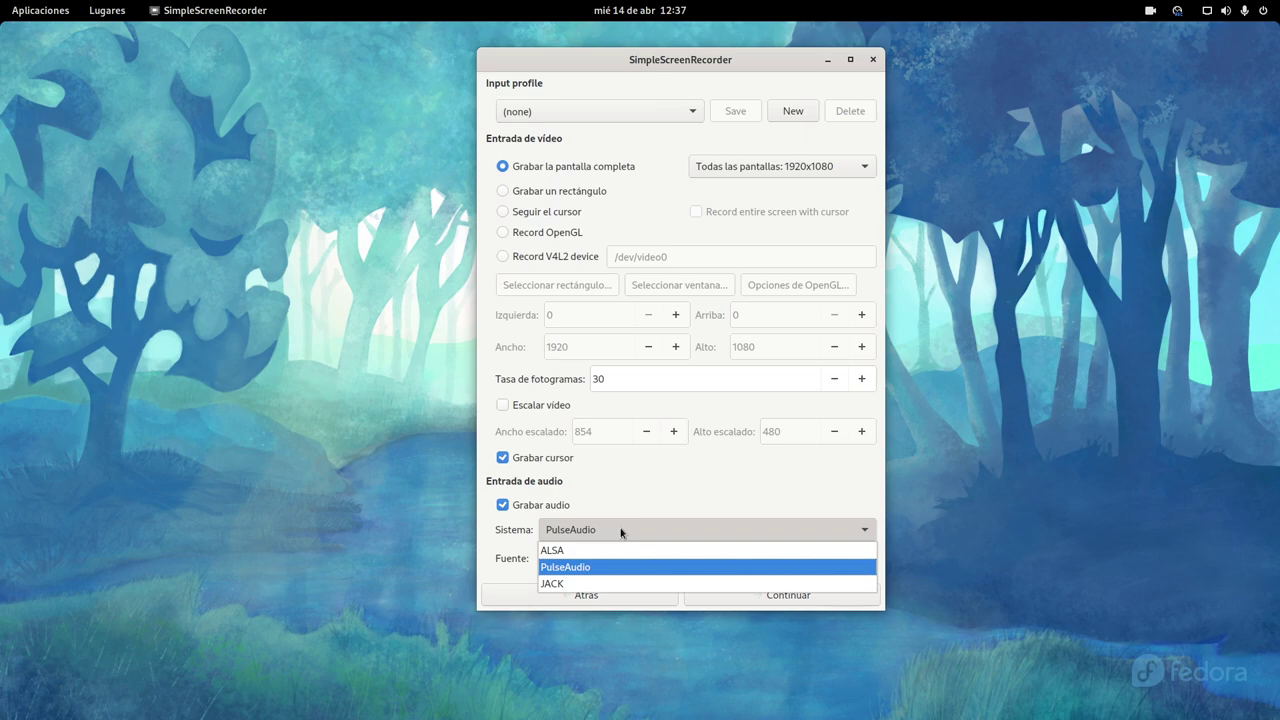
pyautogui.click(656, 62)
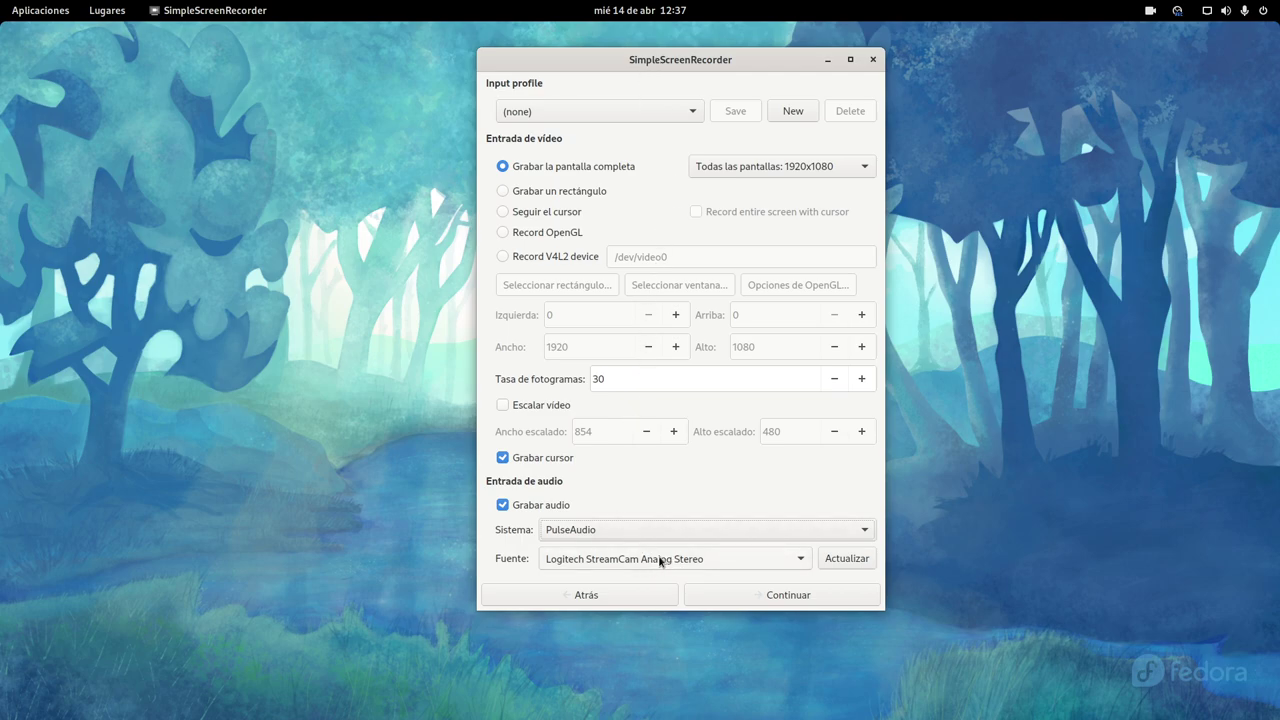
pyautogui.click(628, 566)
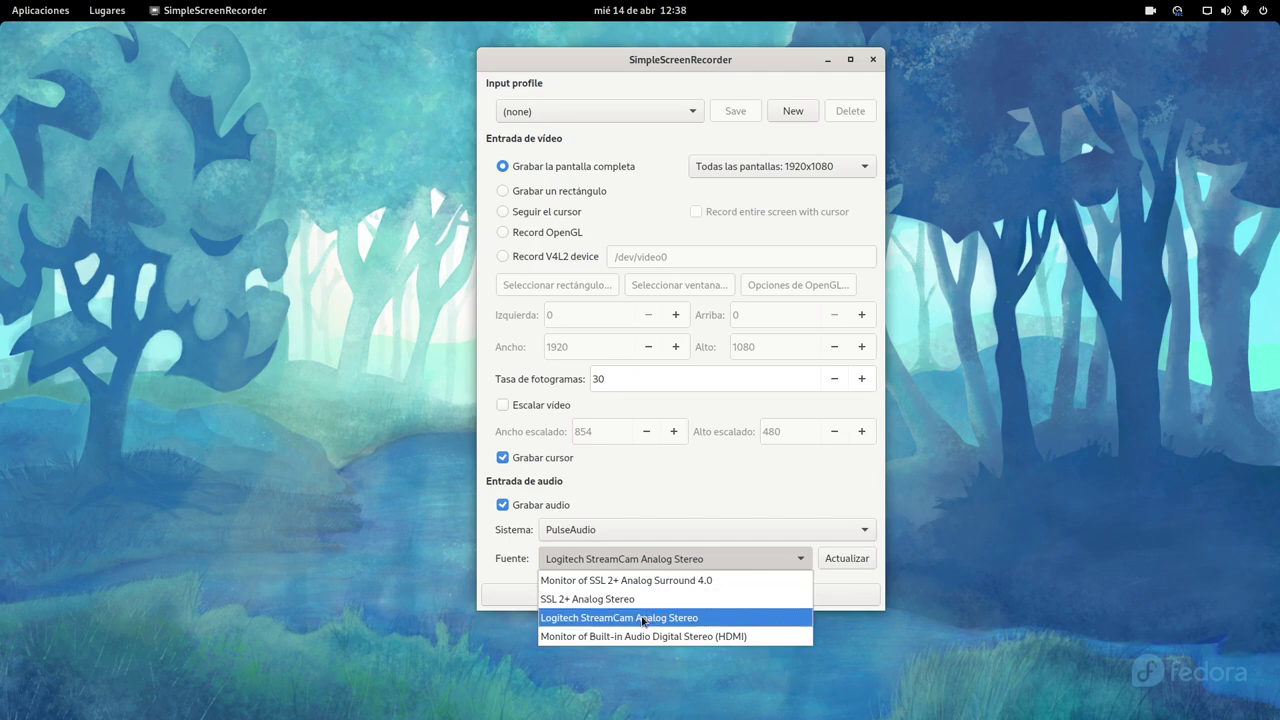
pyautogui.click(650, 599)
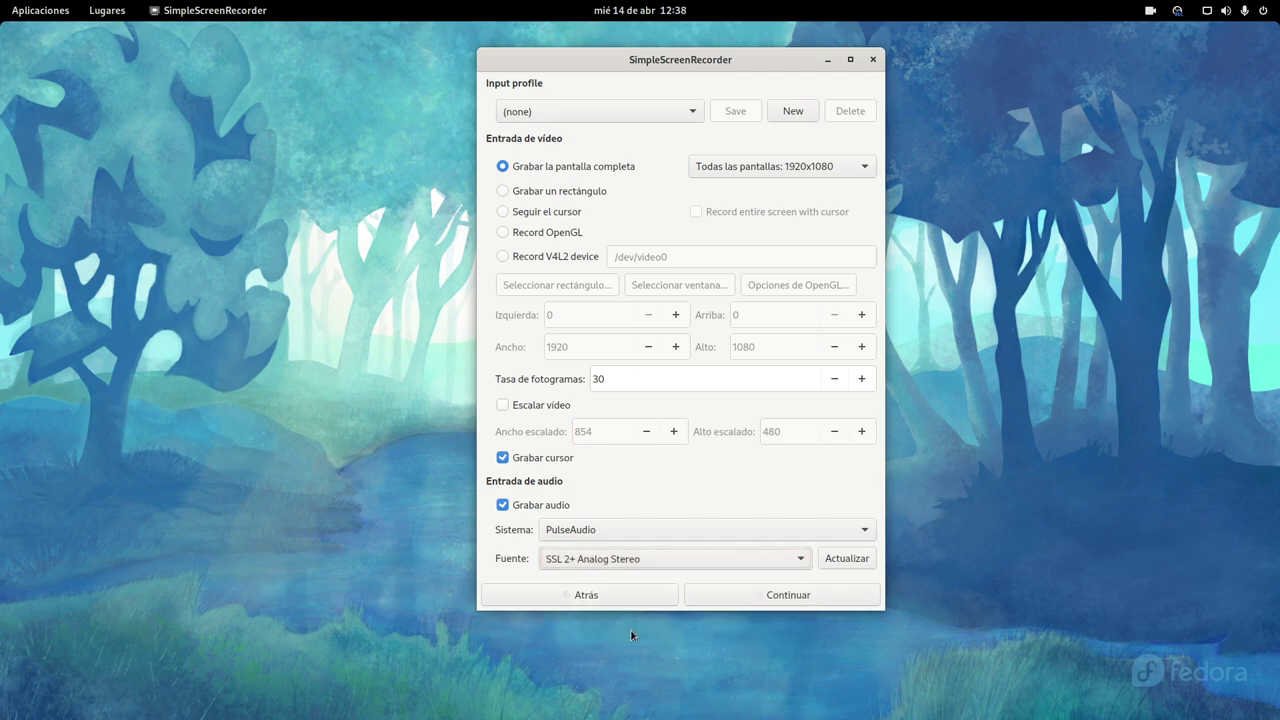
# Continue to the output settings and set the file container to Matroska (MKV)
pyautogui.click(768, 600)
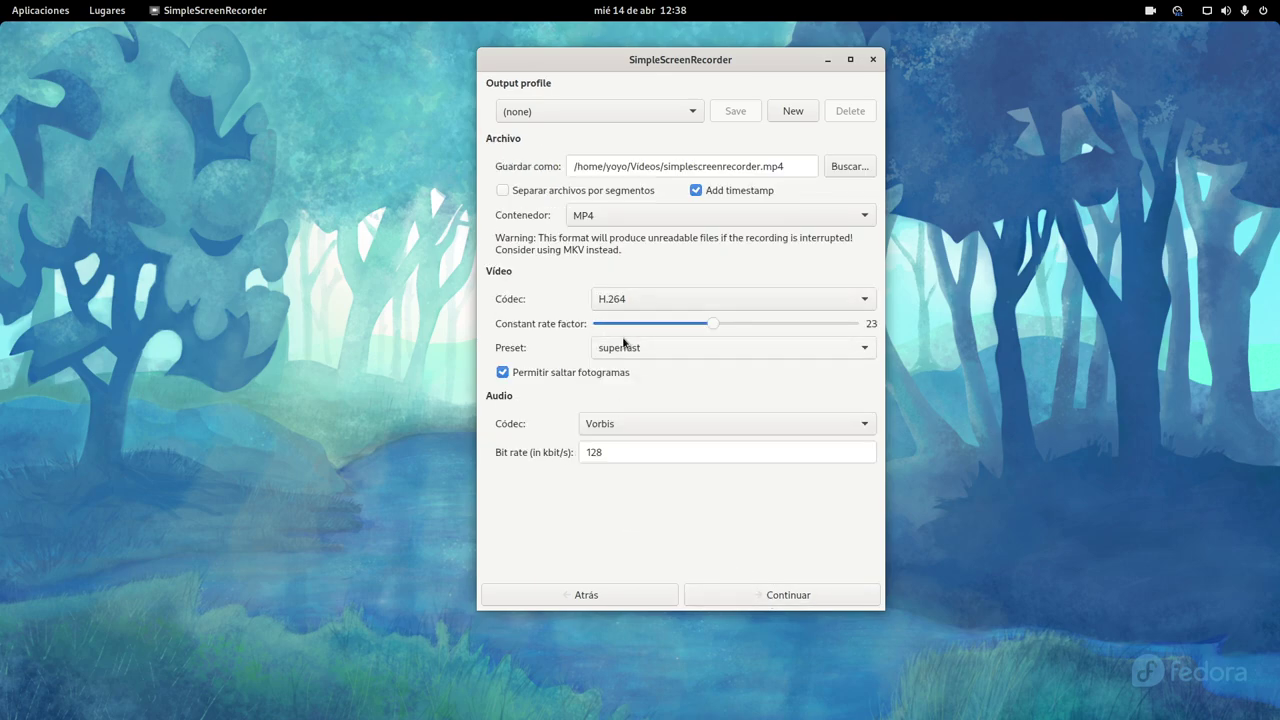
pyautogui.click(631, 215)
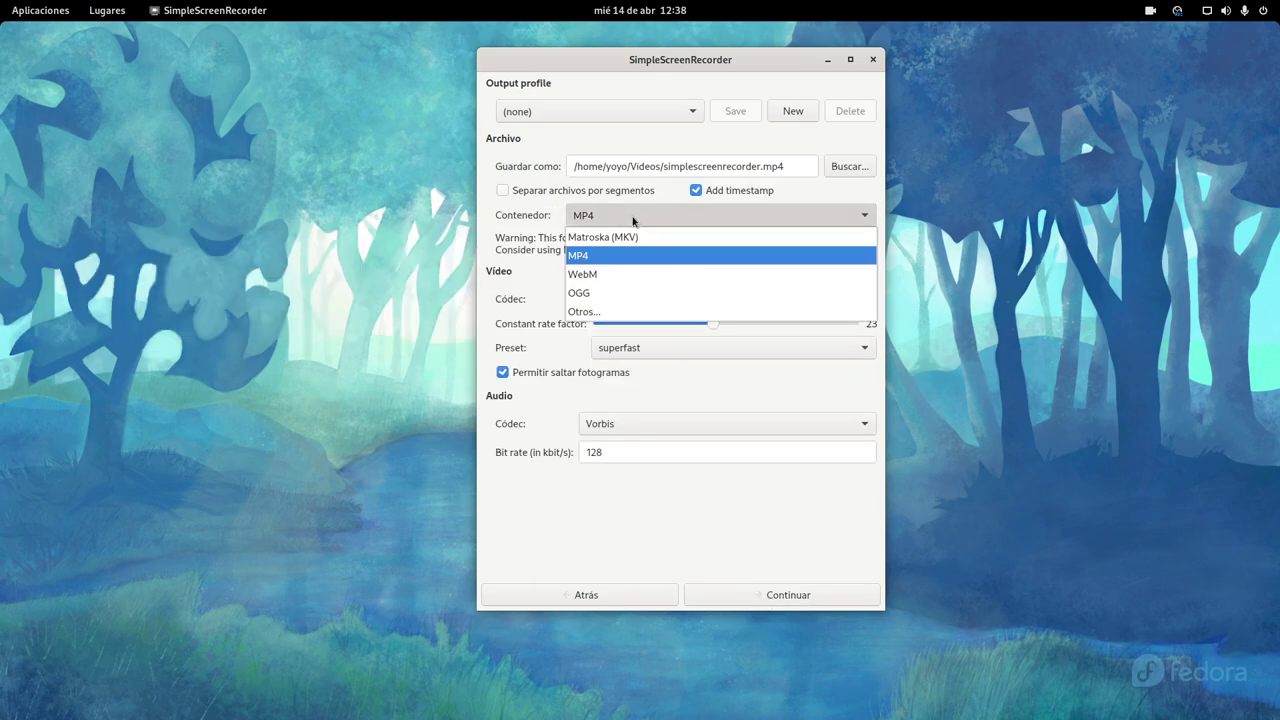
pyautogui.click(630, 238)
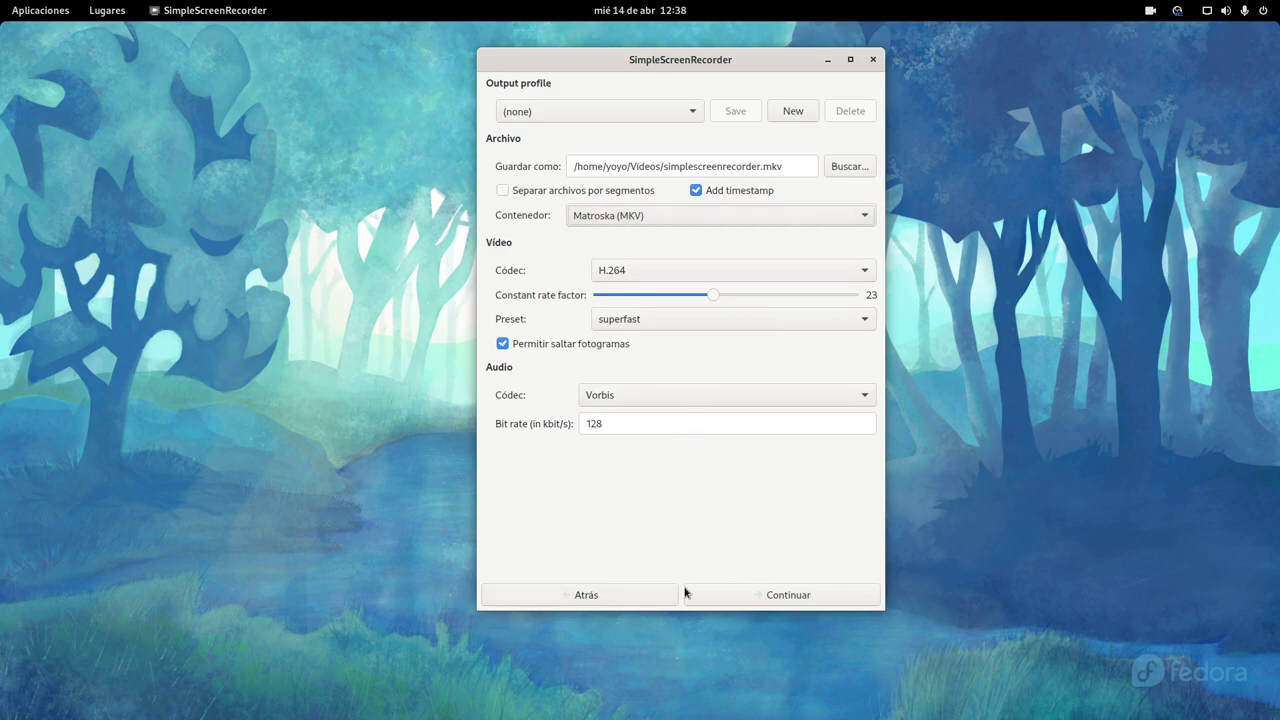
# Continue to the recording page, start the preview there and begin the screen recording
pyautogui.click(779, 594)
pyautogui.click(757, 492)
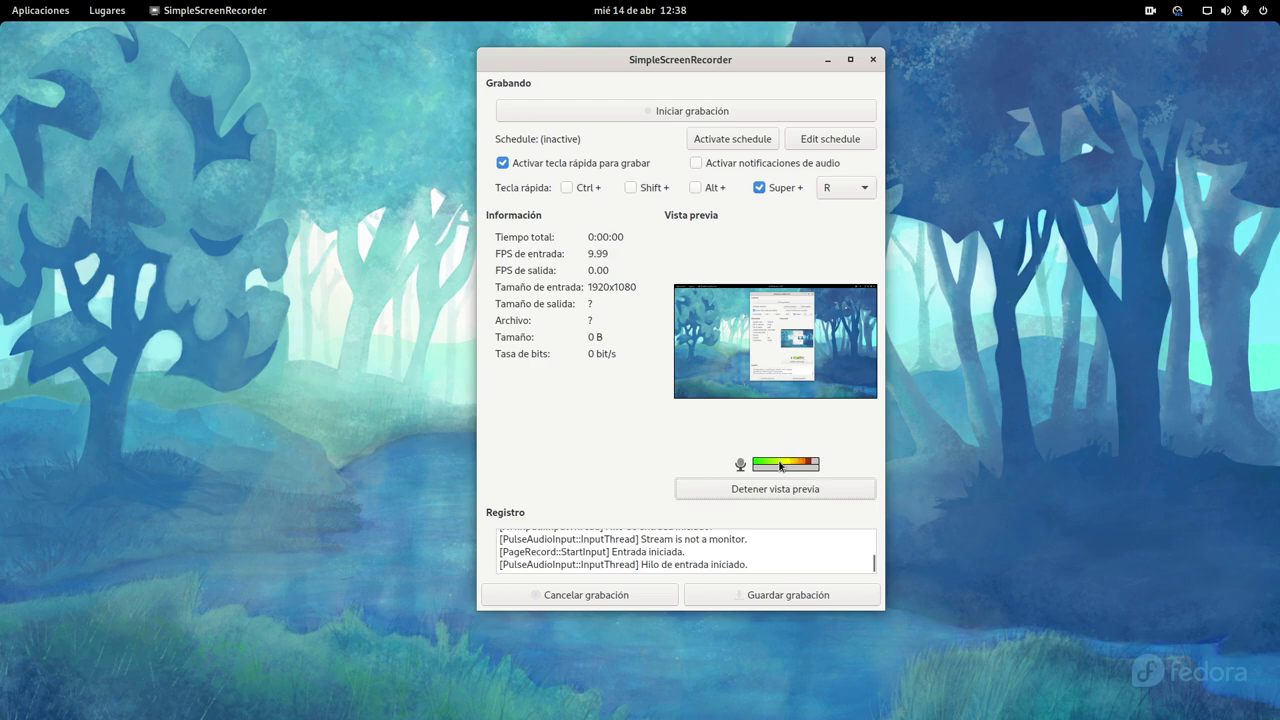
pyautogui.click(674, 112)
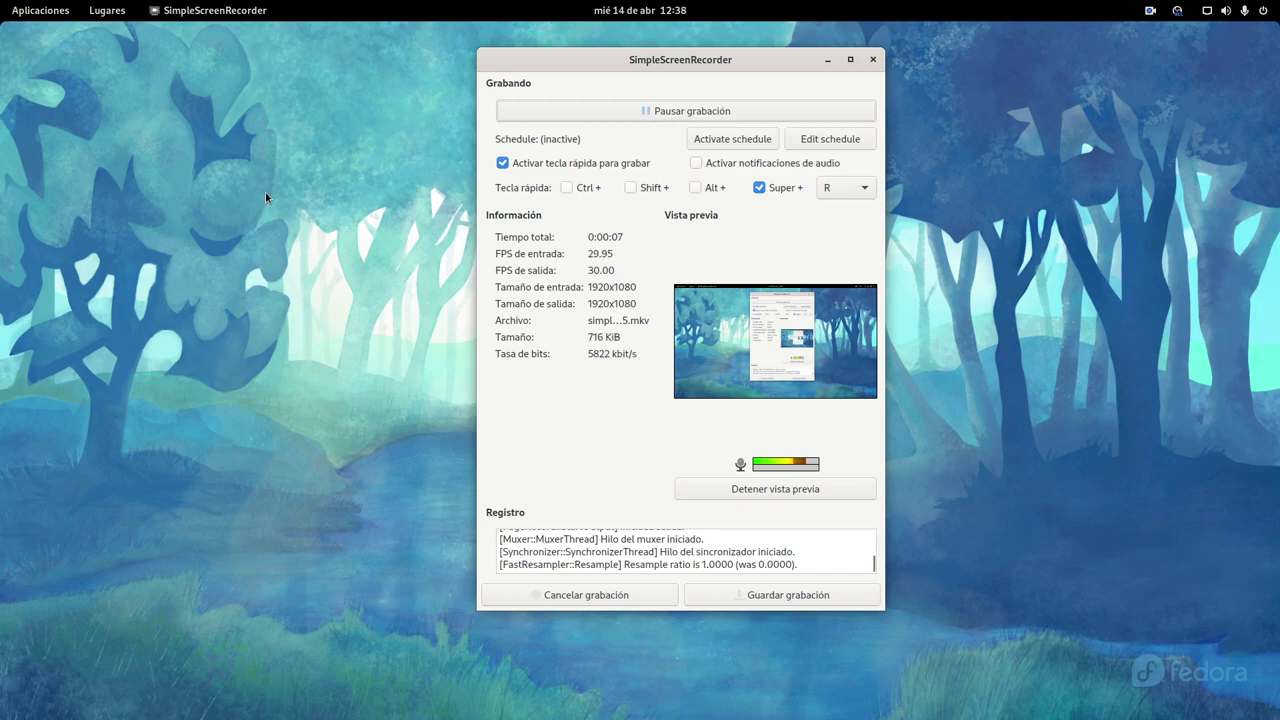
# Launch ocenaudio by searching for "oc", leaving the SimpleScreenRecorder recording running
pyautogui.moveTo(1, 1)
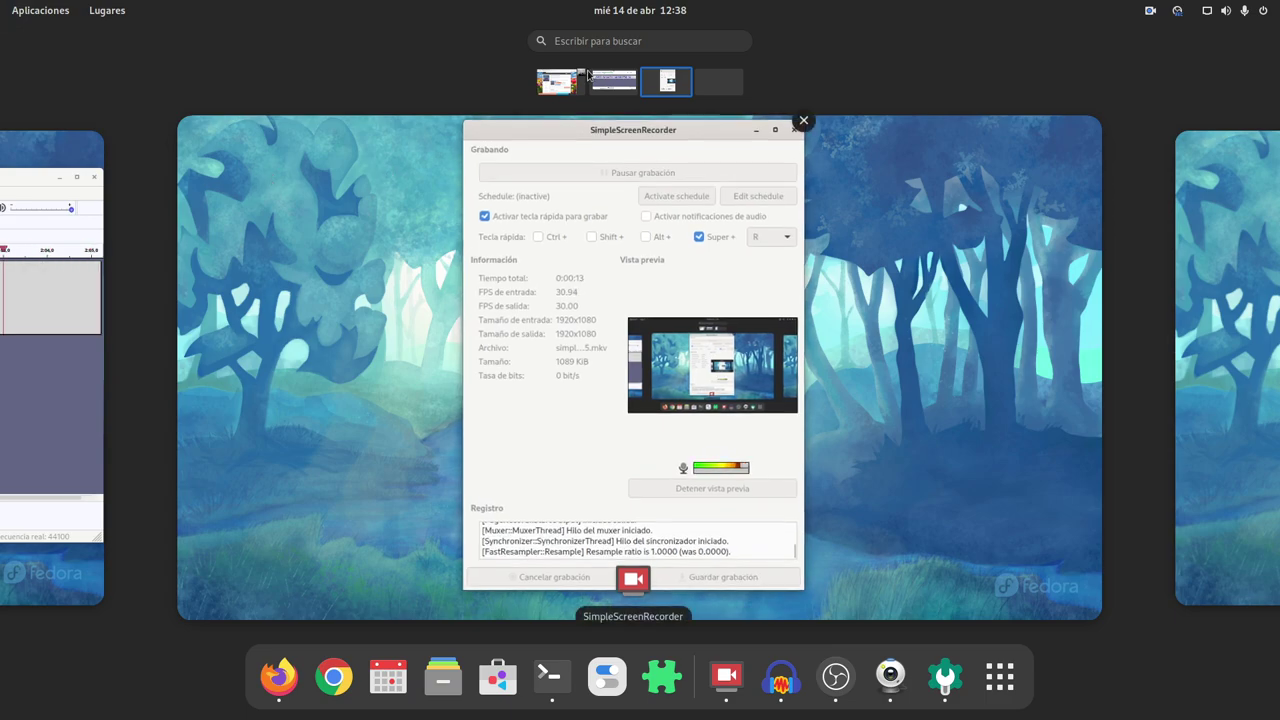
pyautogui.click(604, 43)
pyautogui.write('oc')
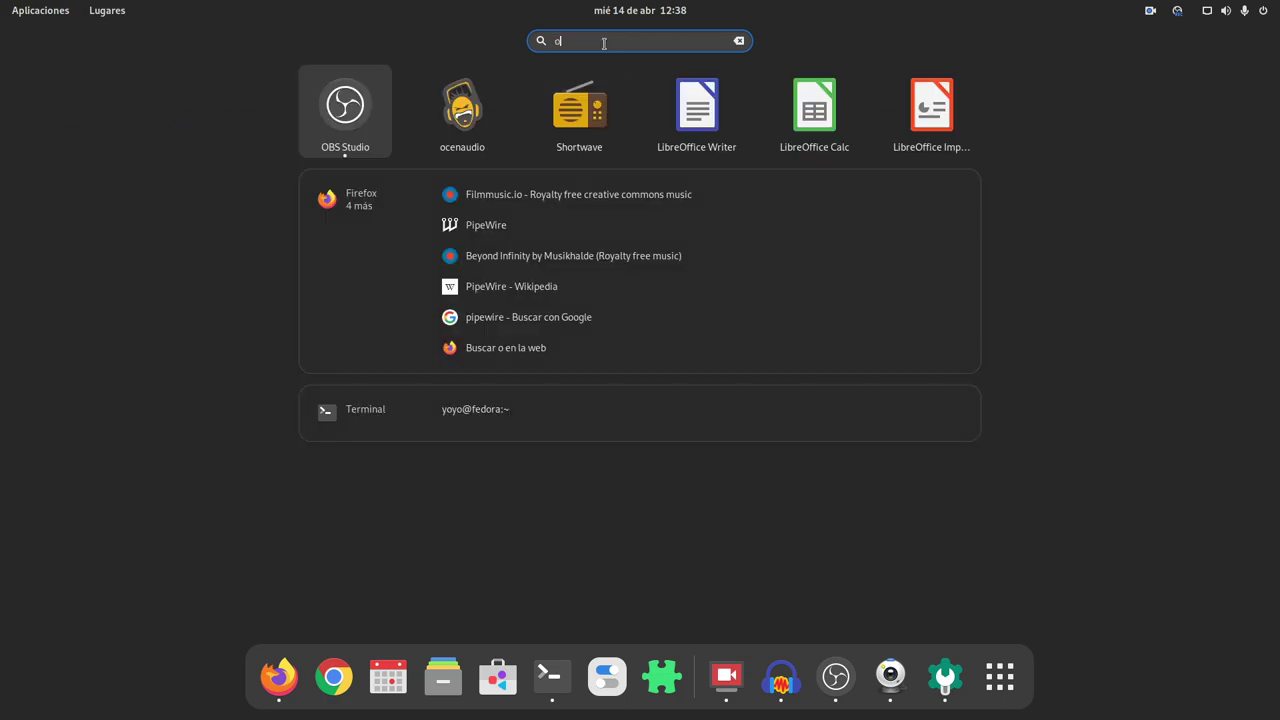
pyautogui.click(645, 105)
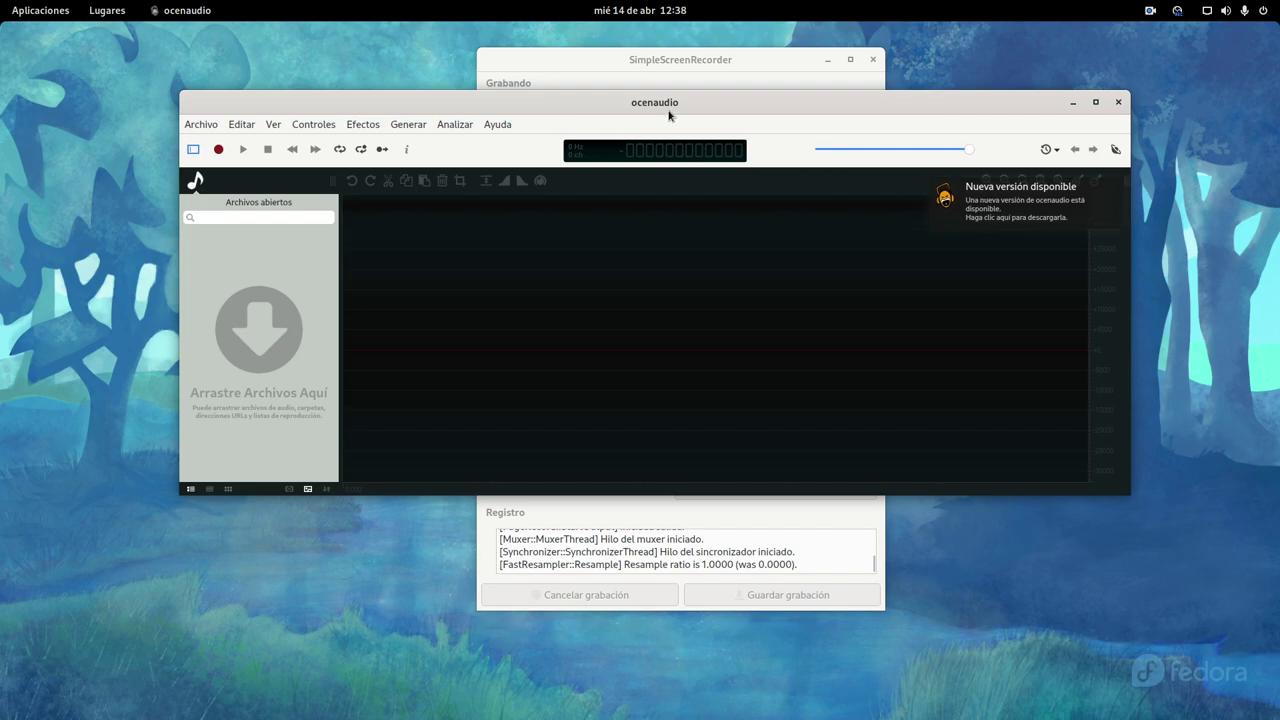
# Move the ocenaudio window to the fourth workspace, switch to it there and shift the window slightly upward
pyautogui.moveTo(669, 107); pyautogui.dragTo(660, 192)
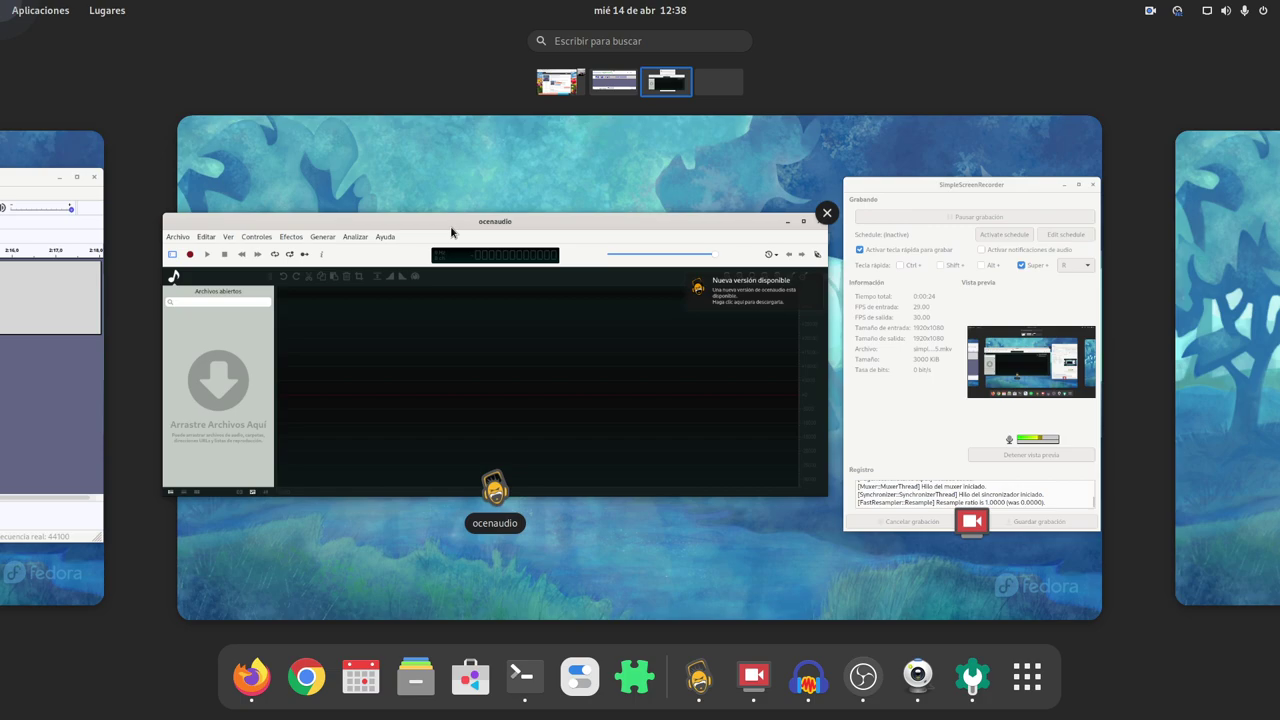
pyautogui.moveTo(492, 470); pyautogui.dragTo(734, 97)
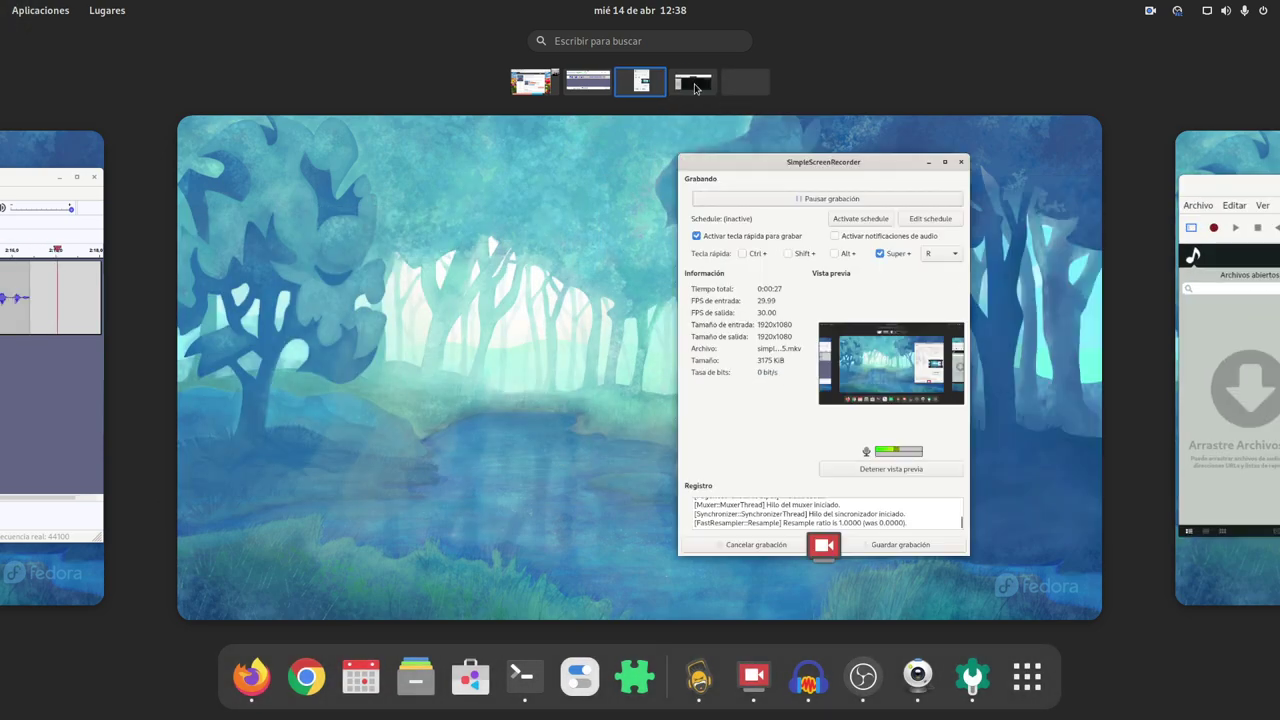
pyautogui.scroll(-1, 685, 166)
pyautogui.click(685, 167)
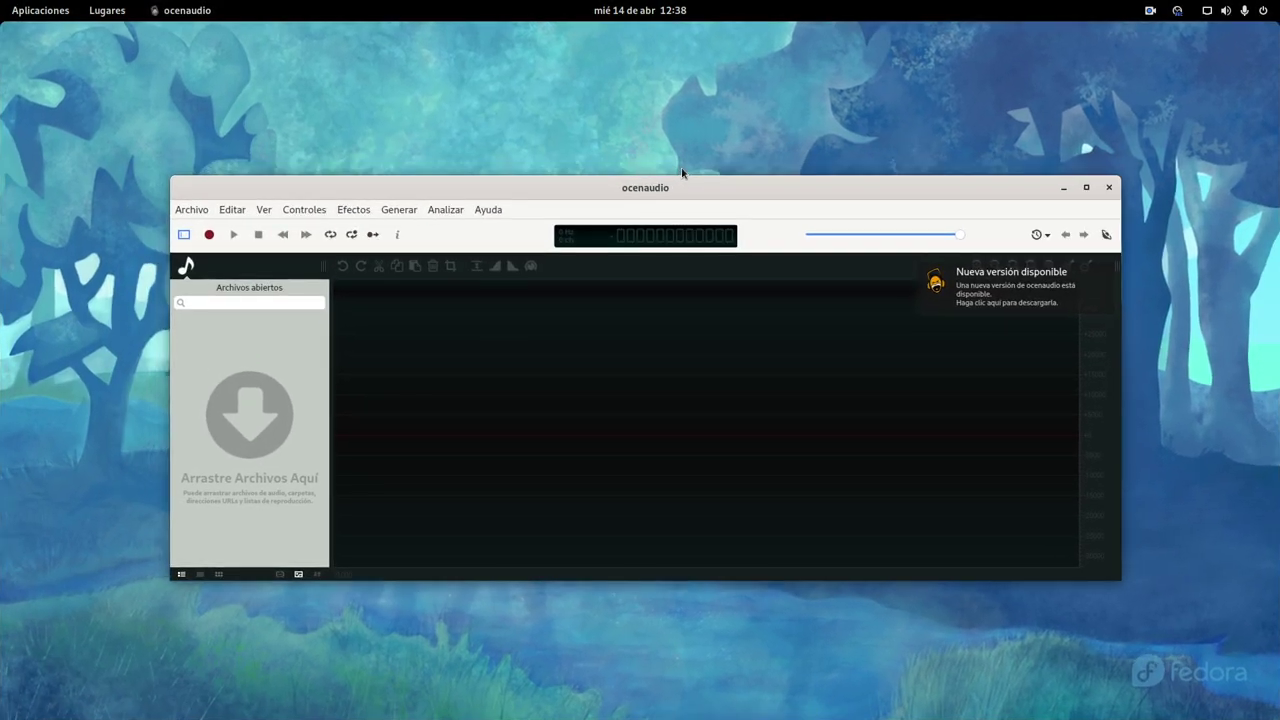
pyautogui.moveTo(712, 190); pyautogui.dragTo(706, 155)
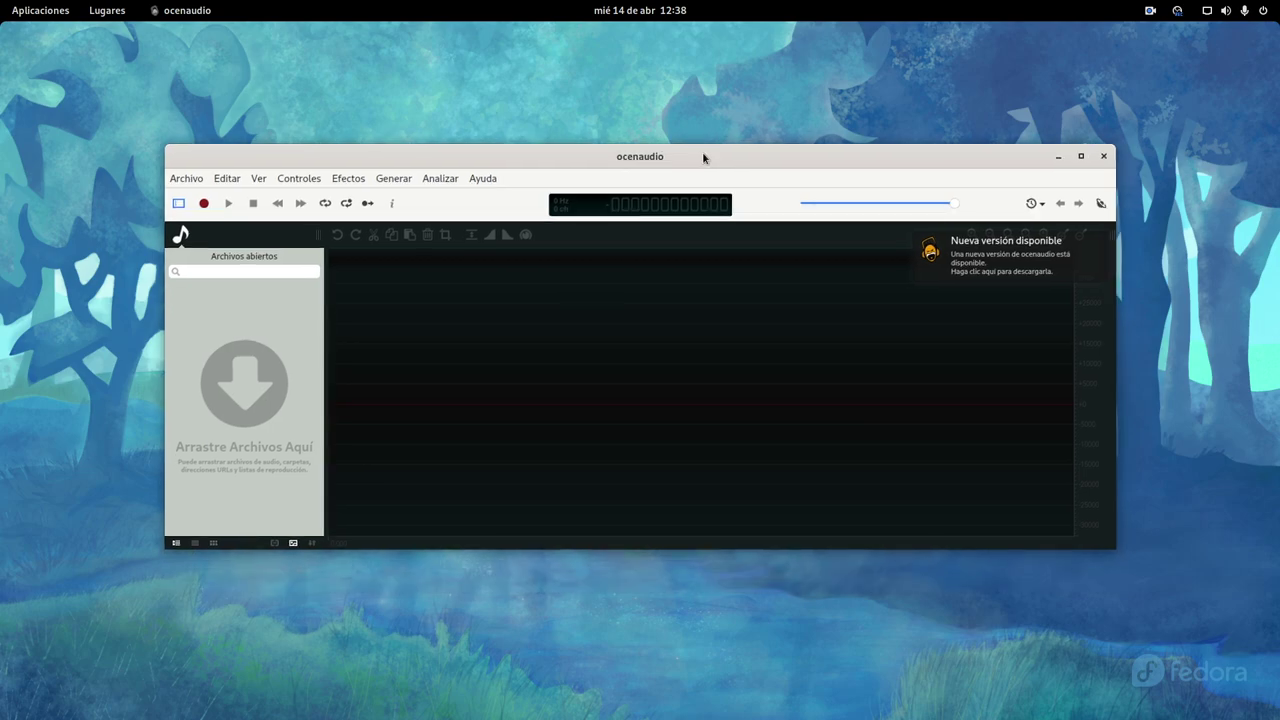
pyautogui.moveTo(728, 154); pyautogui.dragTo(726, 141)
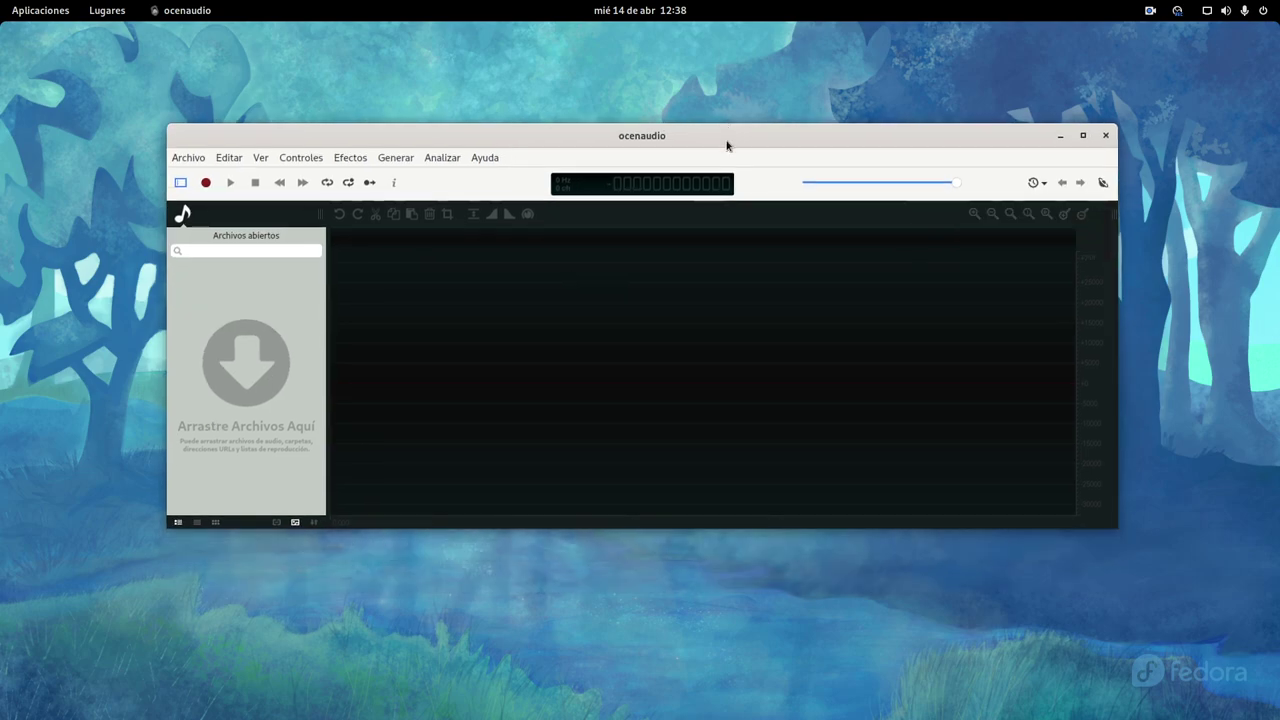
# Examine the audio backend and the playback and recording devices in ocenaudio's sound preferences, and close them without changes
pyautogui.click(230, 158)
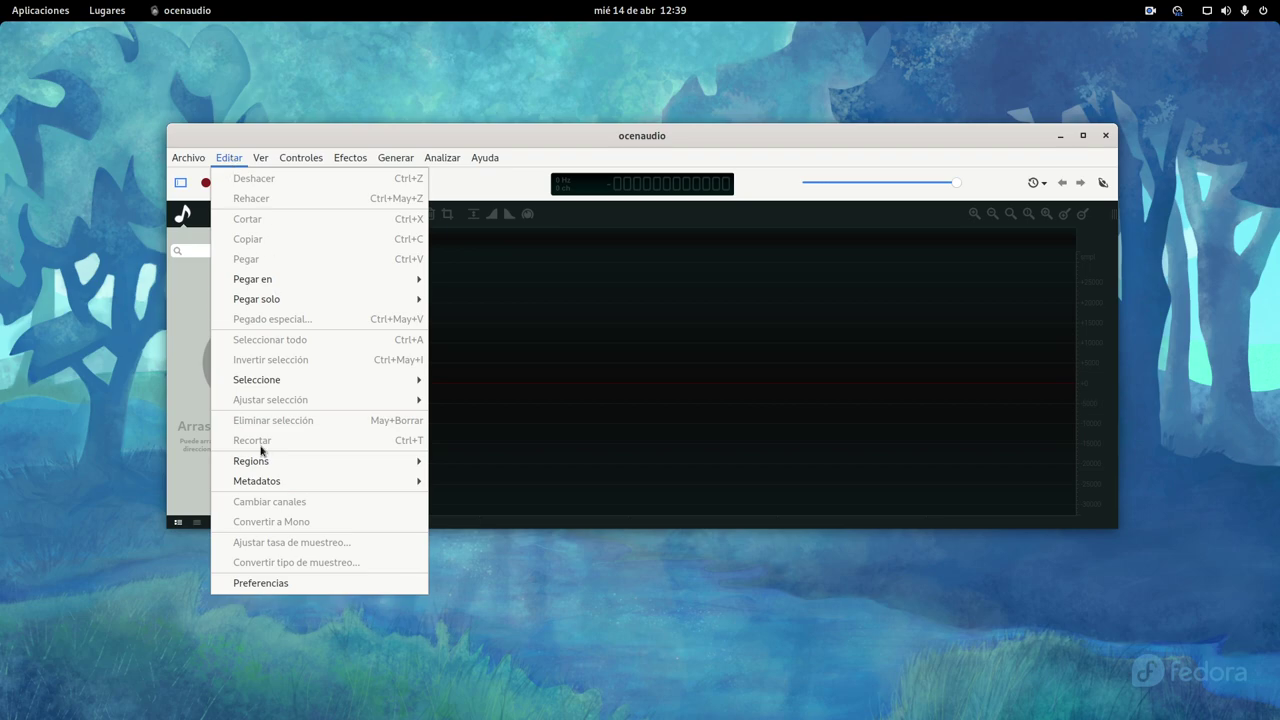
pyautogui.click(264, 584)
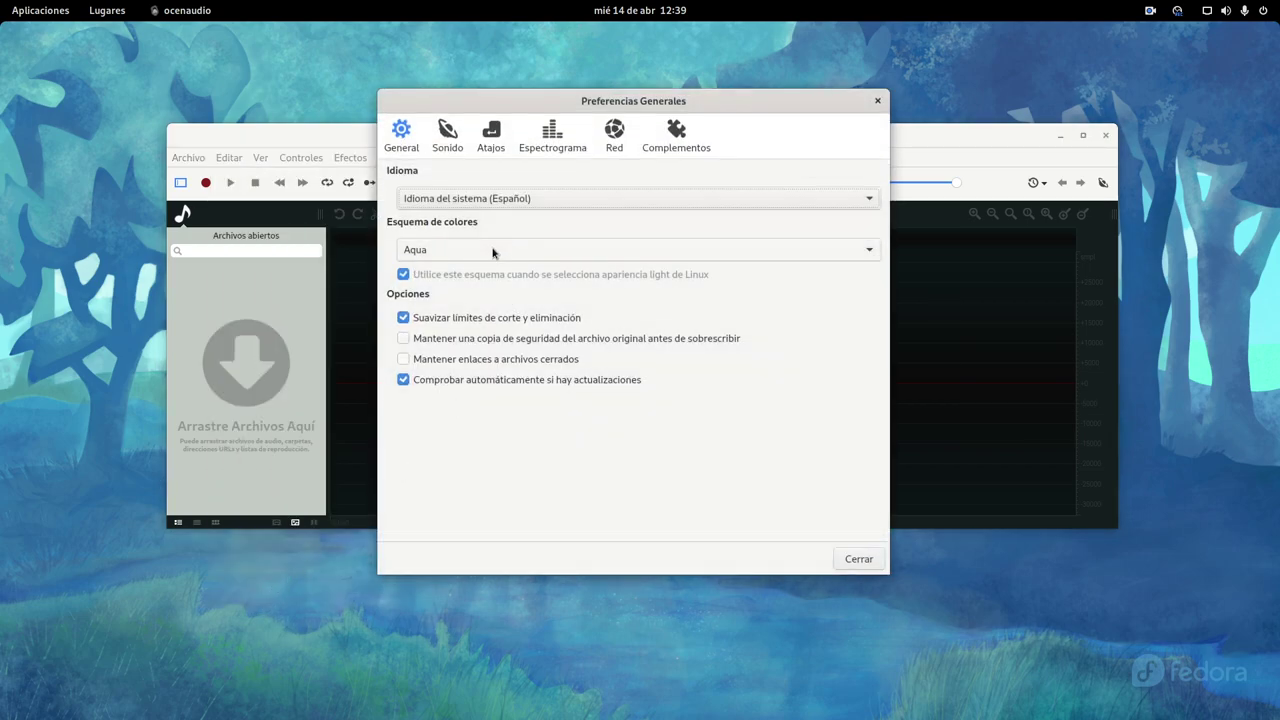
pyautogui.click(449, 139)
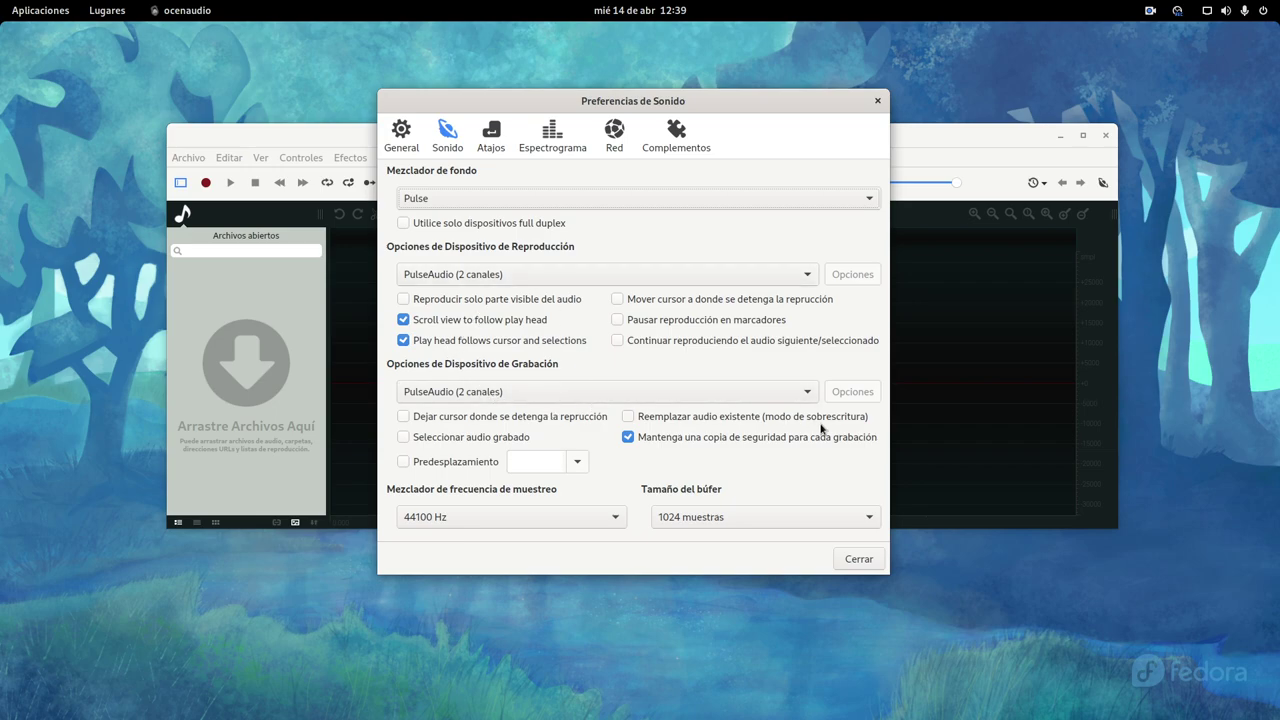
pyautogui.click(870, 560)
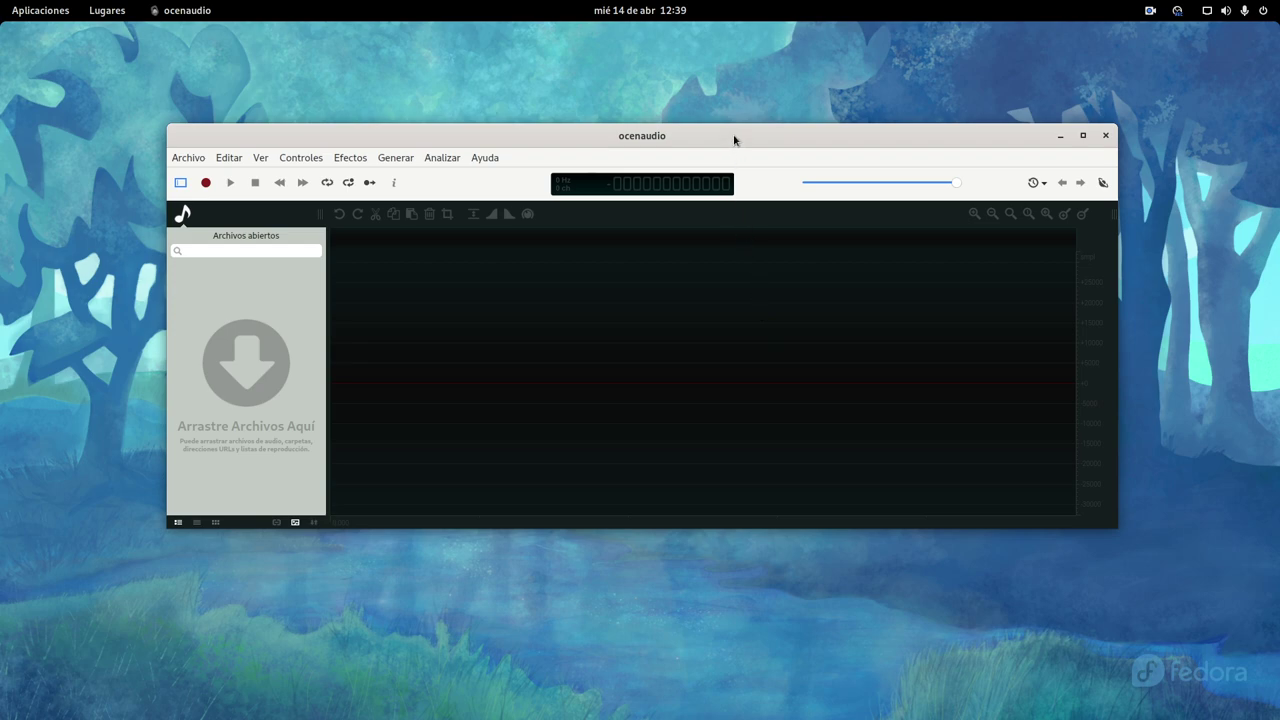
# Enlarge the ocenaudio window and reposition it near the top of the desktop
pyautogui.moveTo(735, 137); pyautogui.dragTo(680, 90)
pyautogui.moveTo(1063, 481); pyautogui.dragTo(1222, 569)
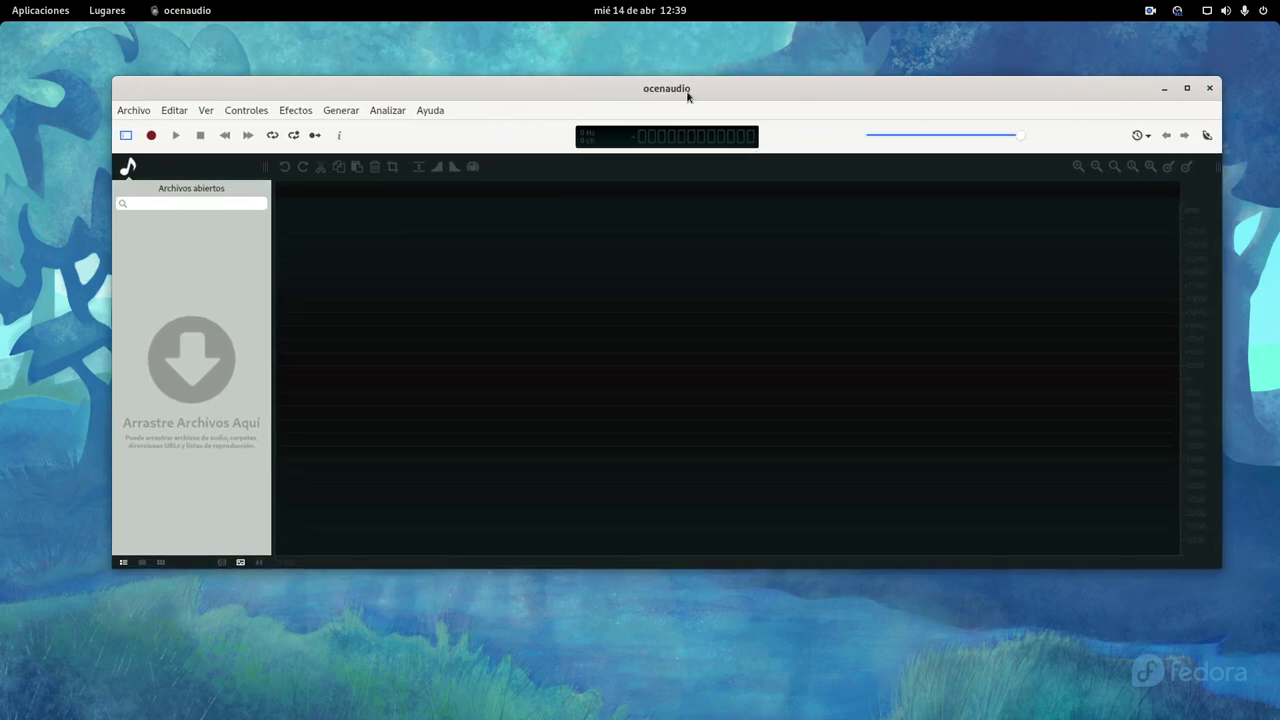
pyautogui.moveTo(686, 91); pyautogui.dragTo(672, 79)
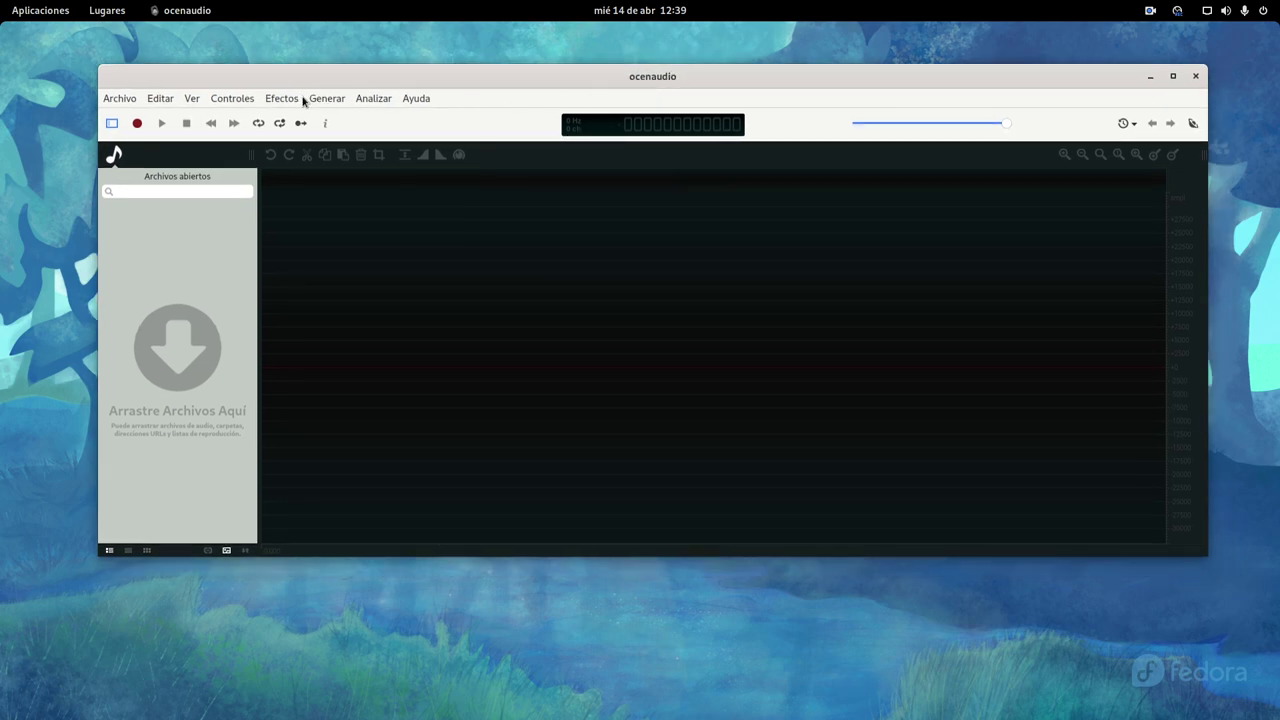
# Start a new ocenaudio recording in mono at 44100 Hz with 24-bit resolution
pyautogui.click(138, 124)
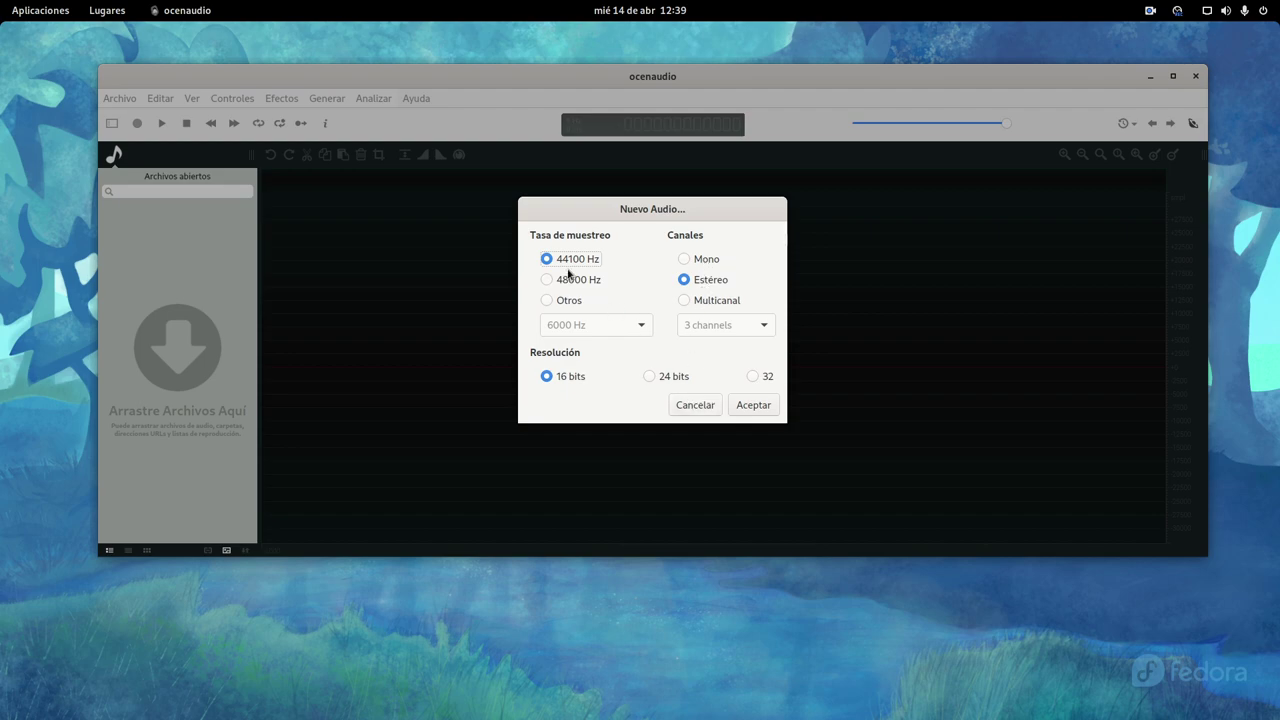
pyautogui.click(705, 262)
pyautogui.click(650, 377)
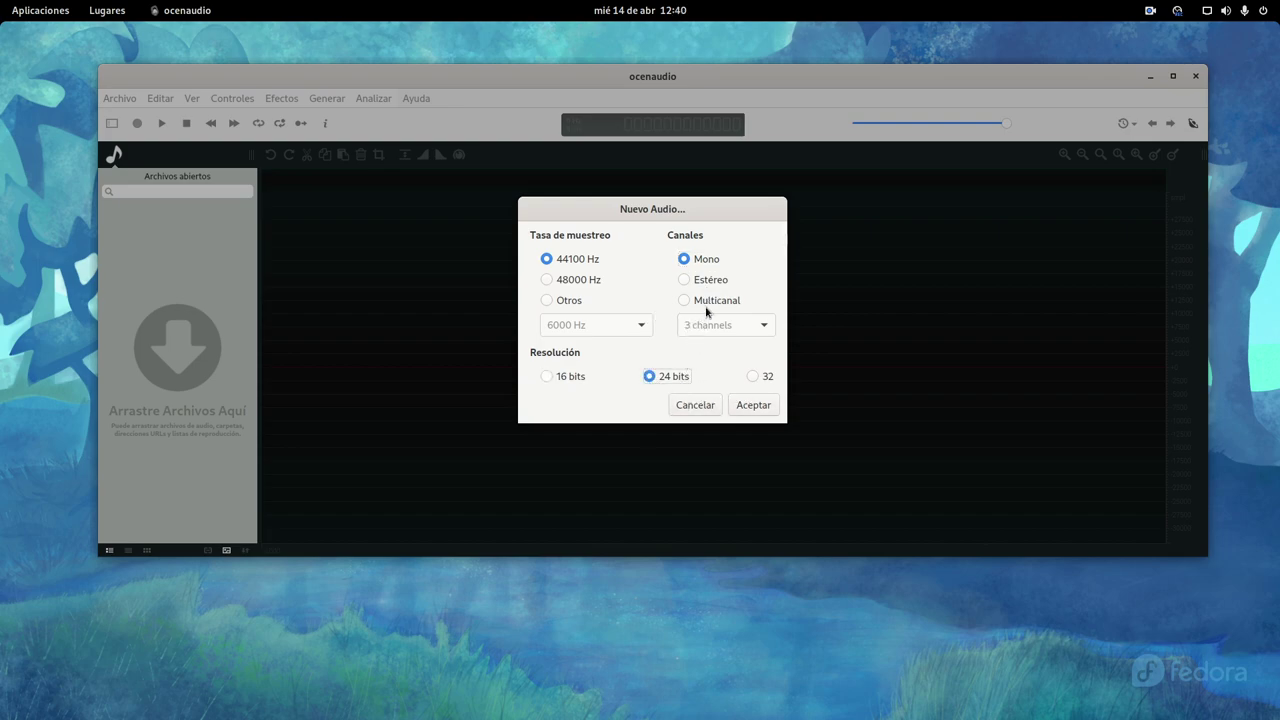
pyautogui.click(753, 406)
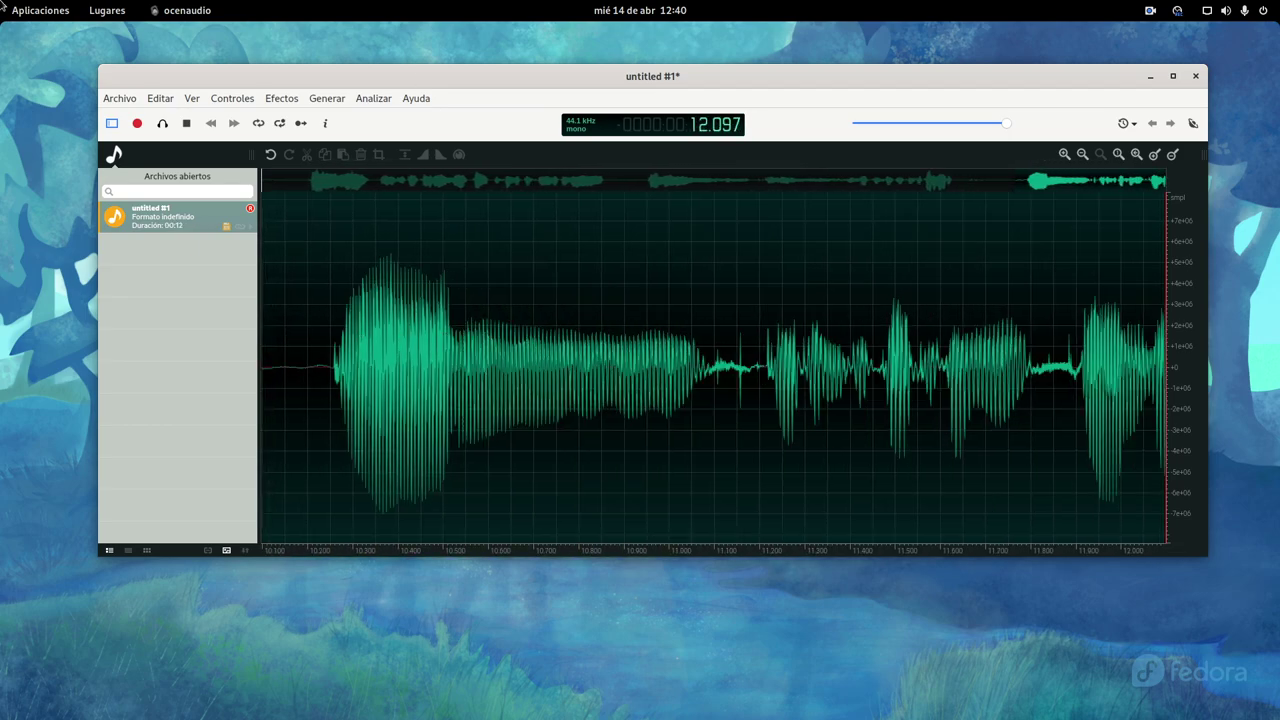
# Switch to the second workspace to check the running Audacity recording, leaving ocenaudio recording
pyautogui.press('super')
pyautogui.click(590, 84)
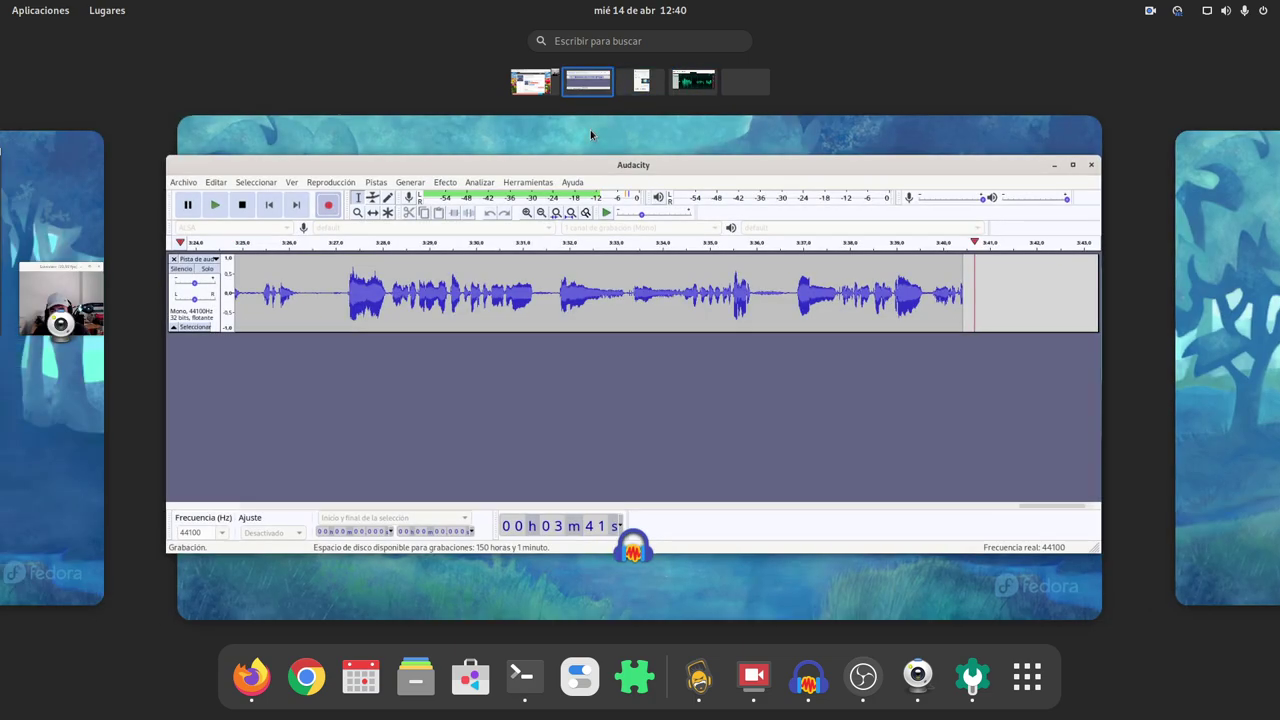
pyautogui.click(621, 418)
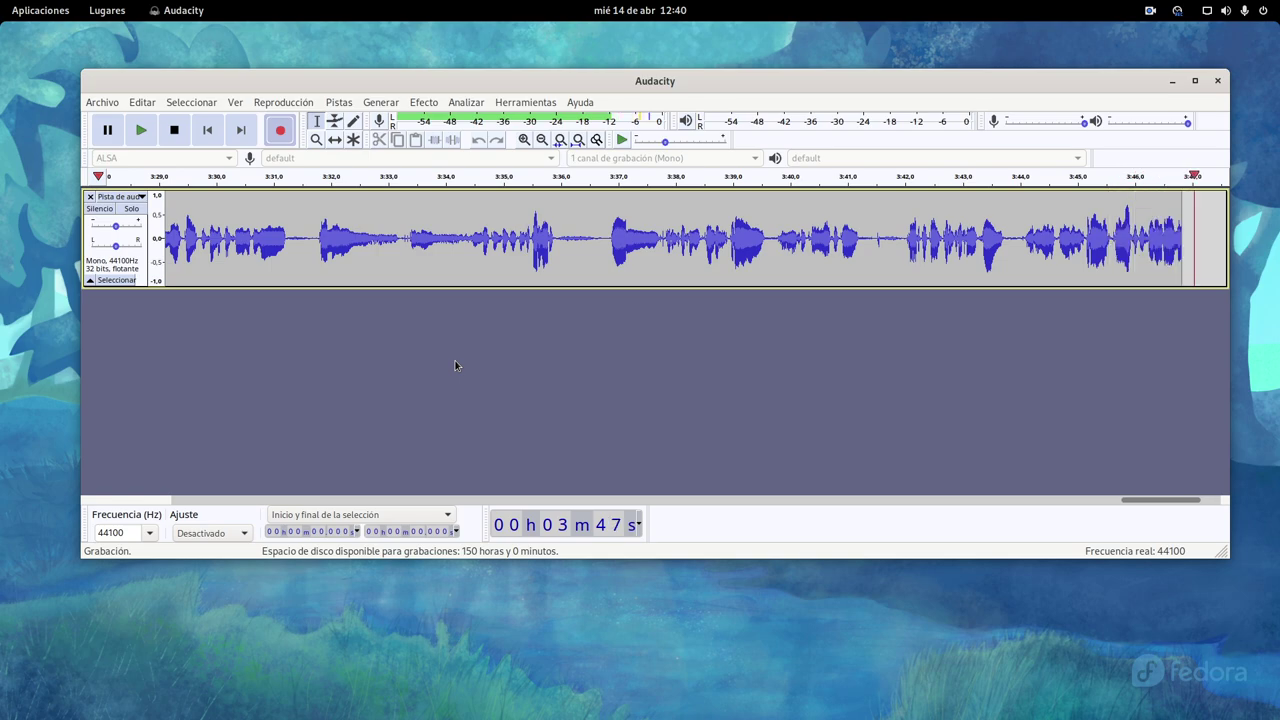
# Switch to the first workspace and bring OBS Studio forward to check its ongoing recording and audio levels
pyautogui.moveTo(1, 1)
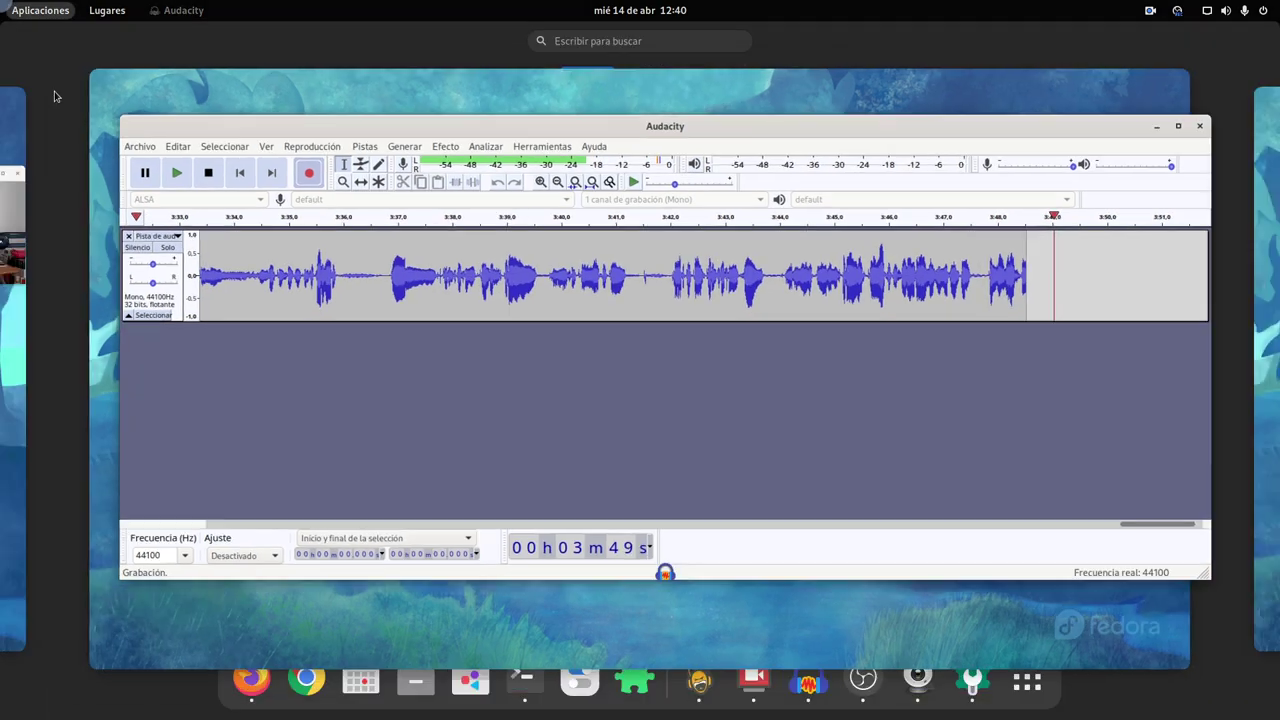
pyautogui.click(535, 82)
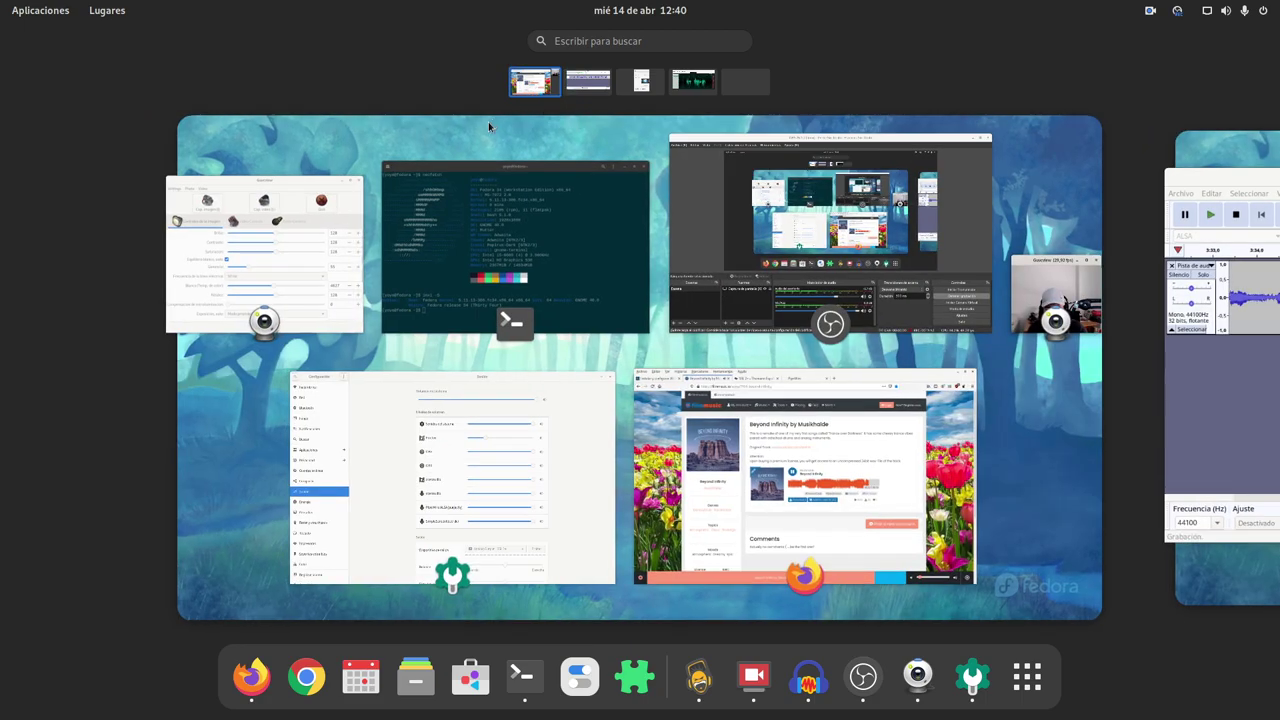
pyautogui.click(740, 262)
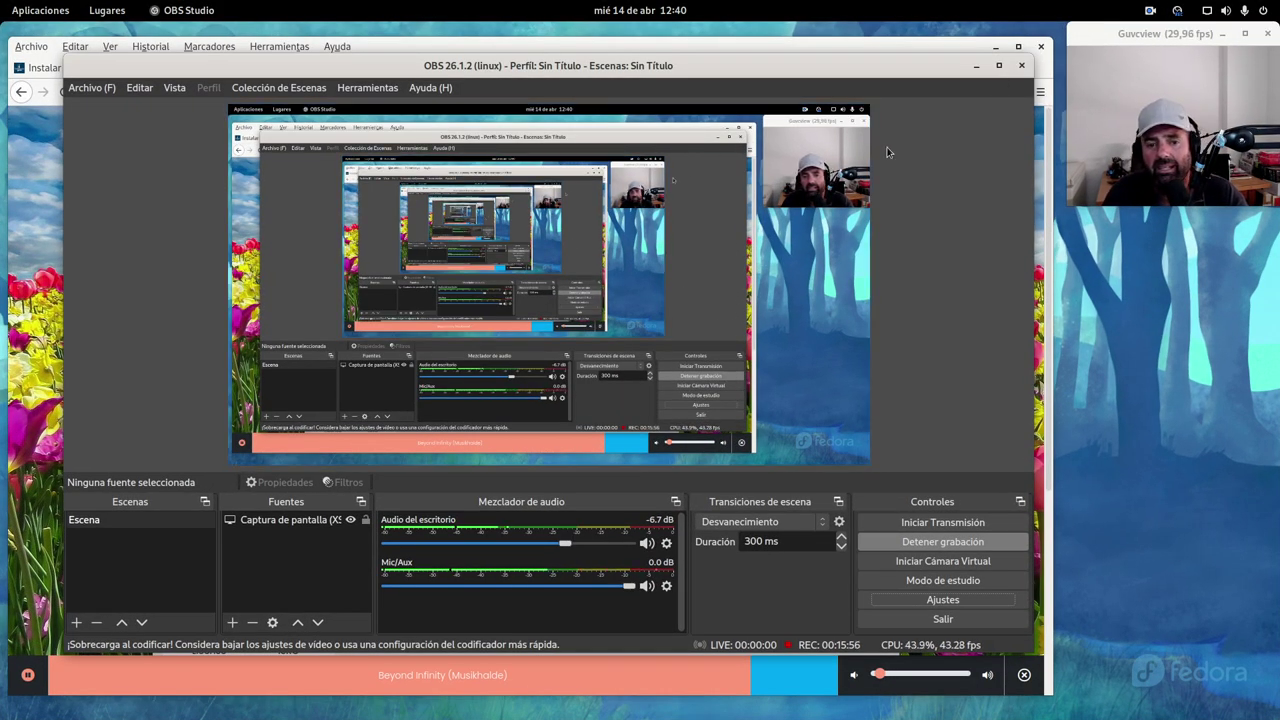
pyautogui.moveTo(1, 1)
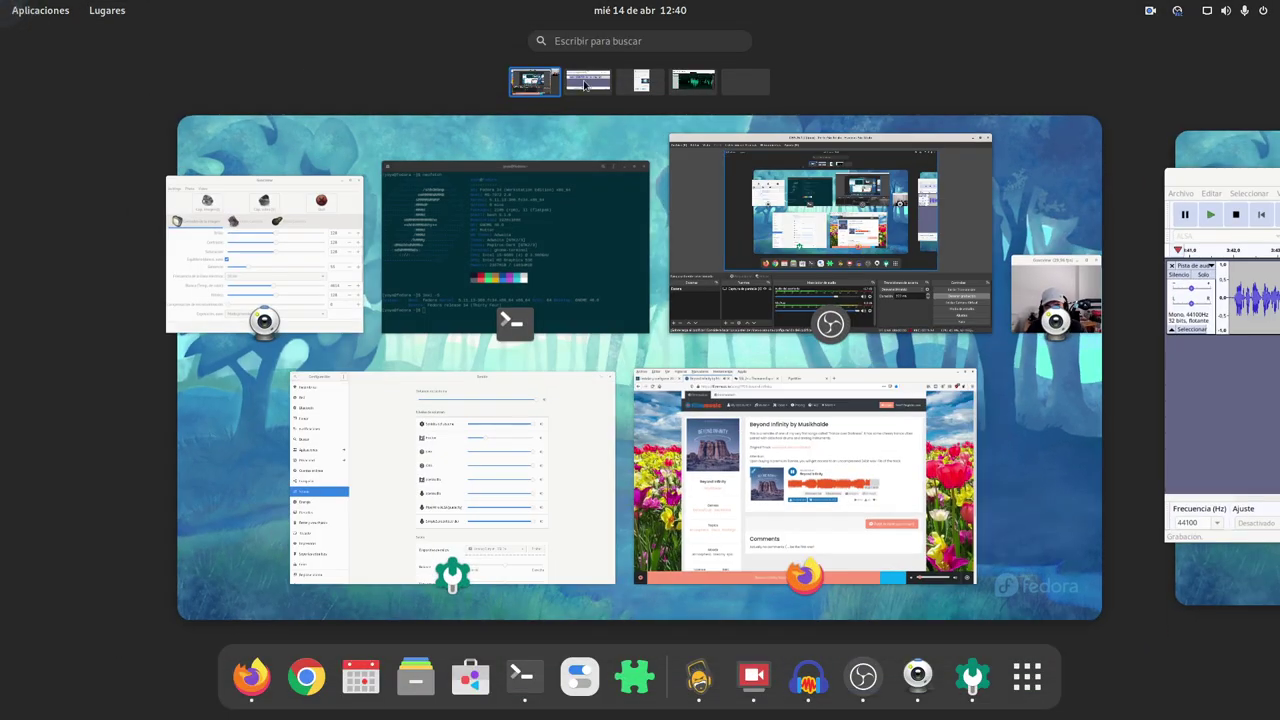
# Check the running Audacity recording on the second workspace, then the SimpleScreenRecorder recording on the third
pyautogui.click(585, 84)
pyautogui.click(559, 412)
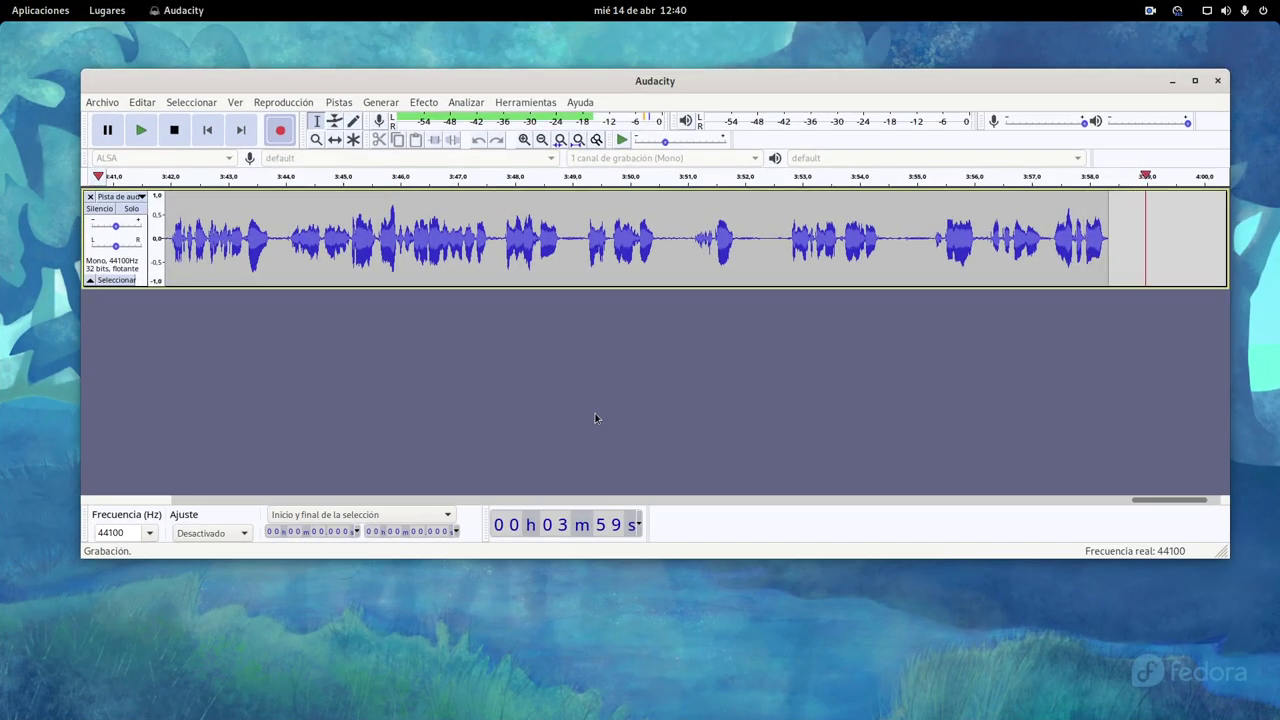
pyautogui.moveTo(1, 1)
pyautogui.scroll(-1, 602, 297)
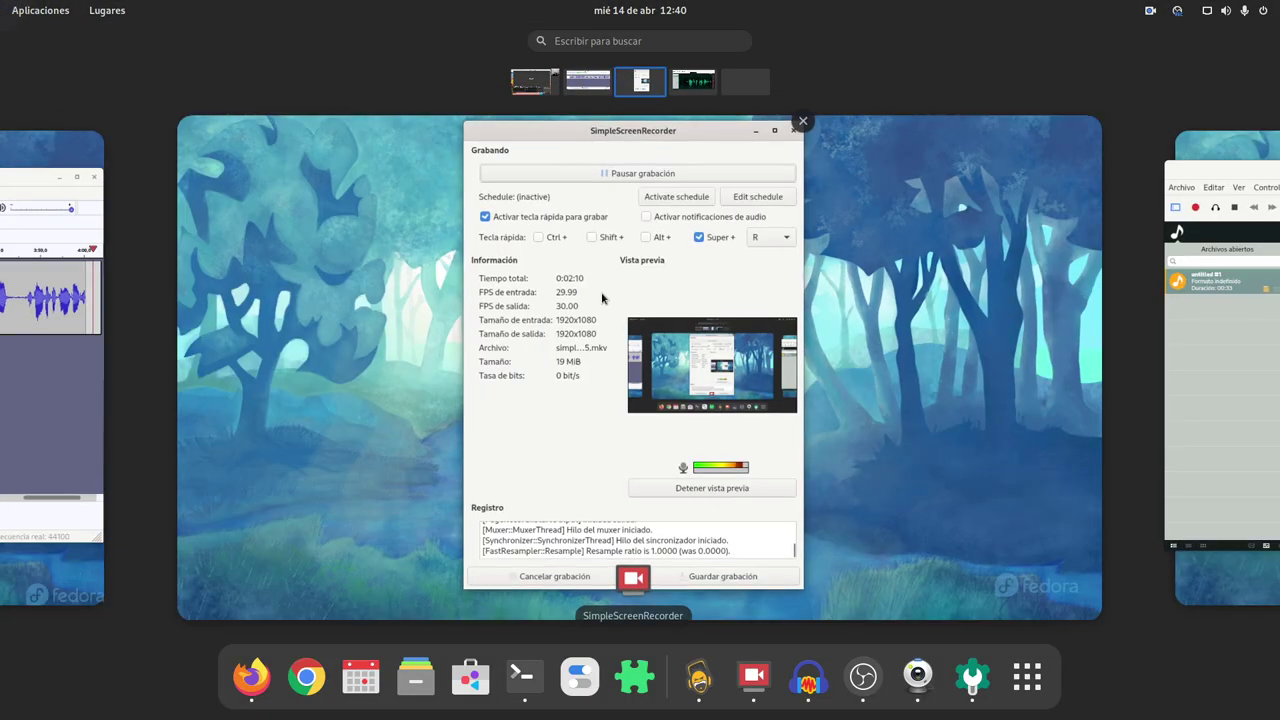
pyautogui.click(586, 445)
# Switch to the fourth workspace and bring ocenaudio forward to check its ongoing recording
pyautogui.moveTo(1, 1)
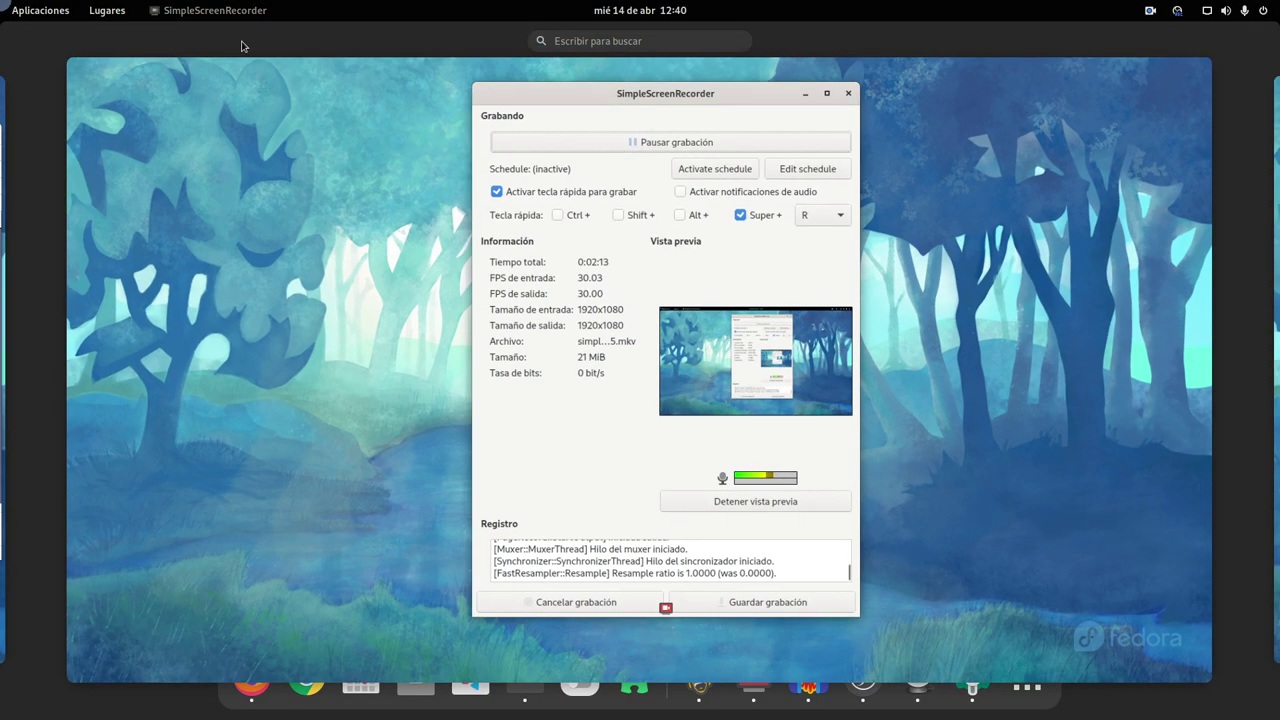
pyautogui.click(697, 84)
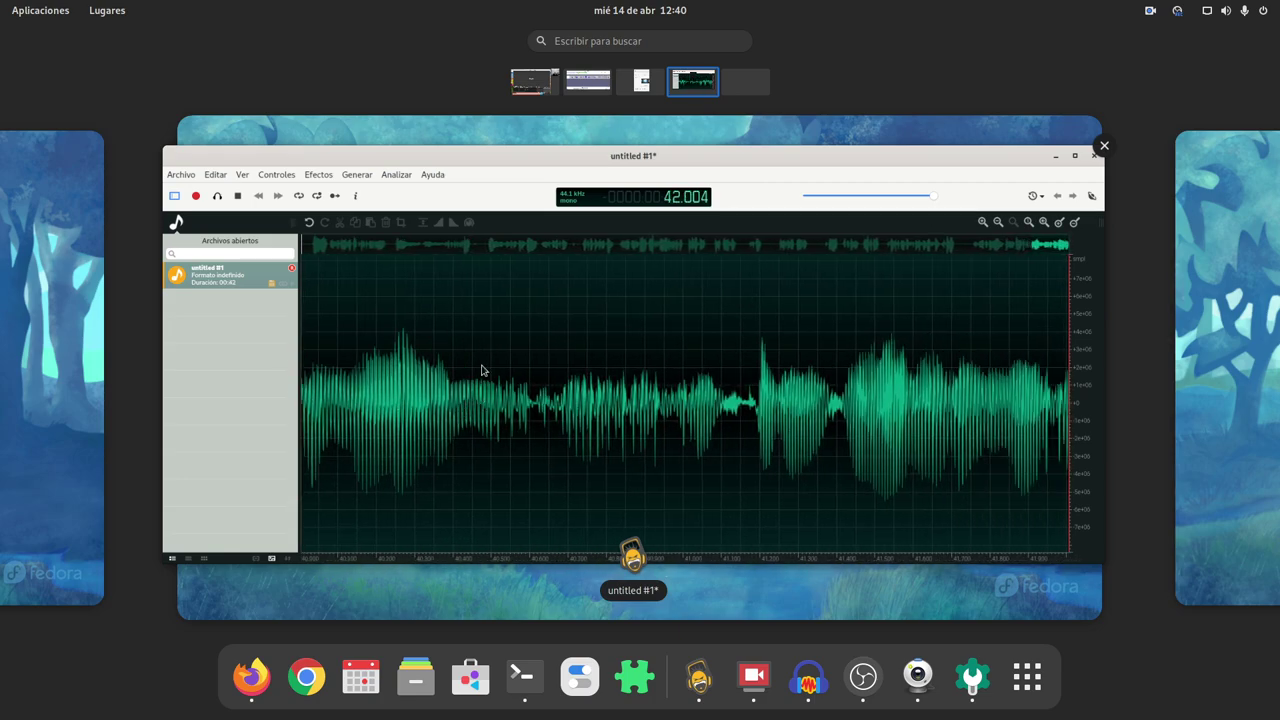
pyautogui.click(537, 317)
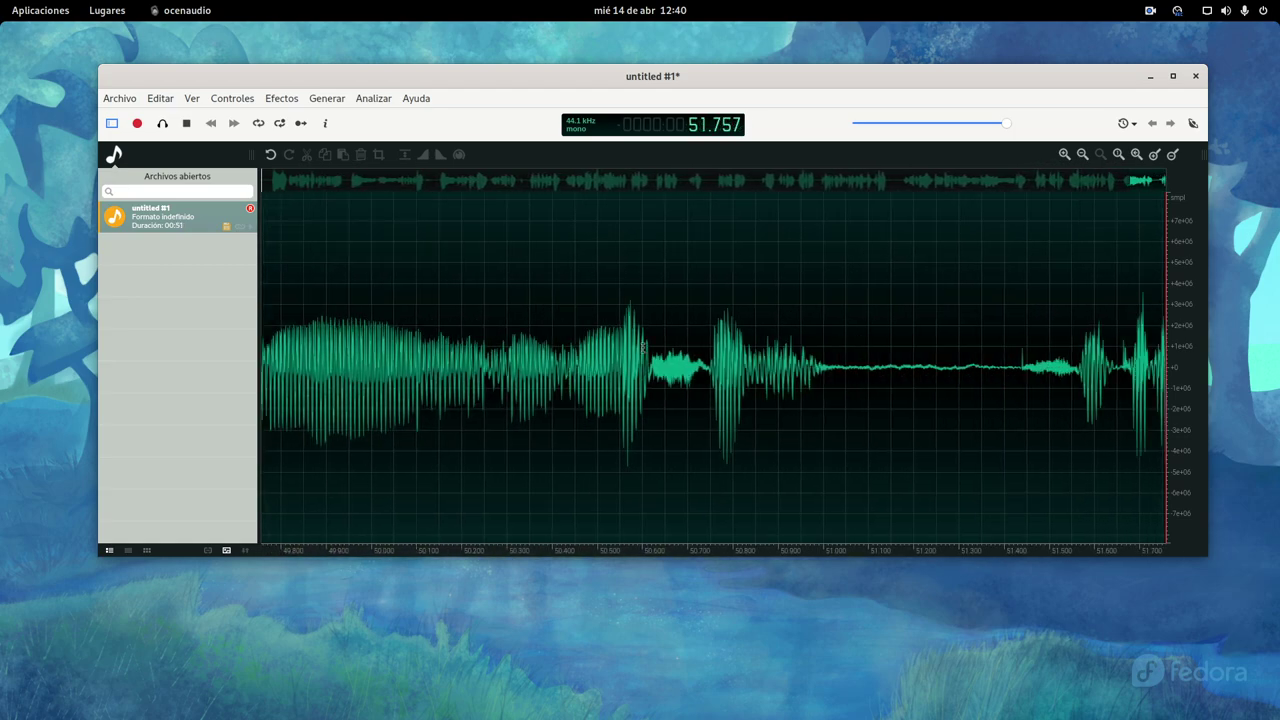
# Search for "obs" to bring OBS Studio forward on the first workspace, then minimise it and the Firefox window
pyautogui.press('super')
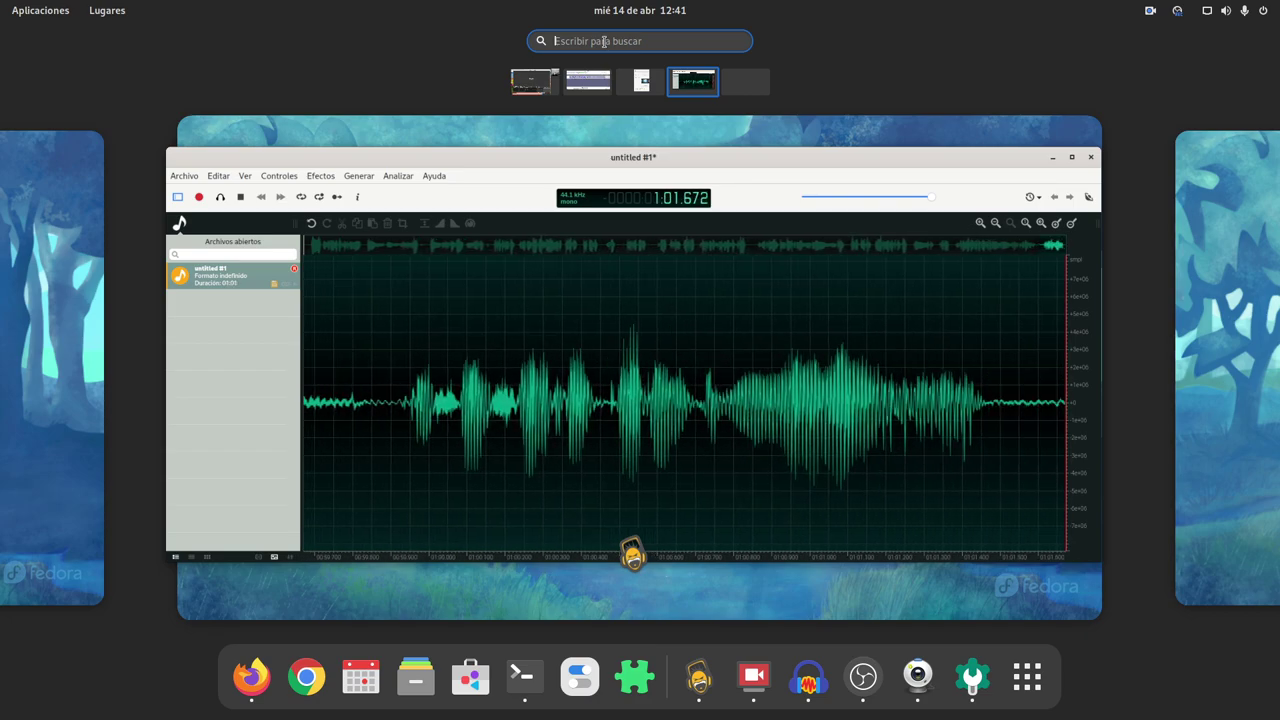
pyautogui.write('obs')
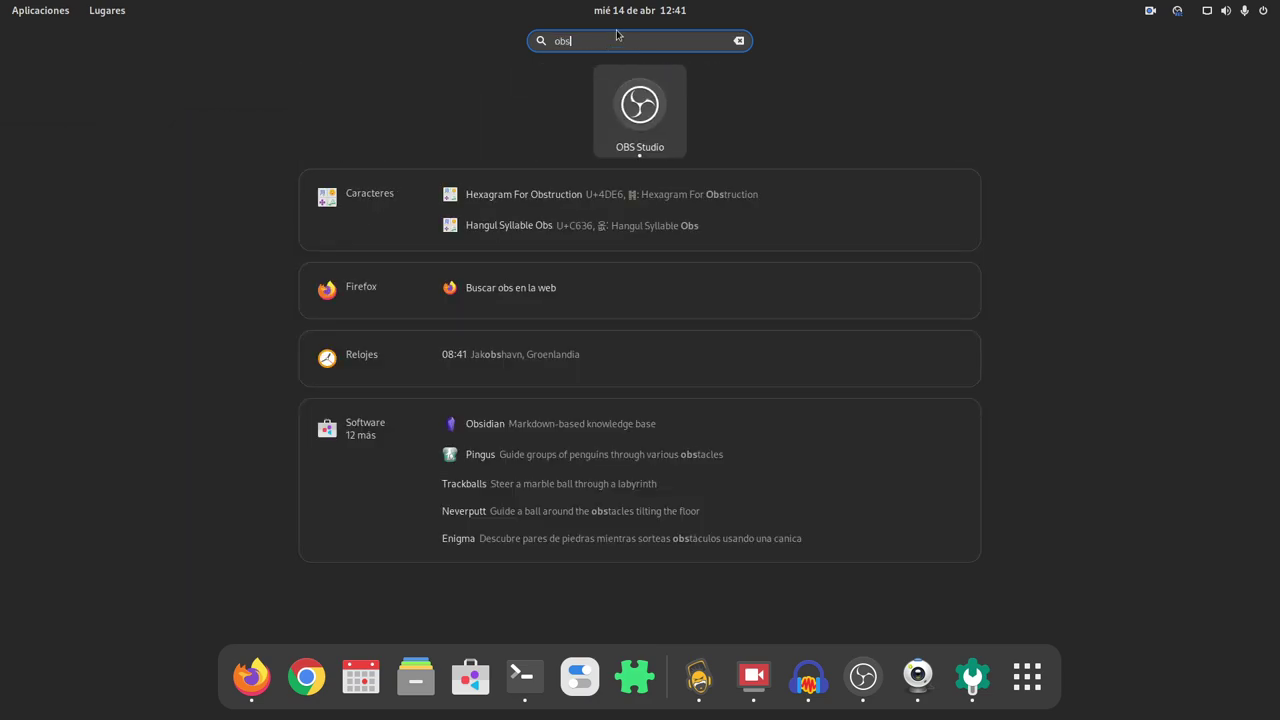
pyautogui.click(644, 117)
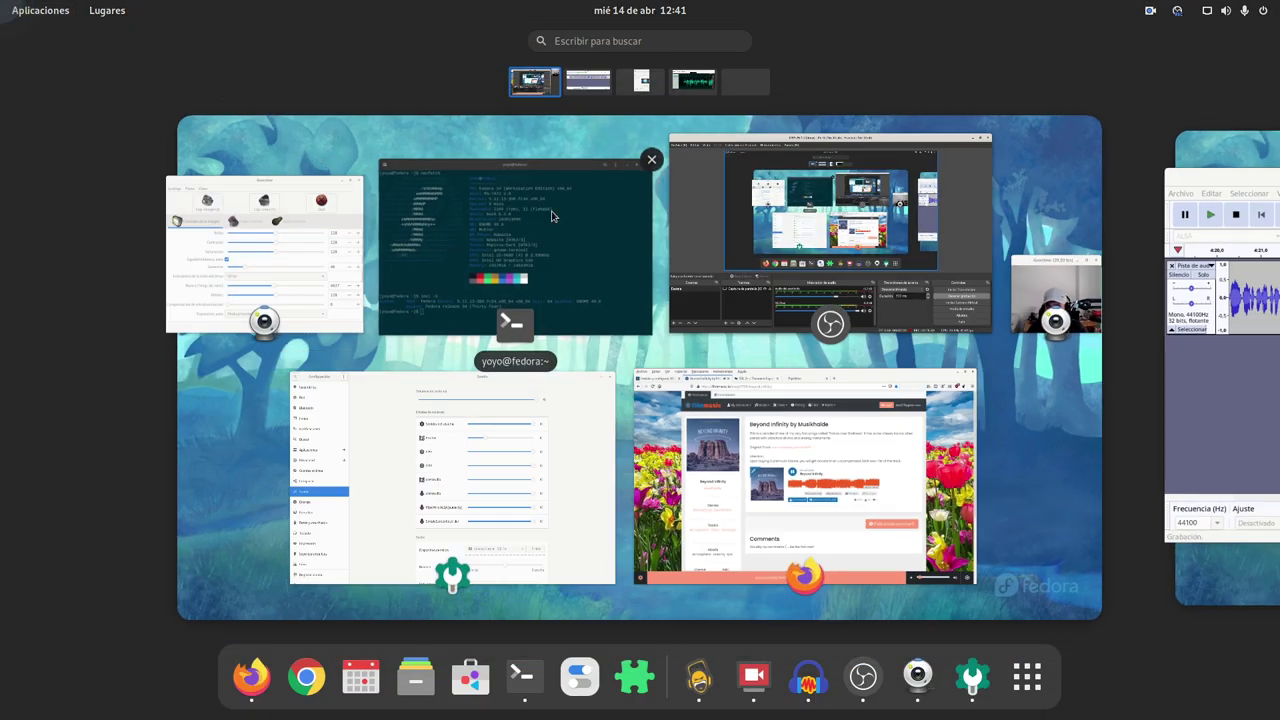
pyautogui.click(401, 121)
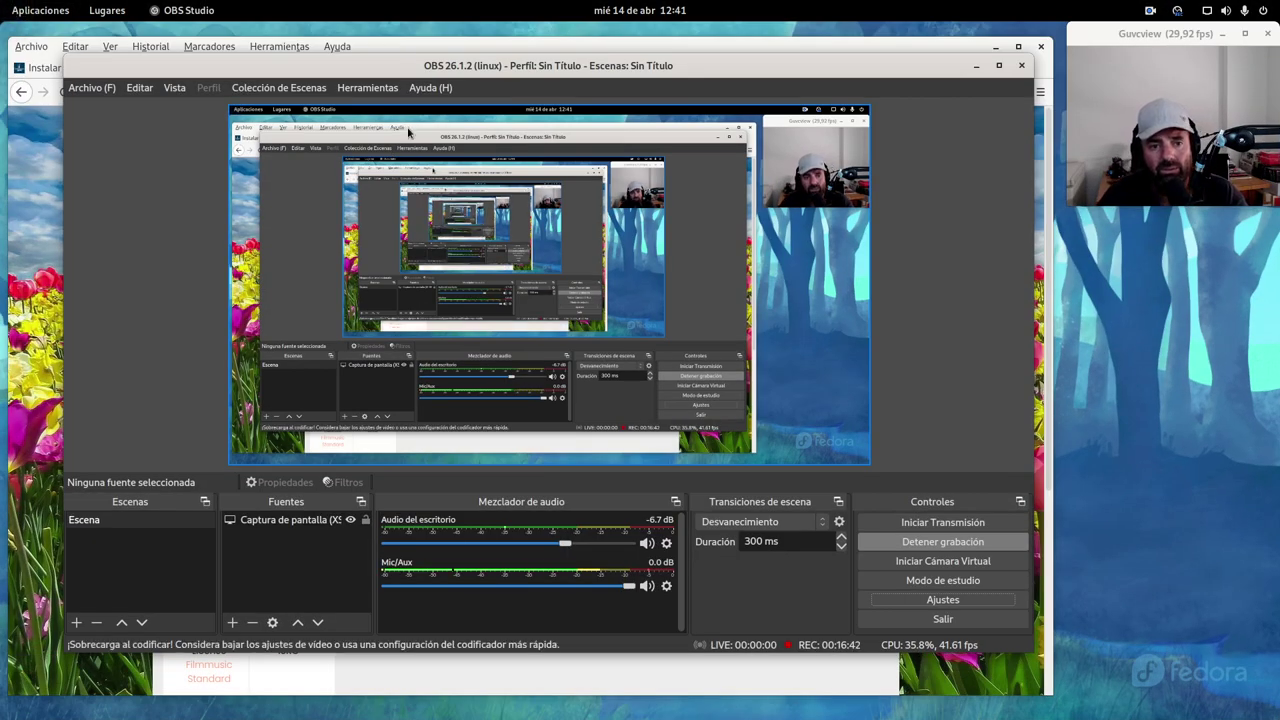
pyautogui.click(975, 66)
pyautogui.click(995, 47)
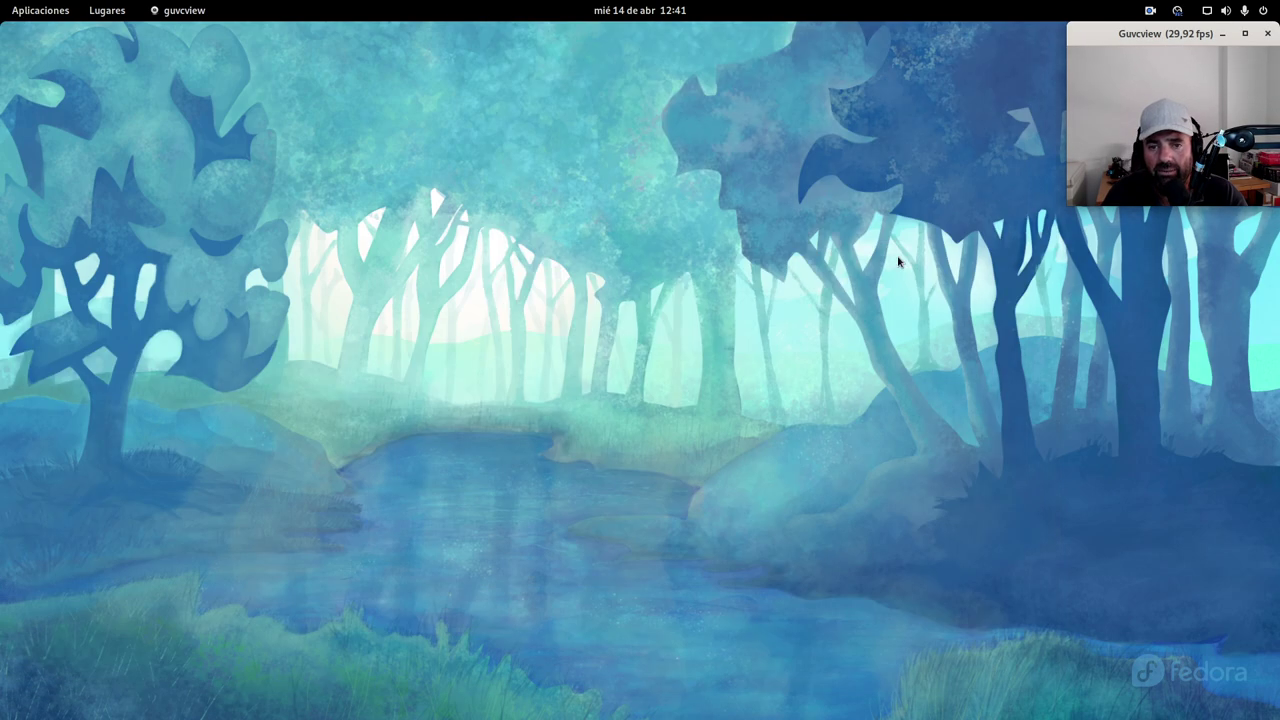
# Search the installed applications for "ar" and launch Ardour 6.6.0
pyautogui.moveTo(0, 0)
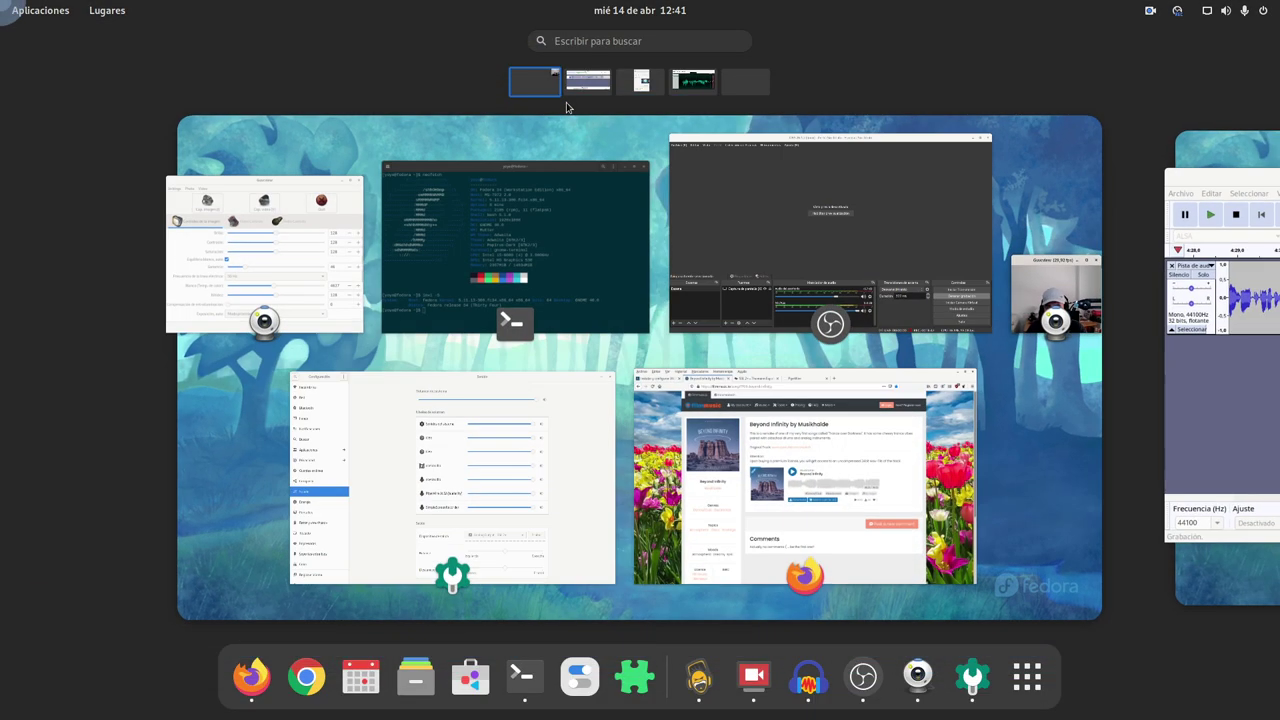
pyautogui.click(638, 41)
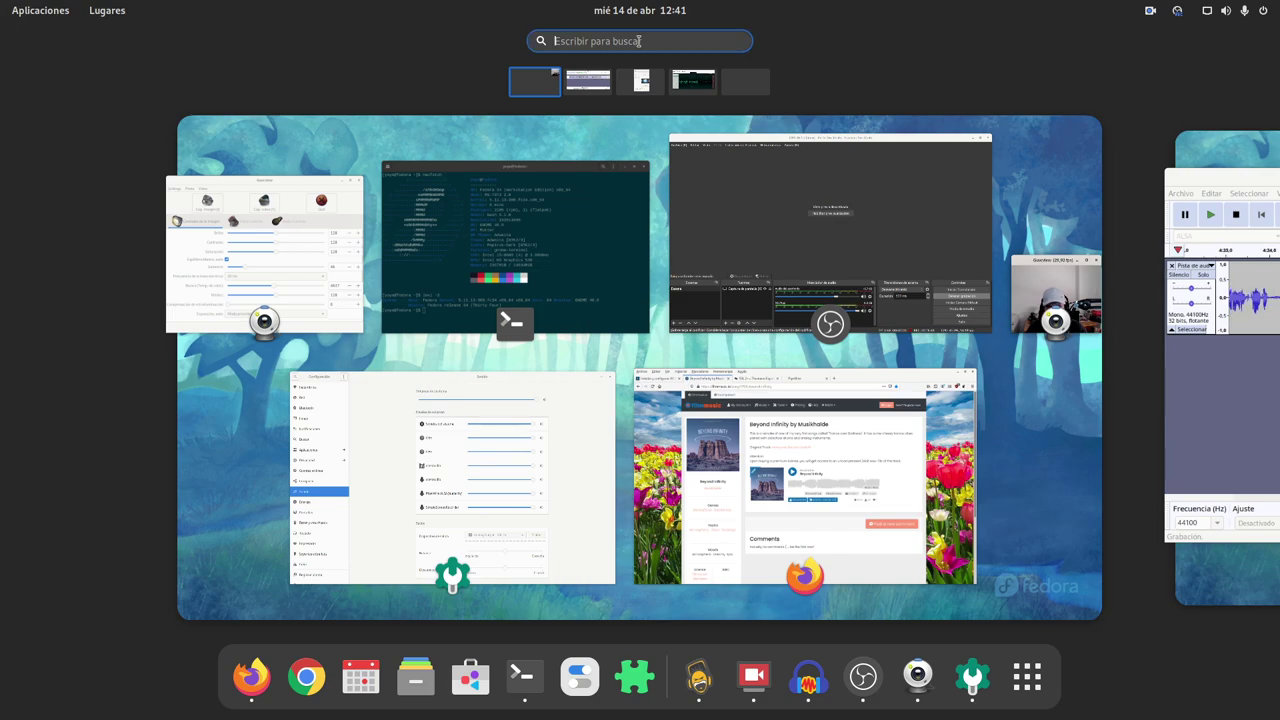
pyautogui.write('a')
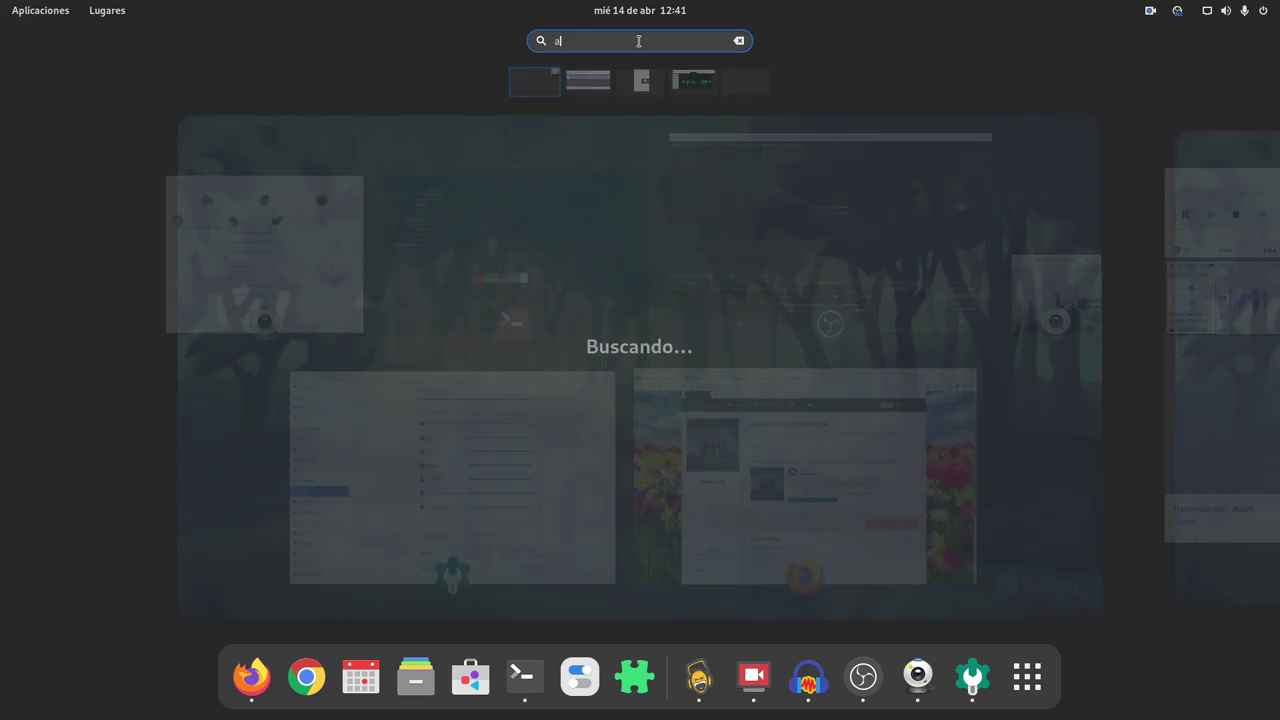
pyautogui.write('r')
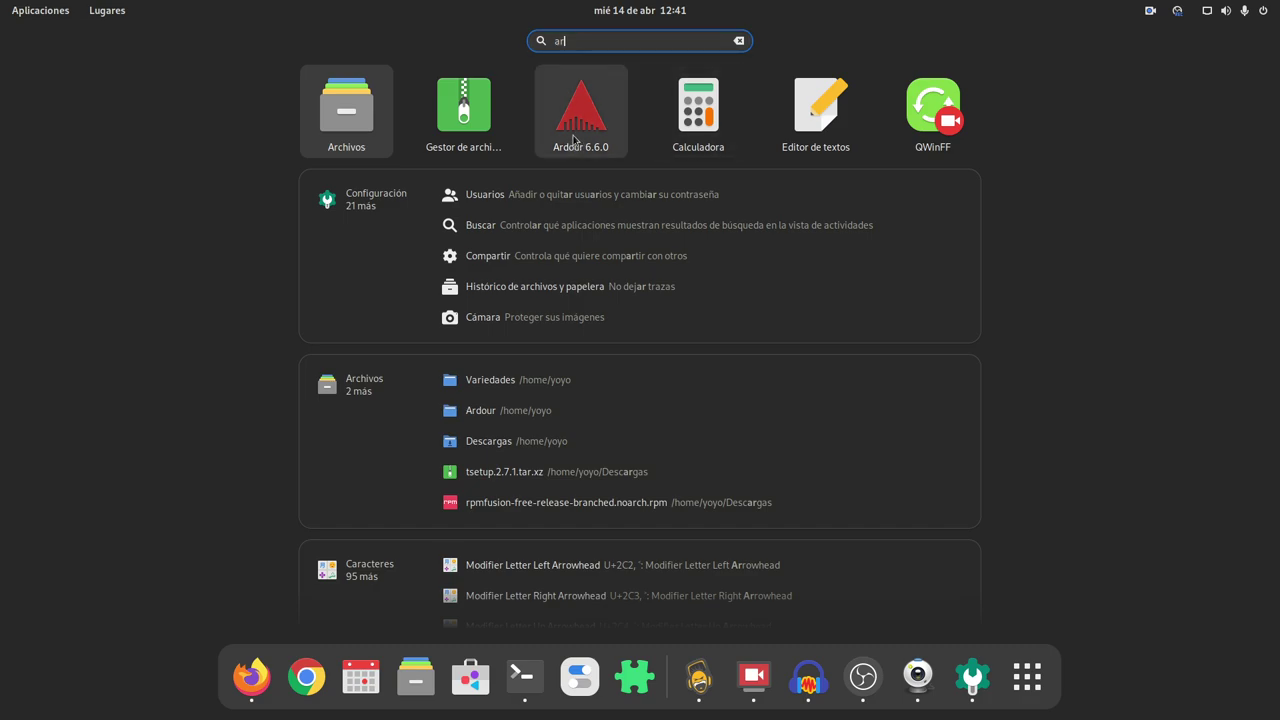
pyautogui.click(583, 124)
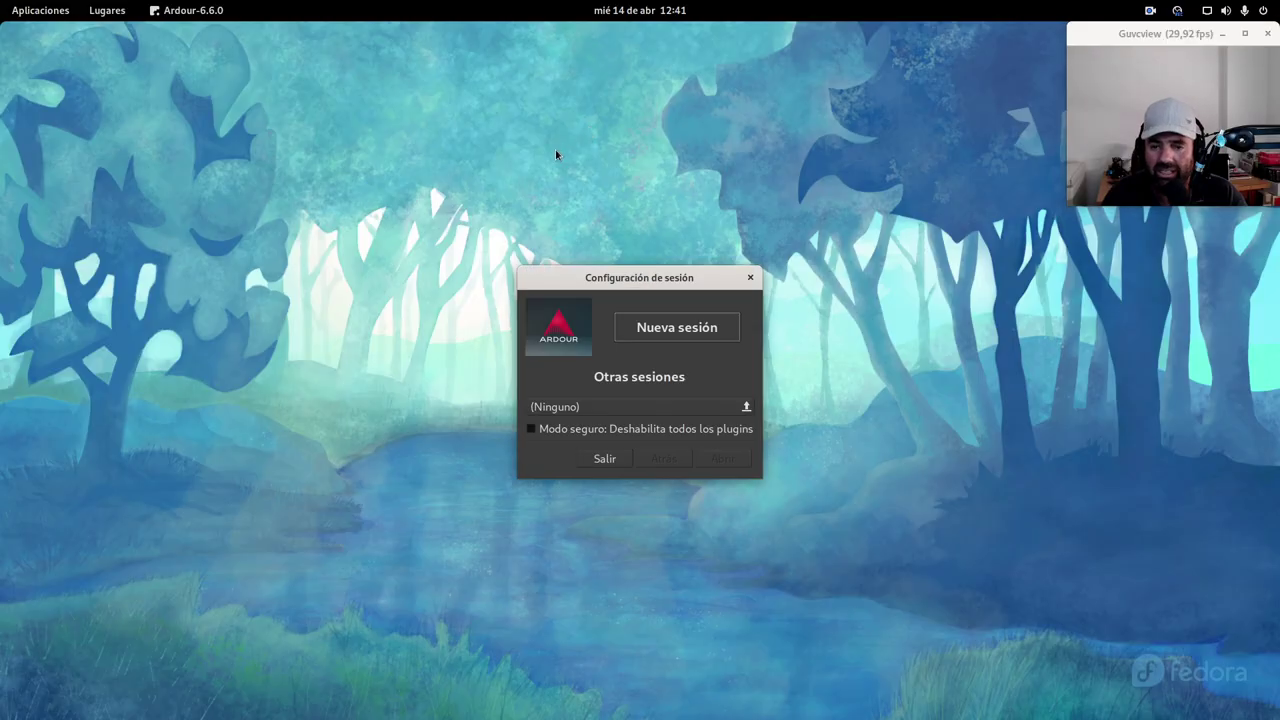
# Create a new Ardour session named "test" from the Empty Template in the Ardour folder
pyautogui.click(667, 330)
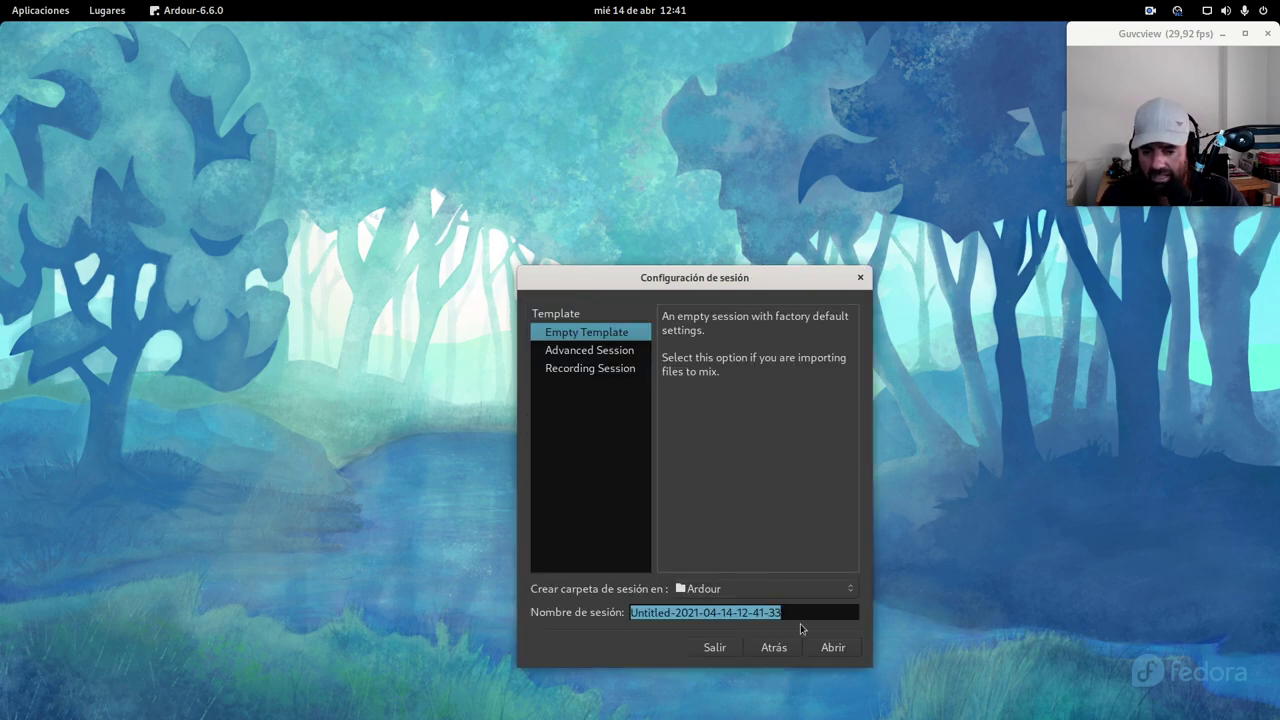
pyautogui.moveTo(803, 612); pyautogui.dragTo(585, 613)
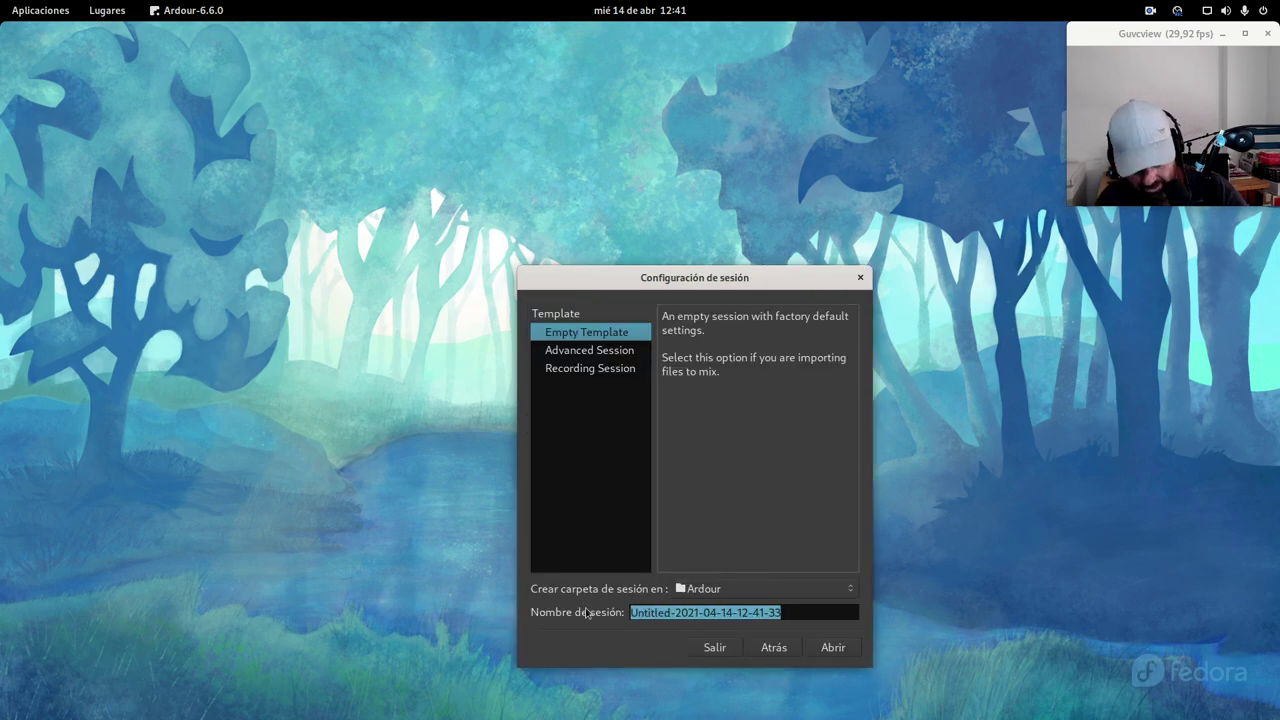
pyautogui.write('ts')
pyautogui.press('BackSpace')
pyautogui.press('BackSpace')
pyautogui.press('BackSpace')
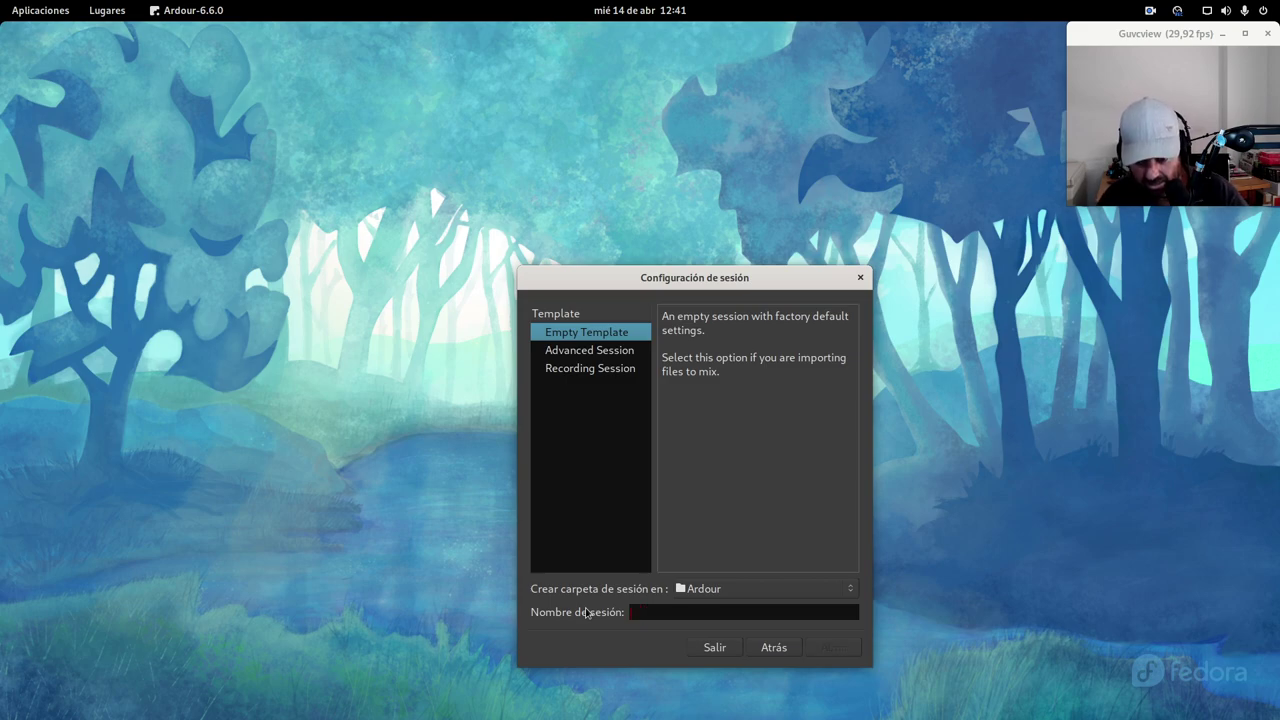
pyautogui.write('t')
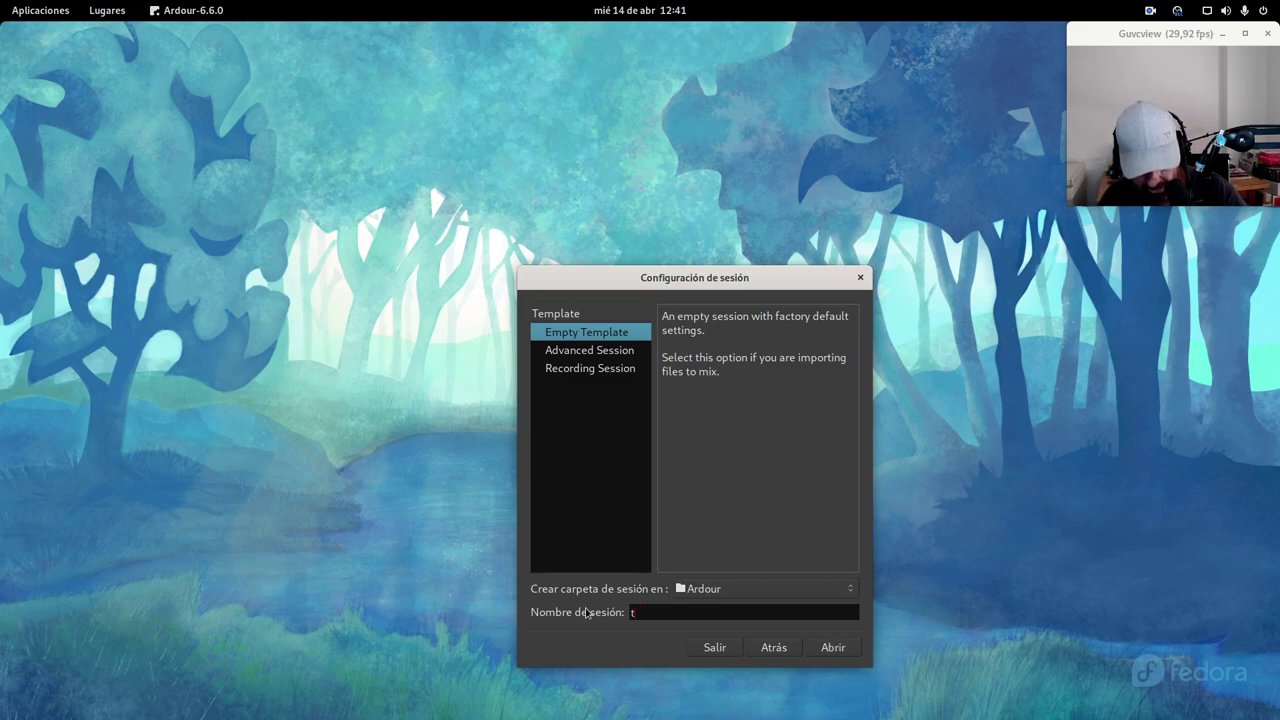
pyautogui.write('e')
pyautogui.press('BackSpace')
pyautogui.press('BackSpace')
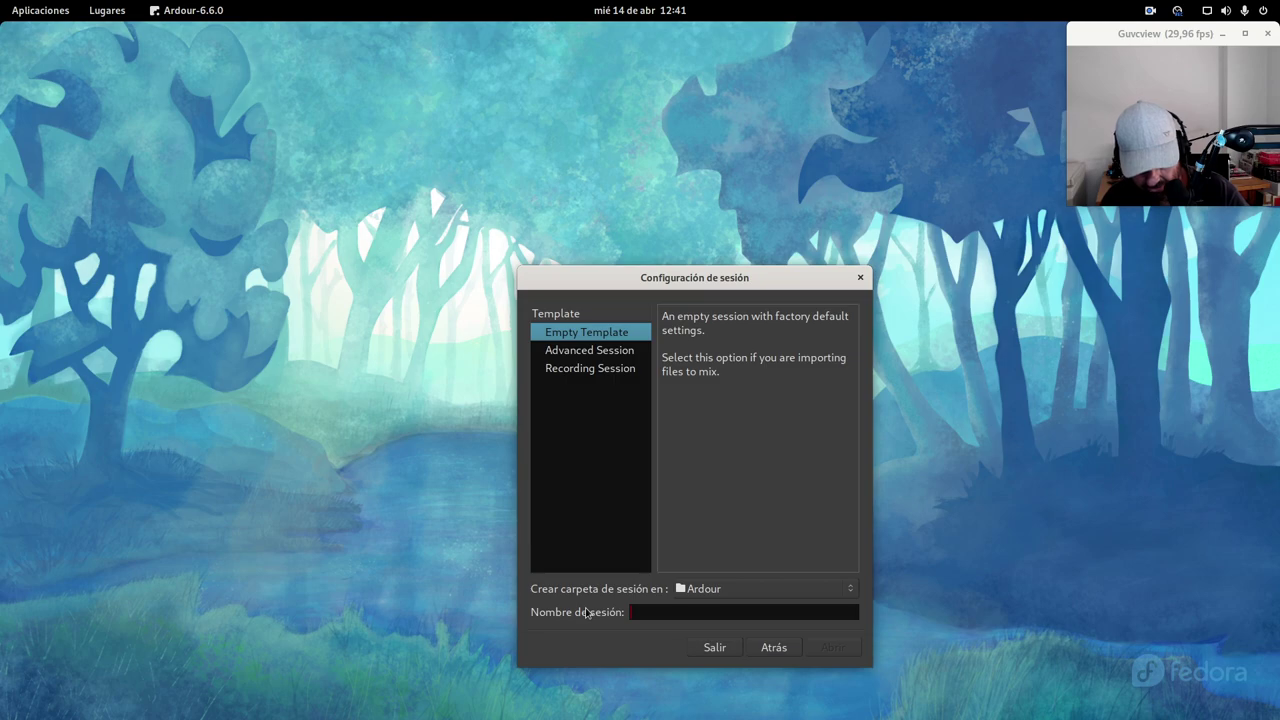
pyautogui.write('test')
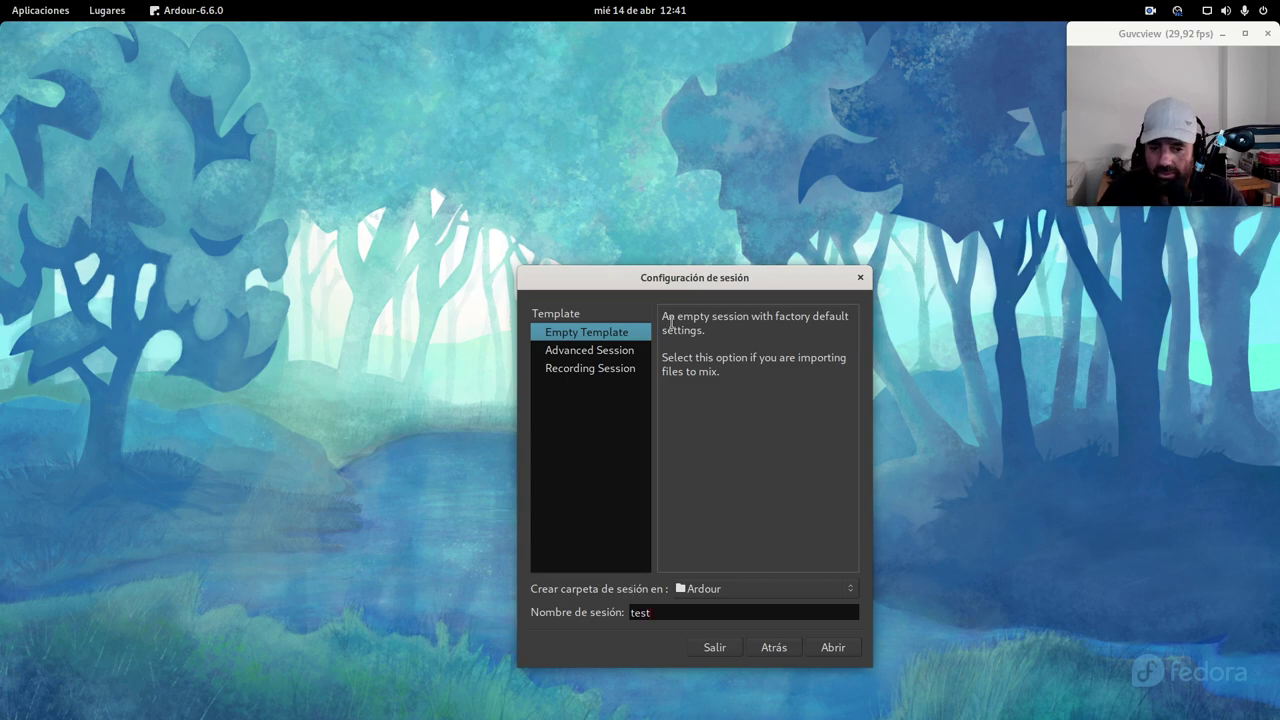
pyautogui.click(830, 647)
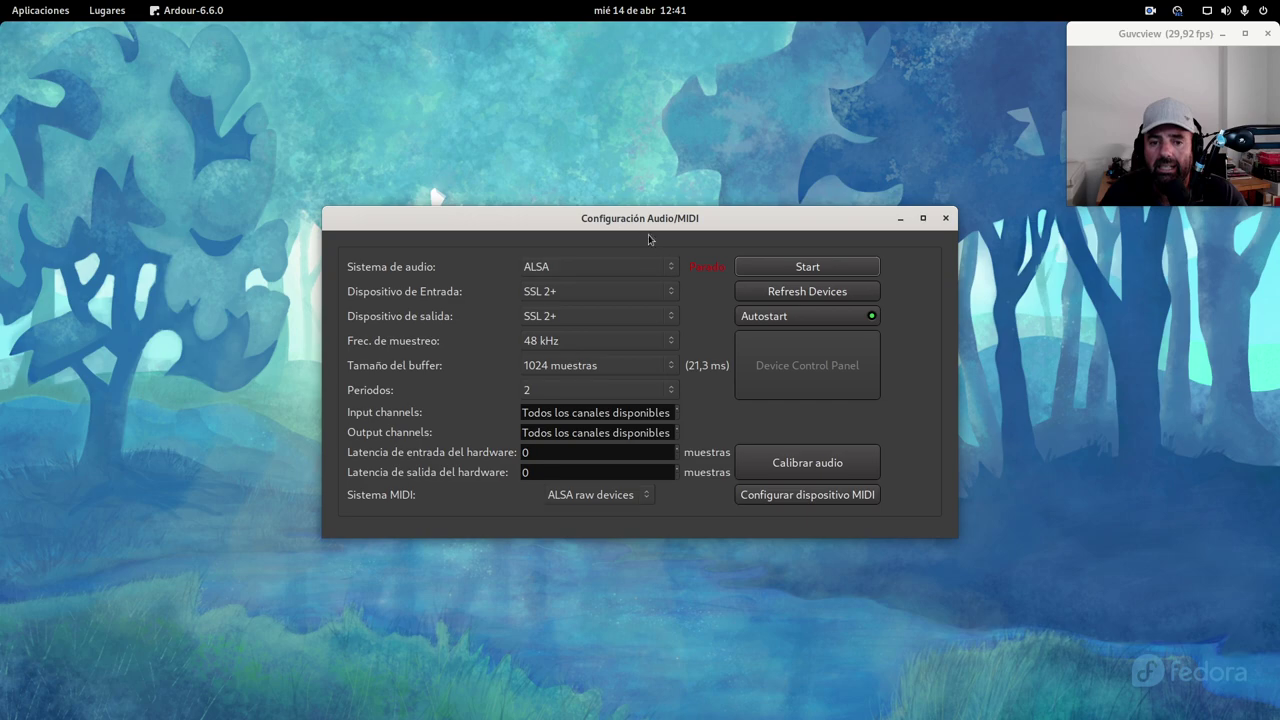
# Move the Audio/MIDI setup window aside and review the available audio systems, keeping ALSA selected
pyautogui.moveTo(622, 222); pyautogui.dragTo(479, 139)
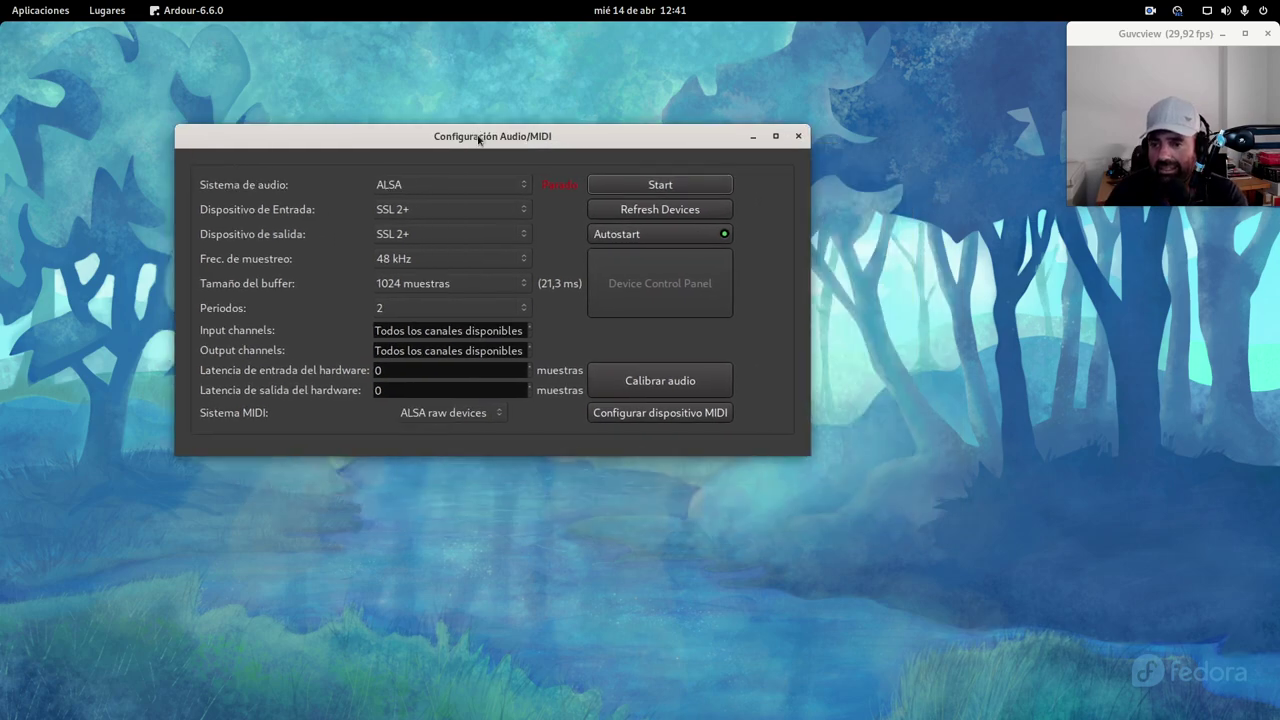
pyautogui.click(437, 187)
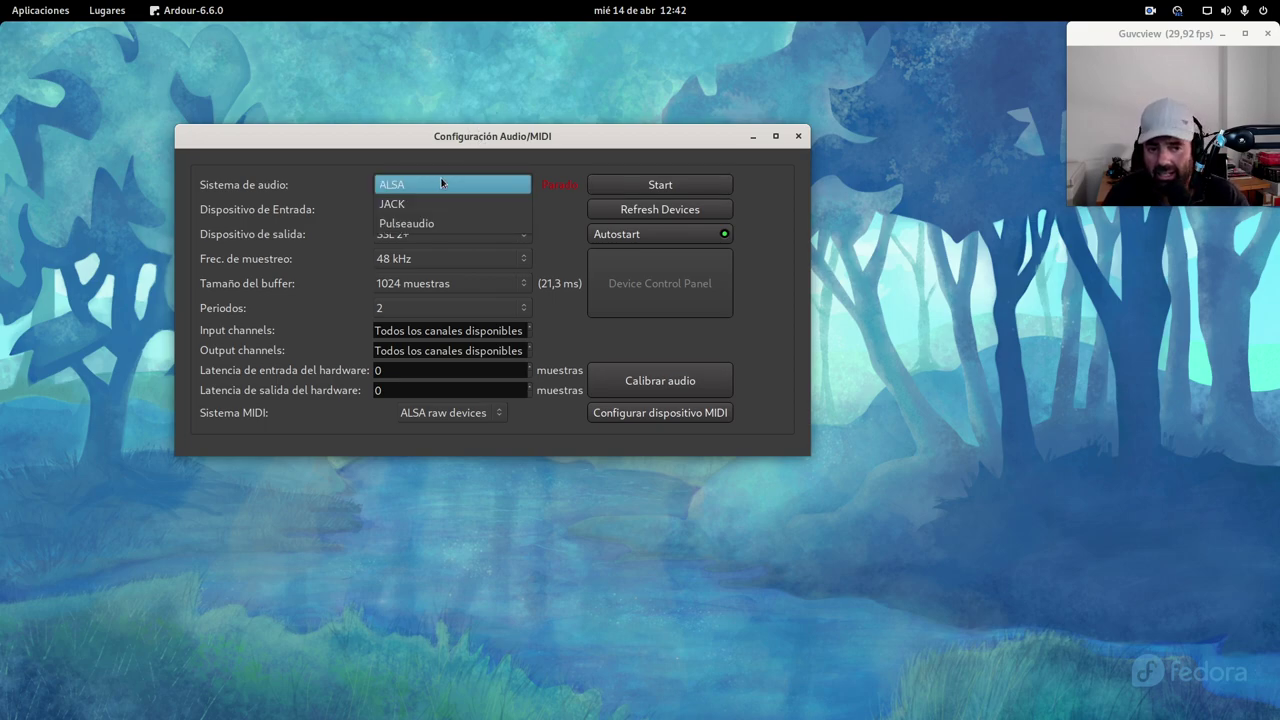
pyautogui.click(418, 143)
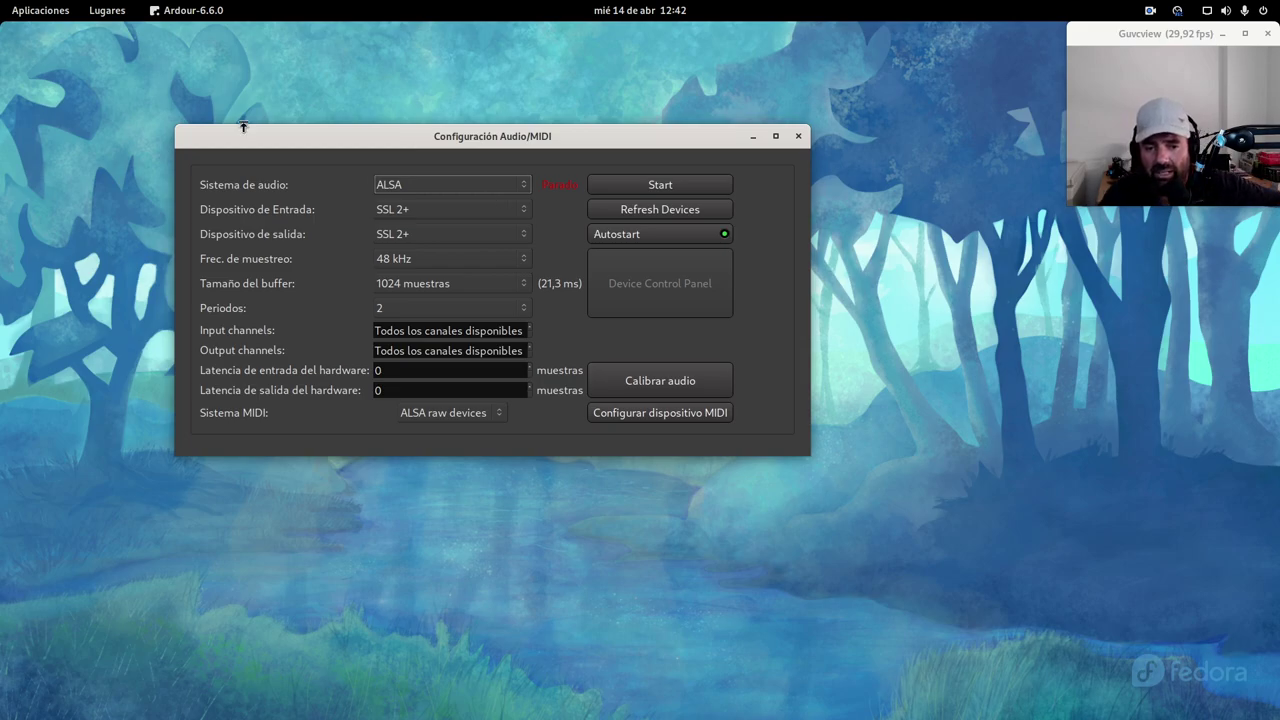
pyautogui.moveTo(1, 1)
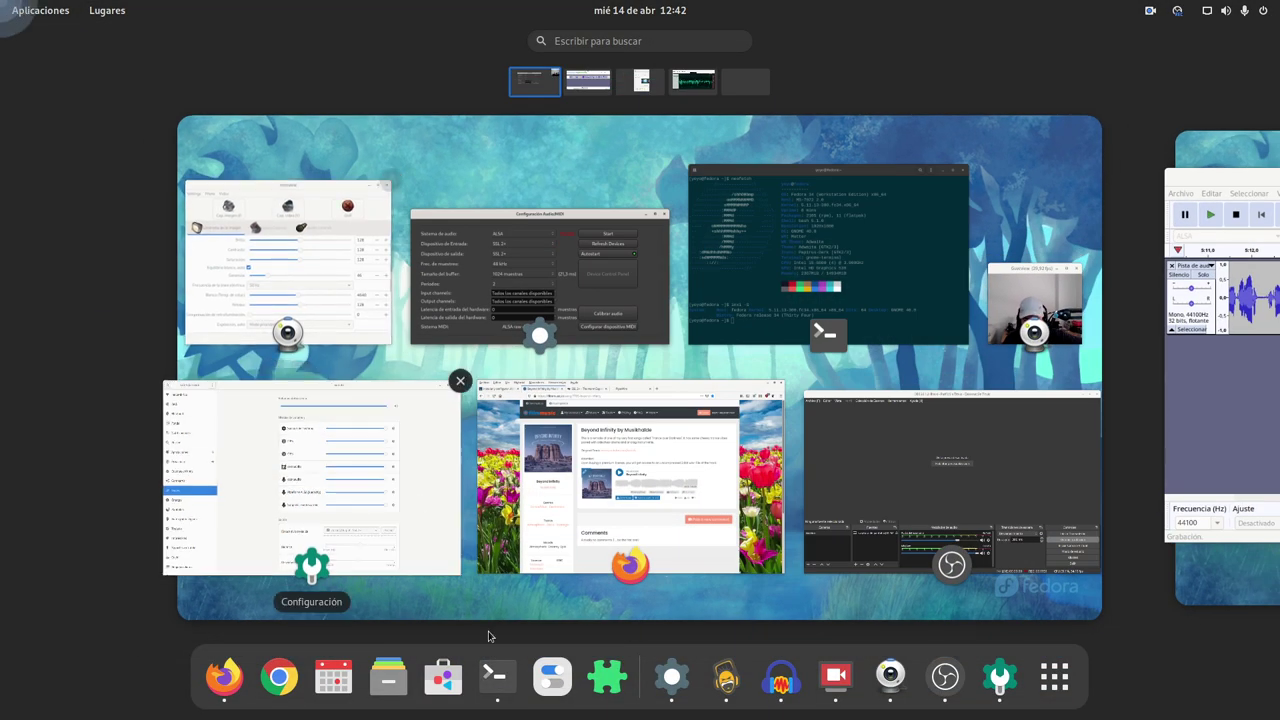
pyautogui.click(389, 677)
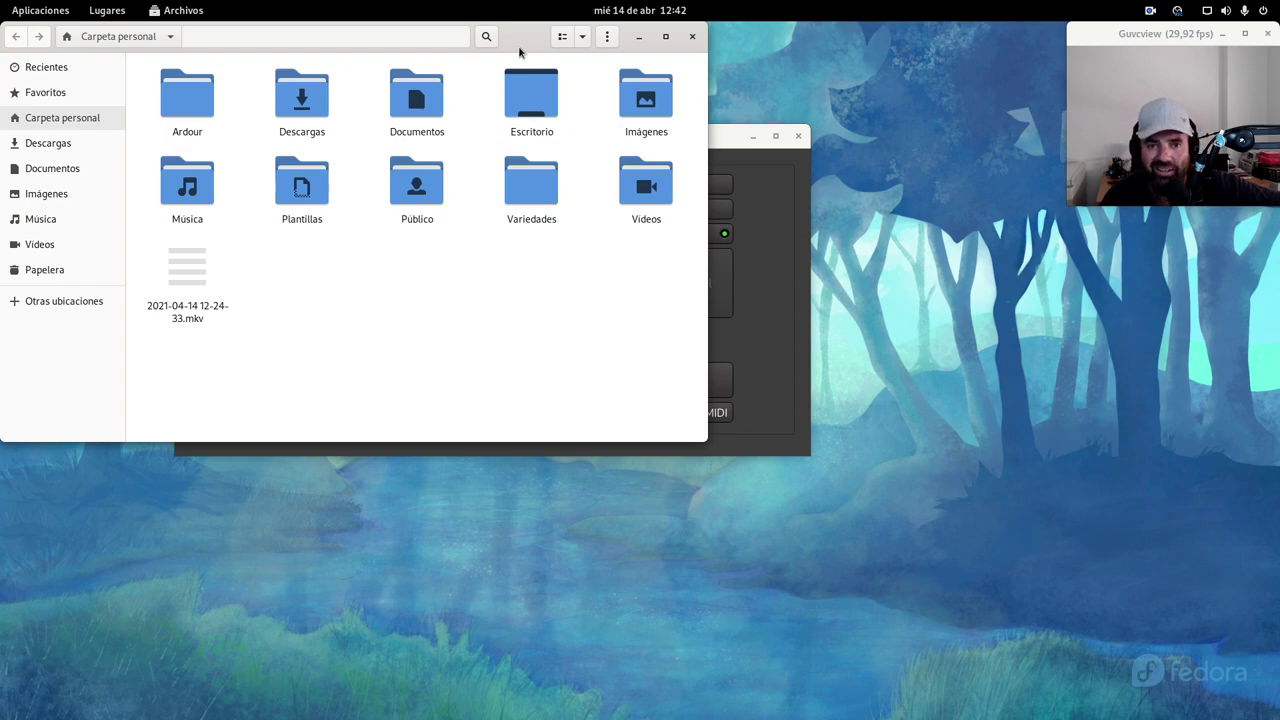
pyautogui.moveTo(523, 49); pyautogui.dragTo(746, 155)
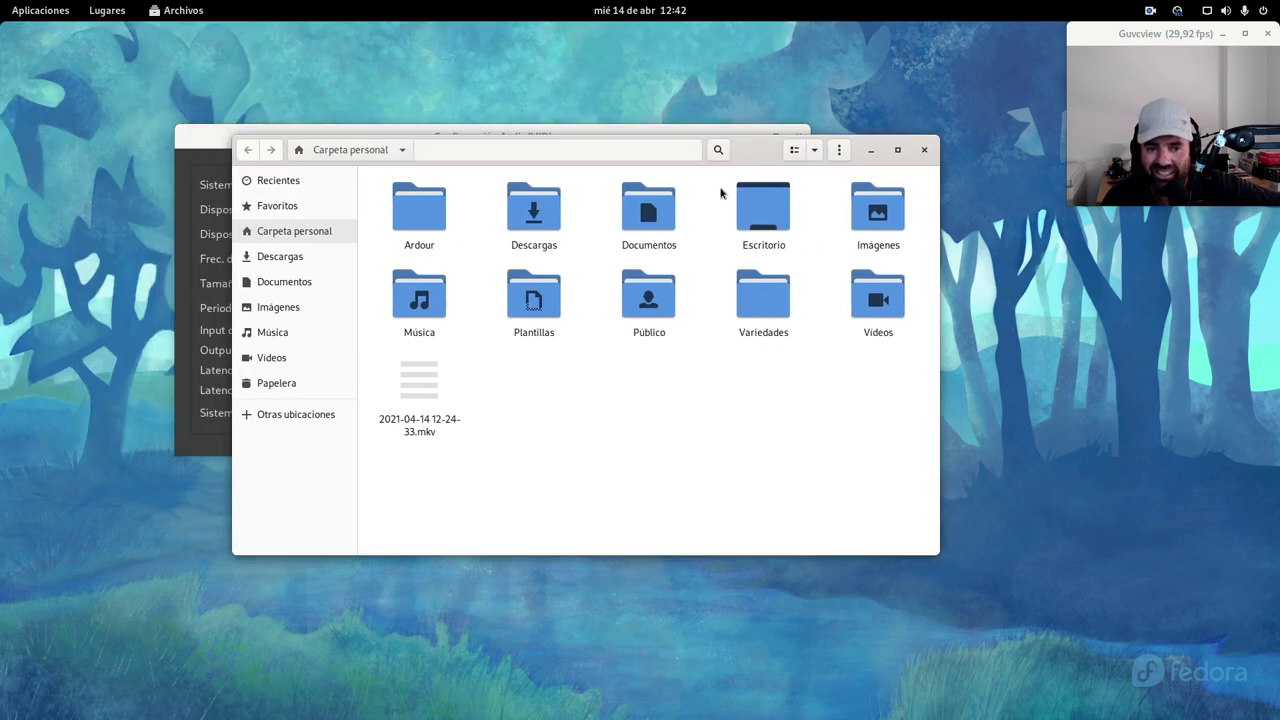
pyautogui.doubleClick(866, 218)
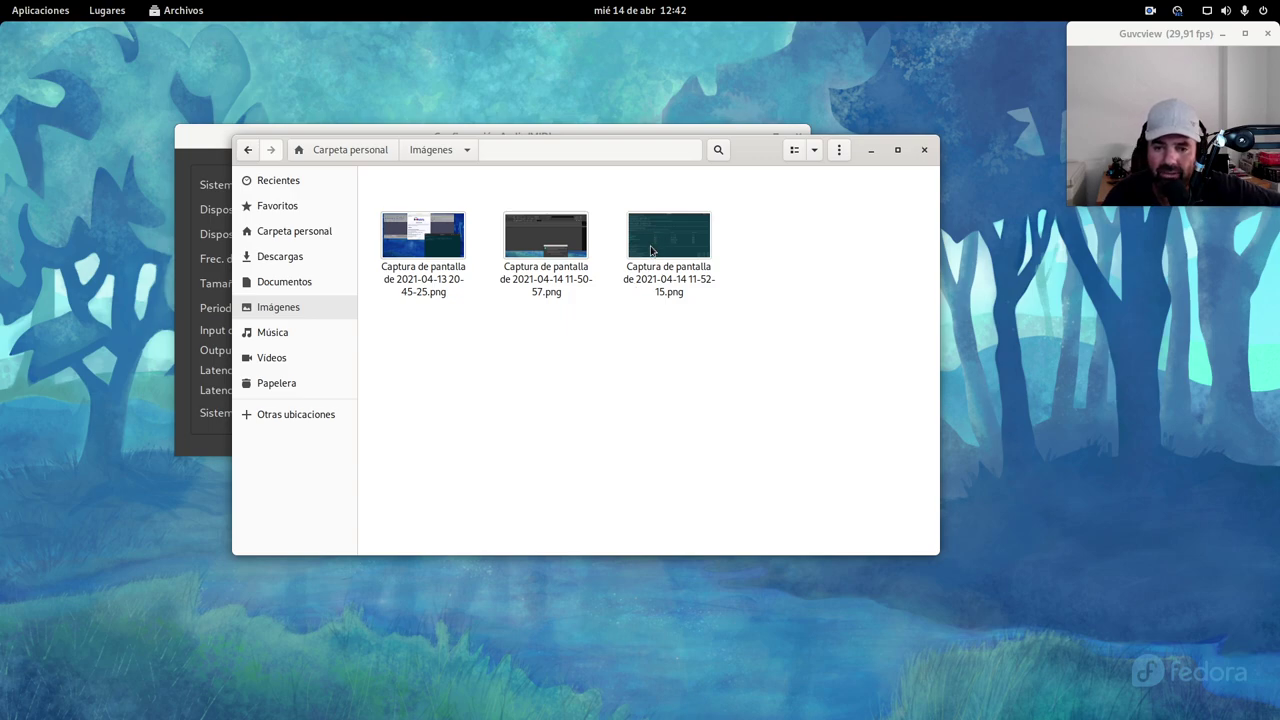
pyautogui.doubleClick(651, 250)
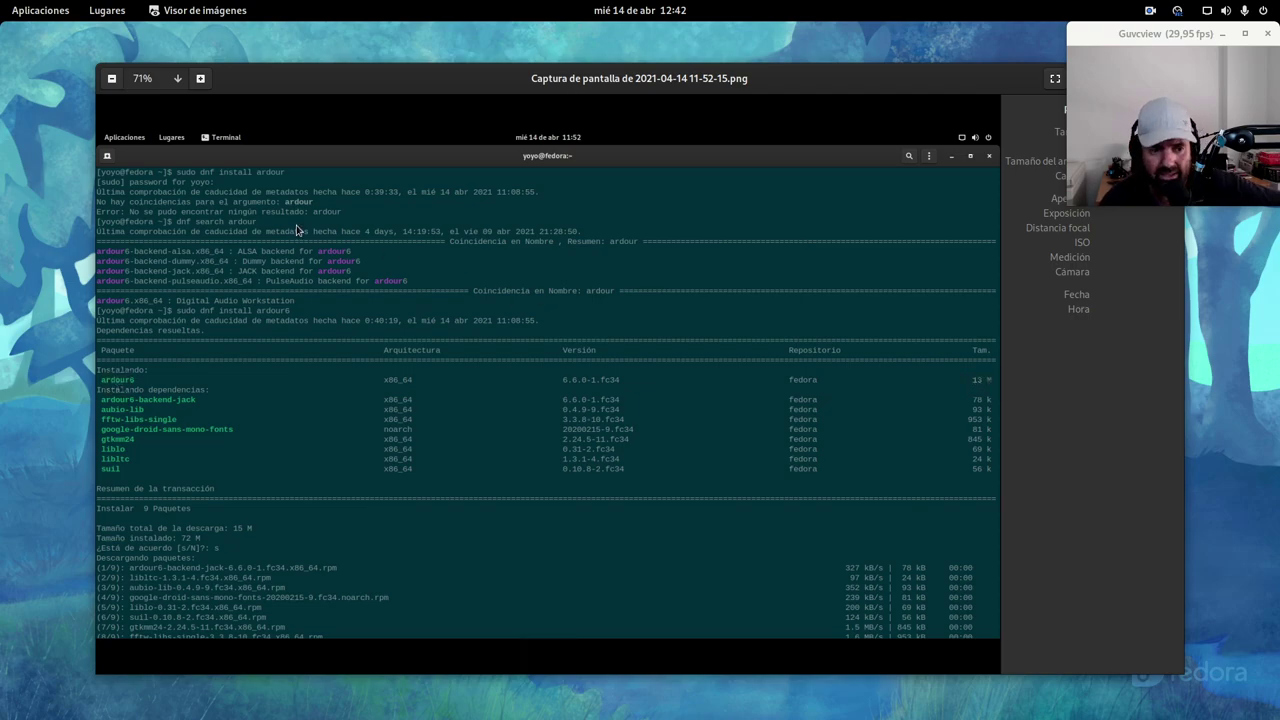
# Examine the screenshot of the Ardour package search and installation in full screen, then leave full screen
pyautogui.moveTo(1046, 83); pyautogui.dragTo(975, 115)
pyautogui.click(983, 111)
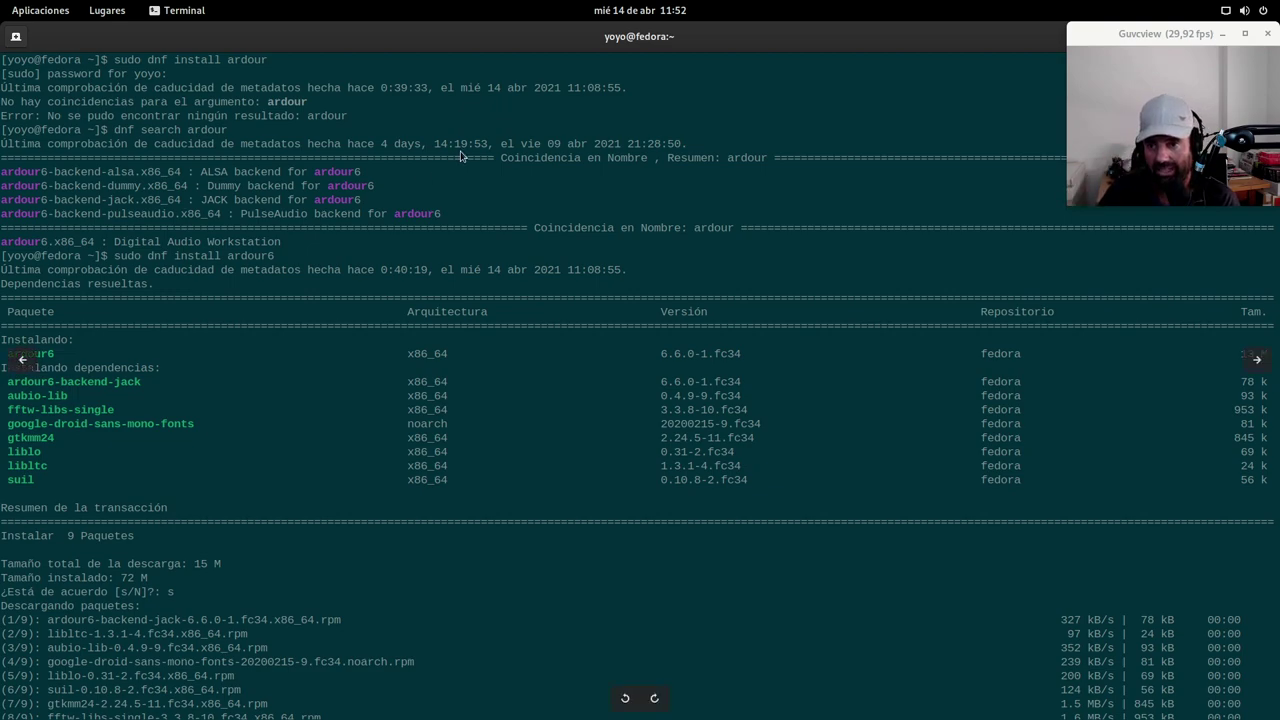
pyautogui.press('Escape')
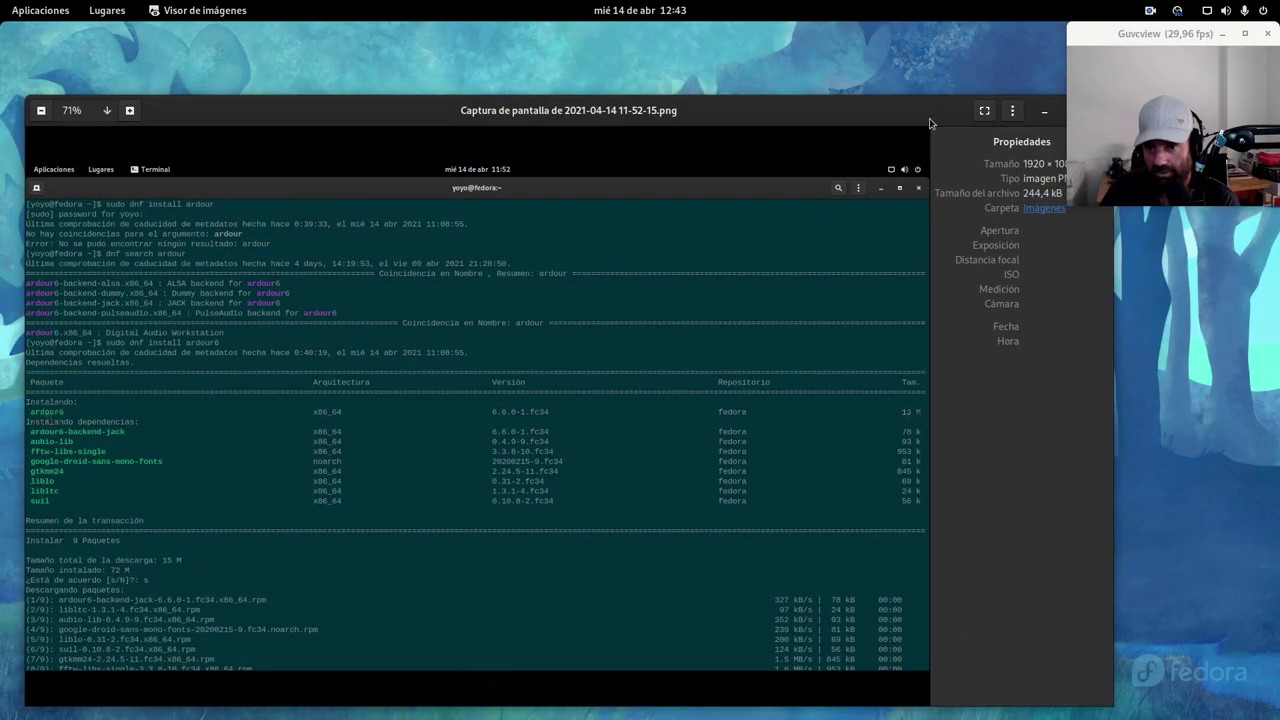
# Close the image viewer and the file manager, then reposition Ardour's Audio/MIDI setup window
pyautogui.moveTo(1106, 114); pyautogui.dragTo(802, 191)
pyautogui.hotkey('ctrl', 'w')
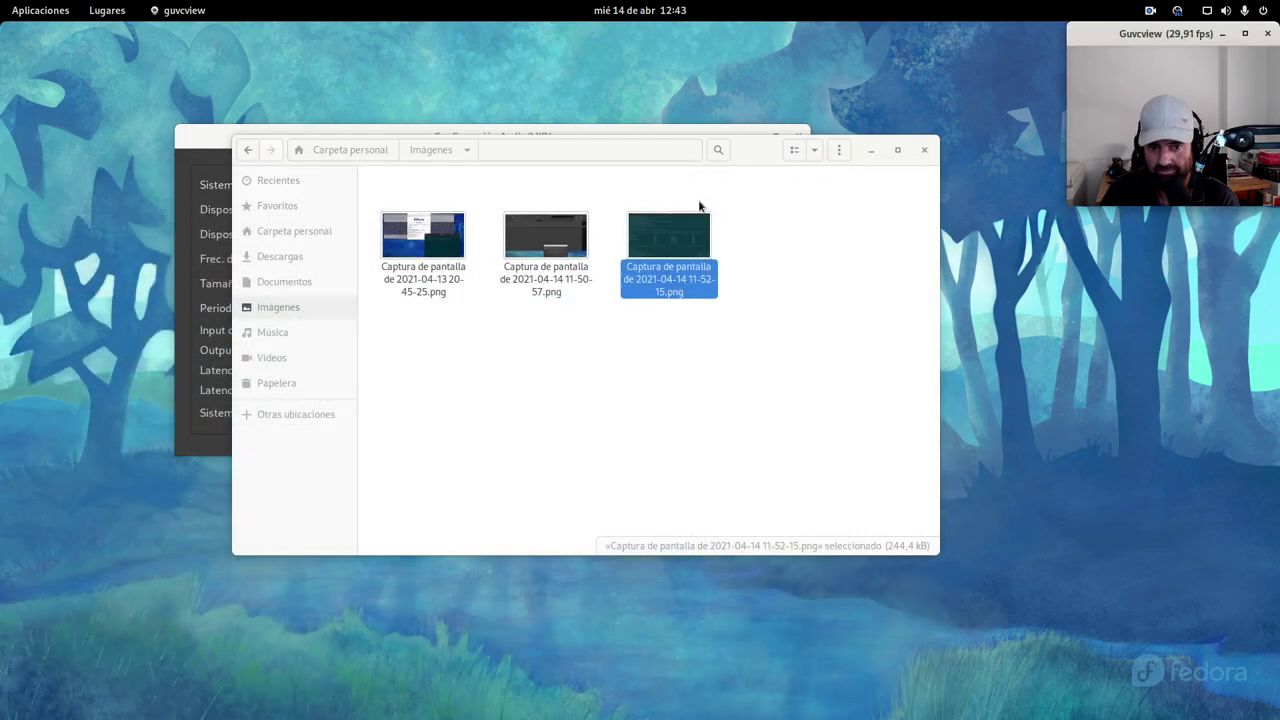
pyautogui.click(923, 150)
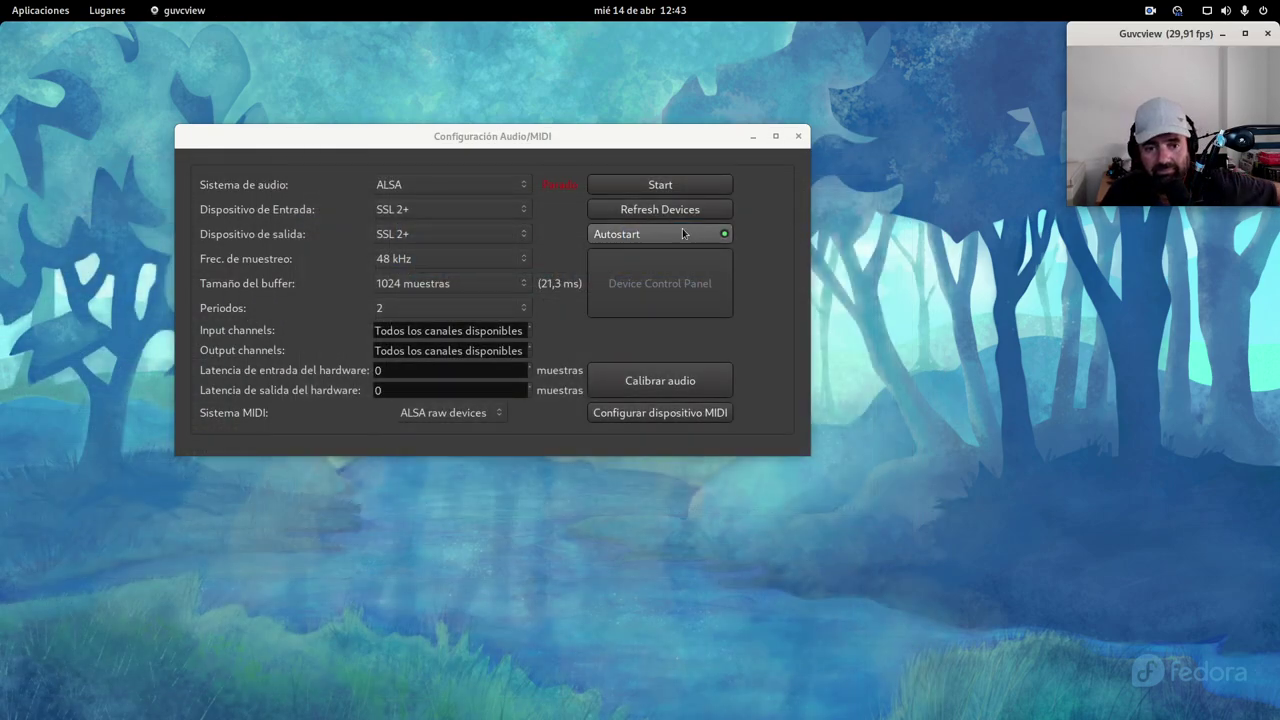
pyautogui.click(465, 140)
pyautogui.moveTo(465, 140); pyautogui.dragTo(510, 112)
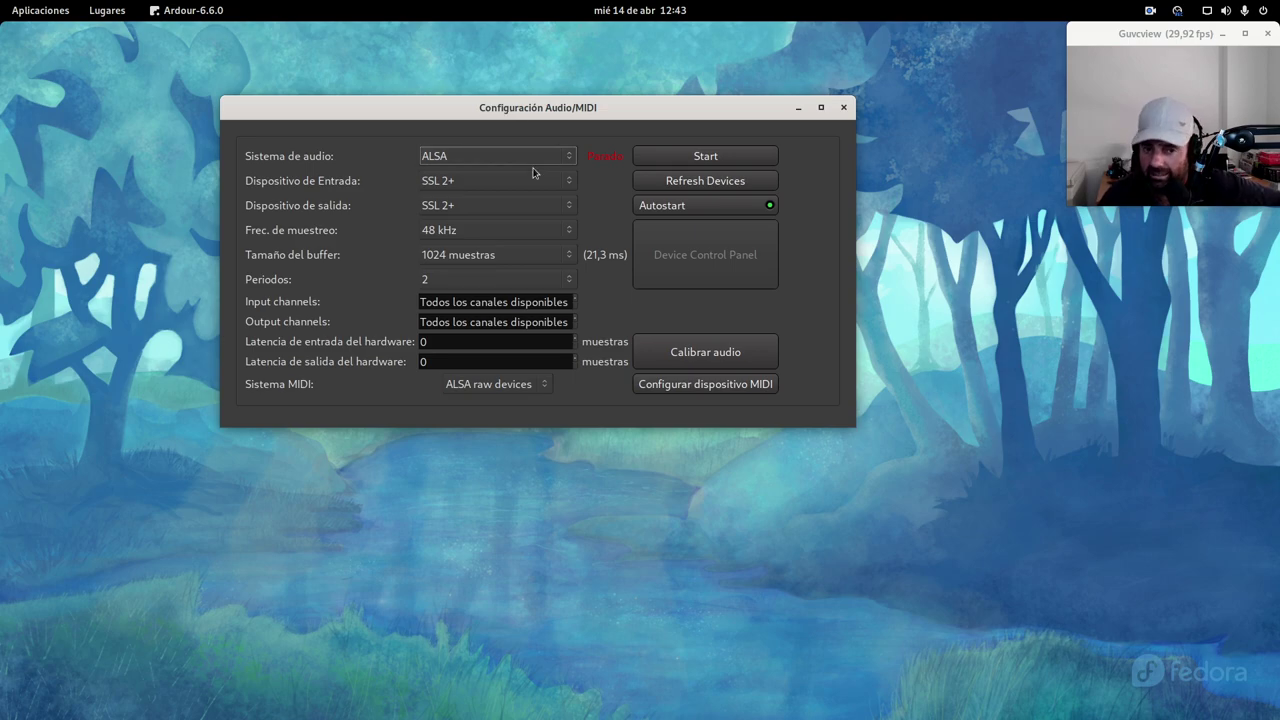
# Set the sample rate to 44,1 kHz and try to start the ALSA audio engine with the SSL 2+ devices
pyautogui.click(486, 230)
pyautogui.click(481, 217)
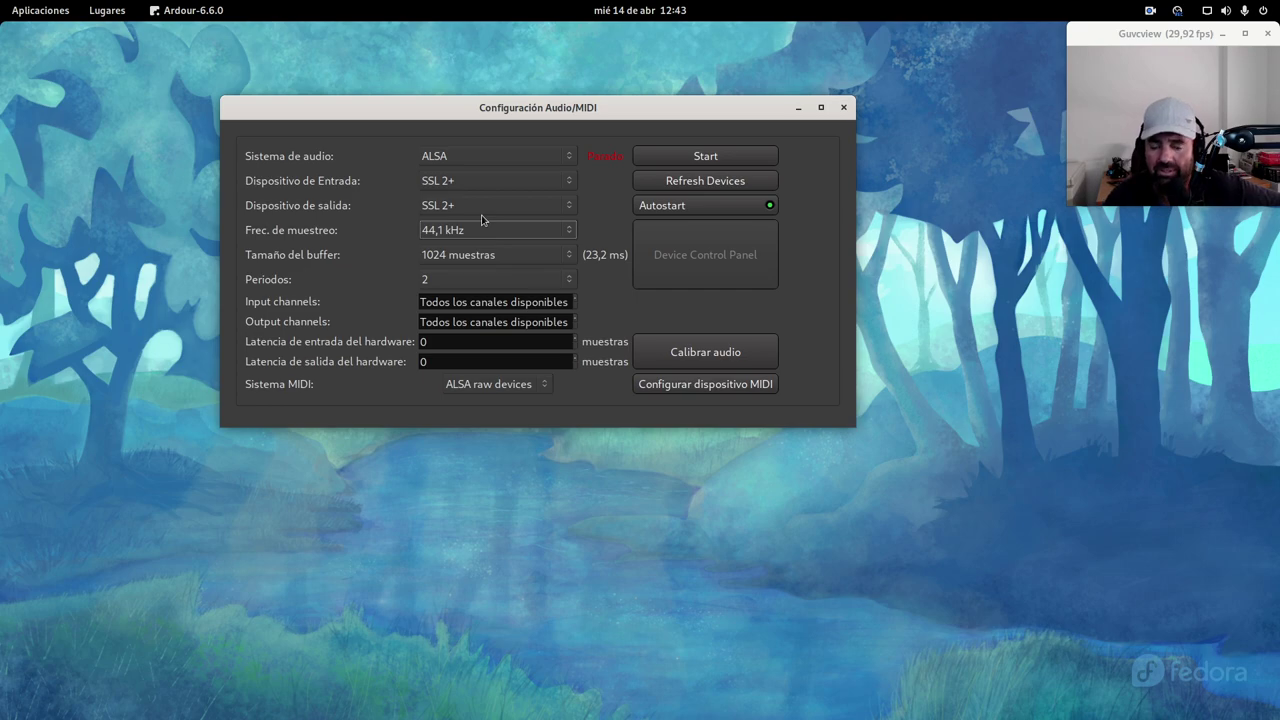
pyautogui.moveTo(607, 127); pyautogui.dragTo(585, 144)
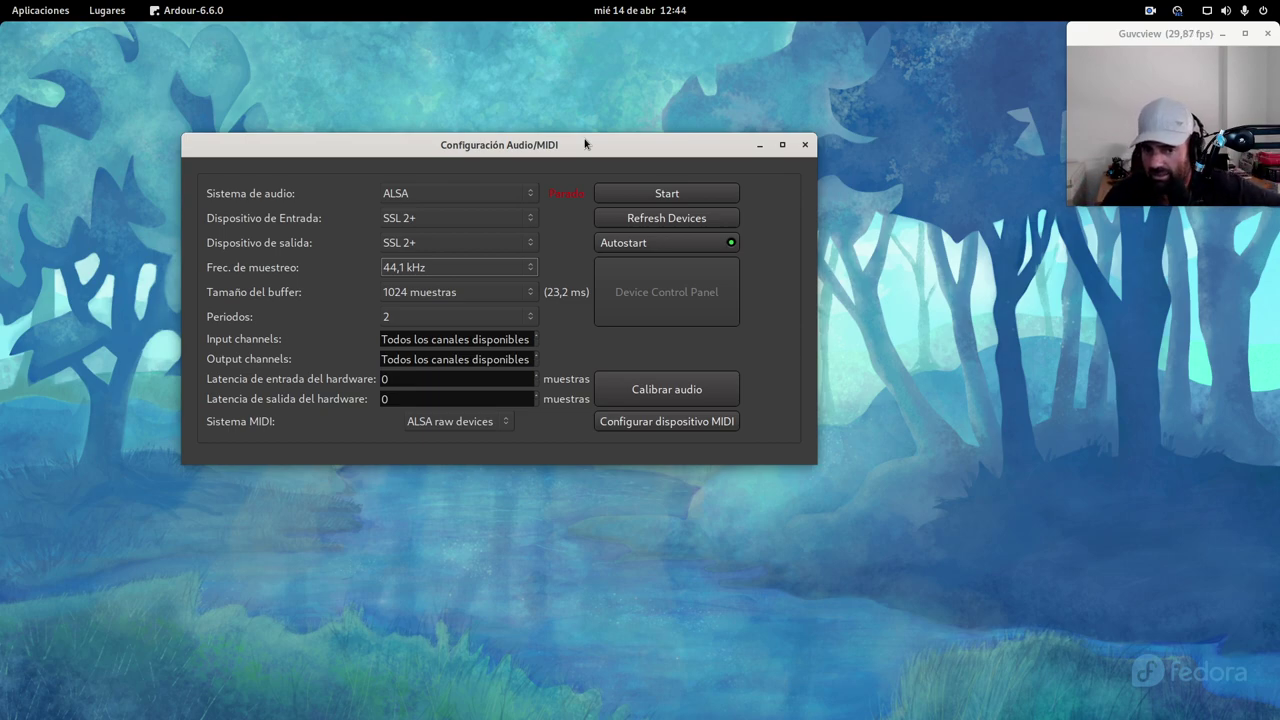
pyautogui.click(676, 195)
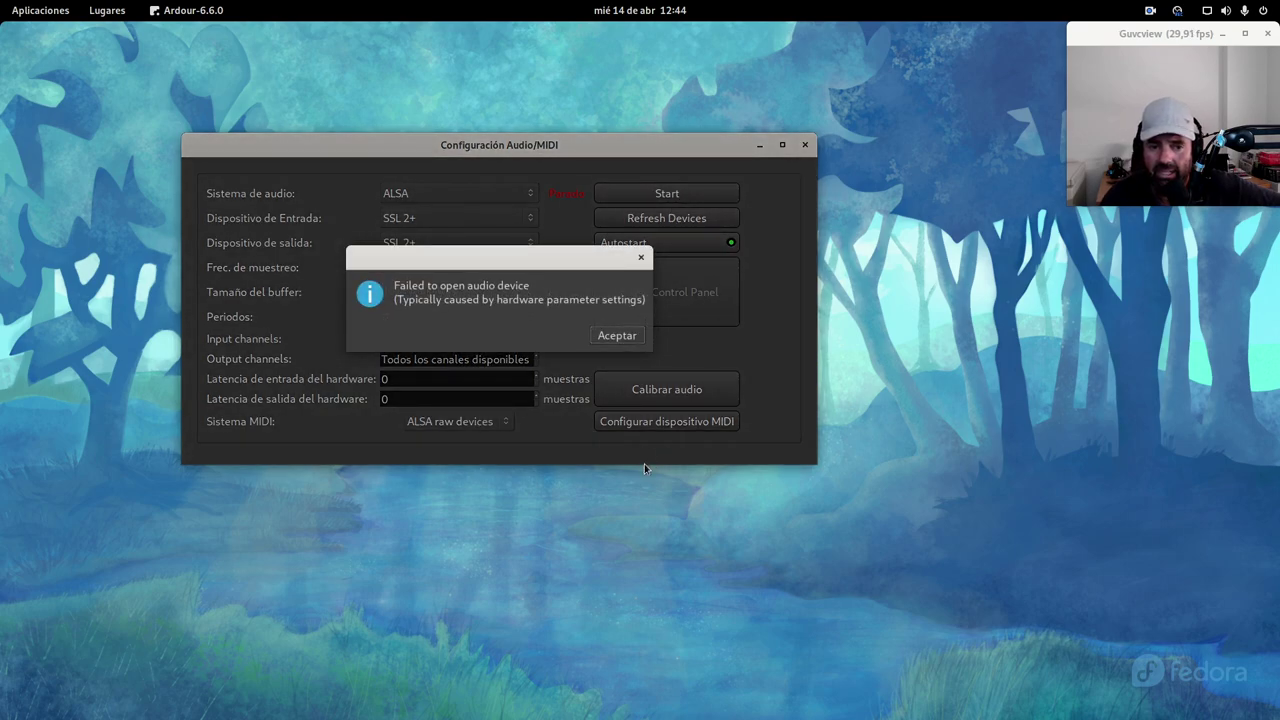
pyautogui.click(617, 336)
# Set the sample rate to 48 kHz and try to start the ALSA audio engine again
pyautogui.click(463, 278)
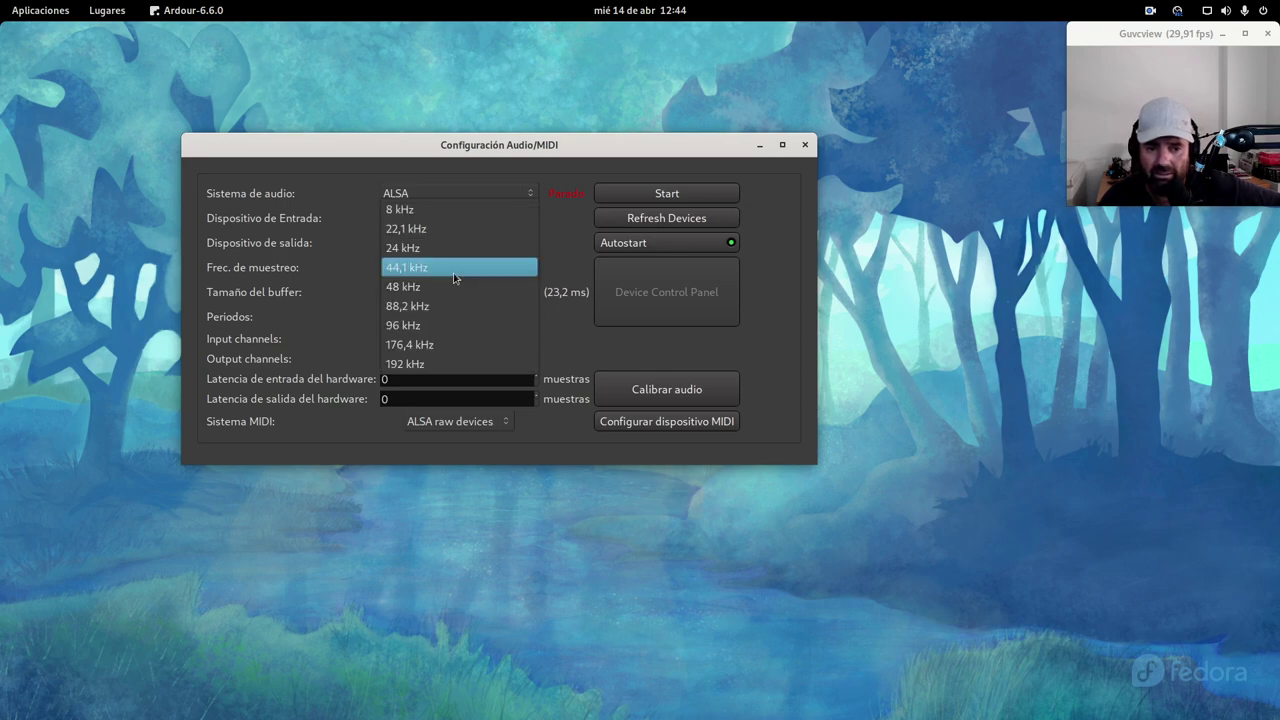
pyautogui.click(449, 287)
pyautogui.click(649, 196)
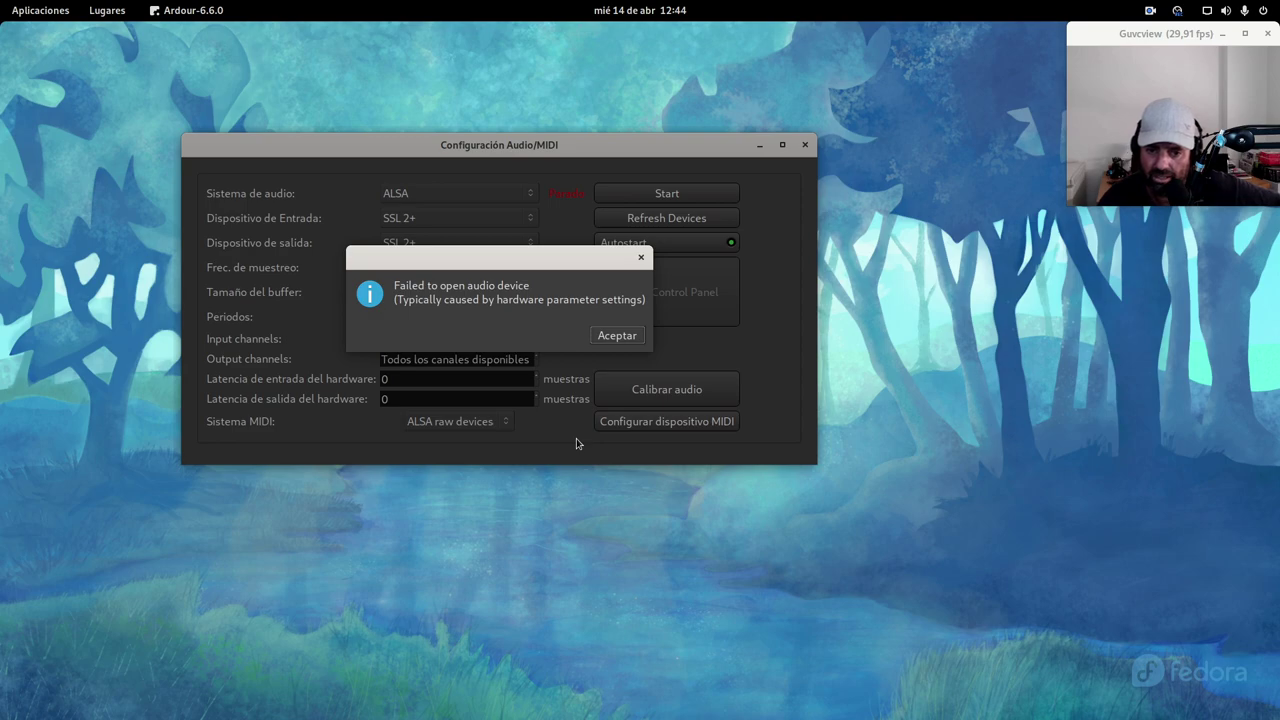
pyautogui.click(616, 336)
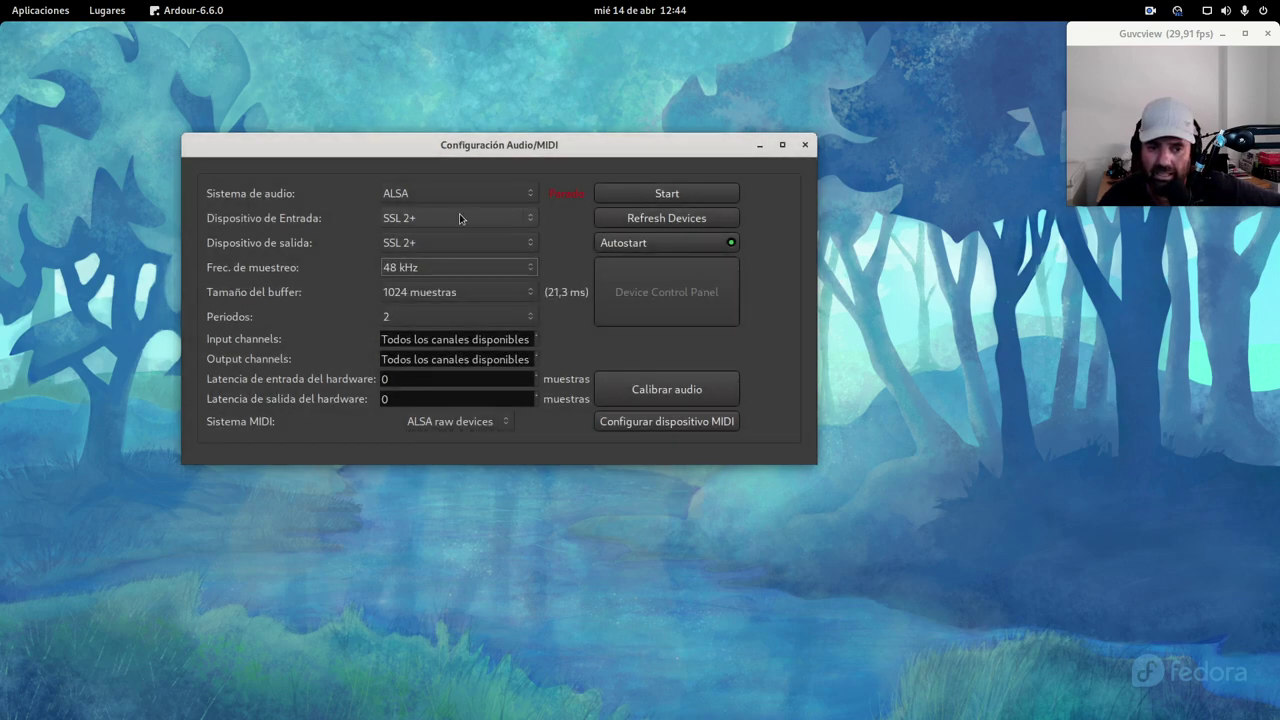
pyautogui.click(442, 193)
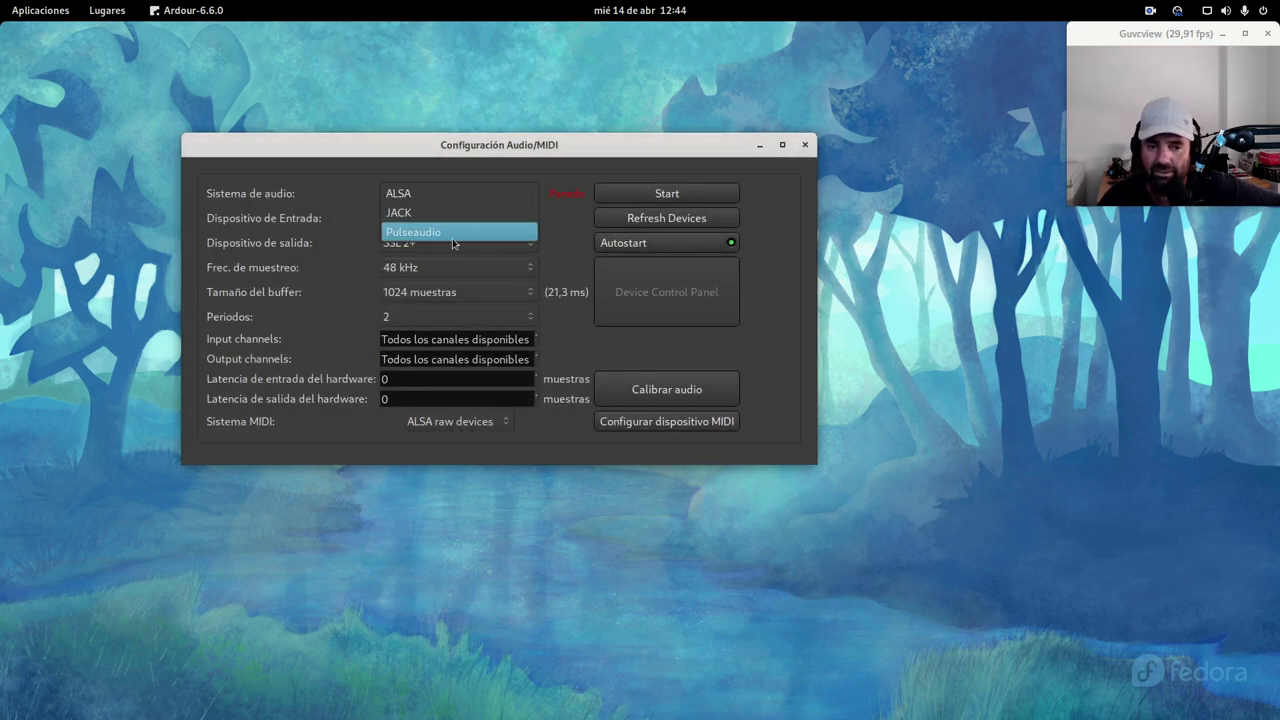
pyautogui.click(462, 234)
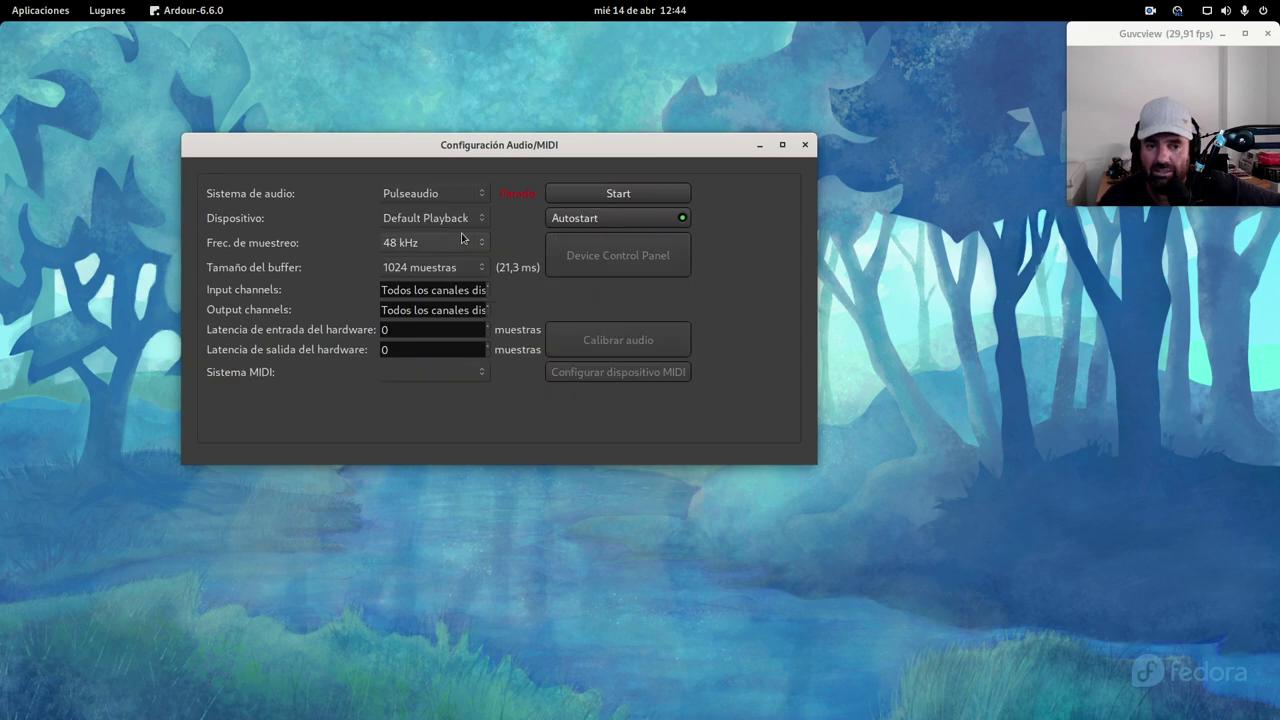
pyautogui.click(425, 195)
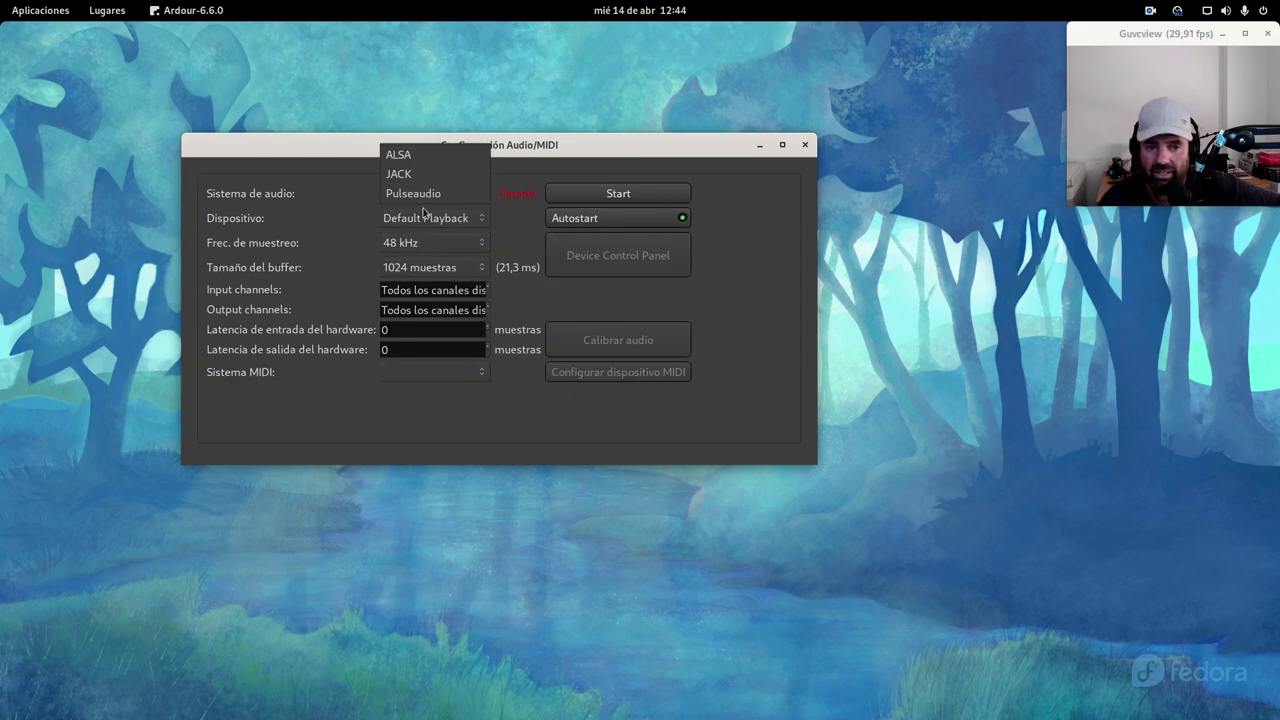
pyautogui.click(420, 150)
# Retry starting the ALSA engine on the SSL 2+ with the sample rate set back to 44,1 kHz
pyautogui.click(440, 268)
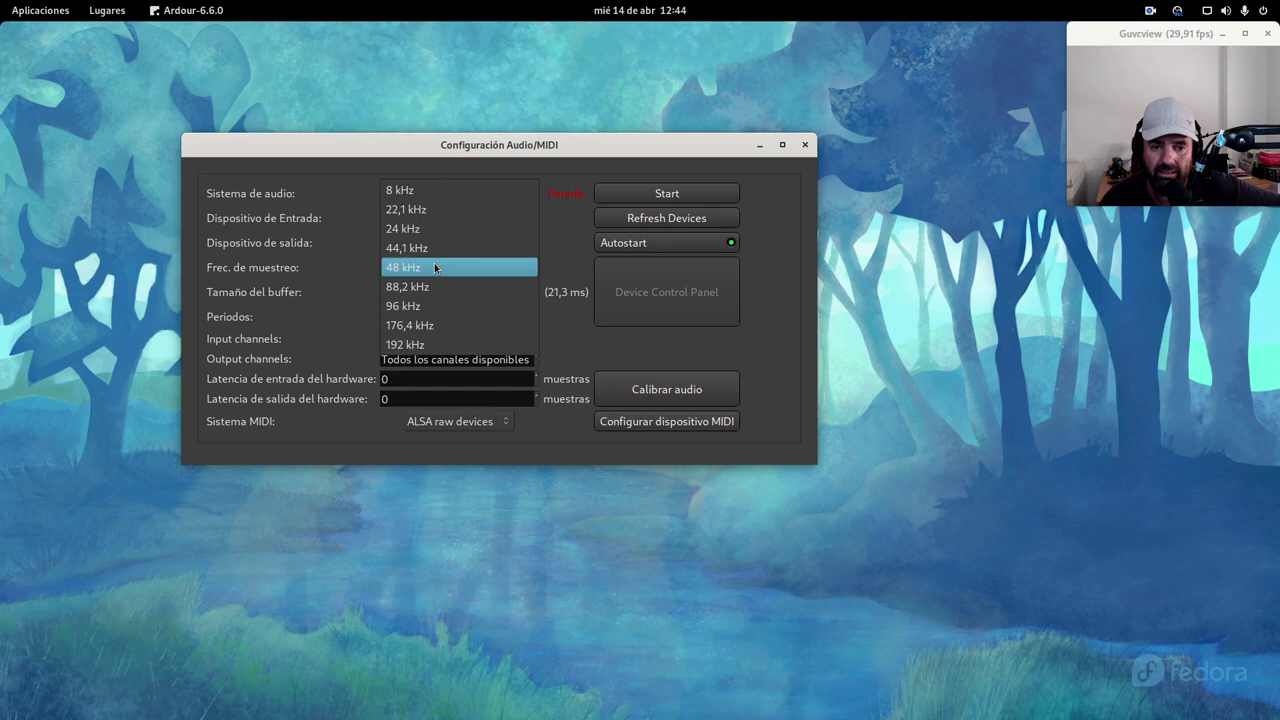
pyautogui.click(430, 260)
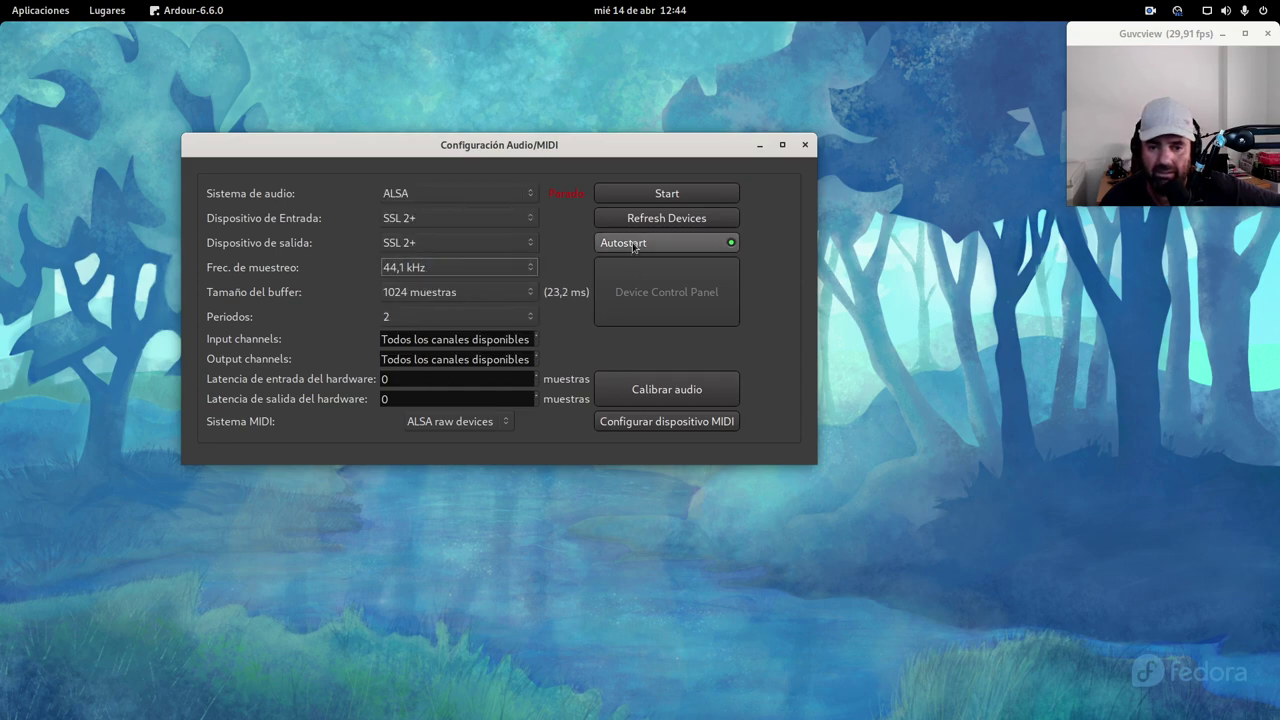
pyautogui.click(659, 197)
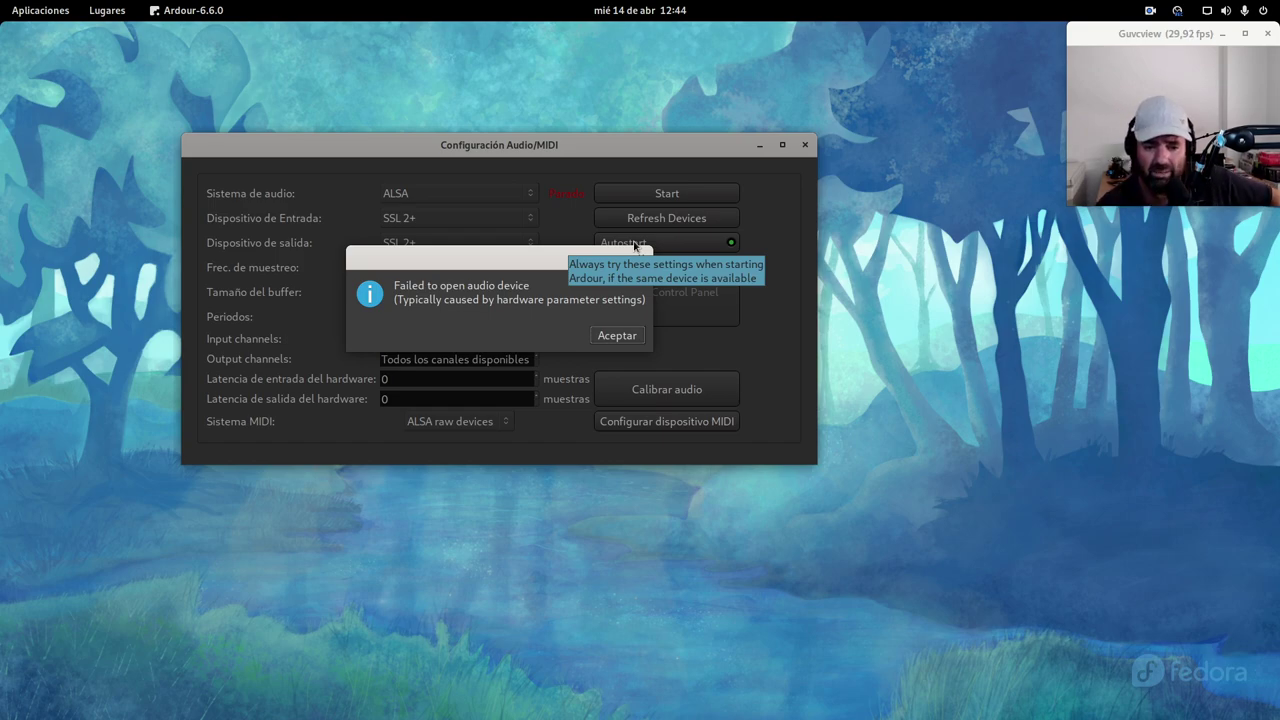
pyautogui.click(615, 337)
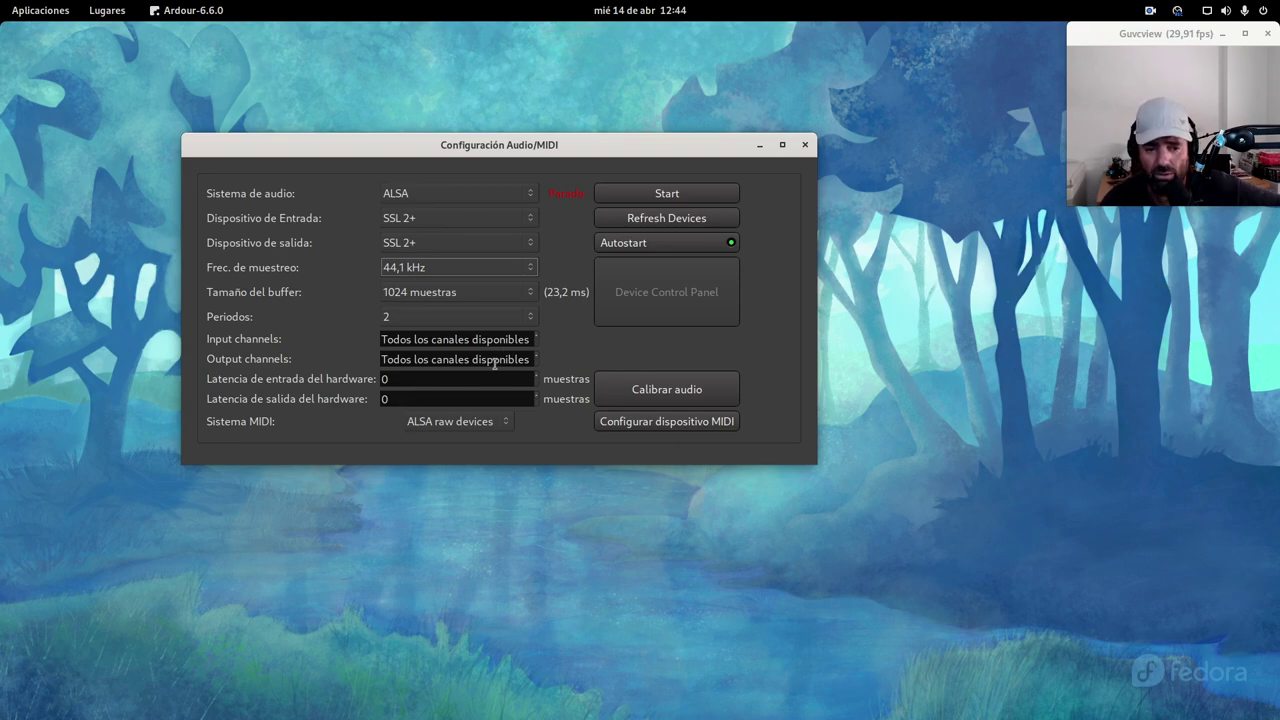
# Try to start the JACK audio system with the ALSA driver and the SSL 2+ device, and close the Audio/MIDI setup
pyautogui.moveTo(633, 152); pyautogui.dragTo(671, 208)
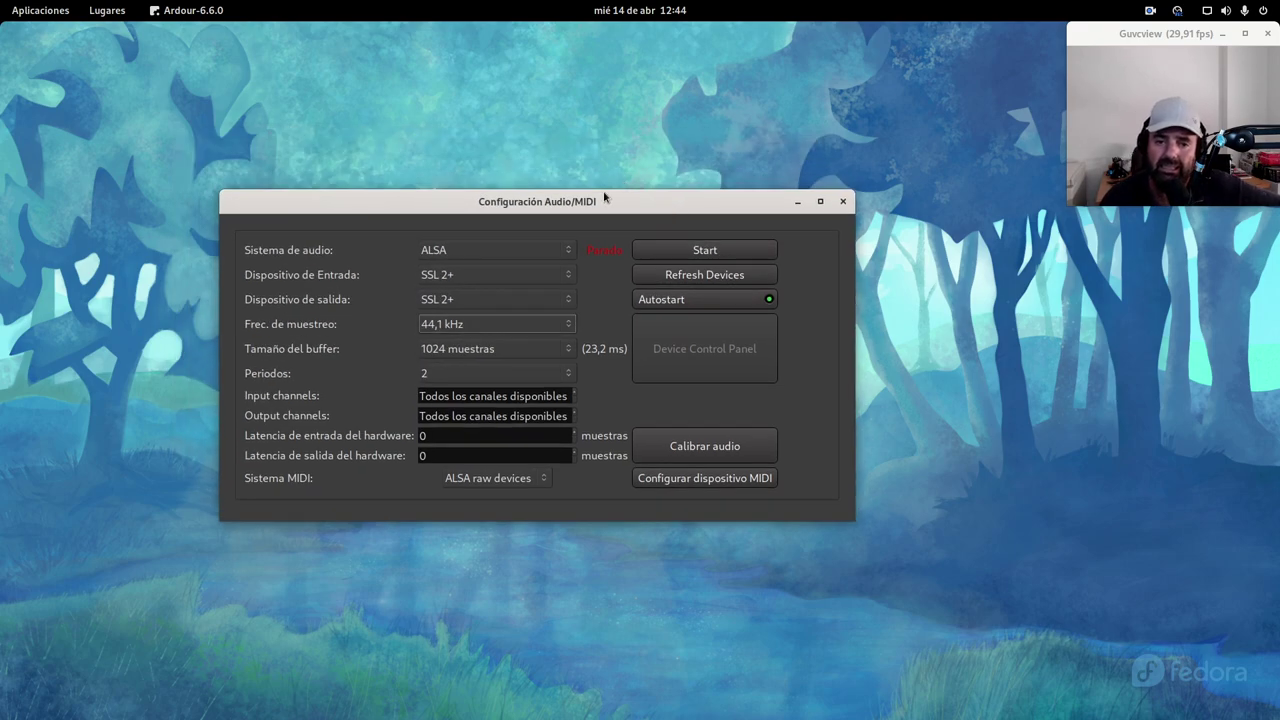
pyautogui.moveTo(601, 195); pyautogui.dragTo(548, 190)
pyautogui.click(436, 247)
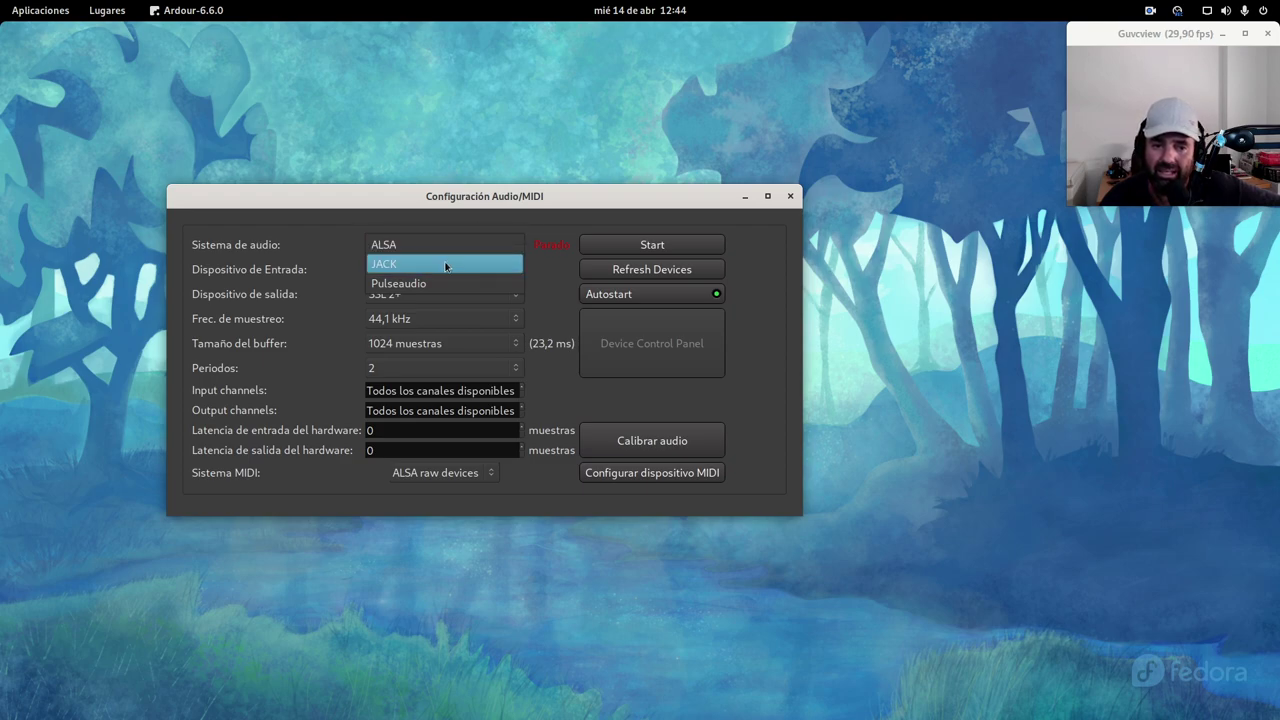
pyautogui.click(456, 263)
pyautogui.click(440, 268)
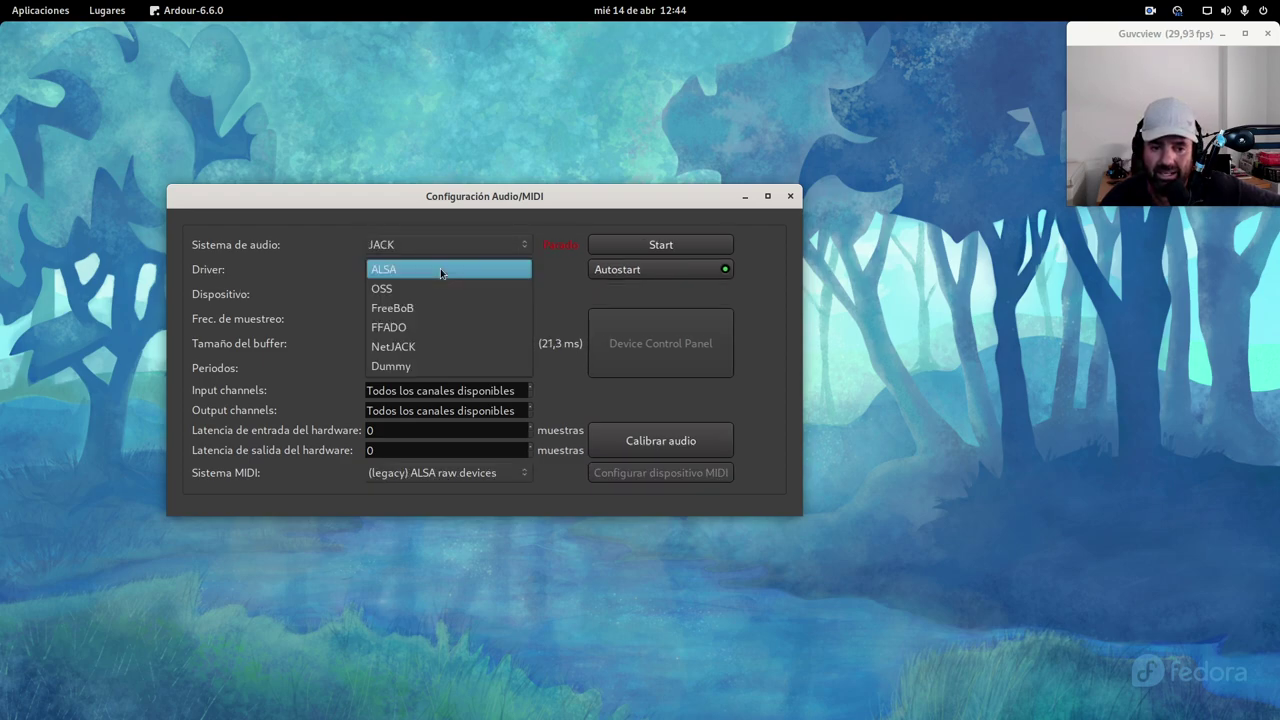
pyautogui.click(440, 268)
pyautogui.click(451, 295)
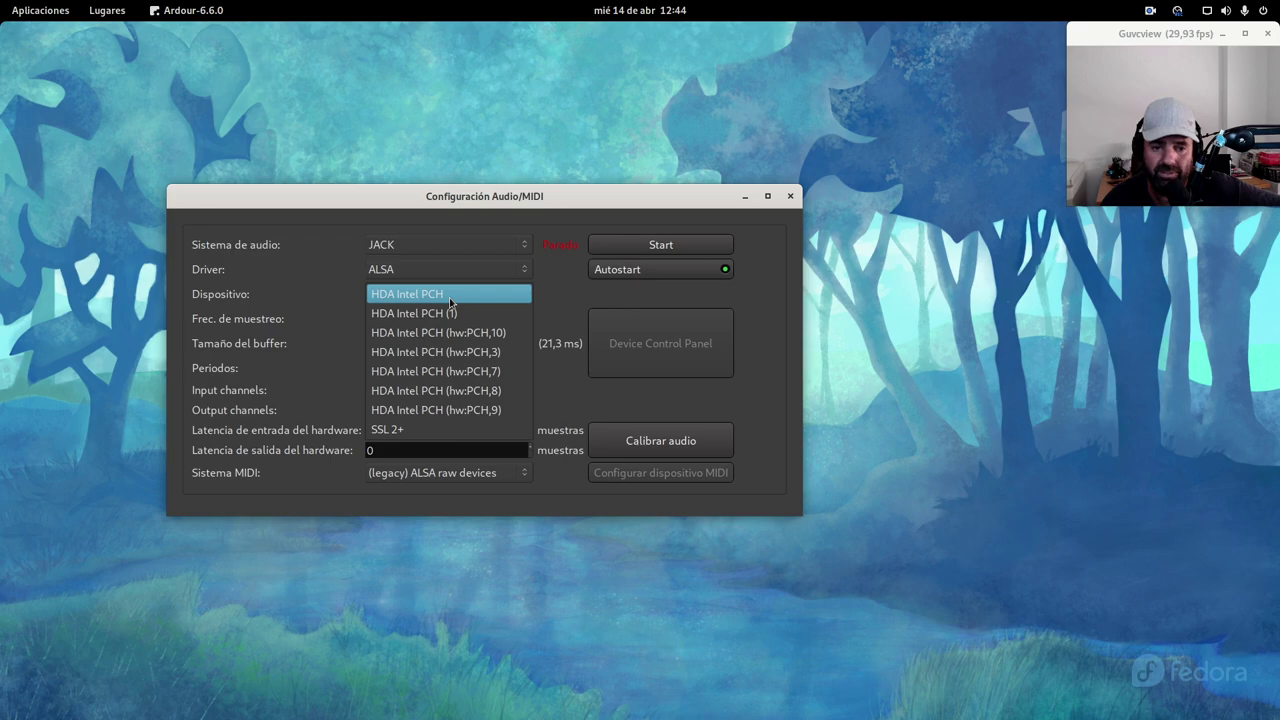
pyautogui.click(449, 429)
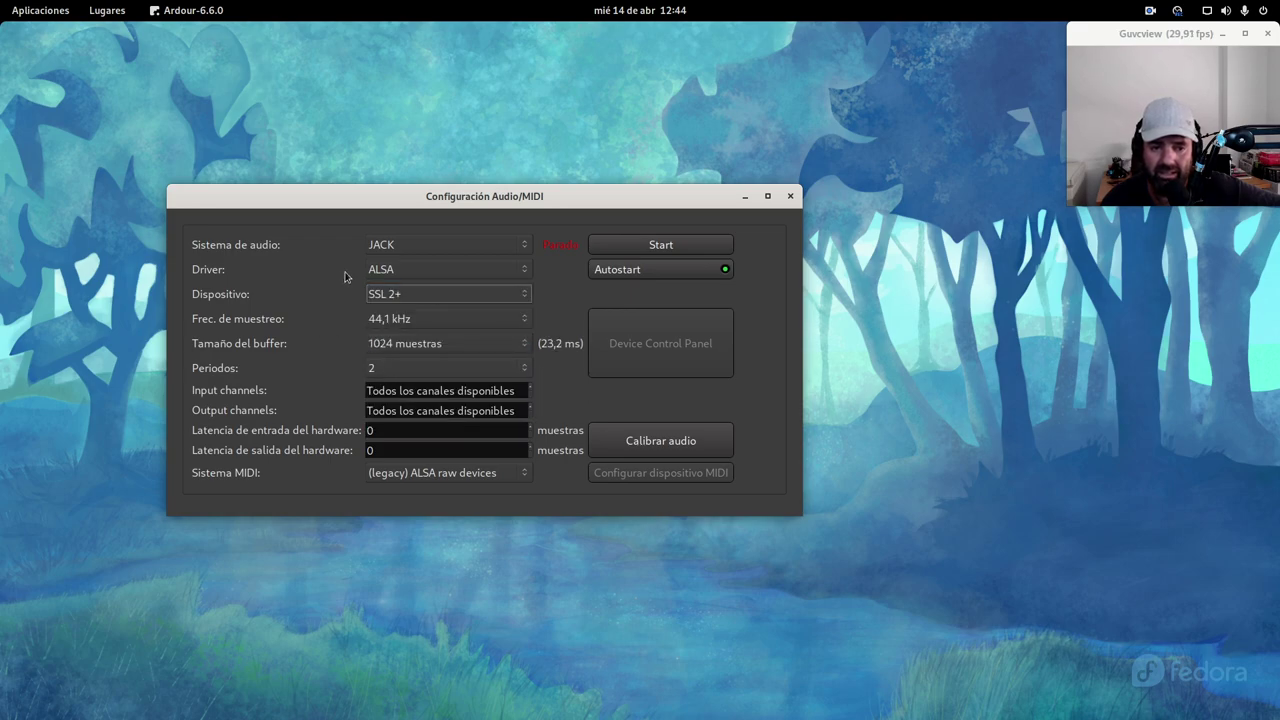
pyautogui.click(641, 248)
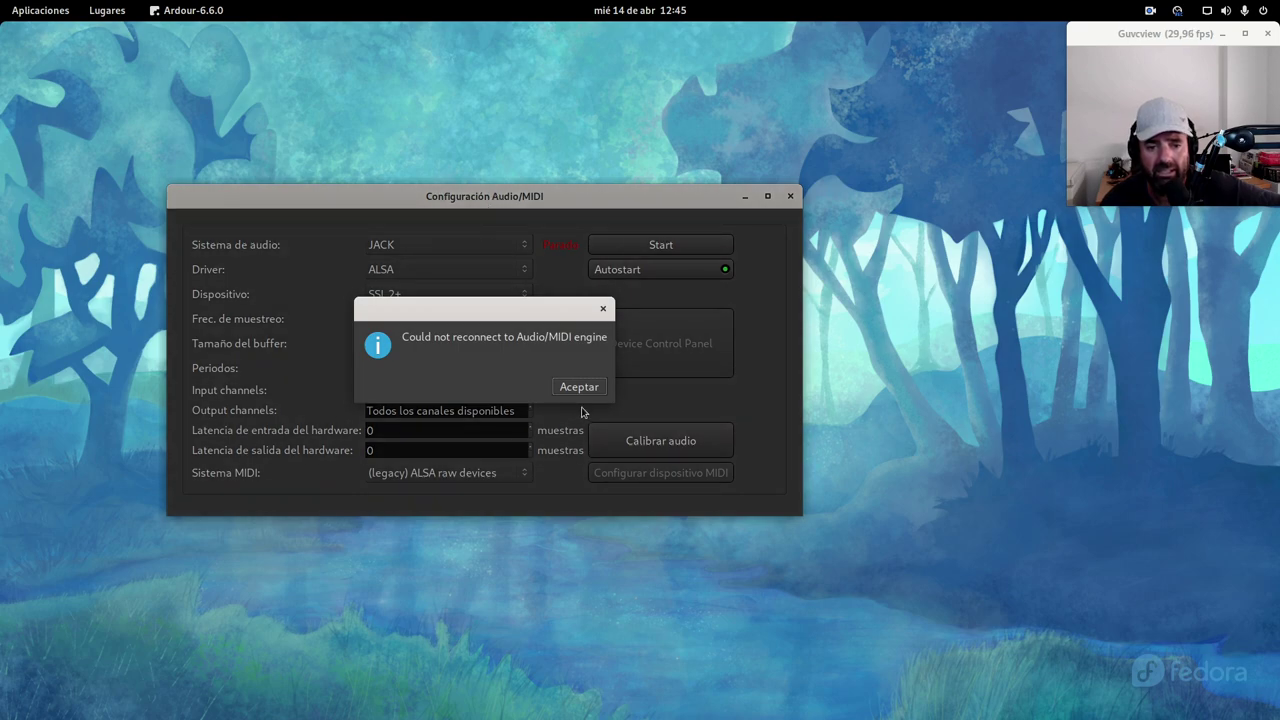
pyautogui.click(587, 386)
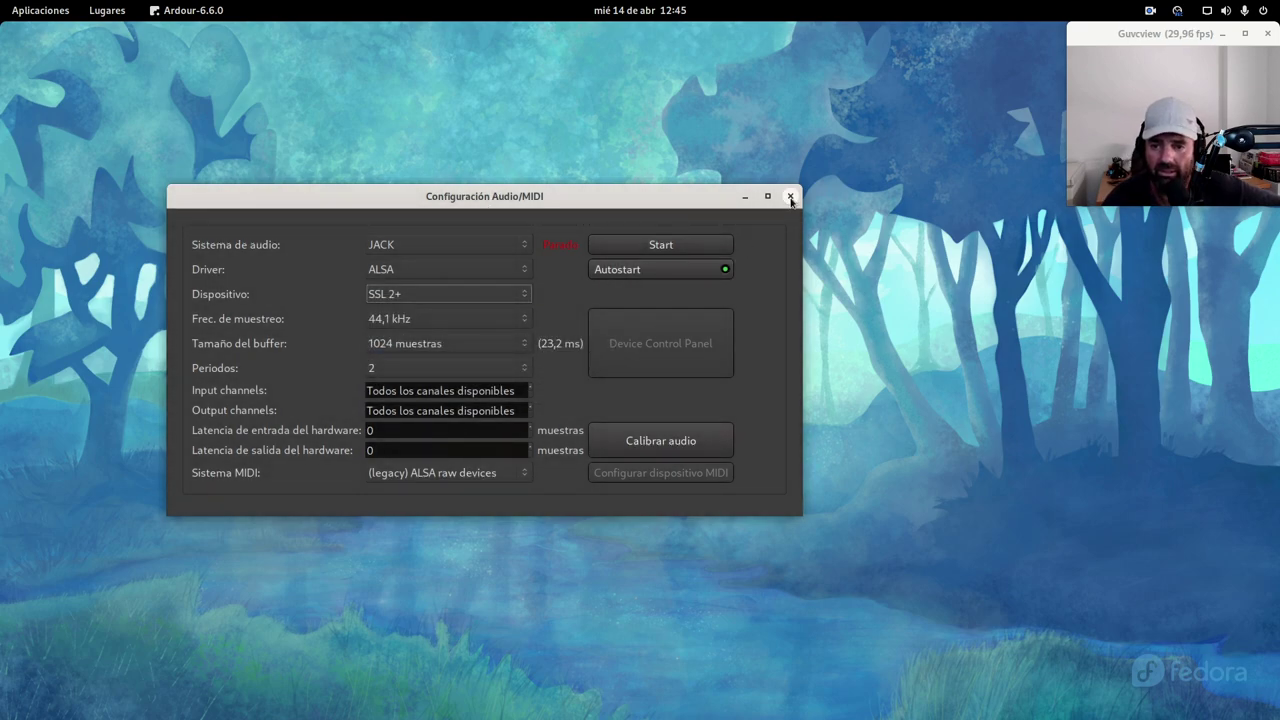
pyautogui.click(790, 197)
# Check the contents of the Ardour folder in the file manager and close the file manager
pyautogui.press('super')
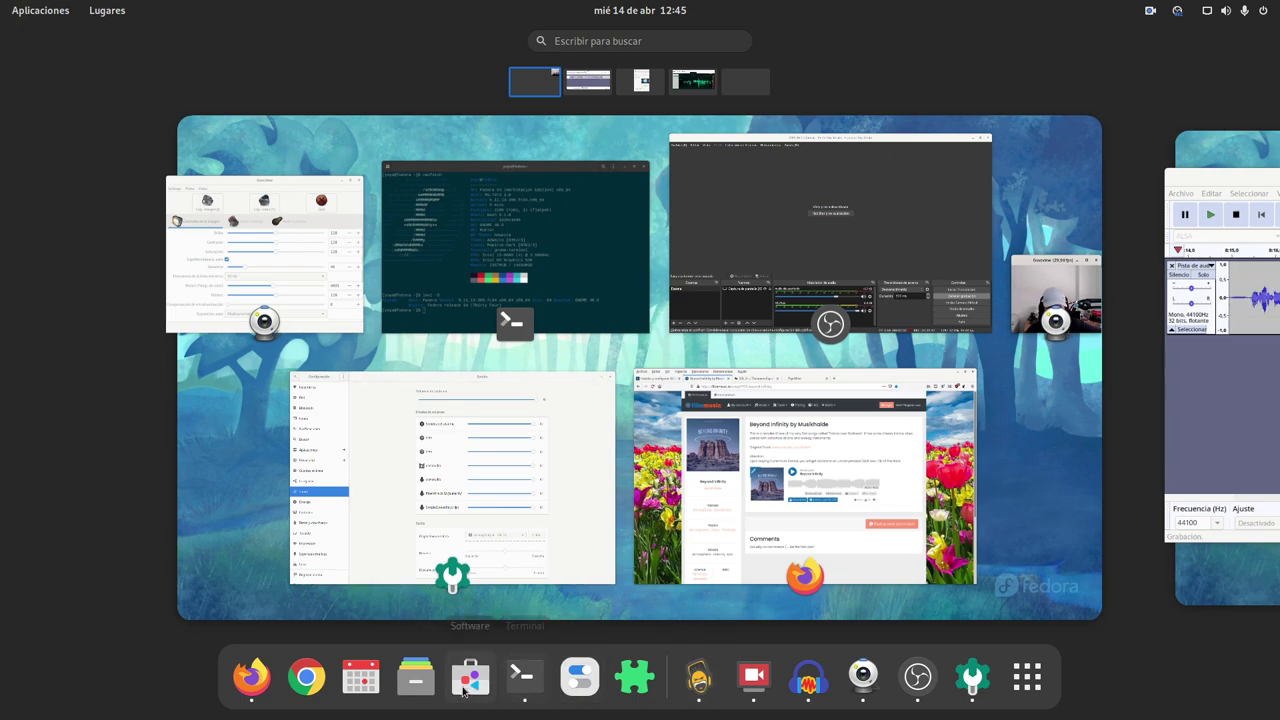
pyautogui.click(415, 678)
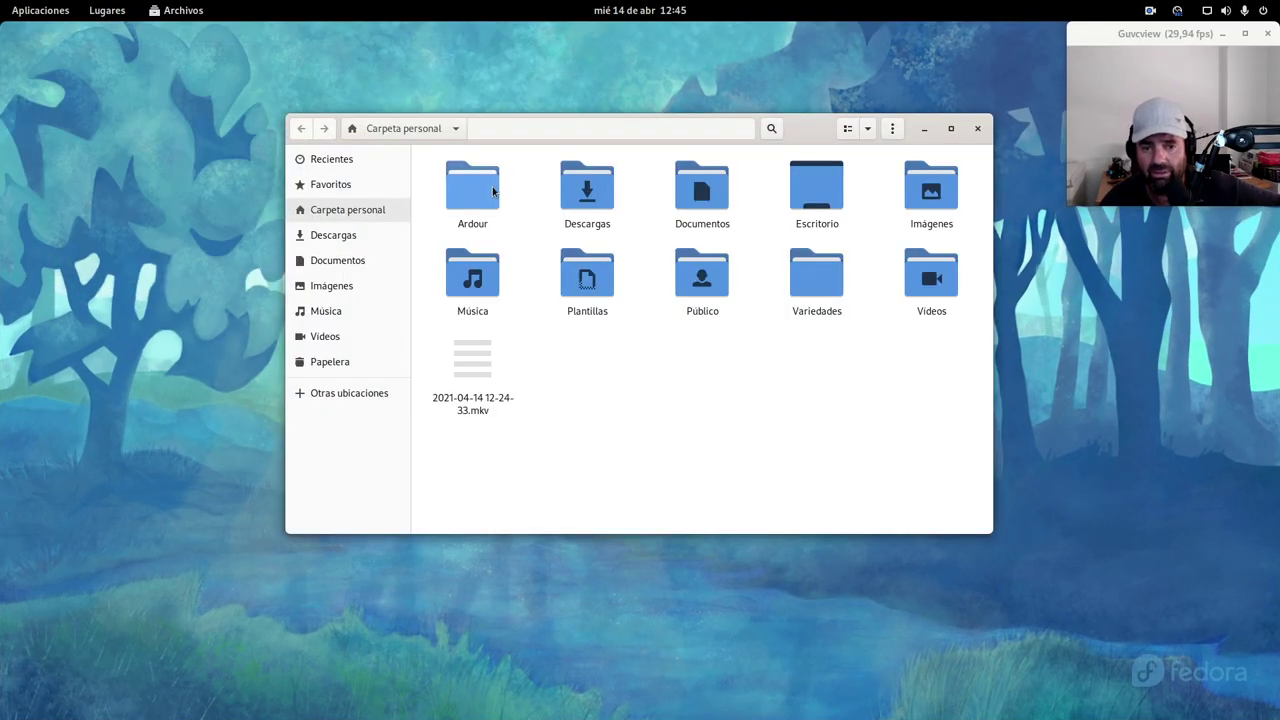
pyautogui.click(455, 190)
pyautogui.doubleClick(455, 190)
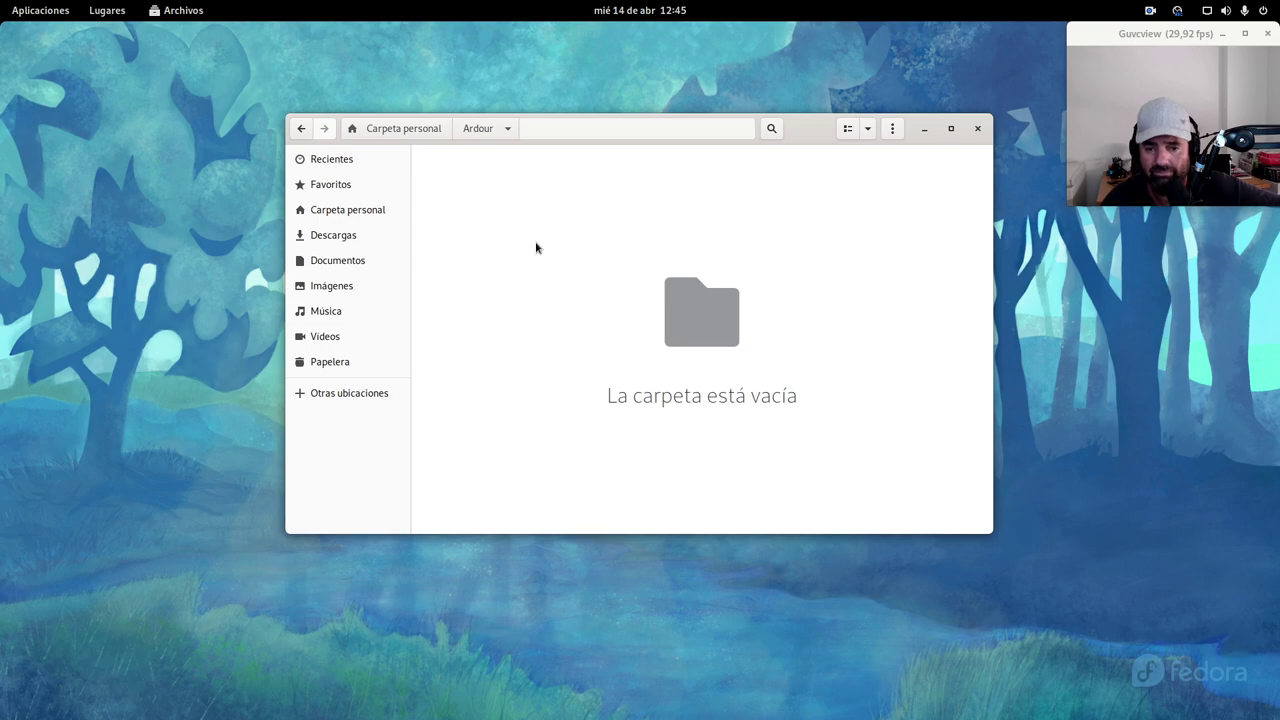
pyautogui.click(975, 130)
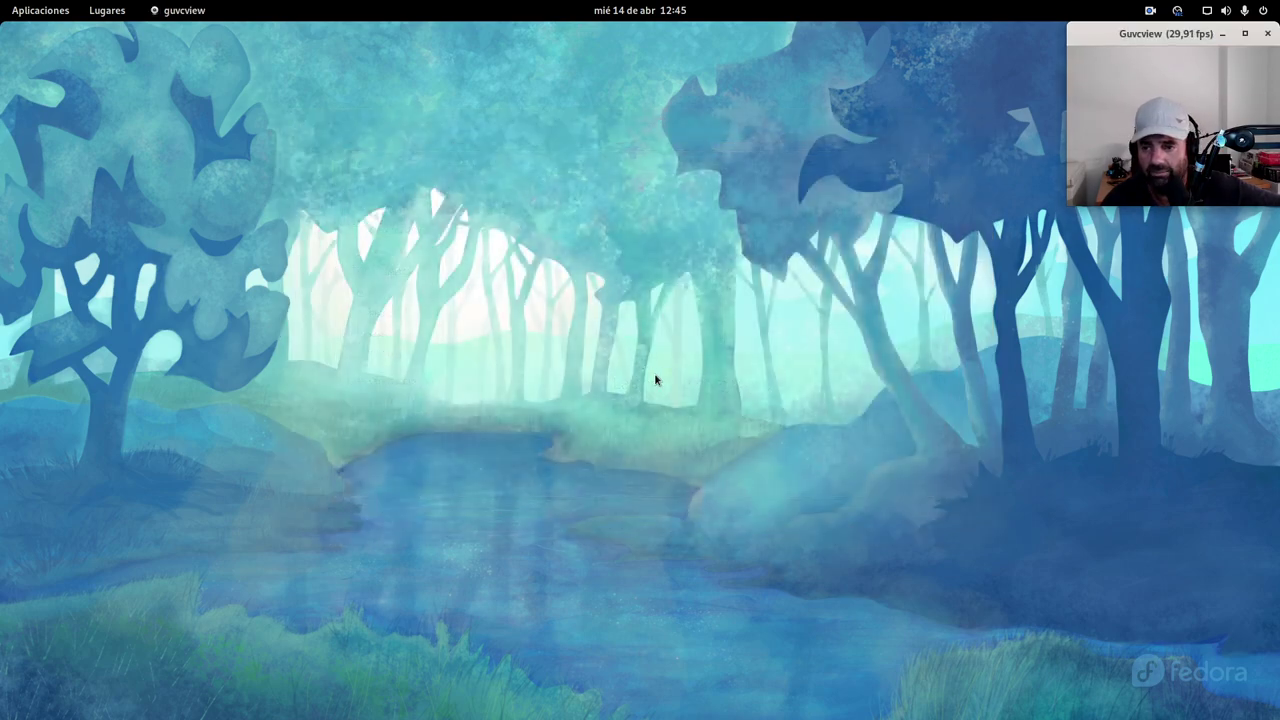
# Launch Ardour 6.6.0 and create a new session named "test3" from the Empty Template in the Ardour folder
pyautogui.moveTo(0, 0)
pyautogui.click(621, 38)
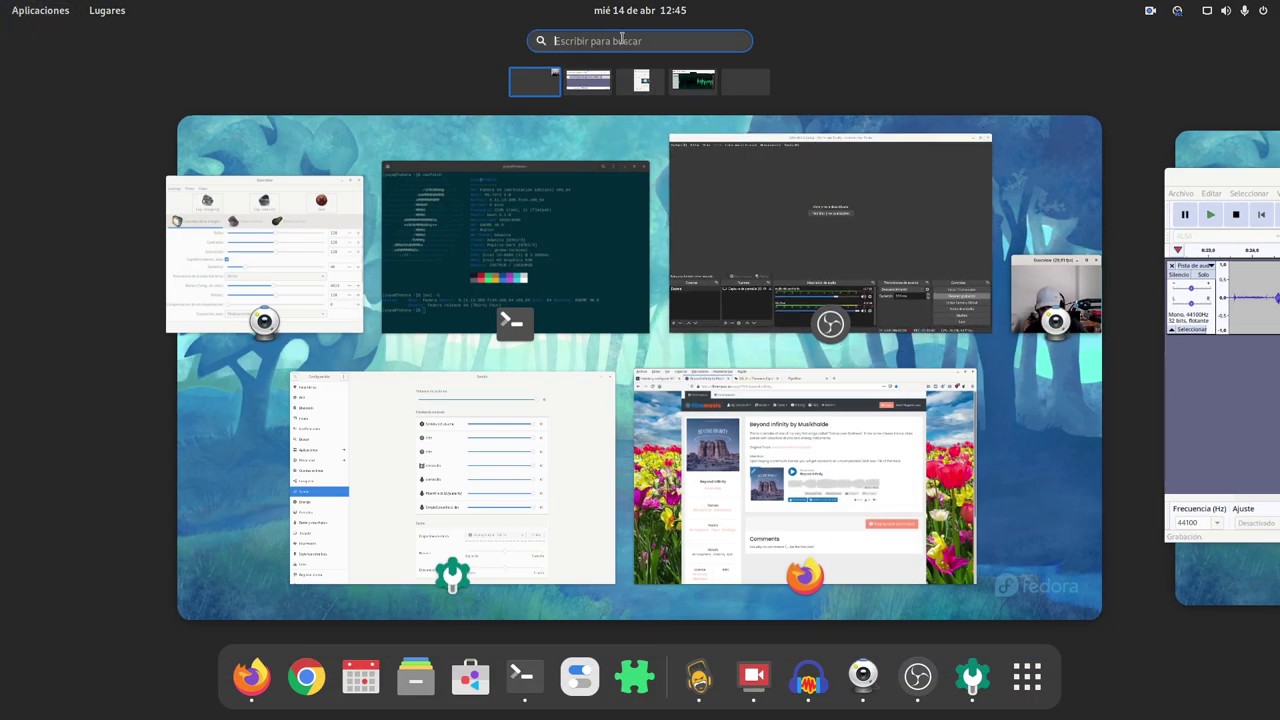
pyautogui.write('ar')
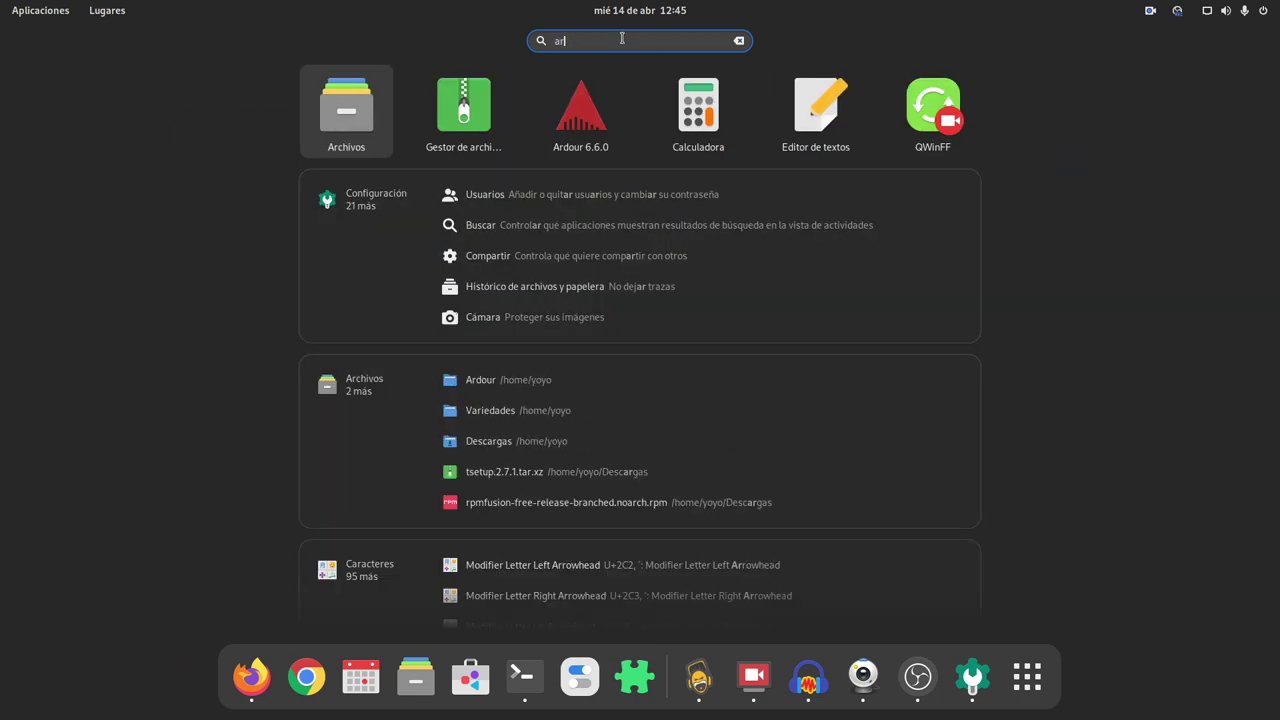
pyautogui.click(592, 112)
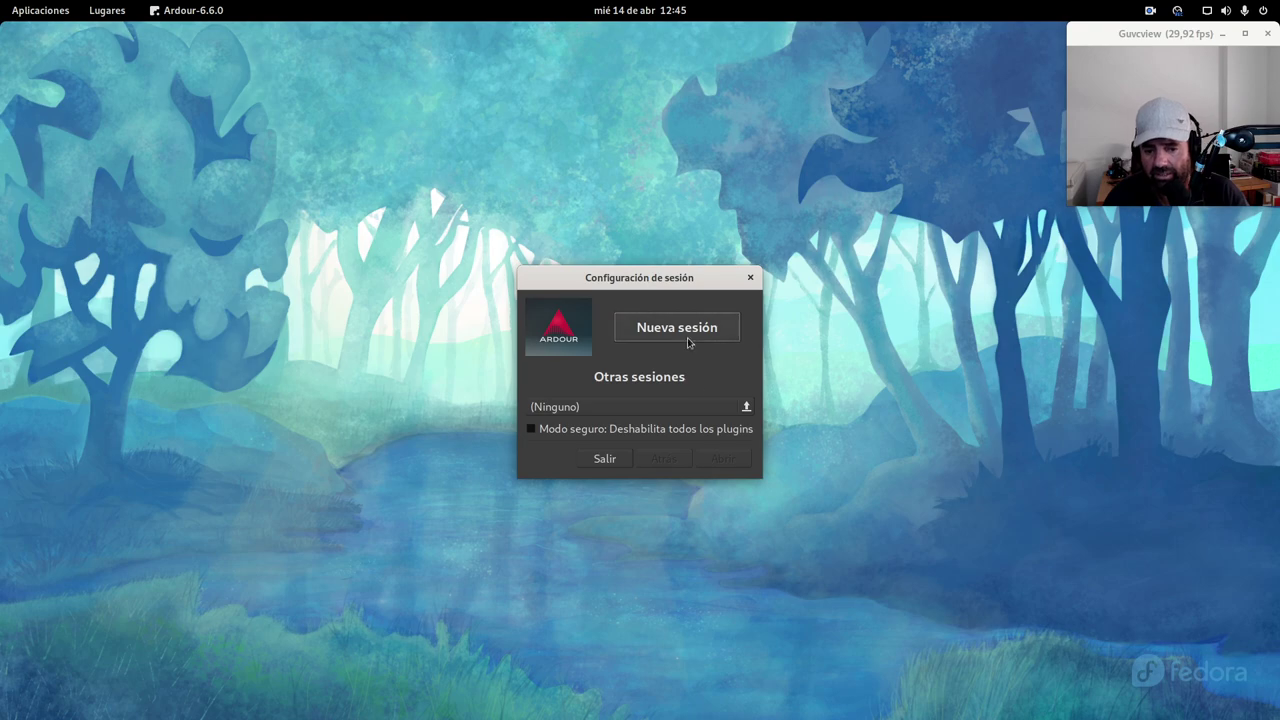
pyautogui.click(689, 333)
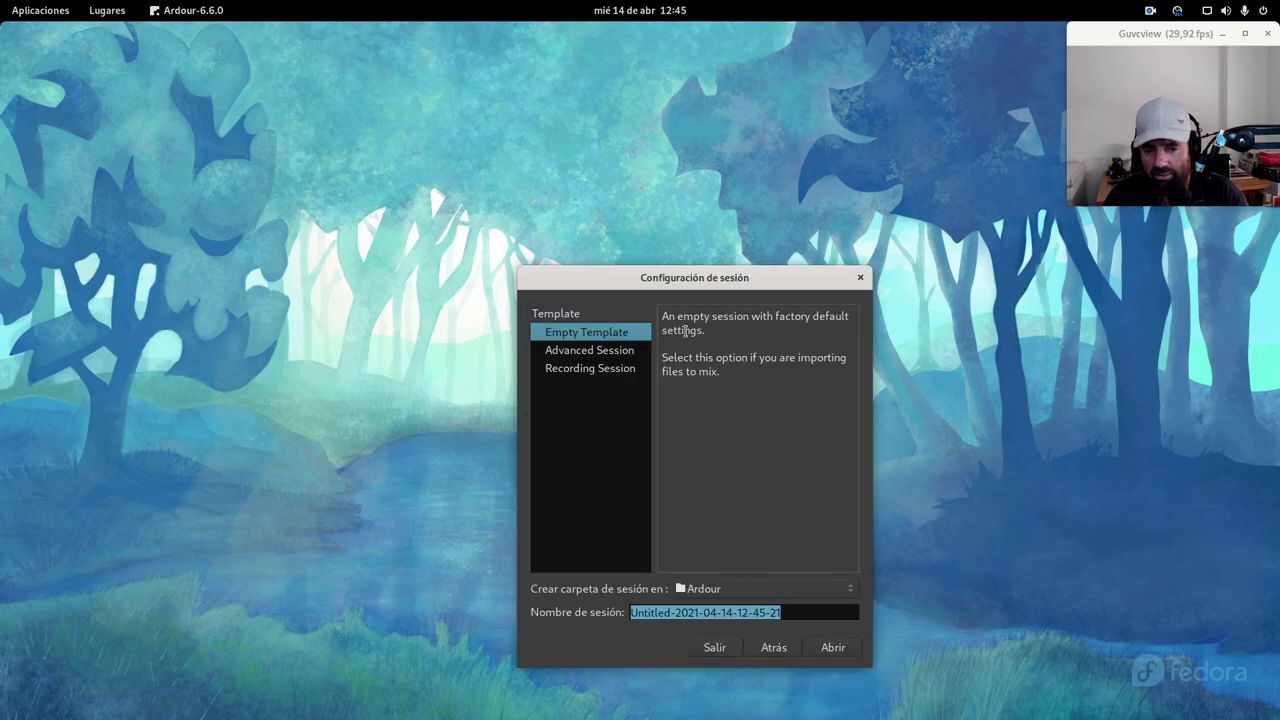
pyautogui.click(795, 616)
pyautogui.moveTo(801, 615); pyautogui.dragTo(571, 612)
pyautogui.write('test3')
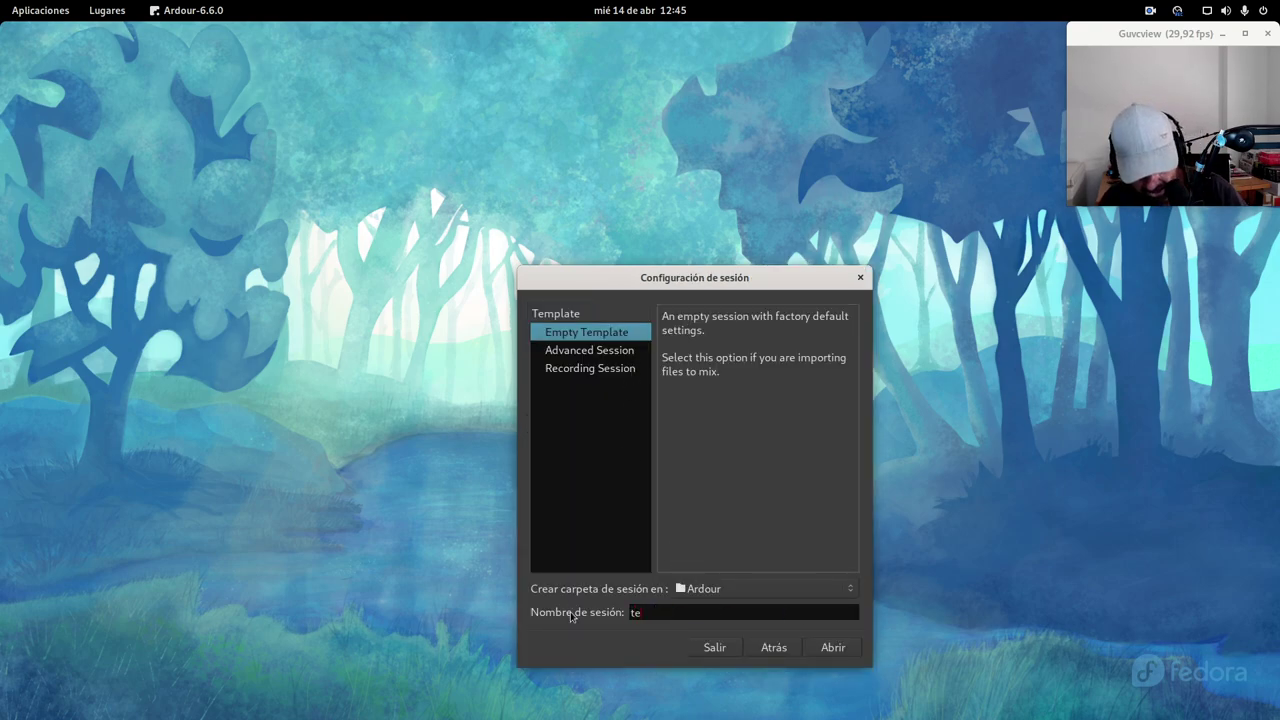
pyautogui.click(836, 650)
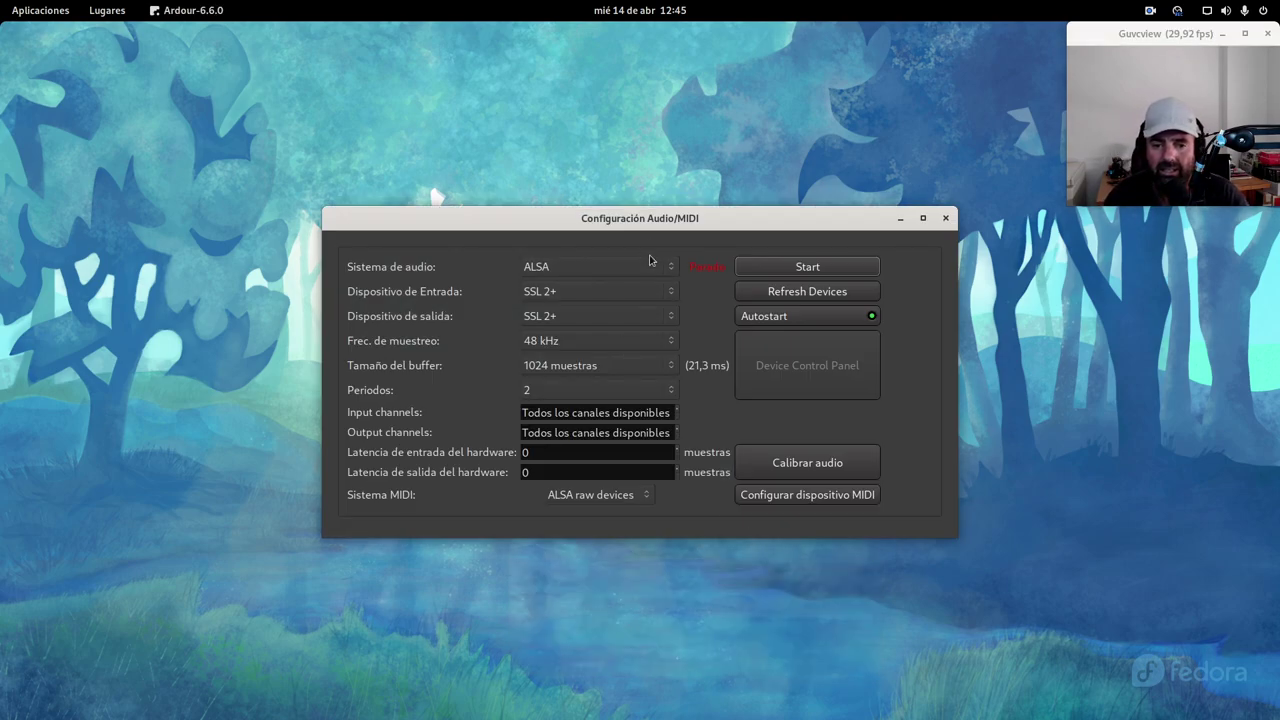
# Try to start the audio engine with ALSA and the SSL 2+ at 48 kHz, and close the Audio/MIDI setup
pyautogui.moveTo(656, 220); pyautogui.dragTo(460, 89)
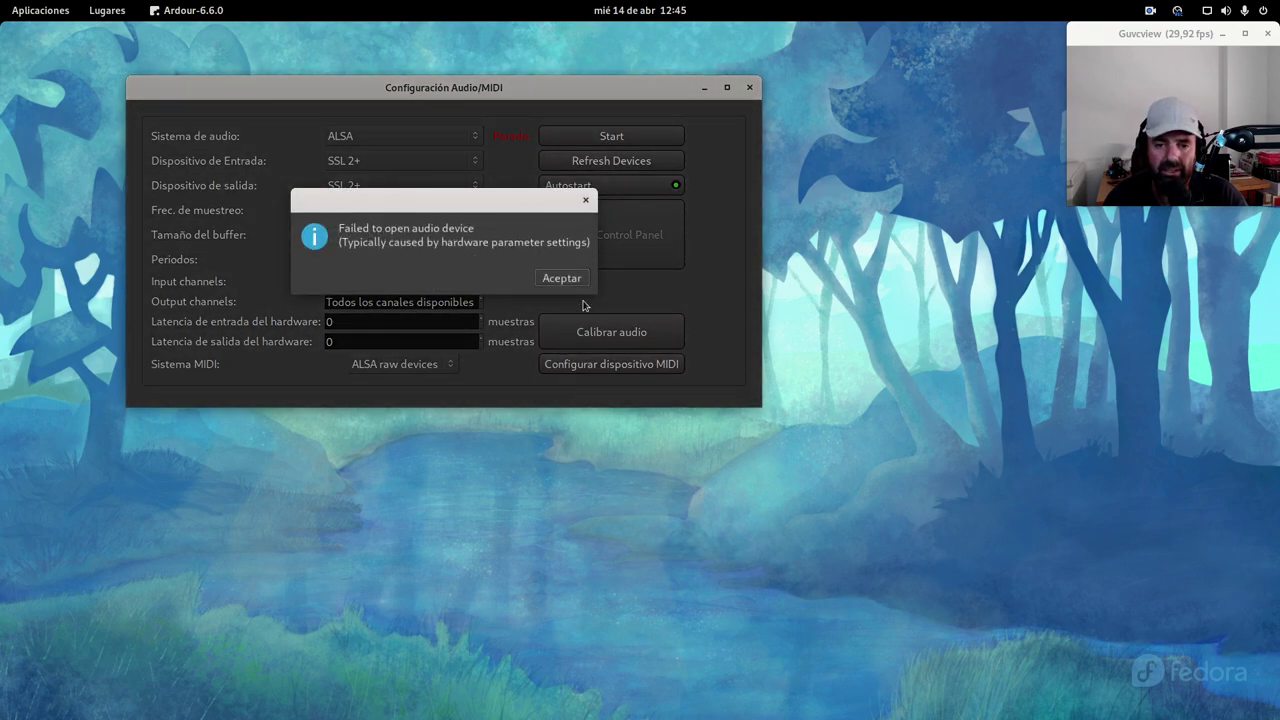
pyautogui.click(561, 278)
pyautogui.click(749, 87)
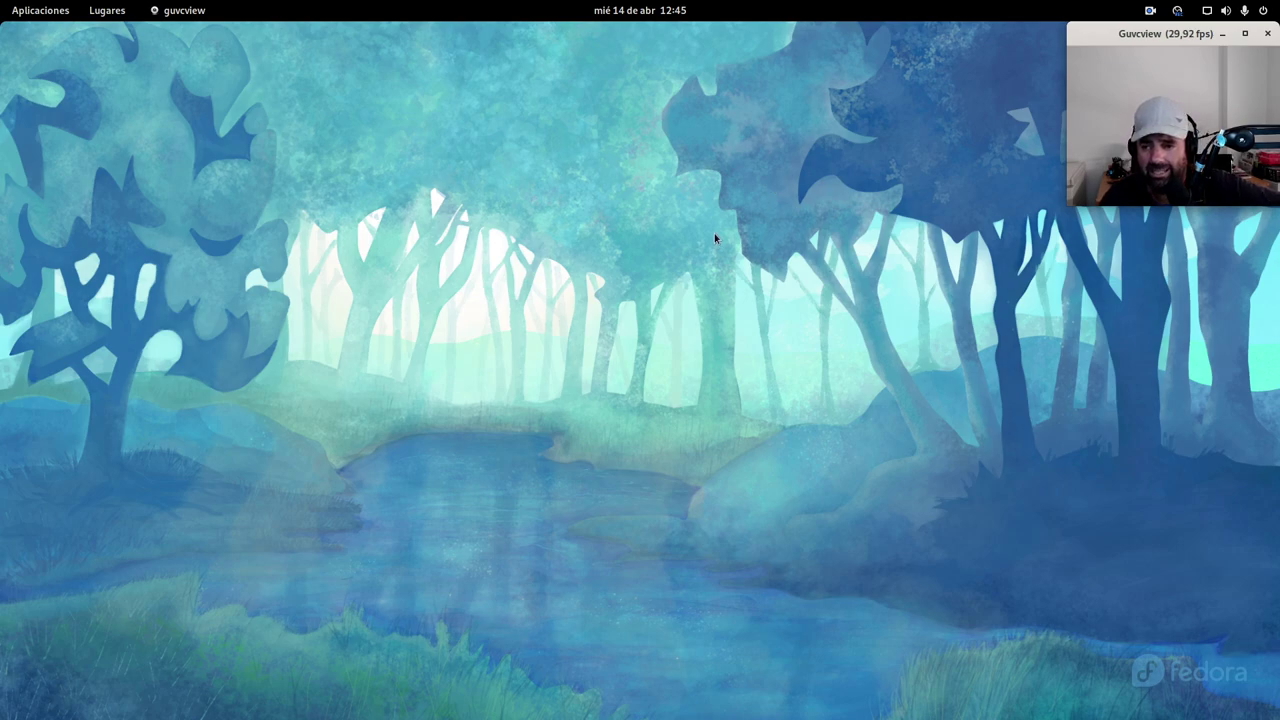
# Switch to Firefox and play the track "Beyond Infinity" on the filmmusic.io page
pyautogui.moveTo(0, 0)
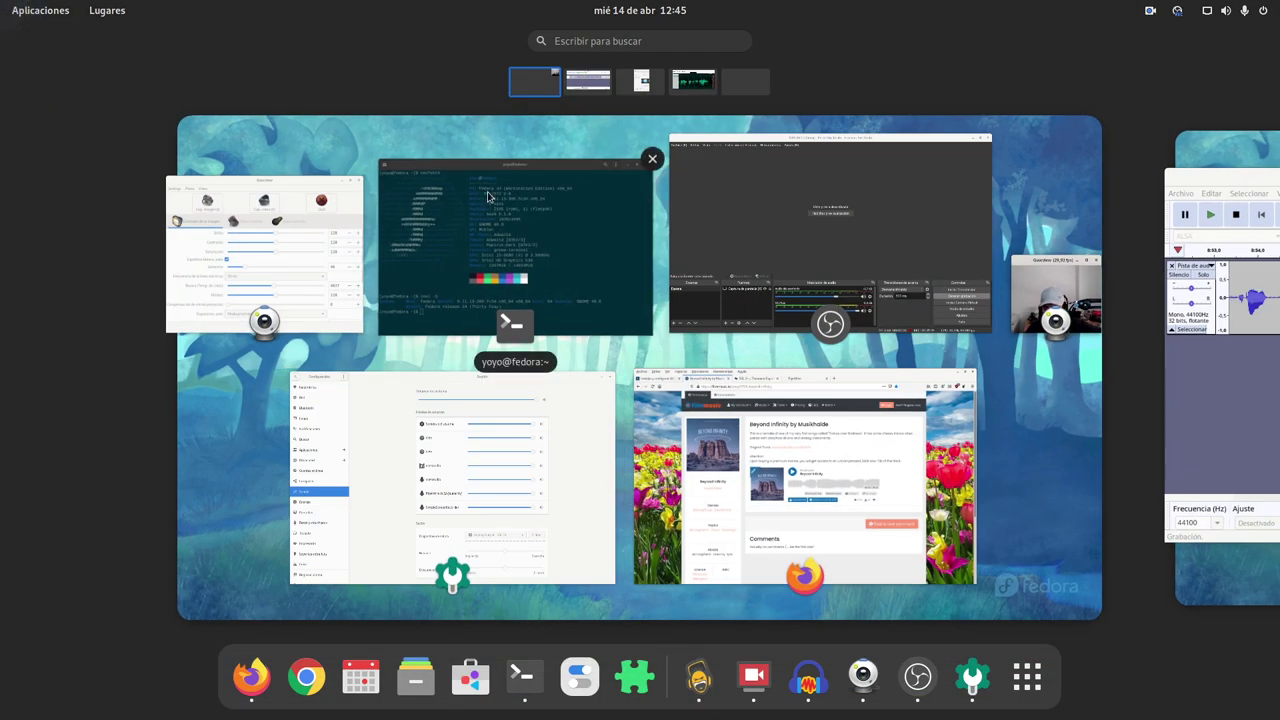
pyautogui.click(642, 507)
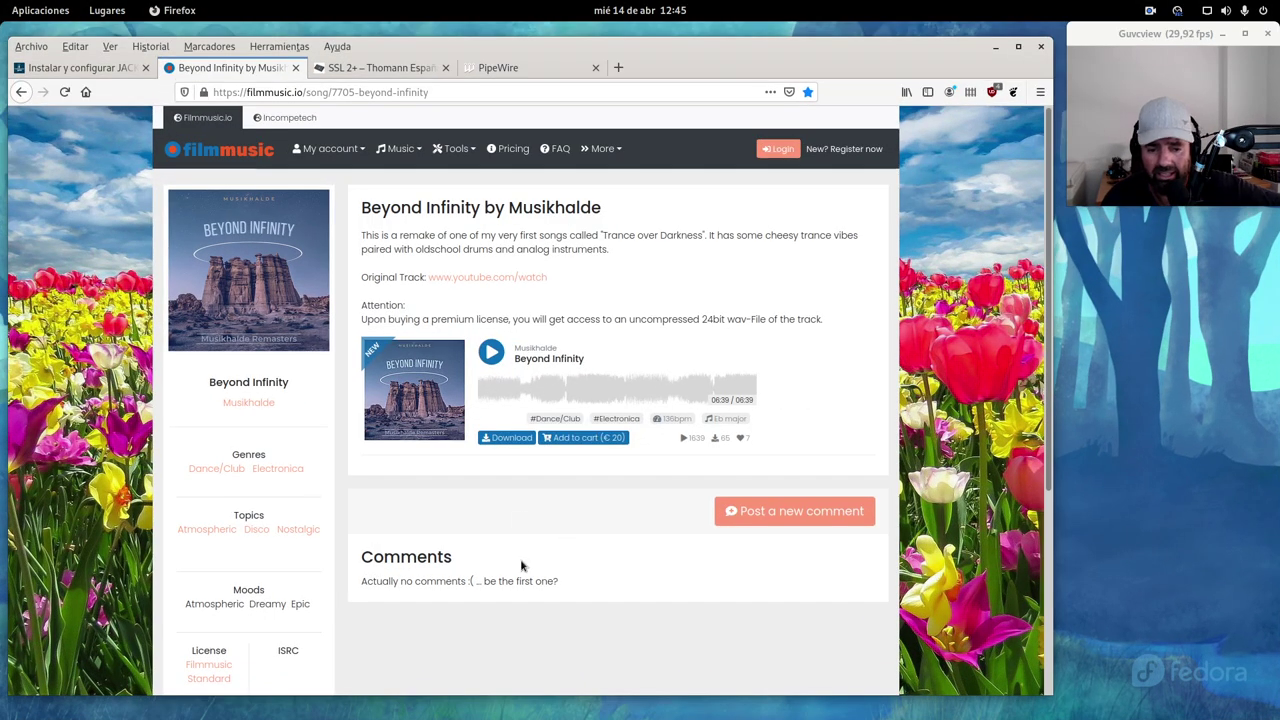
pyautogui.click(492, 355)
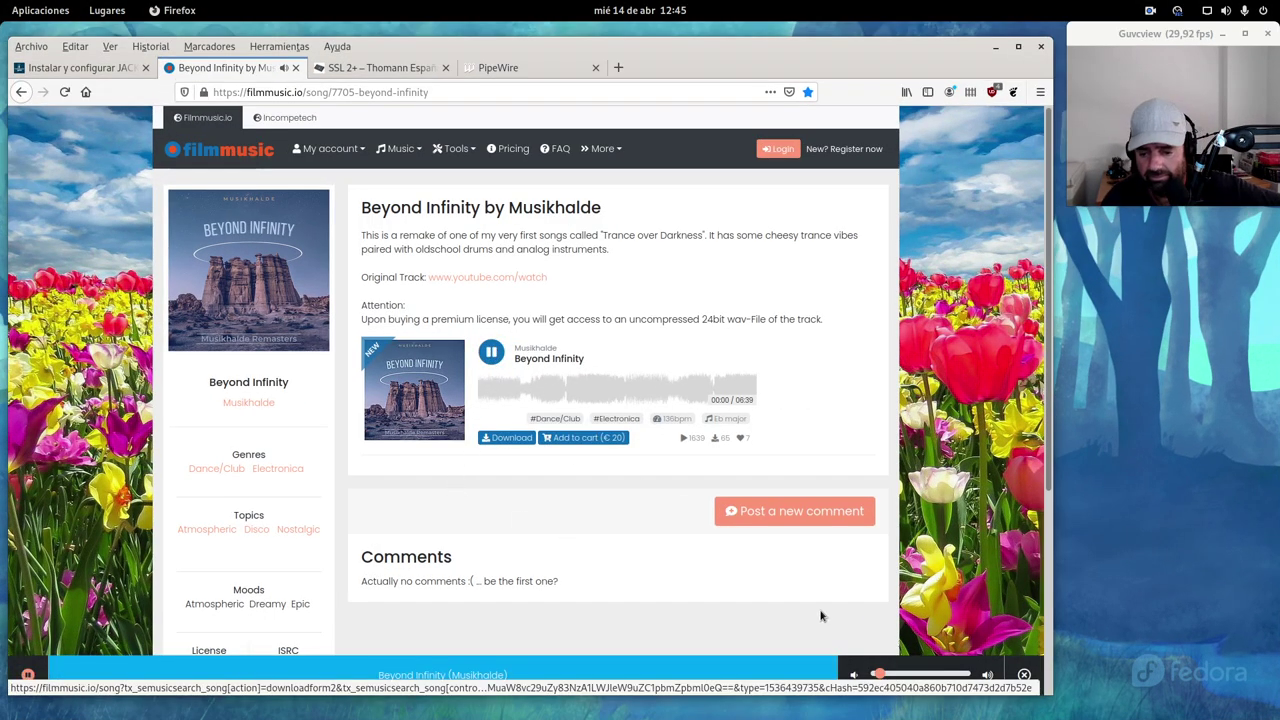
# Minimize Firefox and bring OBS Studio to the front to check its audio mixer levels
pyautogui.click(995, 47)
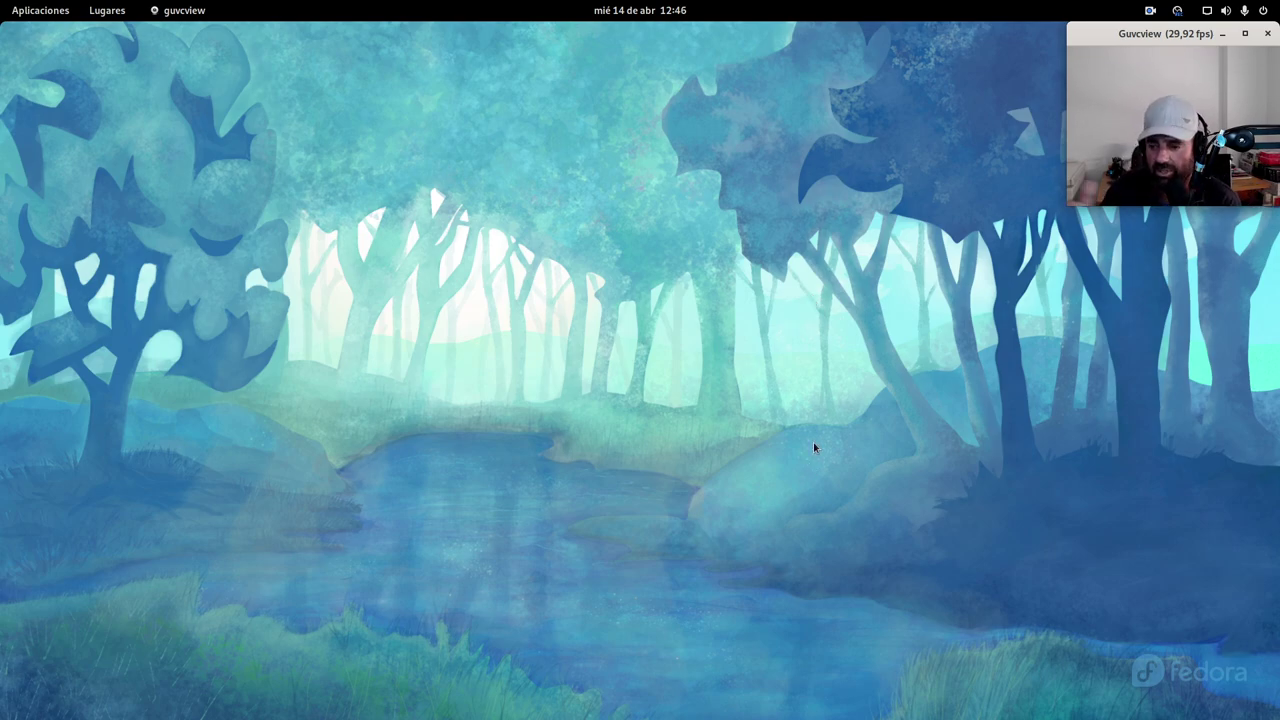
pyautogui.moveTo(1, 1)
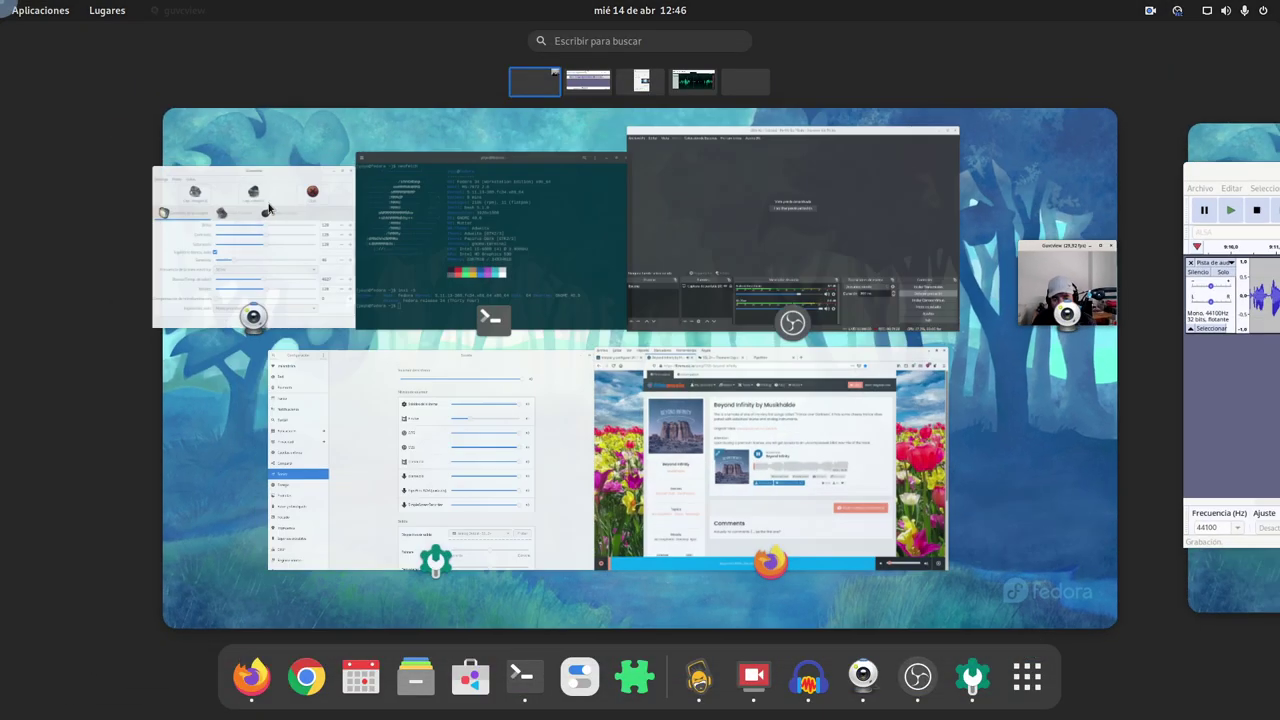
pyautogui.click(787, 215)
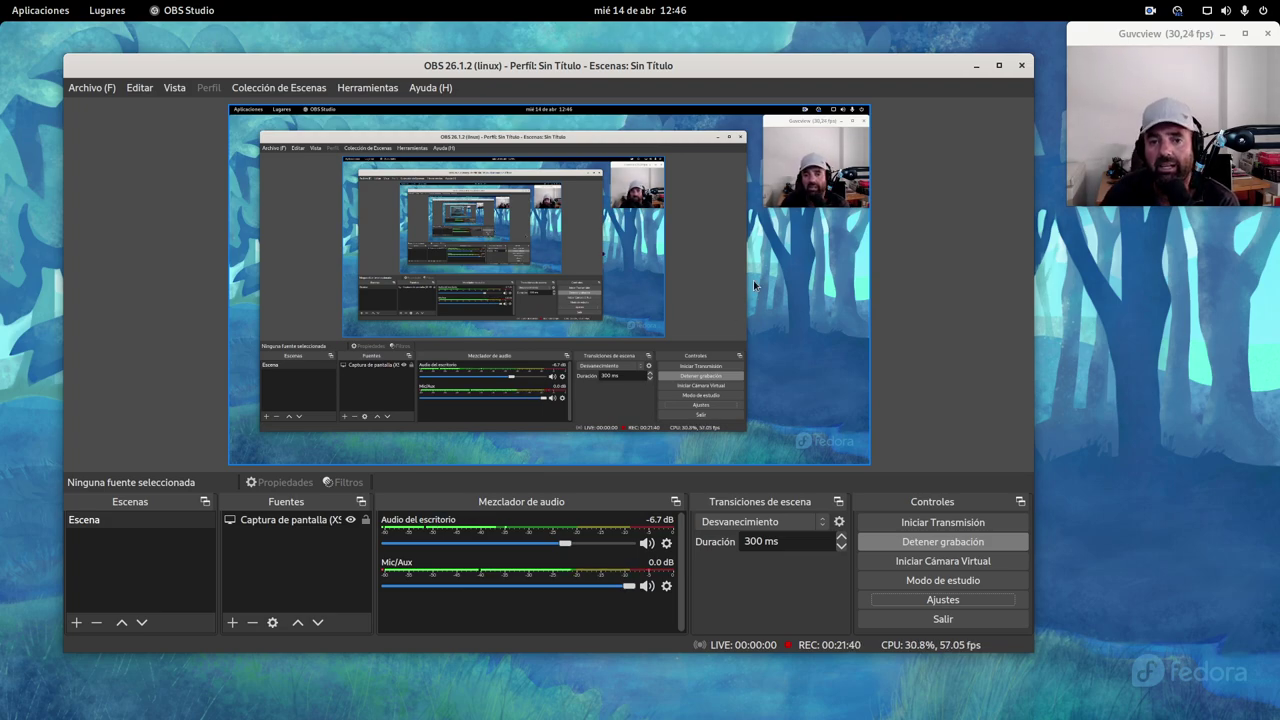
# Switch to ocenaudio and stop the running recording in untitled #1
pyautogui.moveTo(3, 3)
pyautogui.click(700, 86)
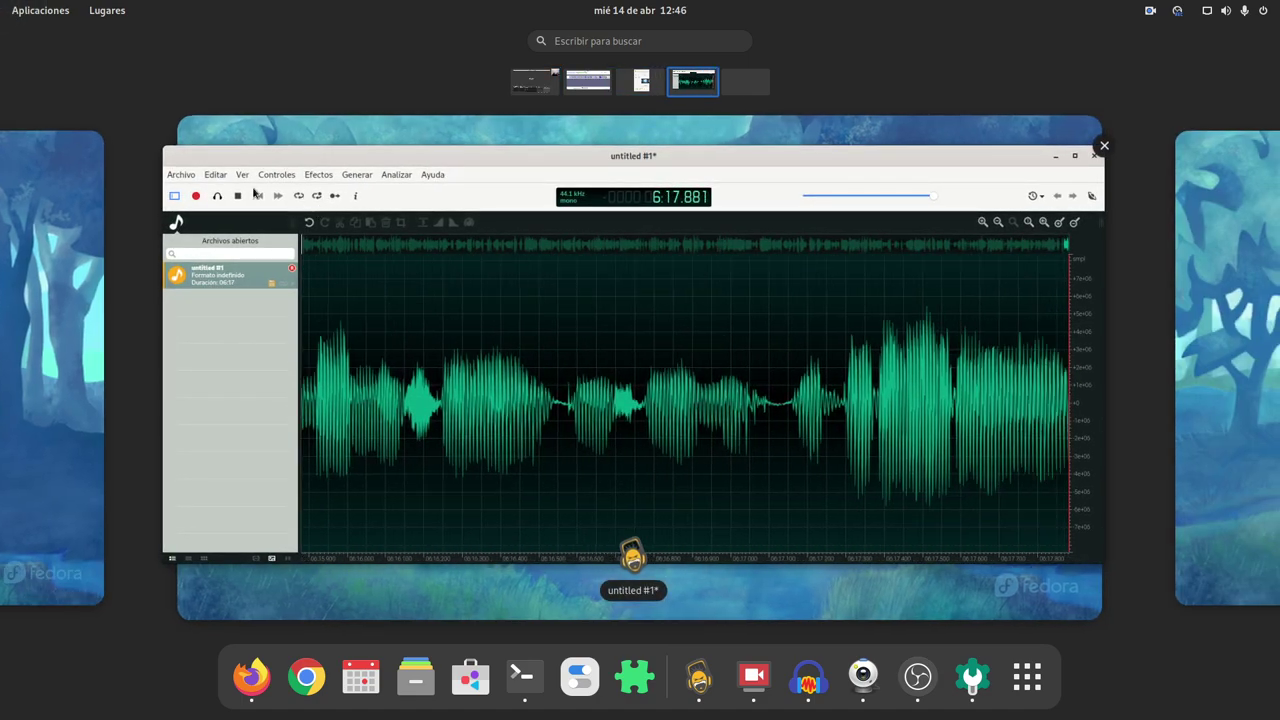
pyautogui.click(490, 265)
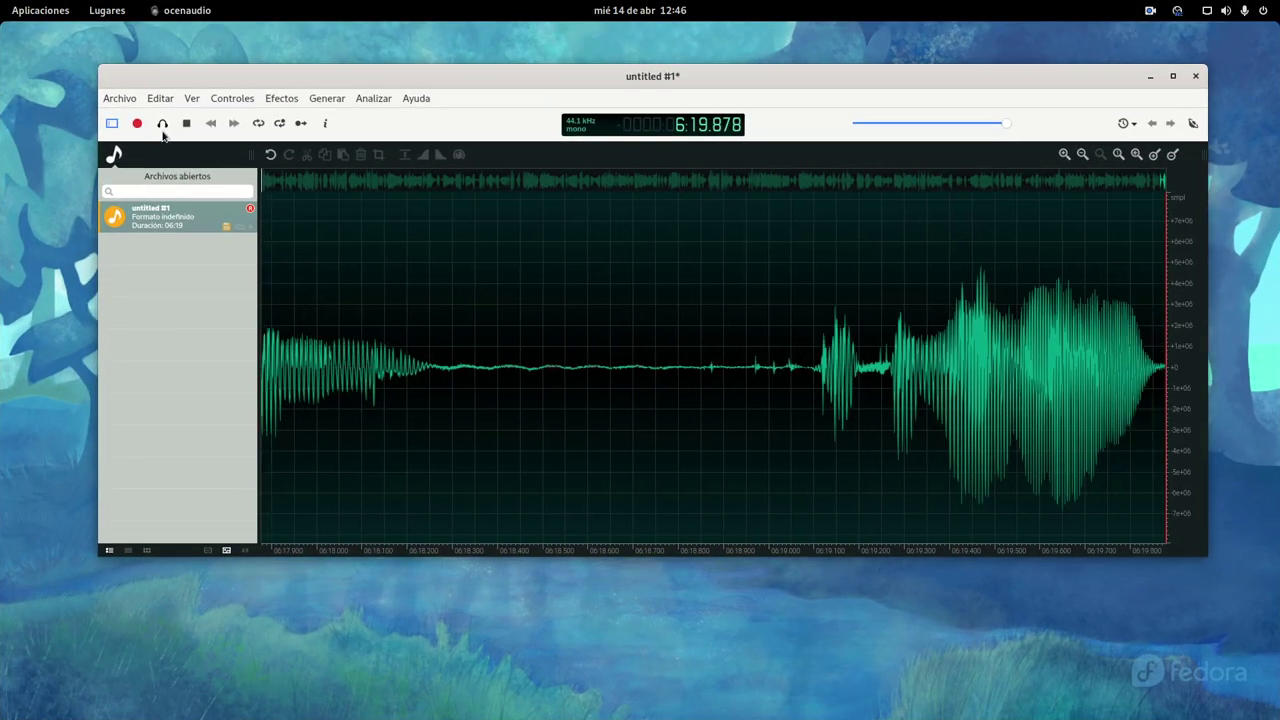
pyautogui.click(187, 124)
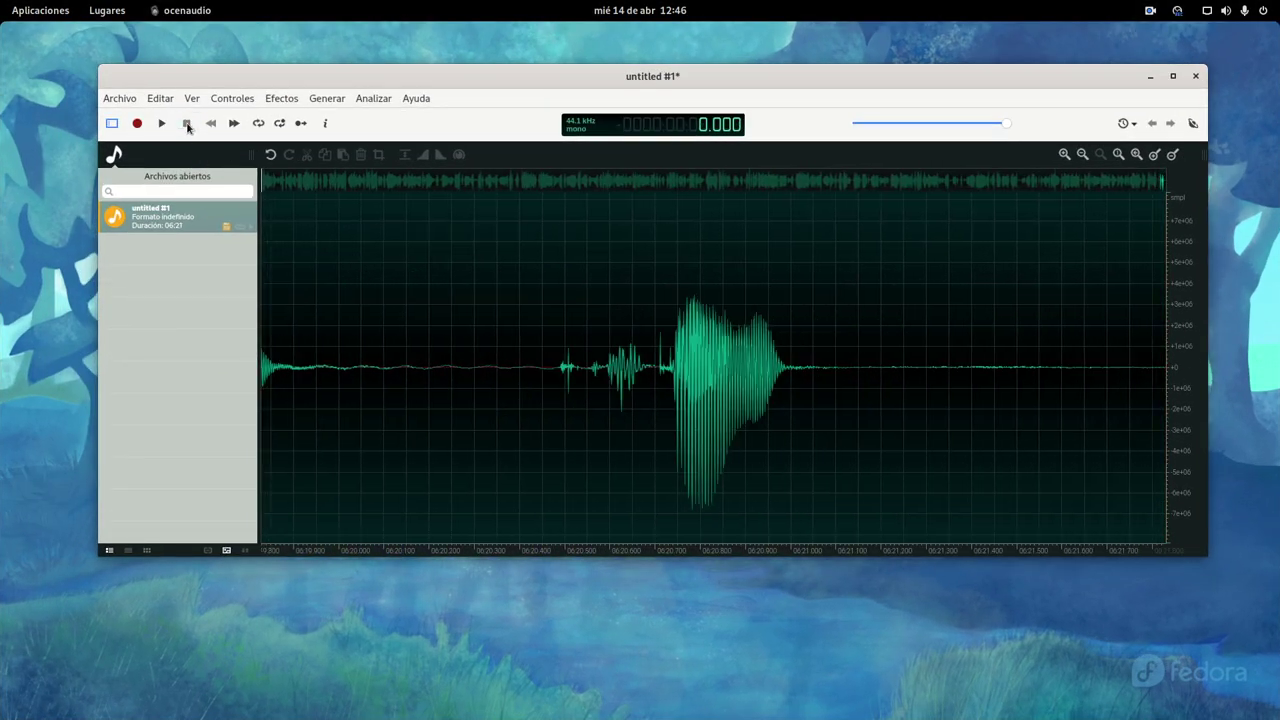
# Switch back to Firefox and pause the track "Beyond Infinity"
pyautogui.moveTo(1, 2)
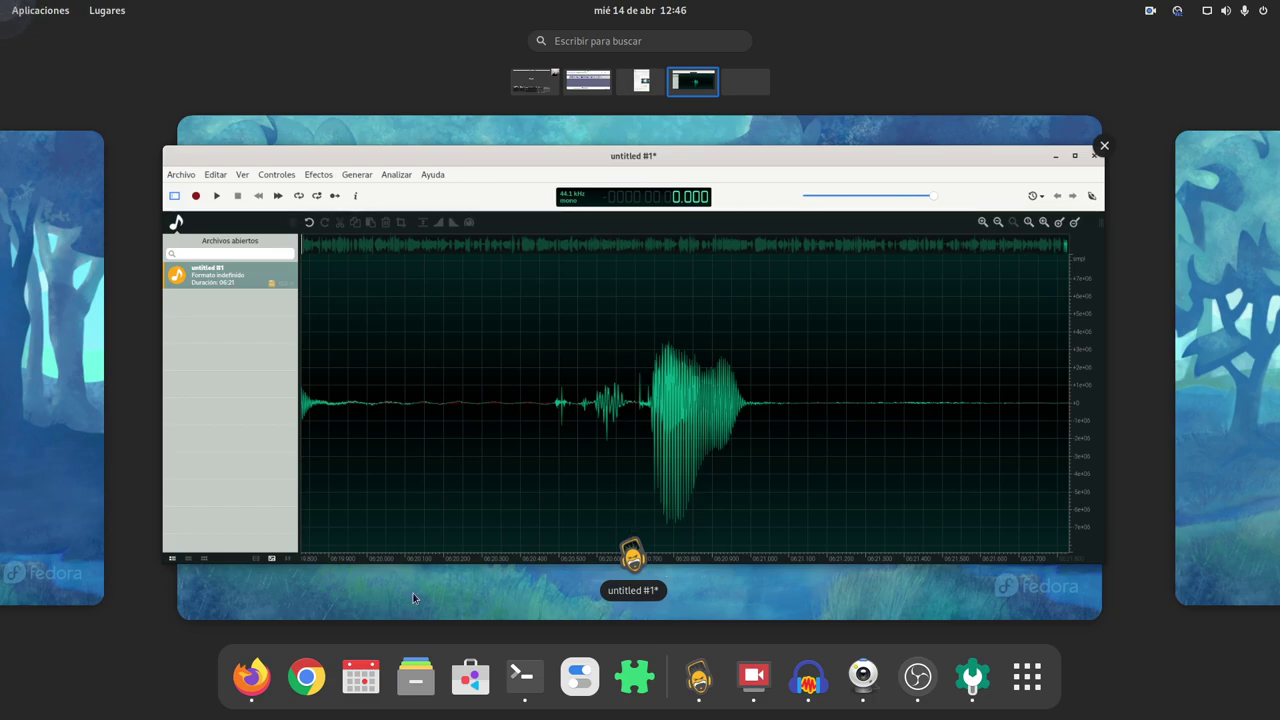
pyautogui.click(528, 78)
pyautogui.click(719, 478)
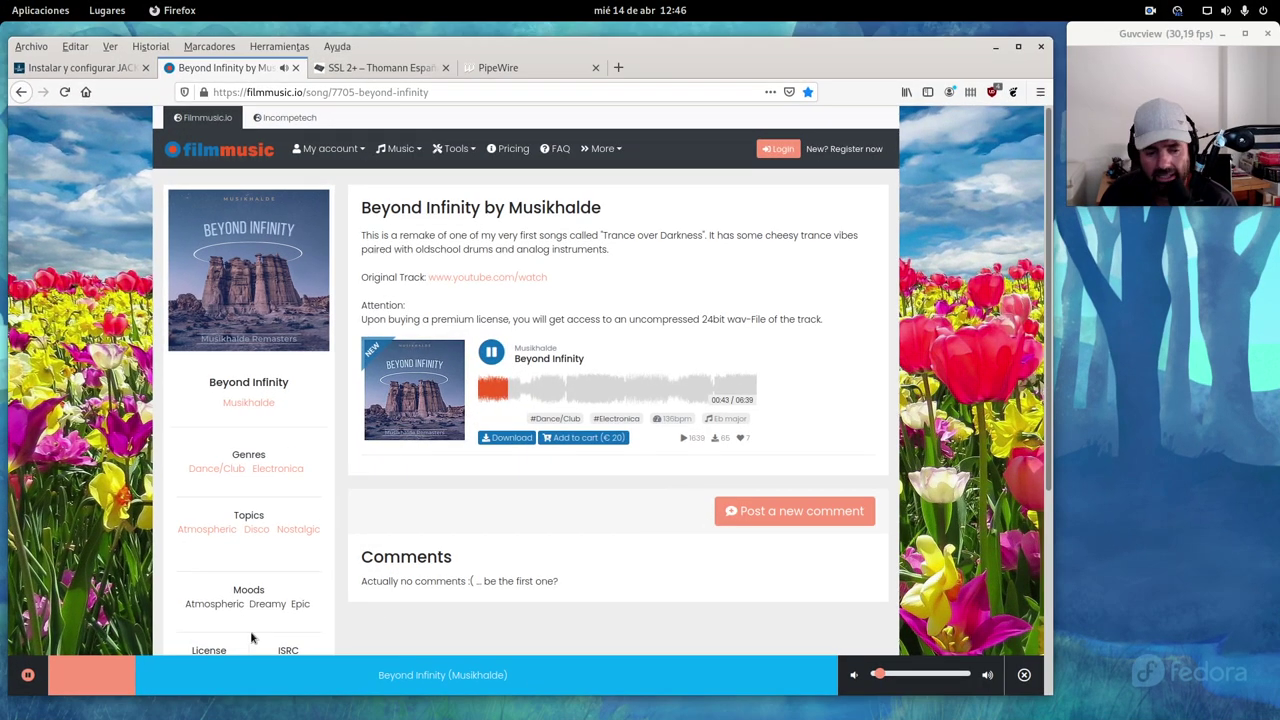
# Switch to ocenaudio and fit the entire waveform of untitled #1 in the editor
pyautogui.press('super')
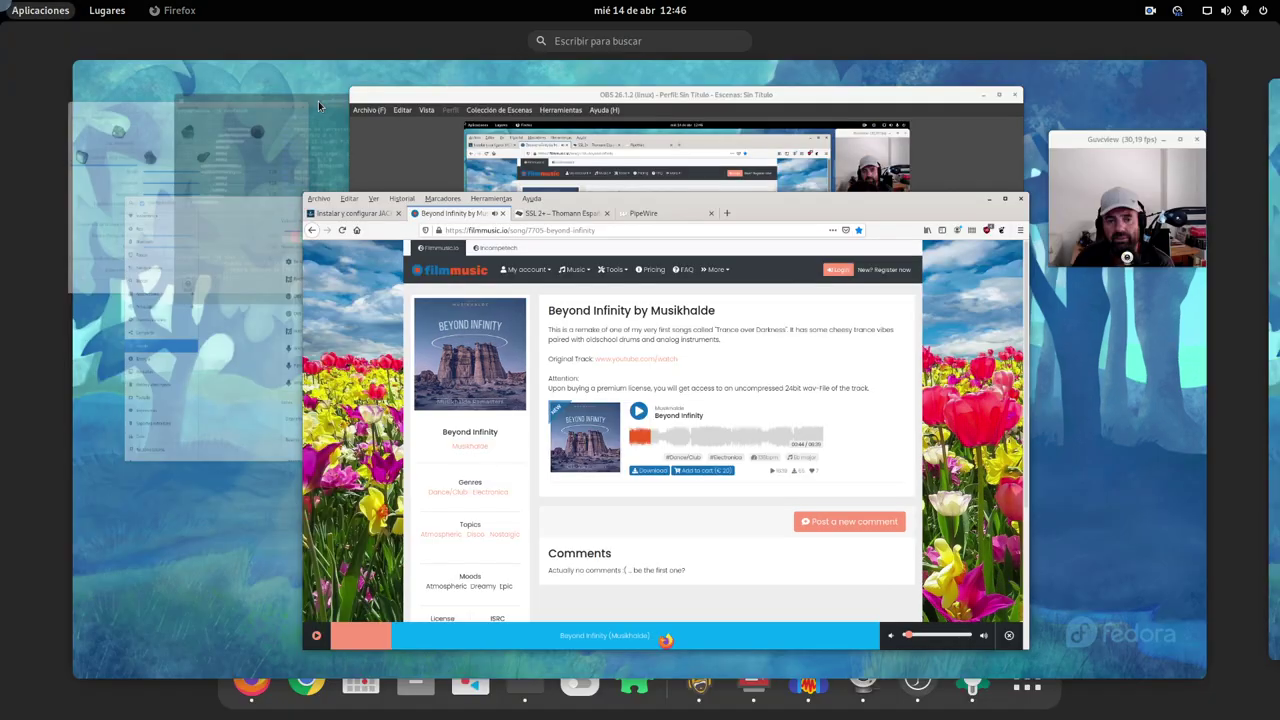
pyautogui.click(643, 81)
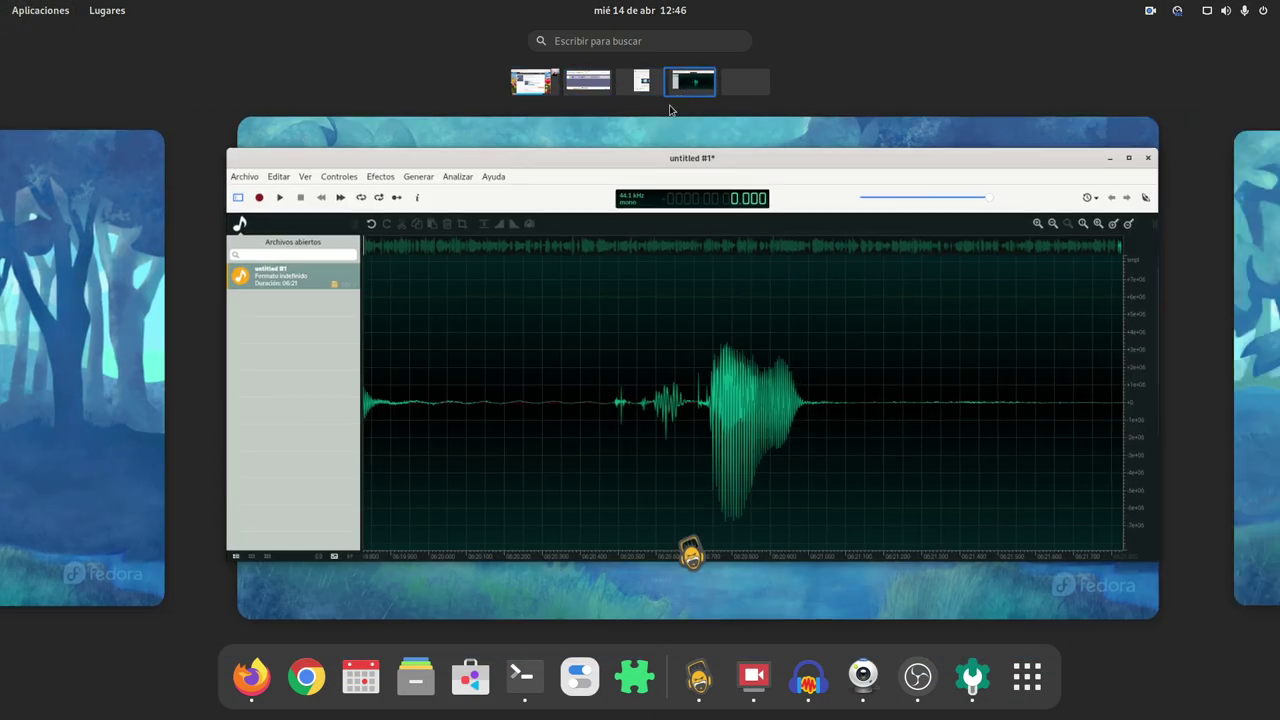
pyautogui.click(593, 320)
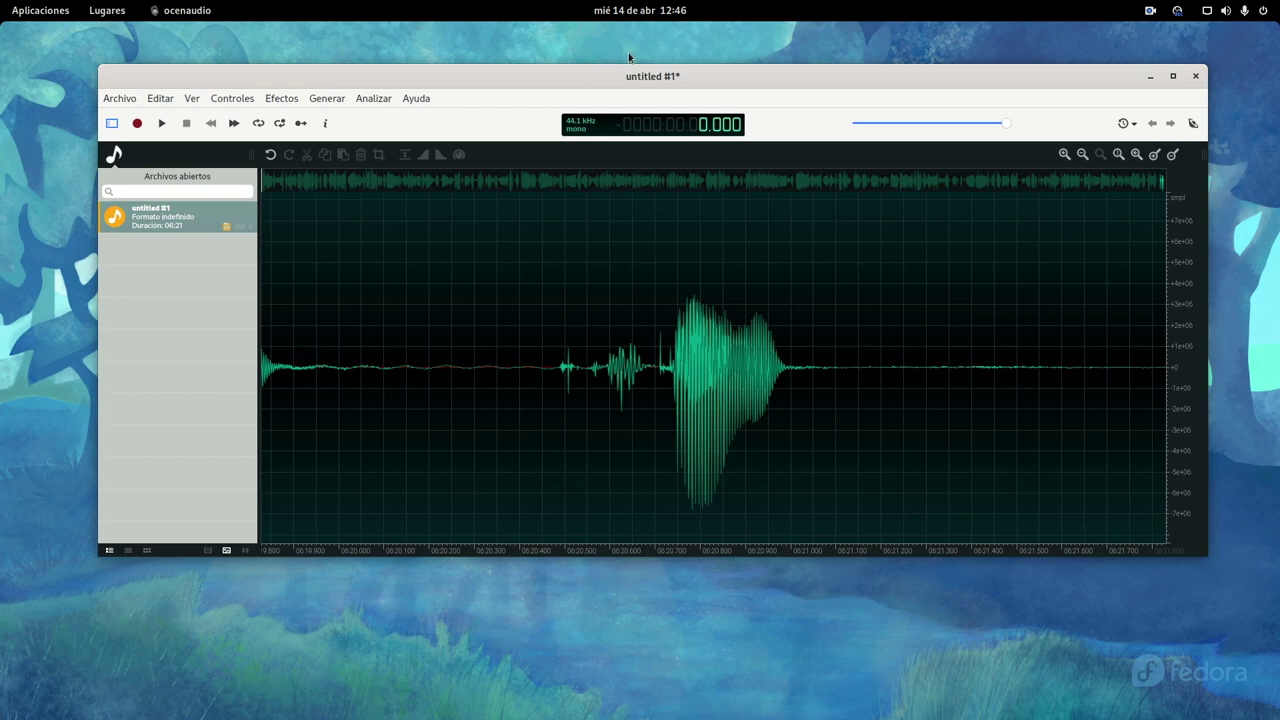
pyautogui.click(617, 311)
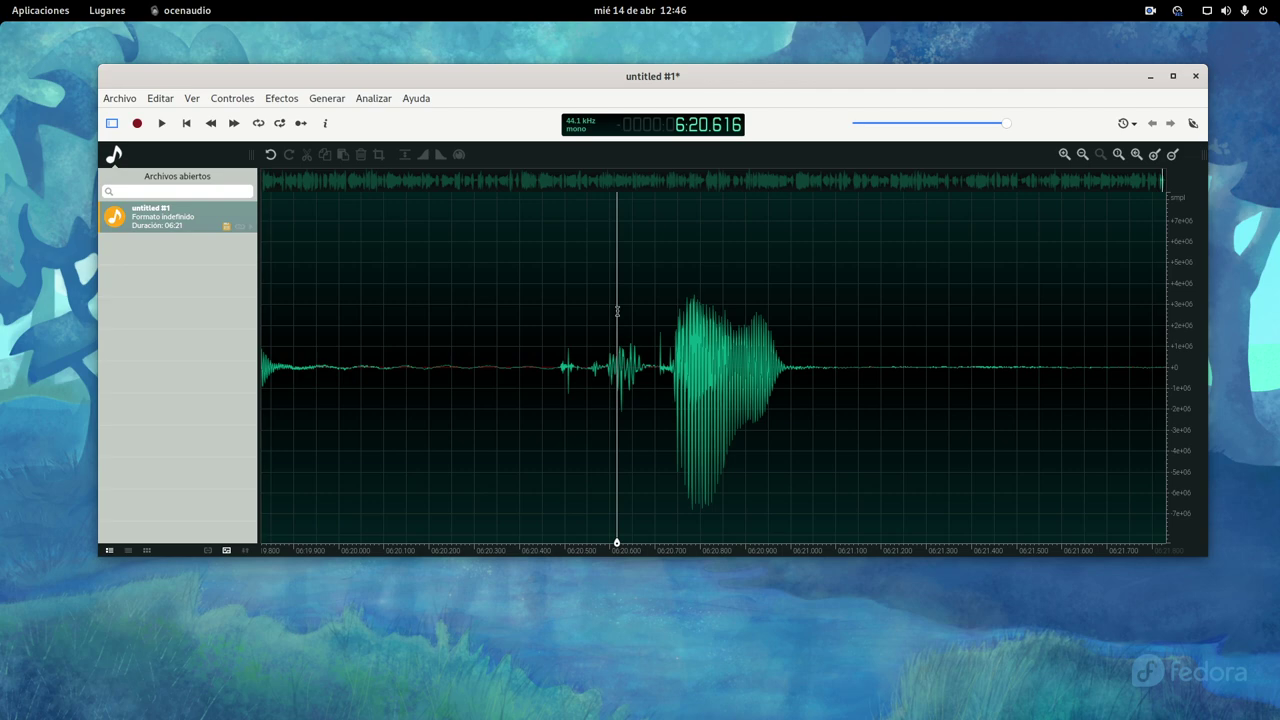
pyautogui.hotkey('ctrl', '0')
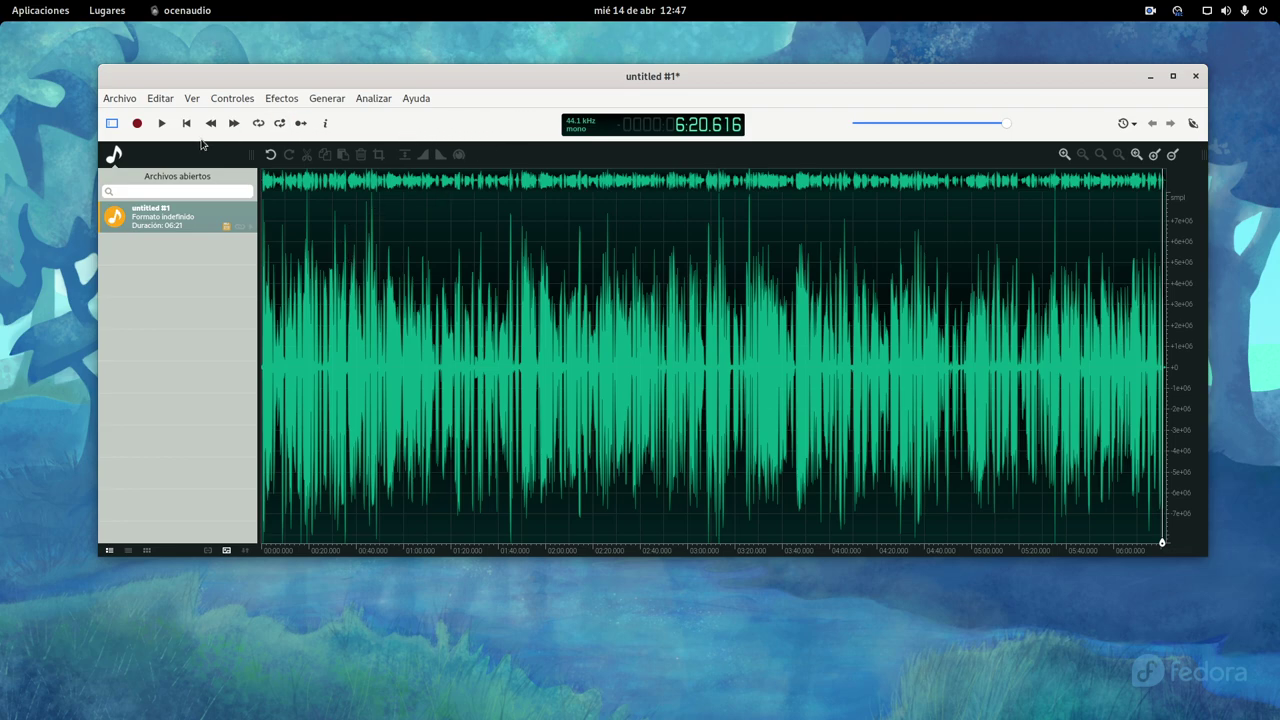
# Play the ocenaudio recording from 1:45.619 with the level meters widened, and stop playback
pyautogui.click(161, 123)
pyautogui.click(161, 123)
pyautogui.click(510, 226)
pyautogui.click(162, 124)
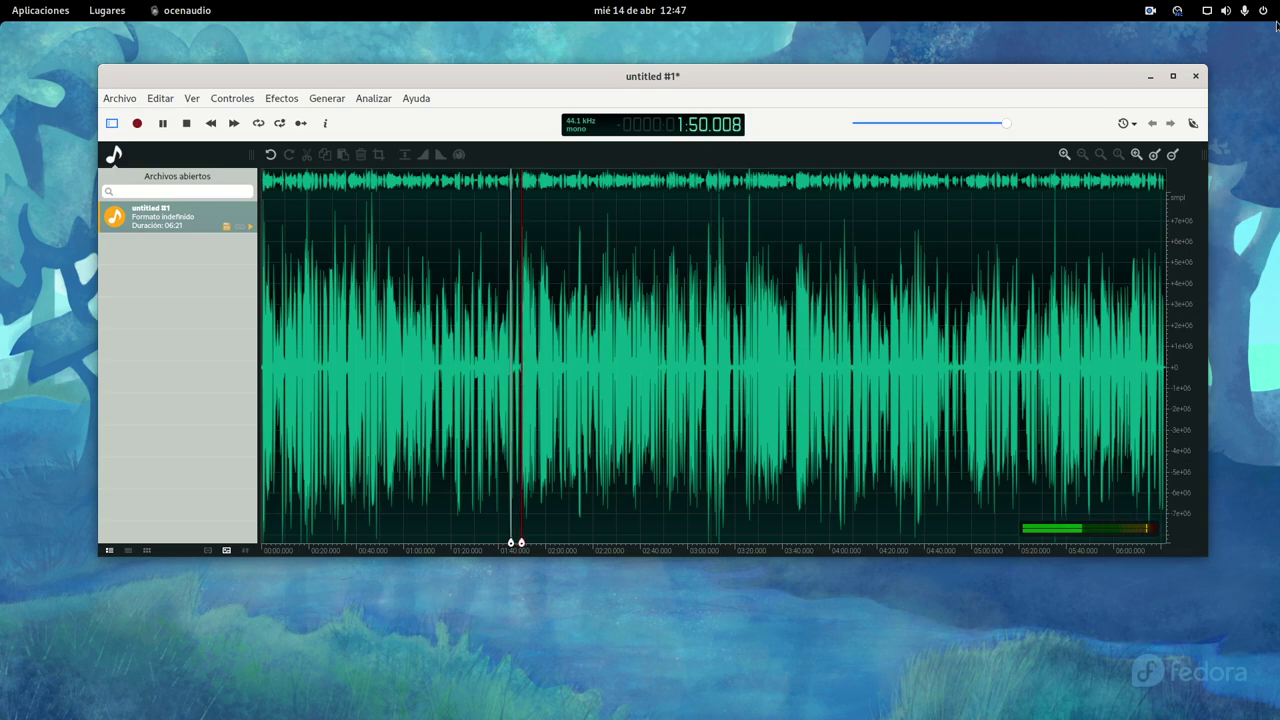
pyautogui.moveTo(1203, 160); pyautogui.dragTo(1155, 160)
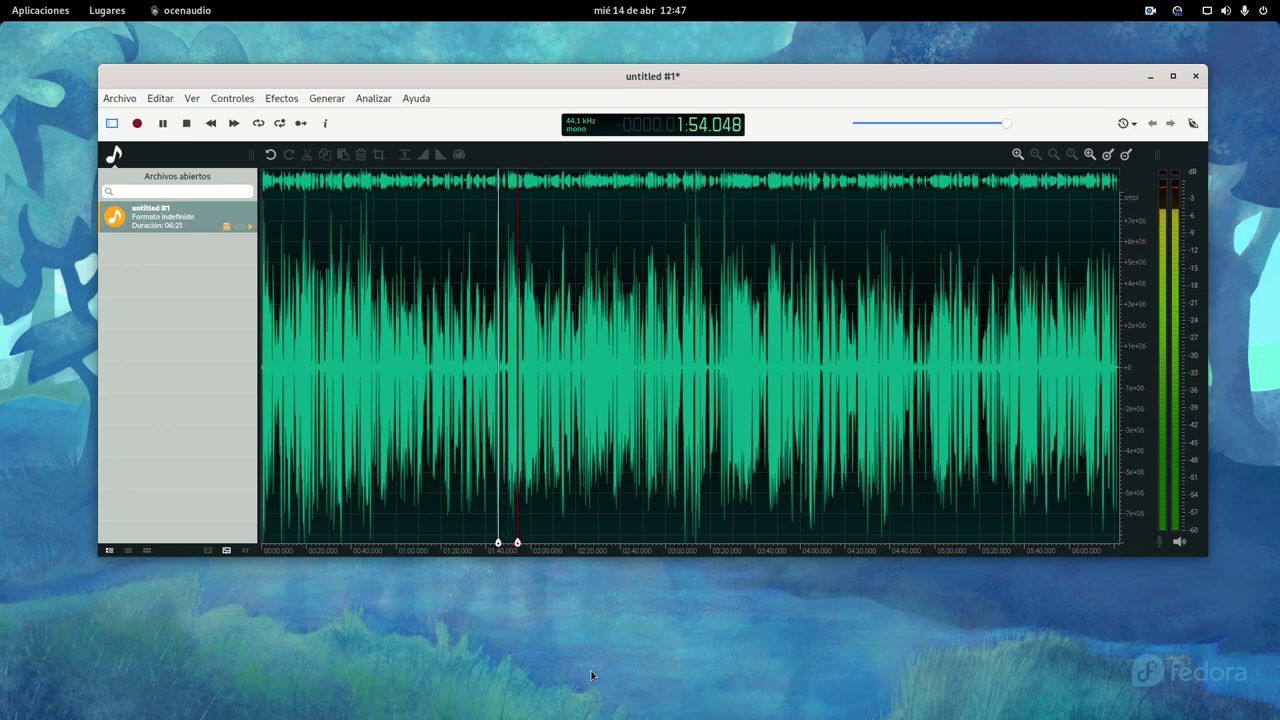
pyautogui.click(186, 123)
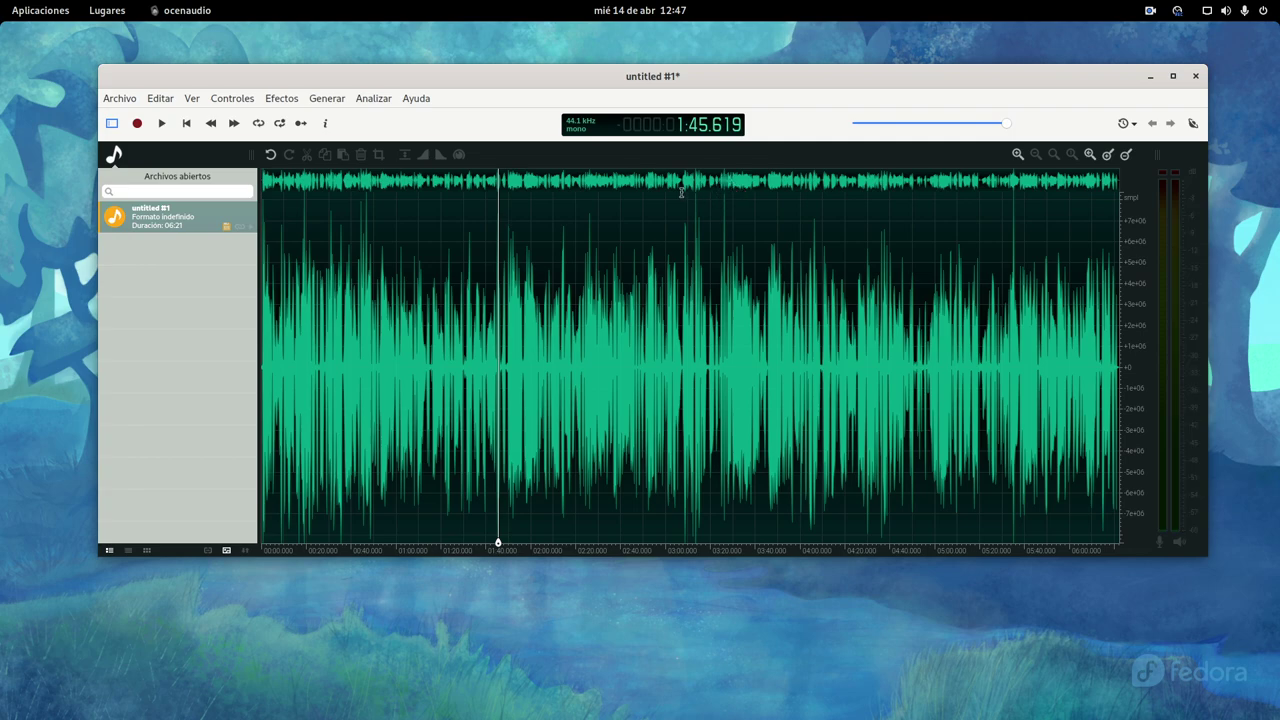
# Play the ocenaudio recording from 3:09.178 and stop playback
pyautogui.click(685, 430)
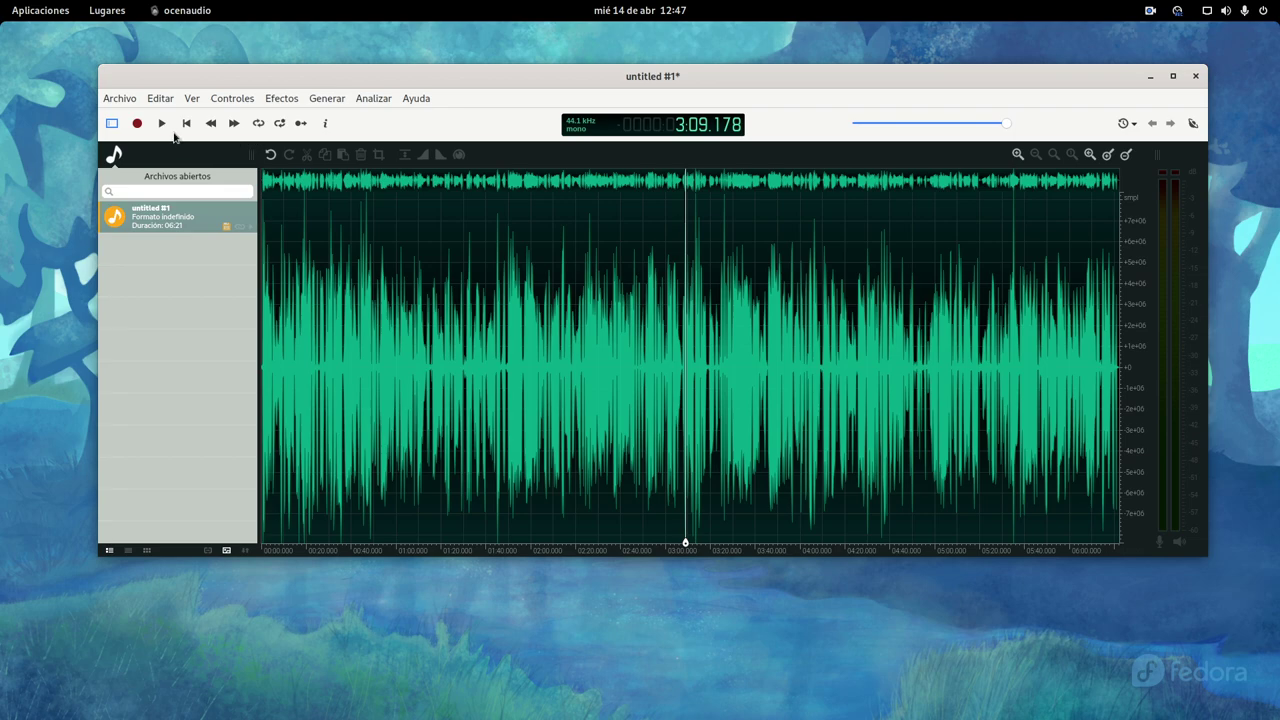
pyautogui.click(163, 124)
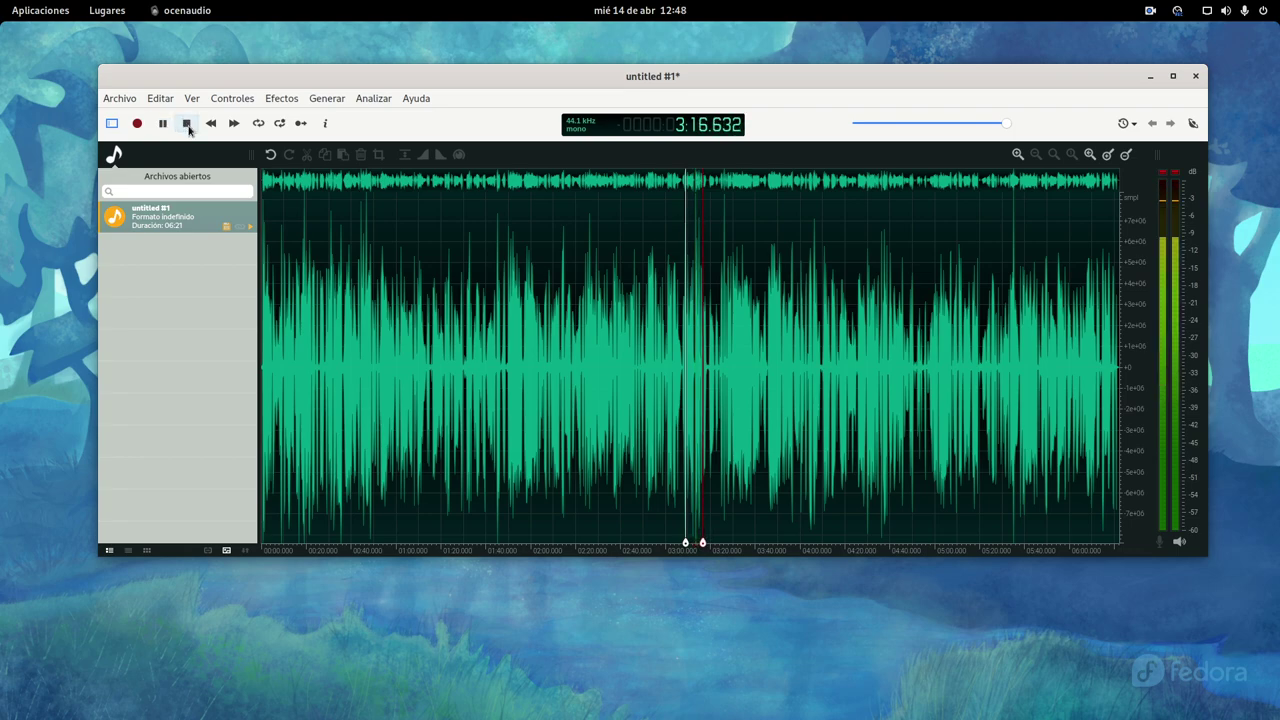
pyautogui.click(187, 124)
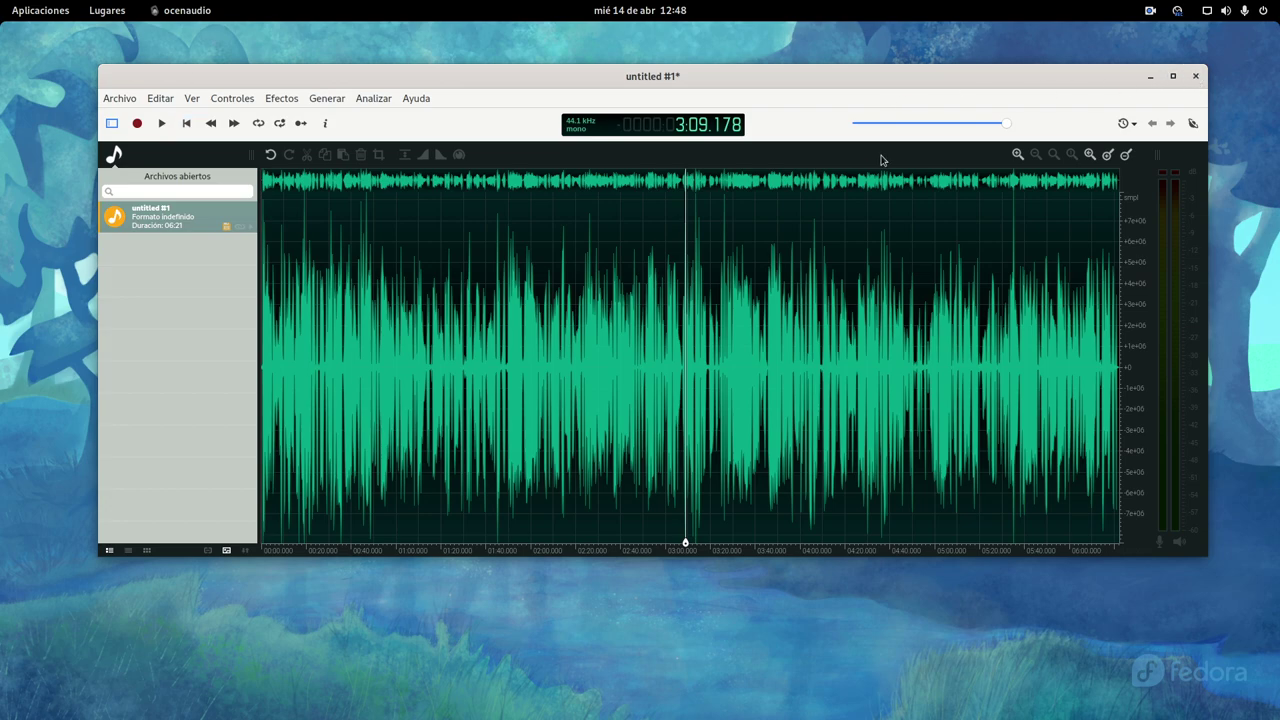
# Switch to SimpleScreenRecorder, save the running screen recording, and return to its start page
pyautogui.moveTo(2, 2)
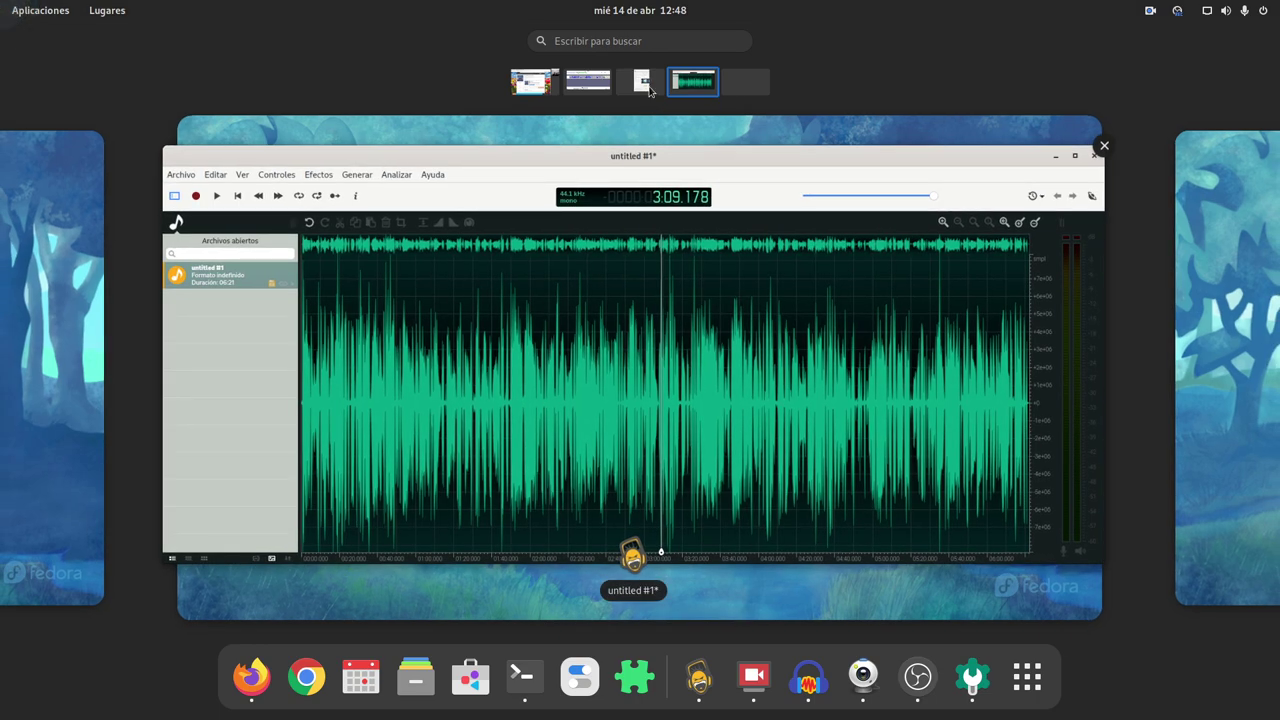
pyautogui.scroll(1, 608, 438)
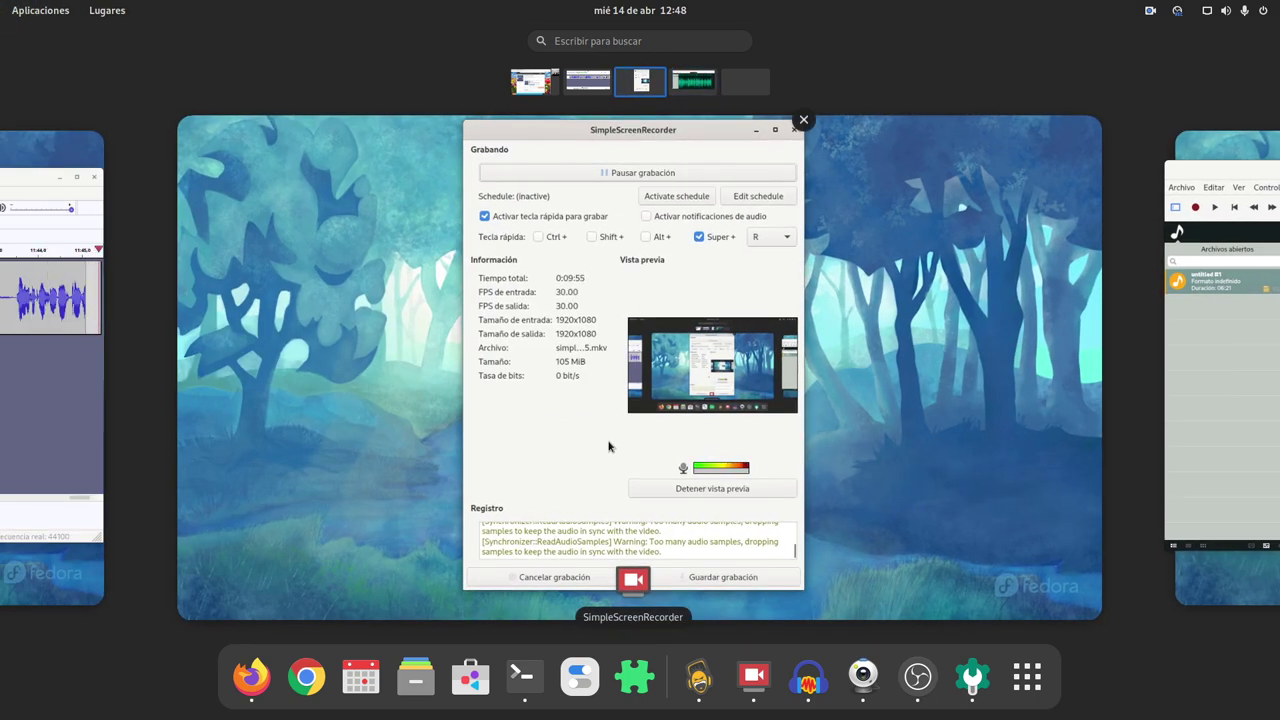
pyautogui.click(698, 285)
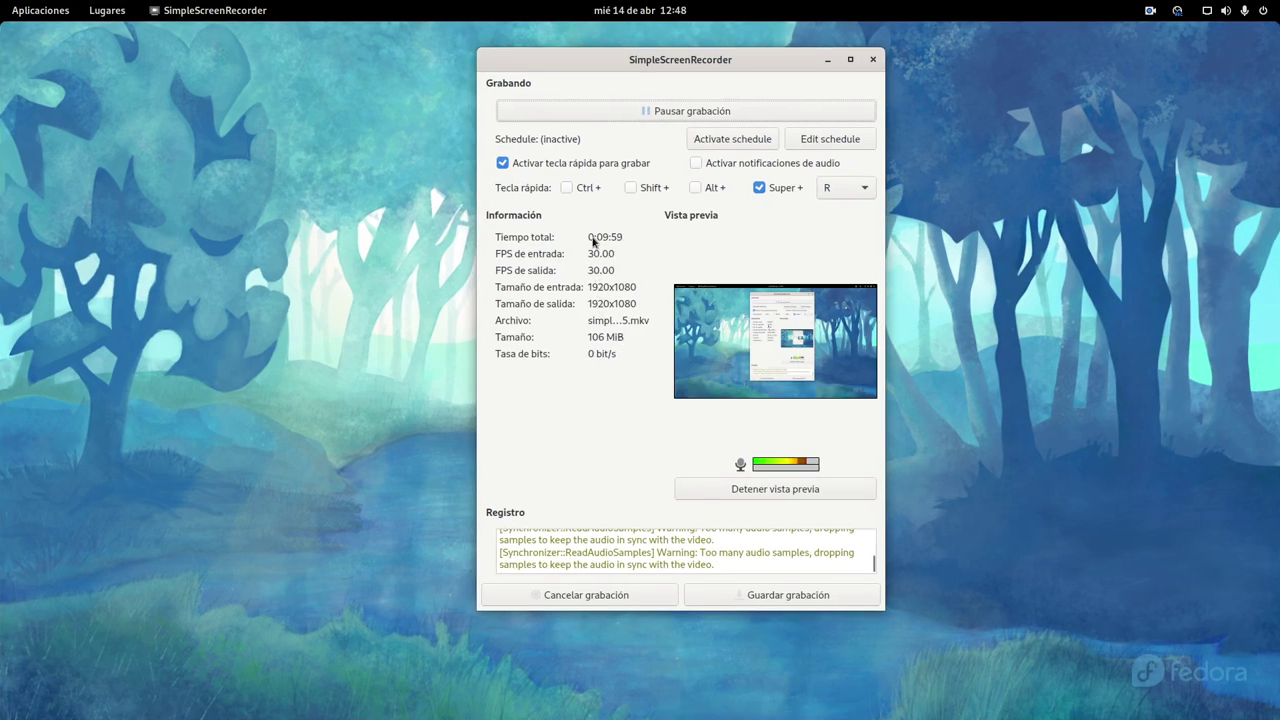
pyautogui.click(660, 115)
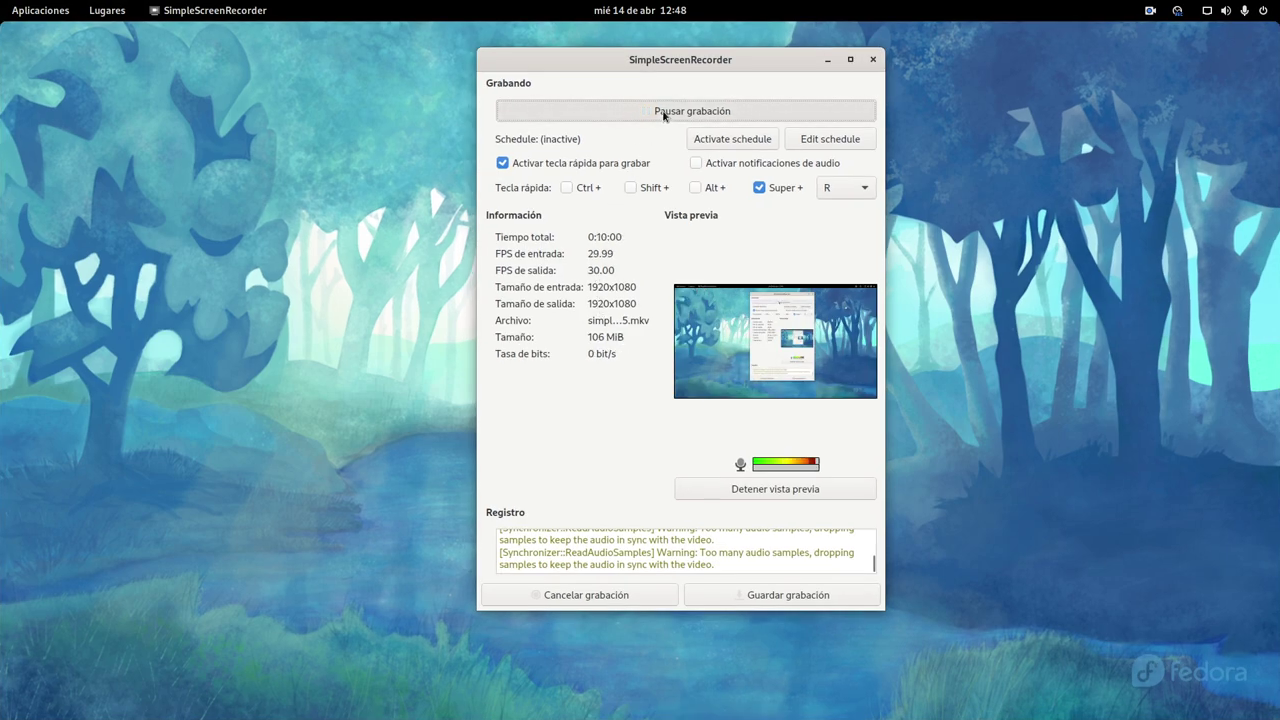
pyautogui.click(783, 598)
pyautogui.click(773, 603)
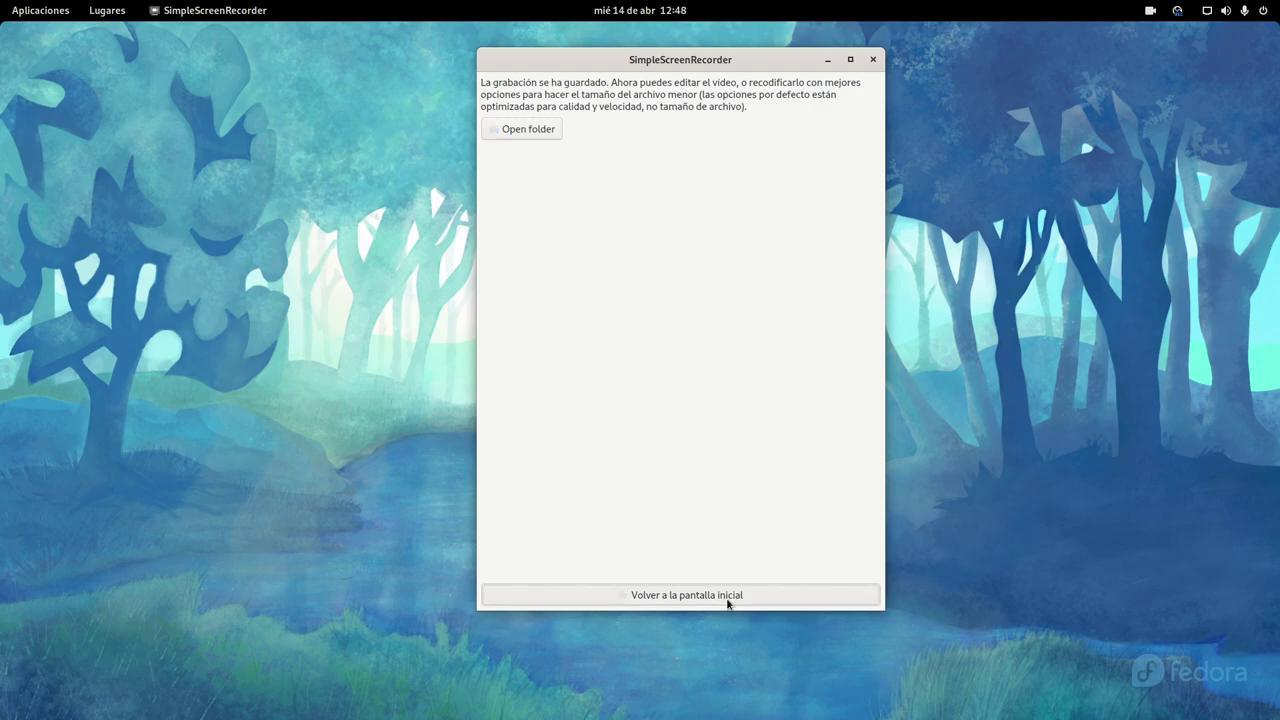
# Open the Vídeos folder in the file manager and open simplescreenrecorder-2021-04-14_12.38.25.mkv with Celluloid
pyautogui.moveTo(1, 1)
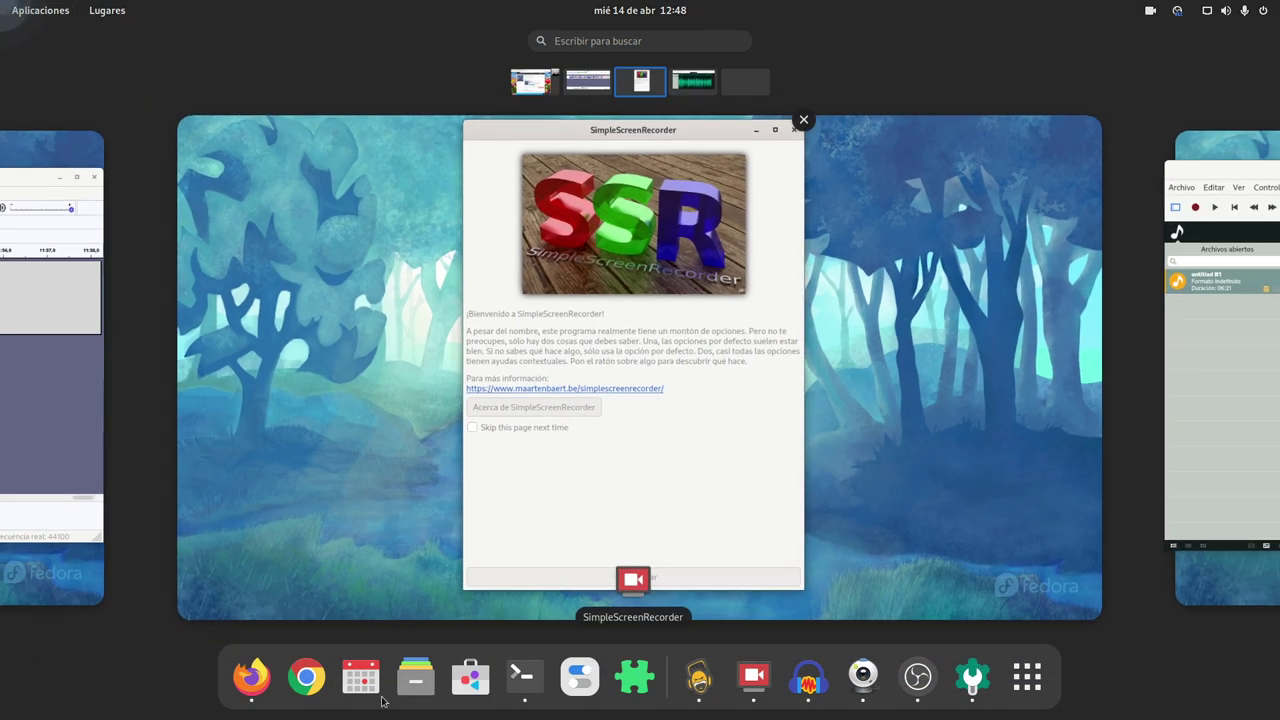
pyautogui.click(415, 677)
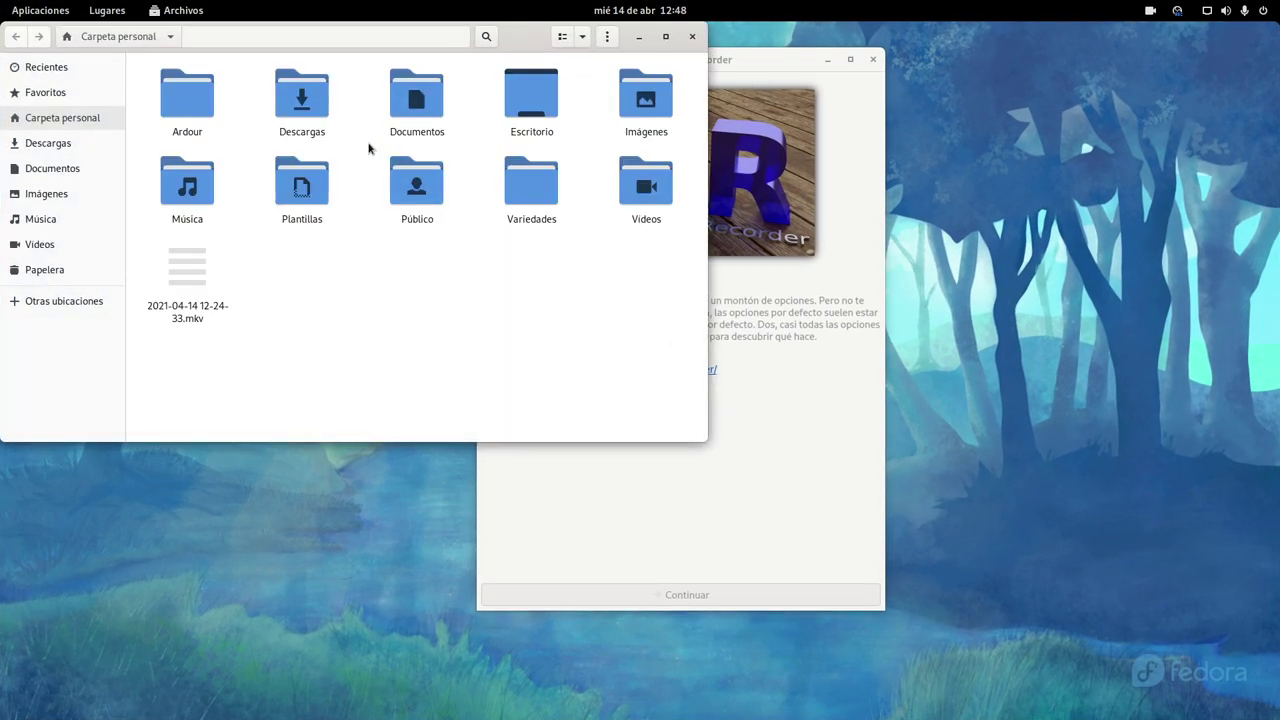
pyautogui.moveTo(406, 49); pyautogui.dragTo(645, 97)
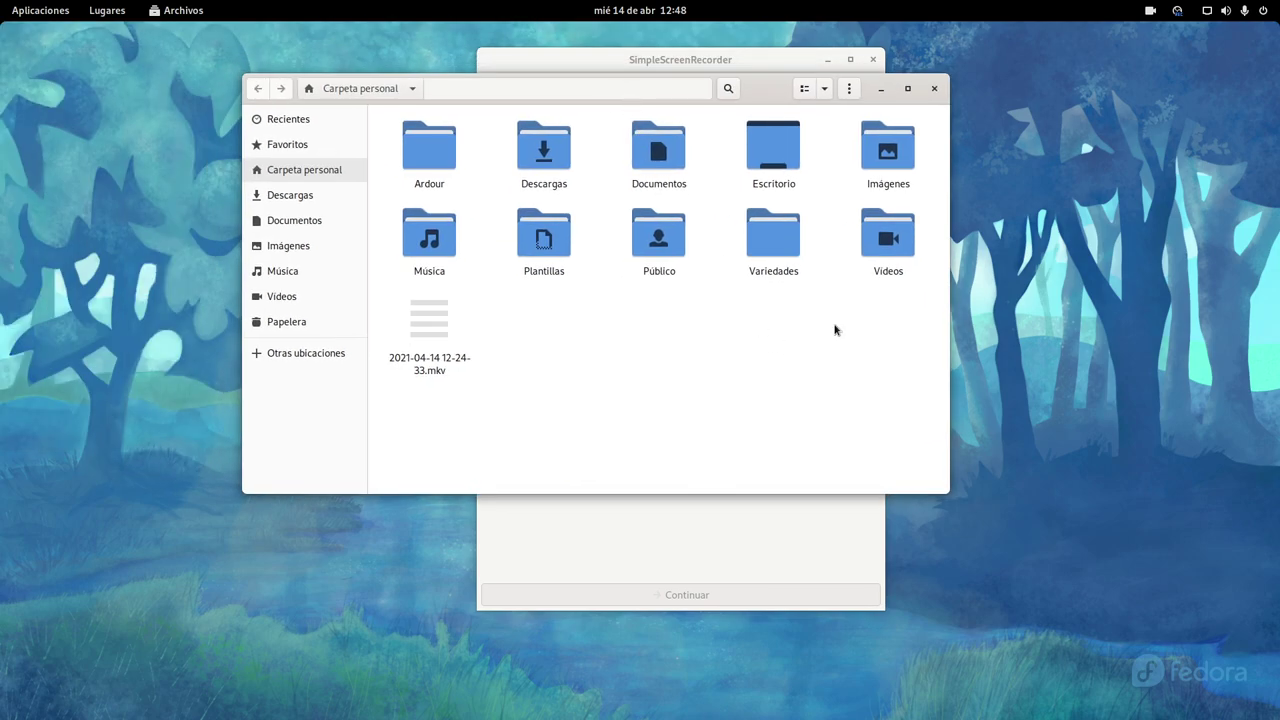
pyautogui.doubleClick(888, 236)
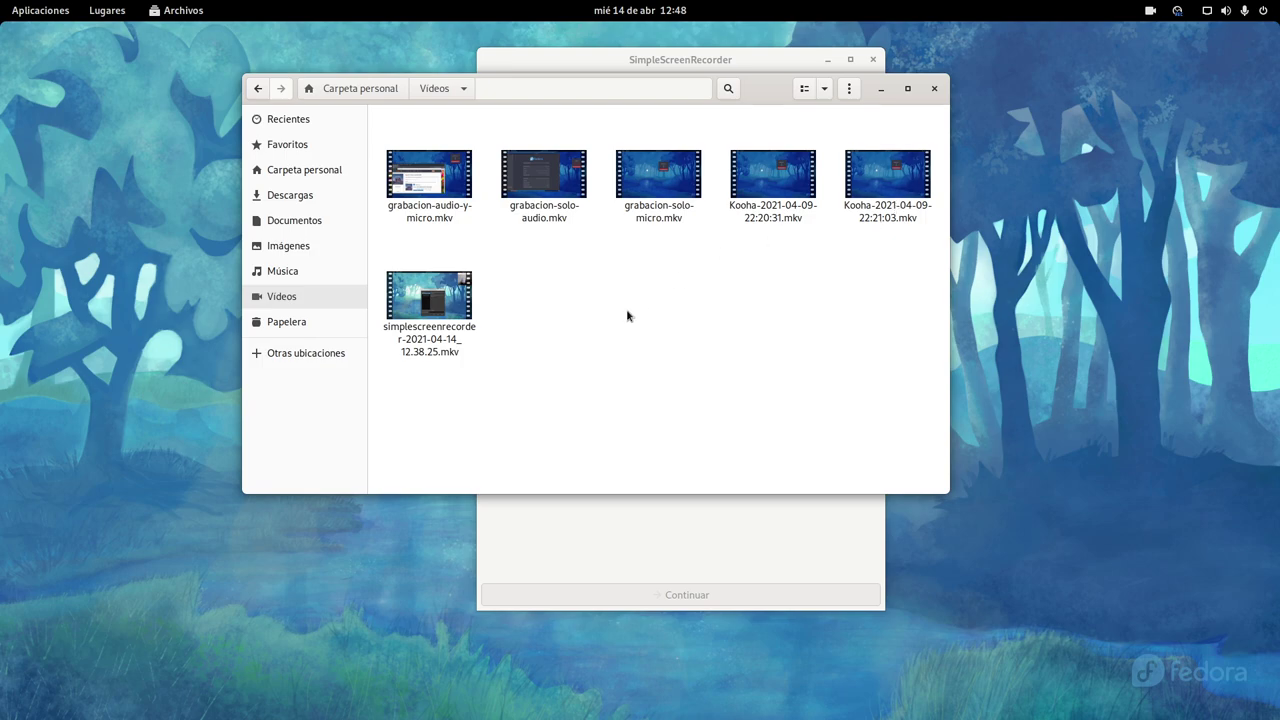
pyautogui.rightClick(433, 302)
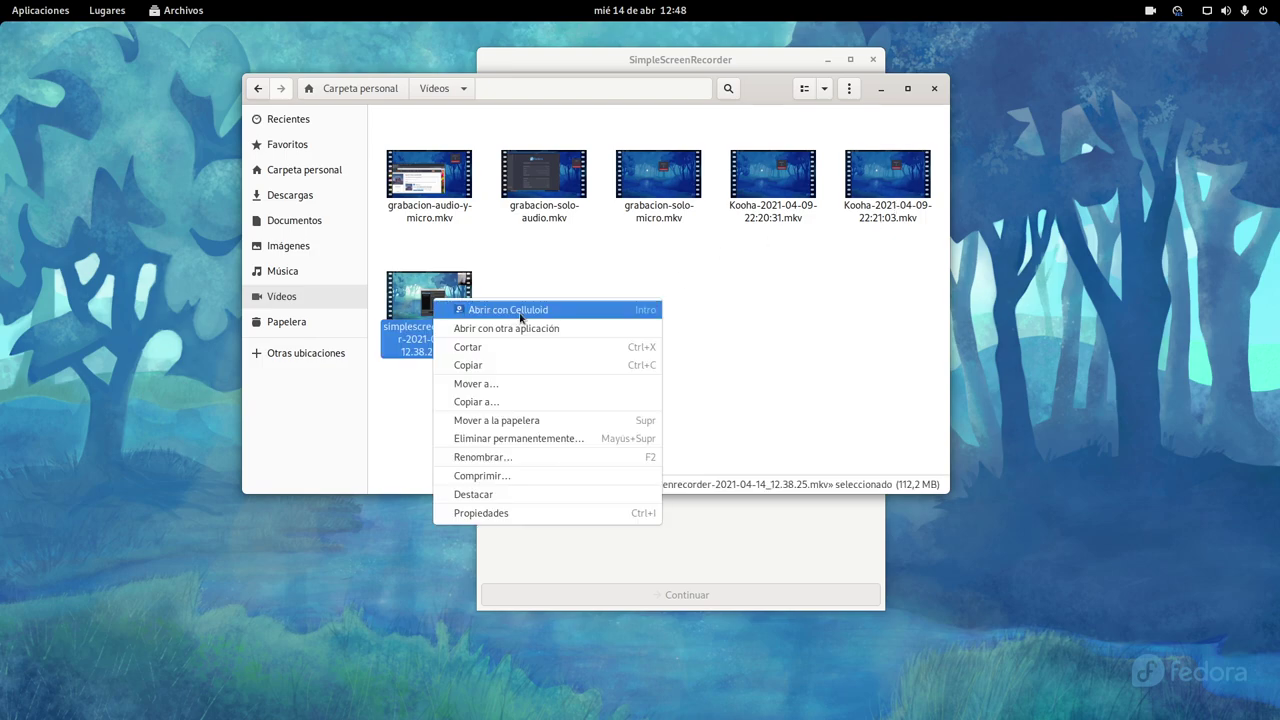
pyautogui.click(520, 314)
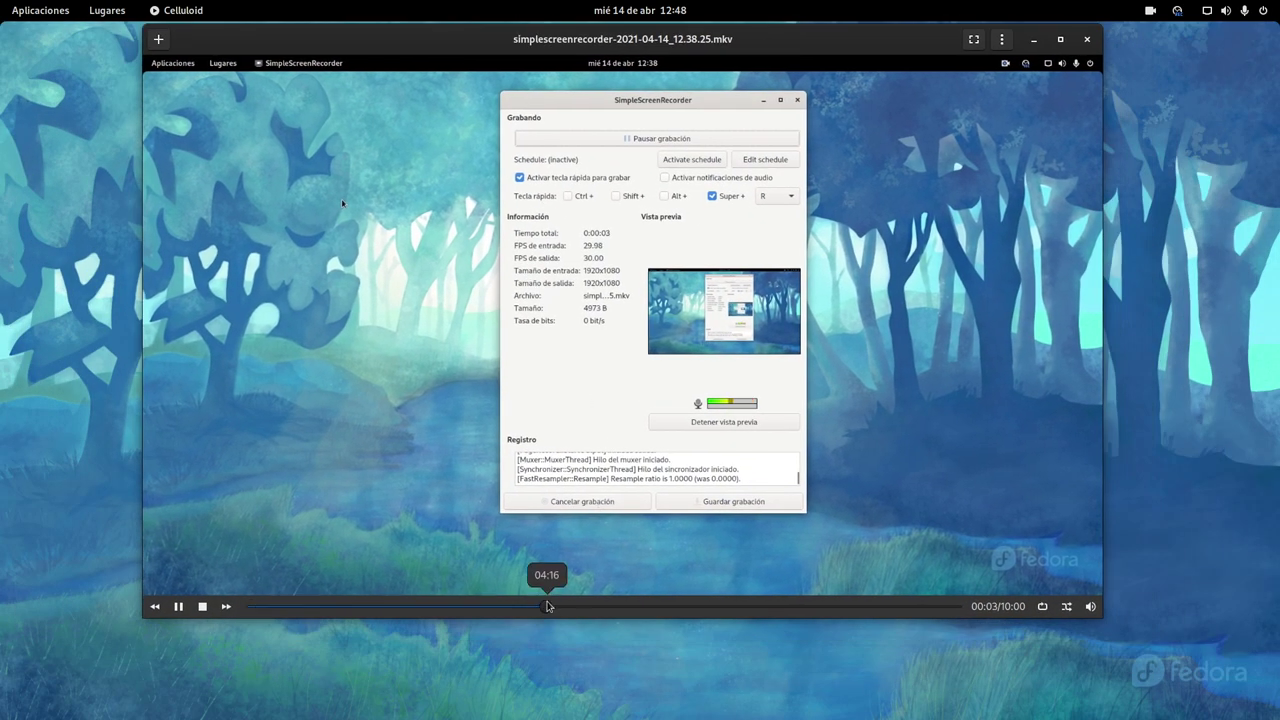
# Review the screen recording at about 04:13, 06:27 and 07:50, pausing and resuming playback between the passages
pyautogui.click(548, 606)
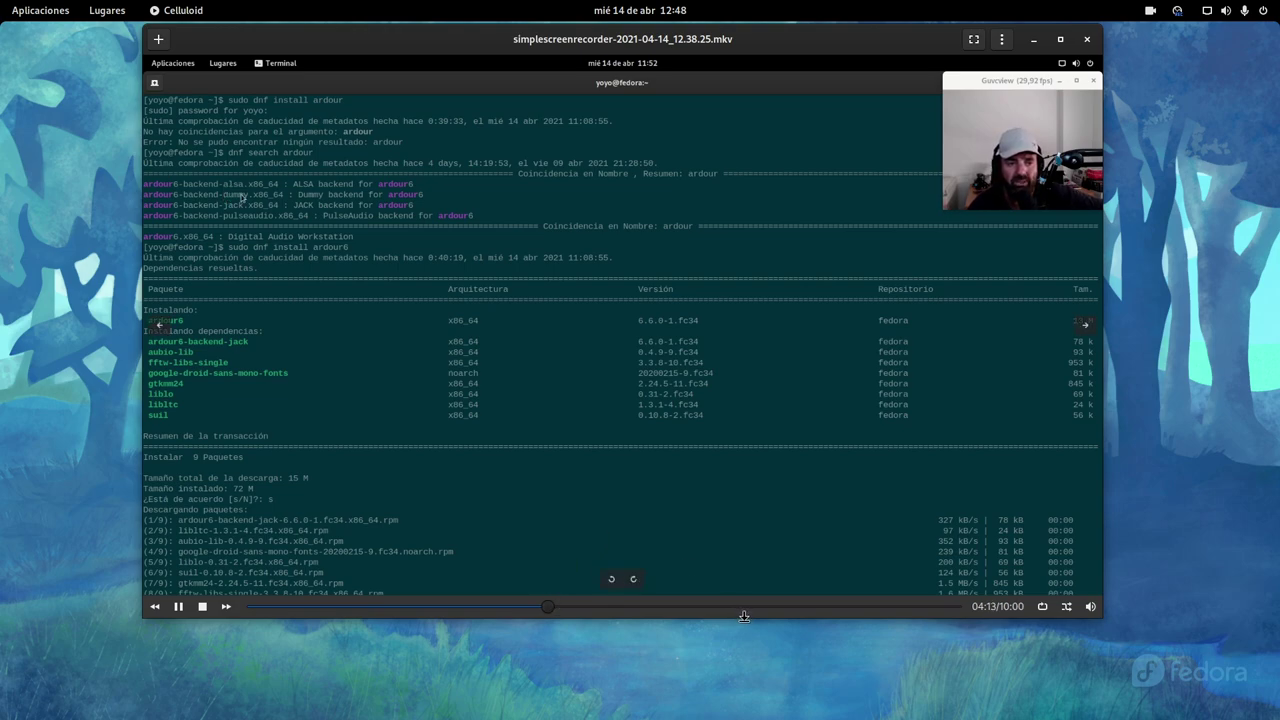
pyautogui.click(178, 607)
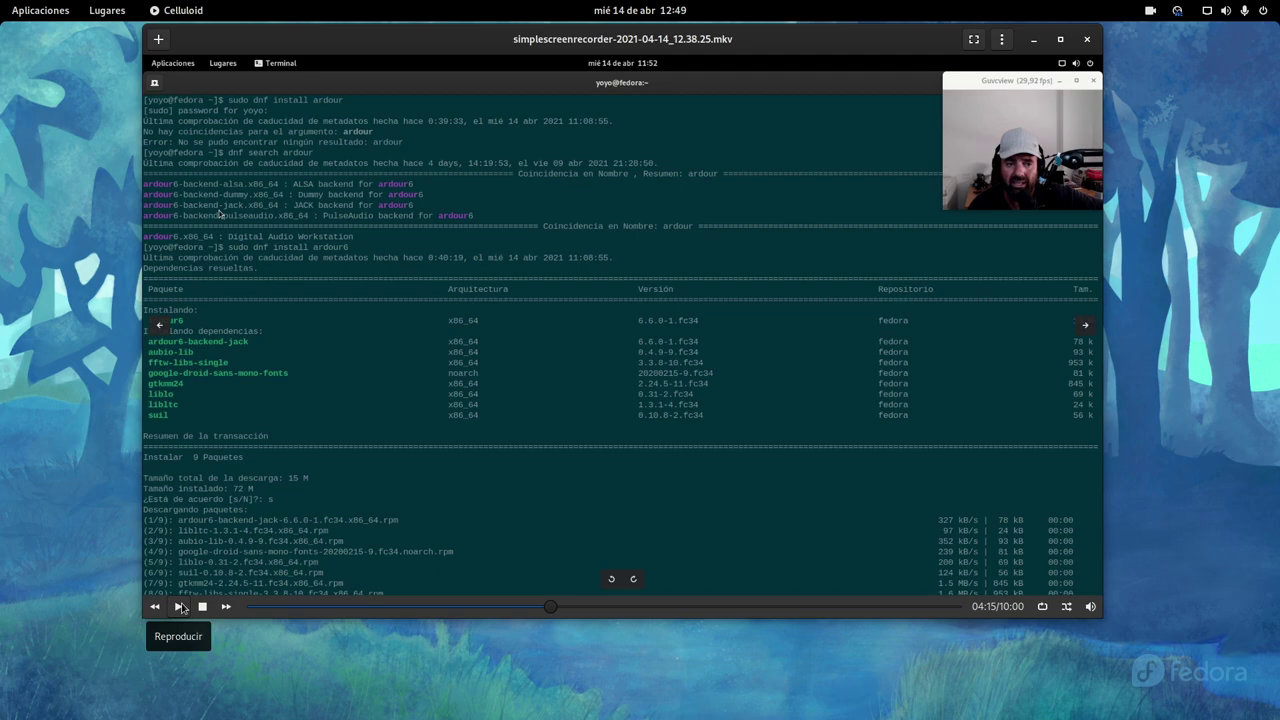
pyautogui.click(708, 610)
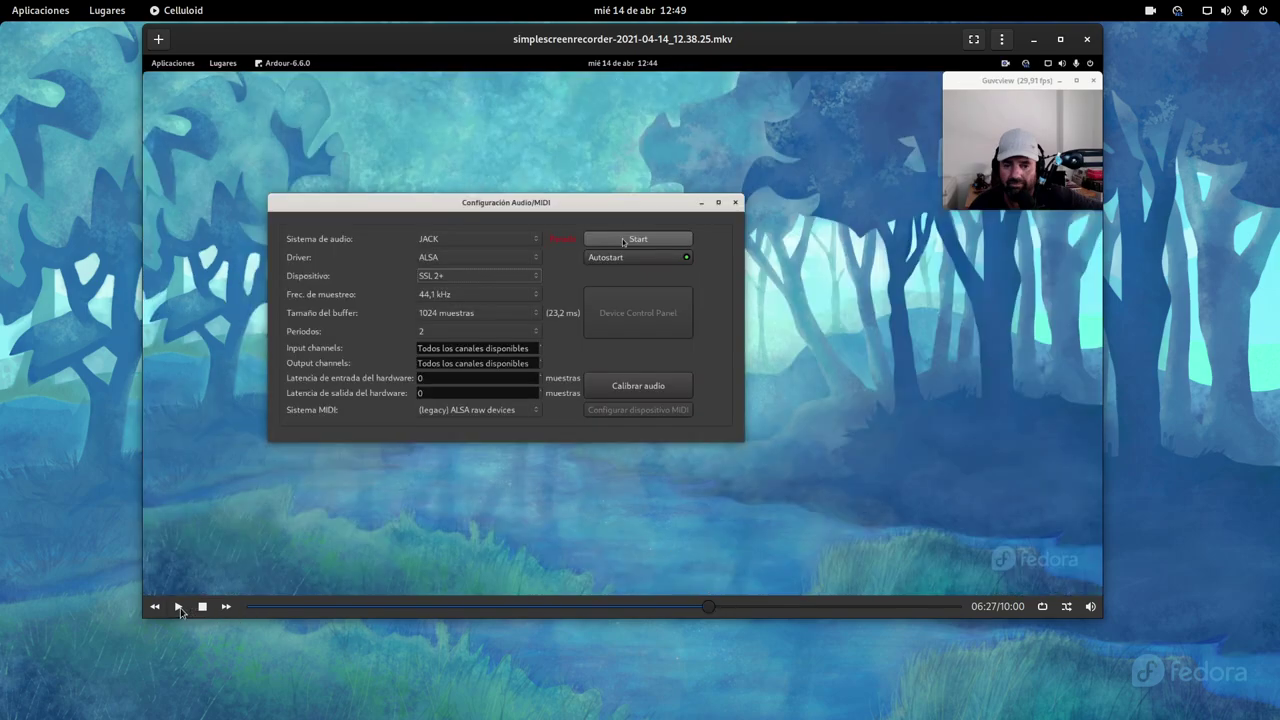
pyautogui.click(180, 610)
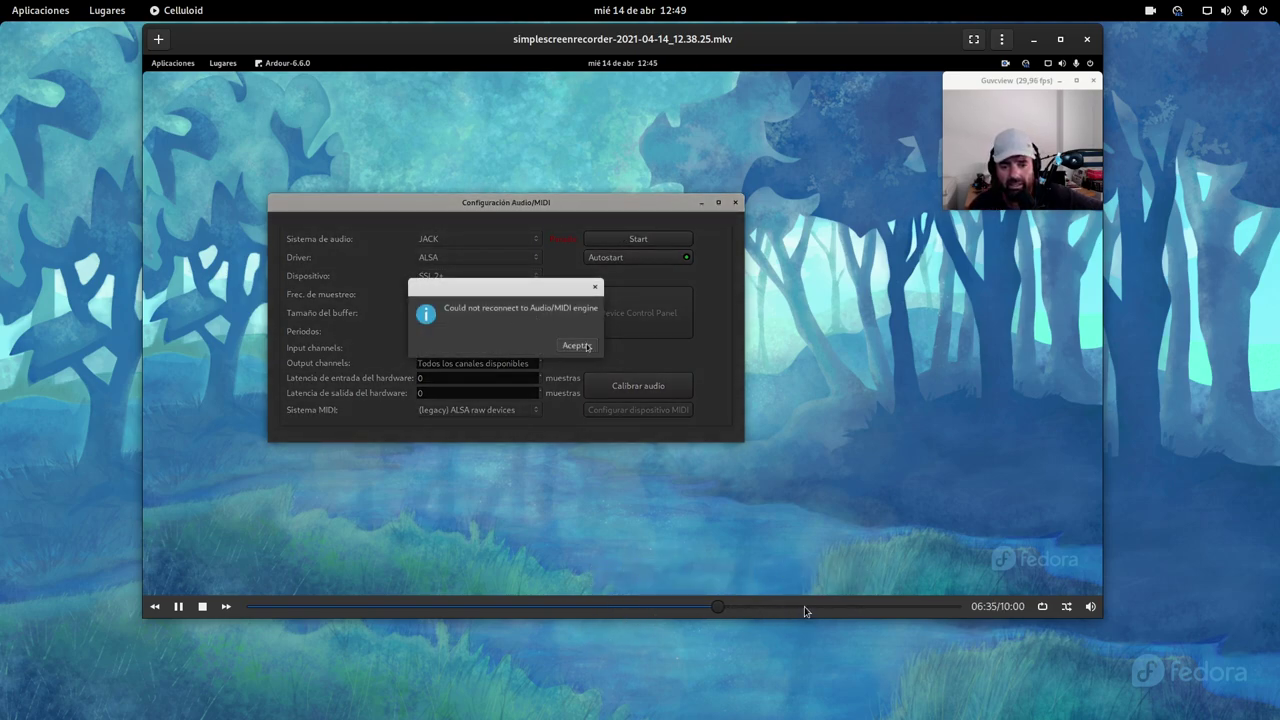
pyautogui.click(804, 606)
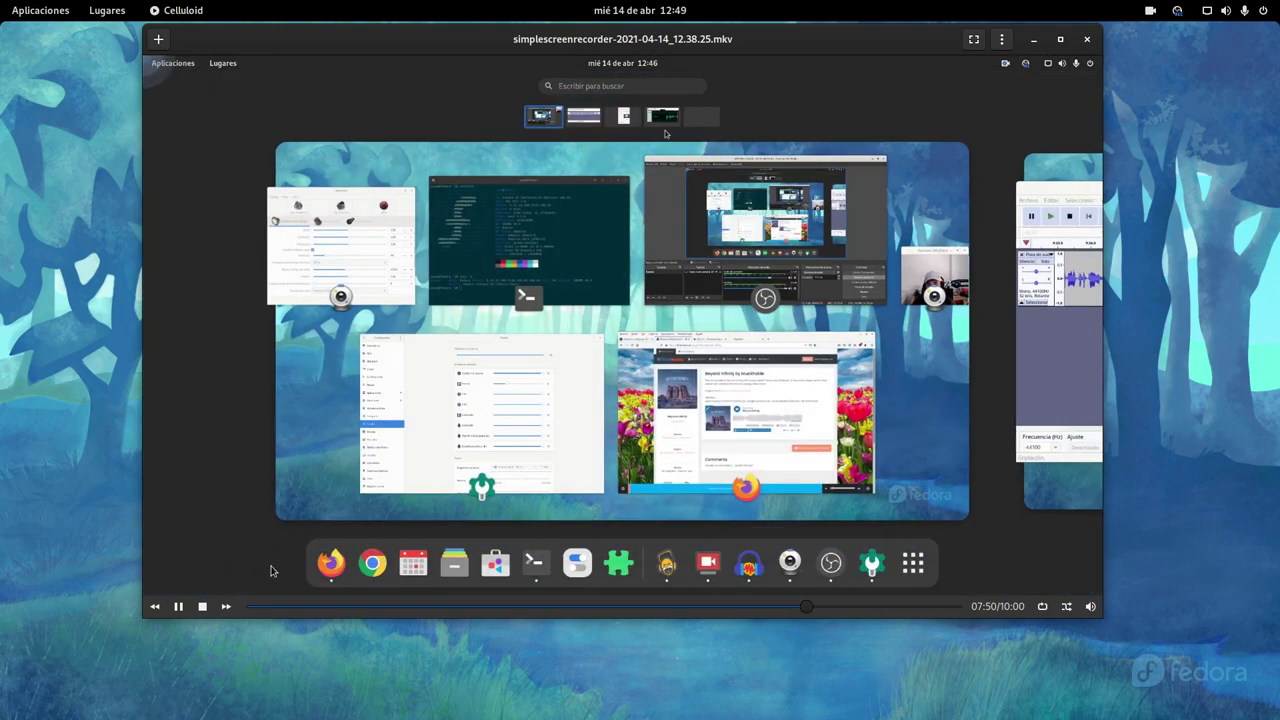
# Resume and pause the screen recording briefly, and close the Celluloid player and the file manager window
pyautogui.click(178, 608)
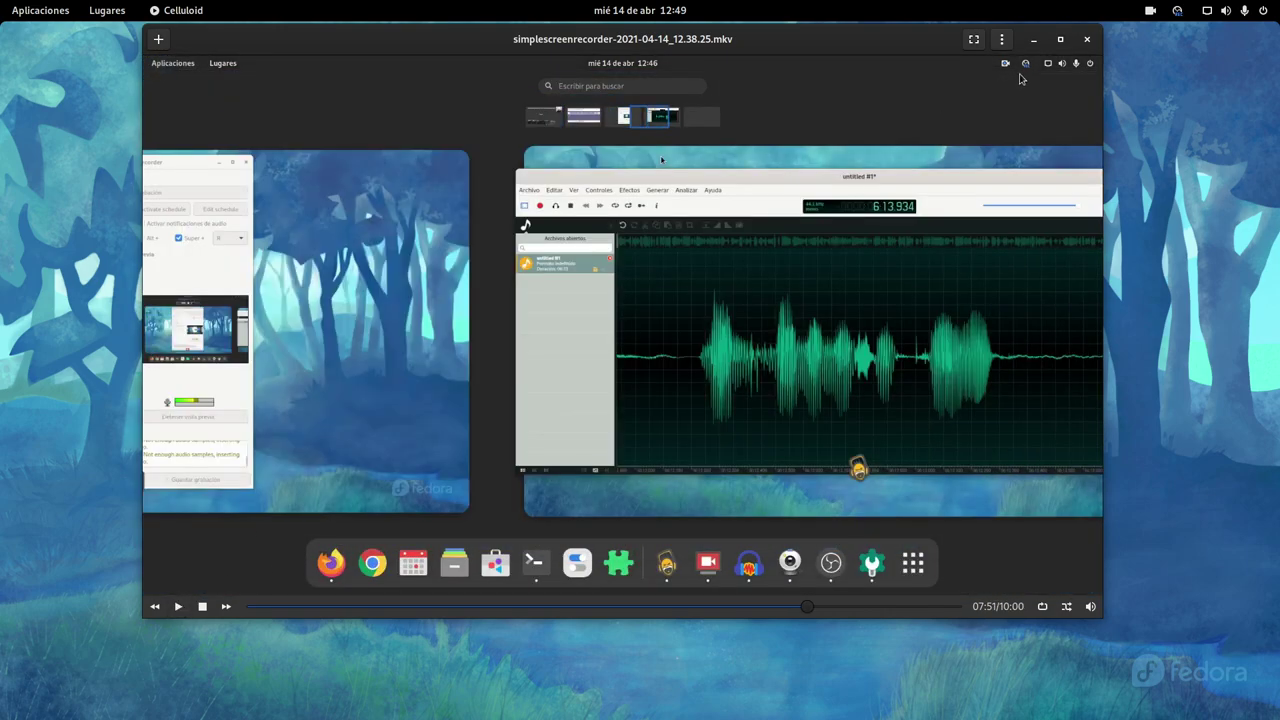
pyautogui.click(1087, 39)
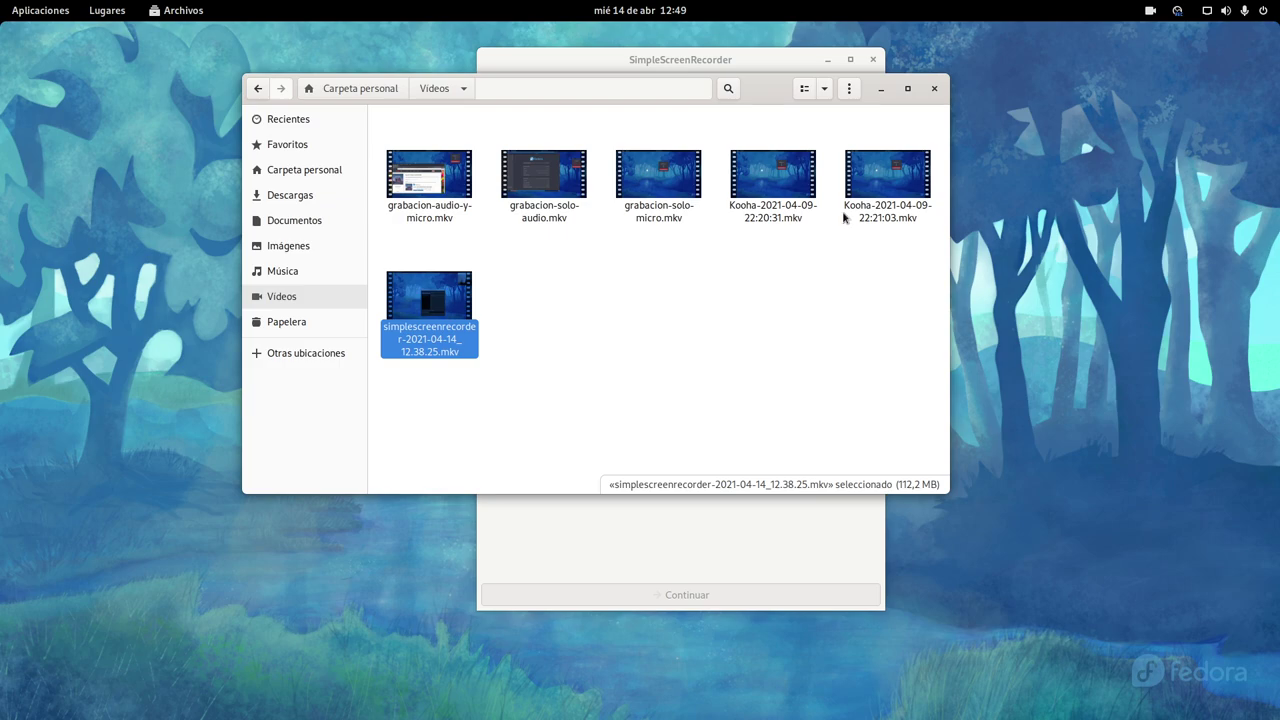
pyautogui.click(934, 88)
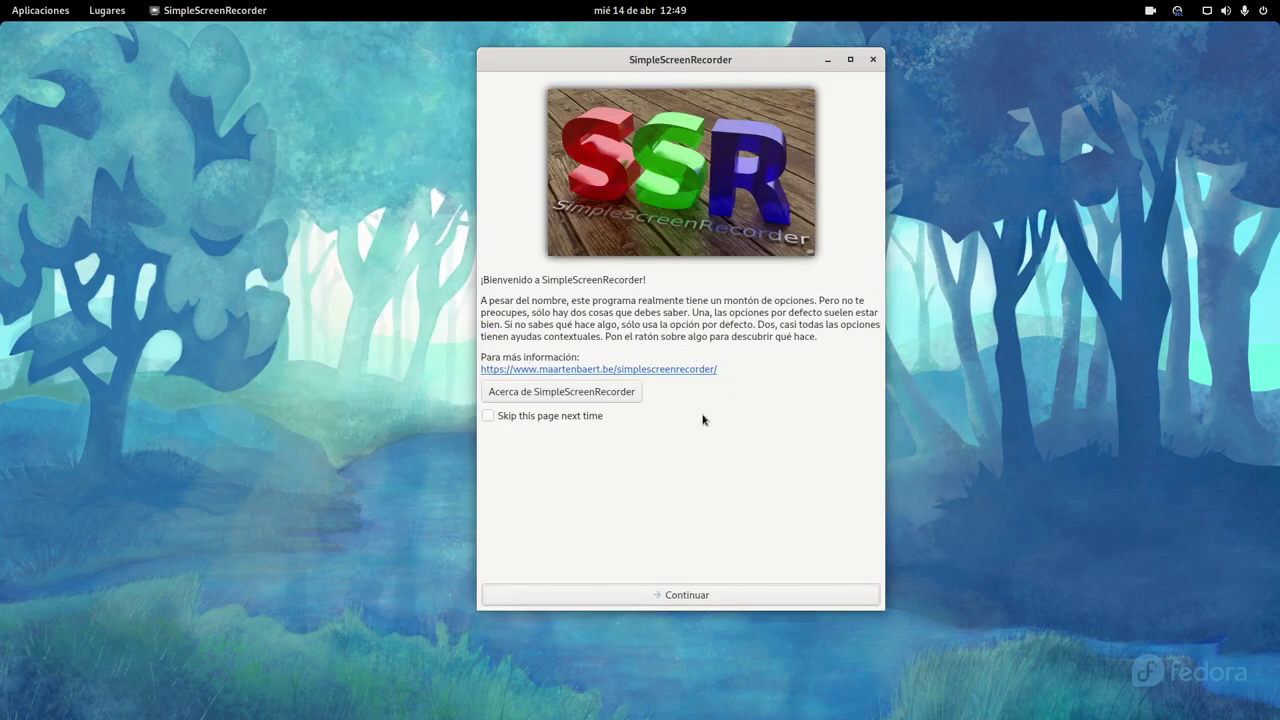
# Switch to Audacity, stop its running recording, and enlarge the audio track's height
pyautogui.moveTo(2, 2)
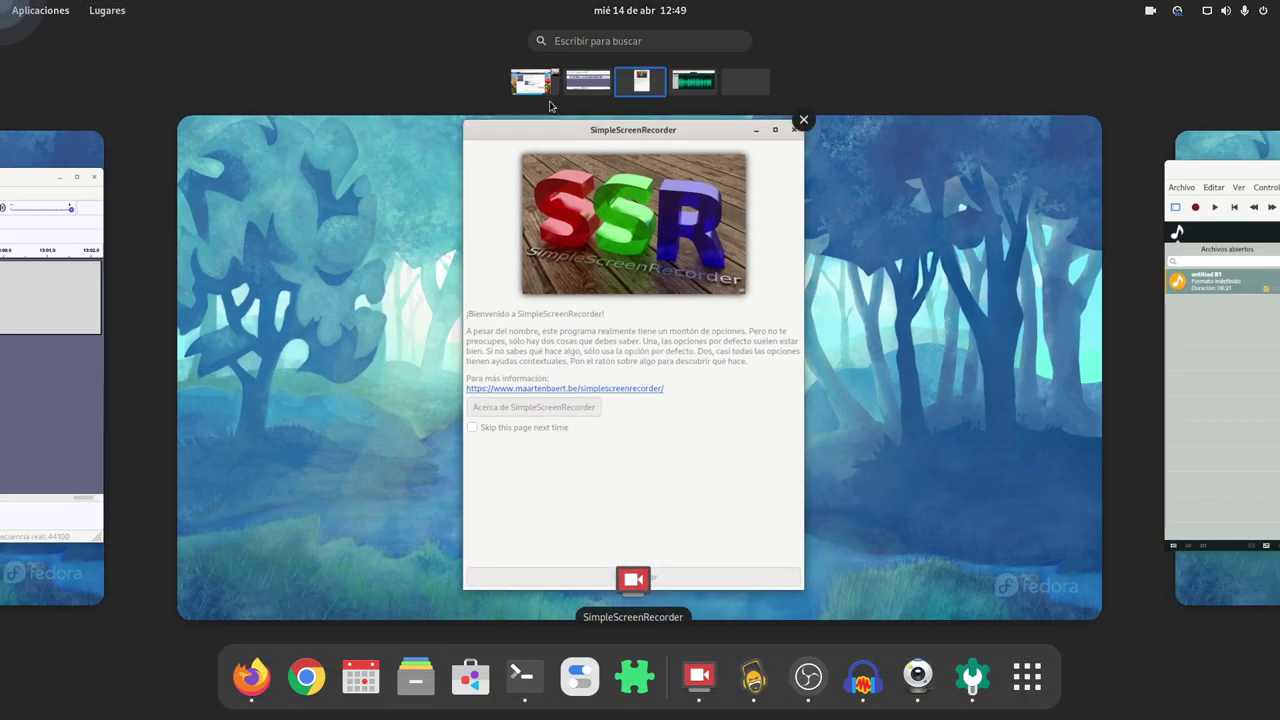
pyautogui.click(590, 85)
pyautogui.click(580, 427)
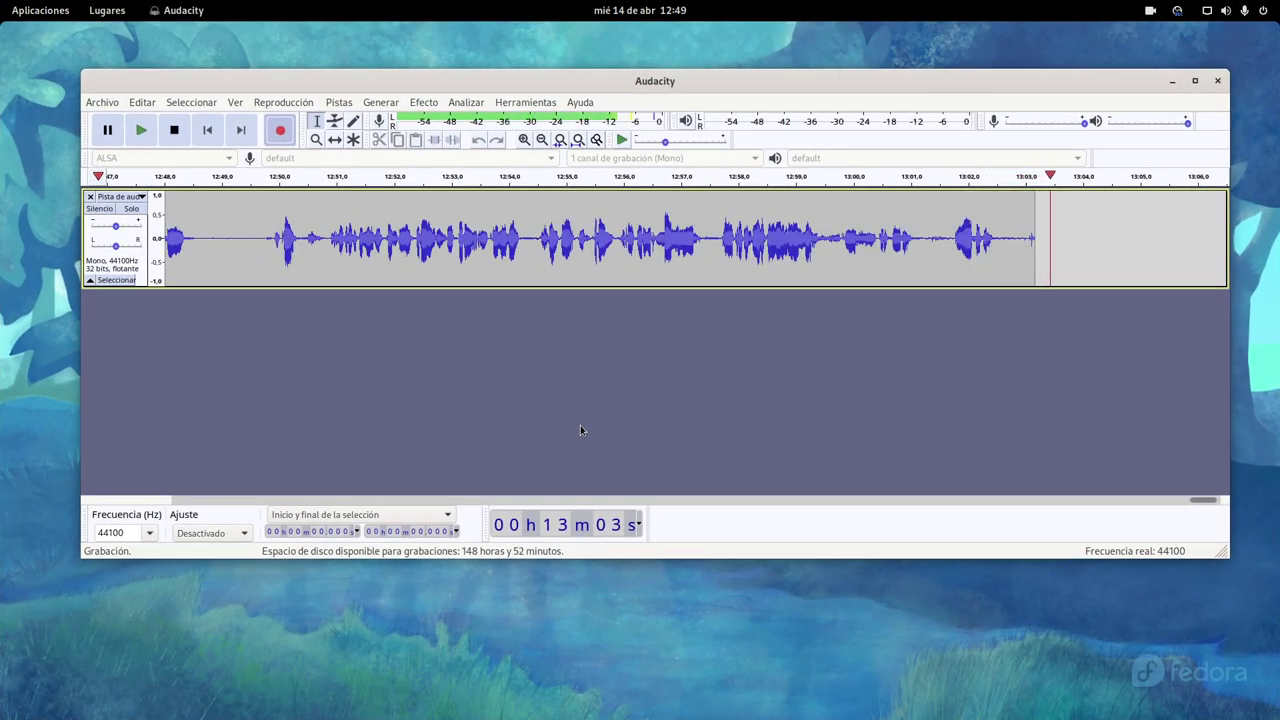
pyautogui.click(176, 133)
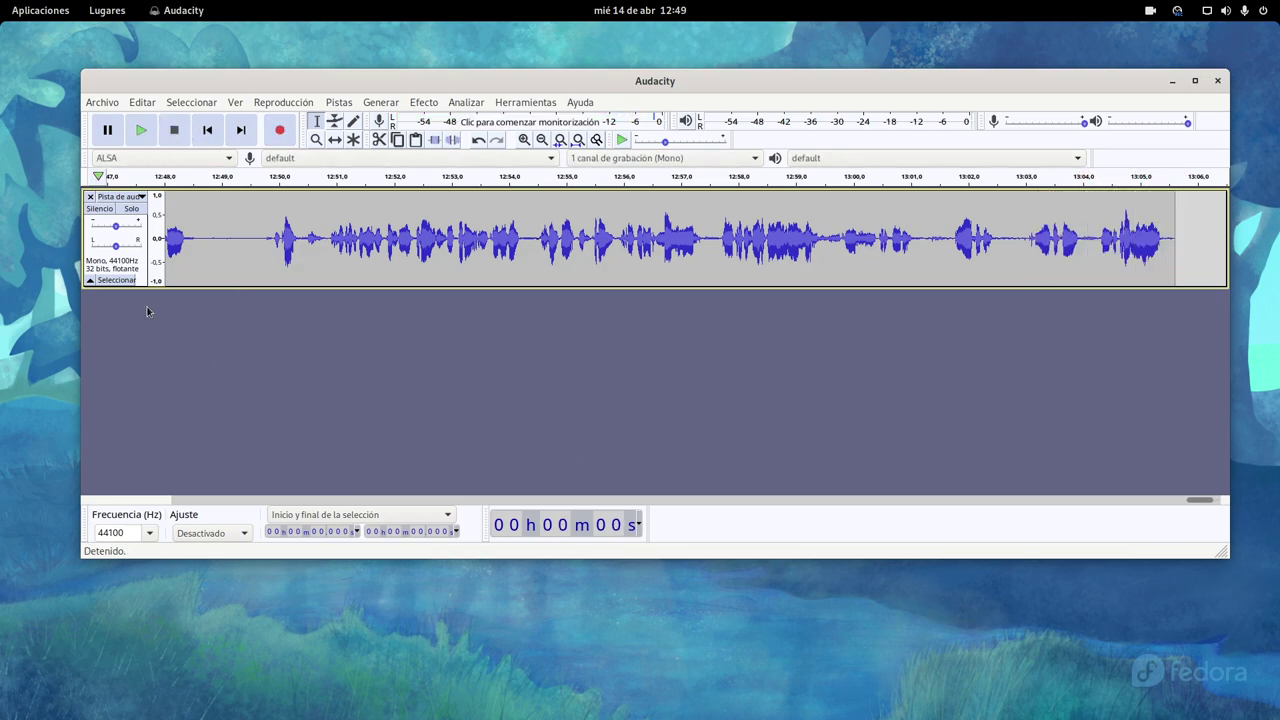
pyautogui.moveTo(181, 287); pyautogui.dragTo(183, 377)
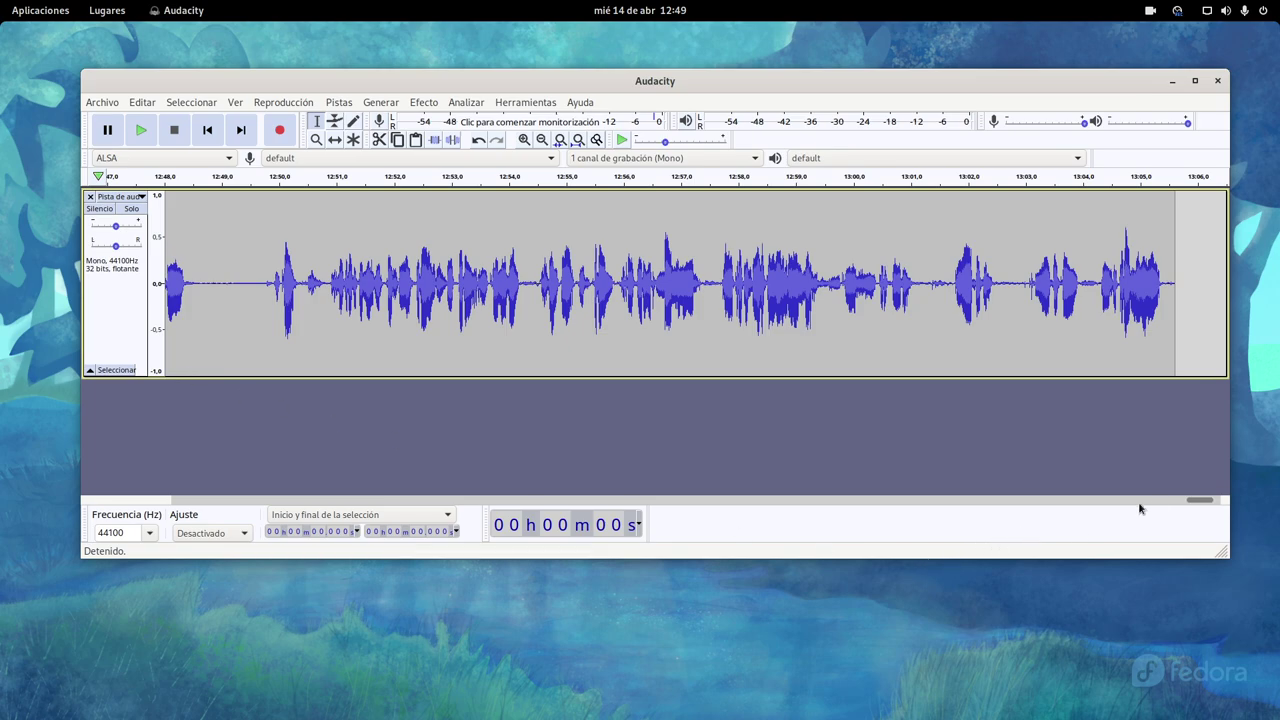
# Play the Audacity recording from about 12:53 and stop playback
pyautogui.moveTo(1199, 500); pyautogui.dragTo(1191, 500)
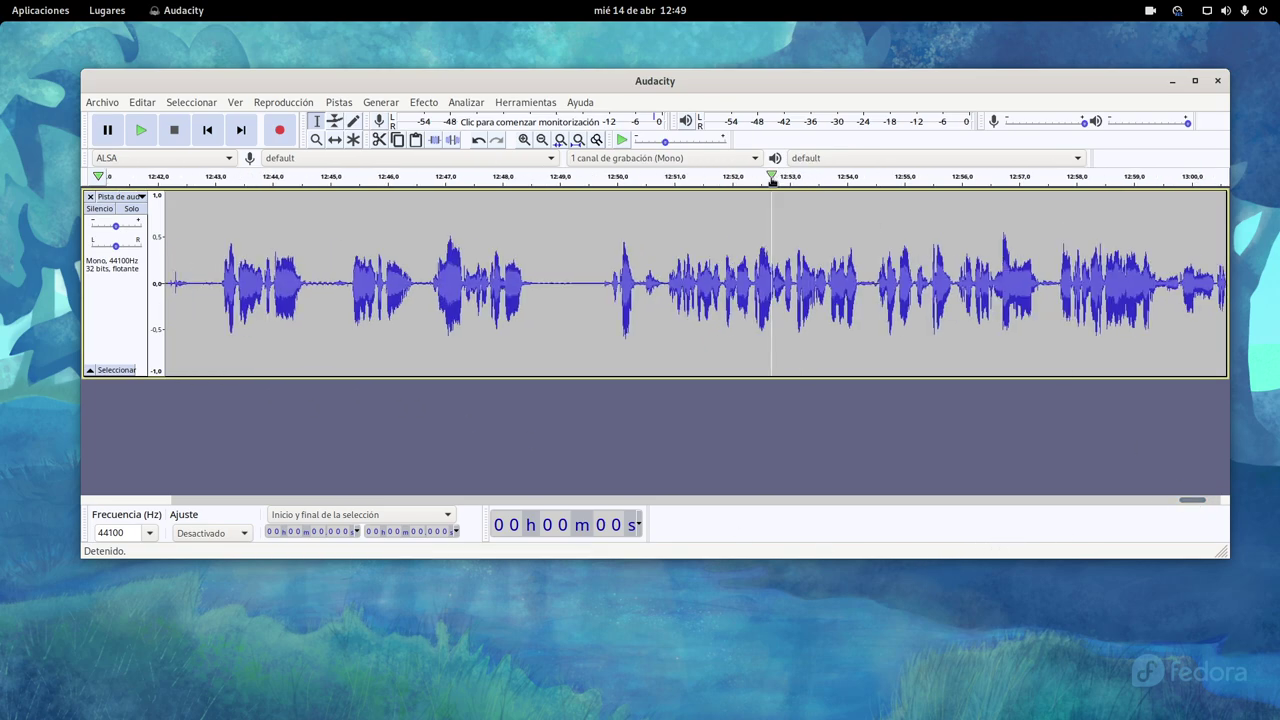
pyautogui.click(772, 178)
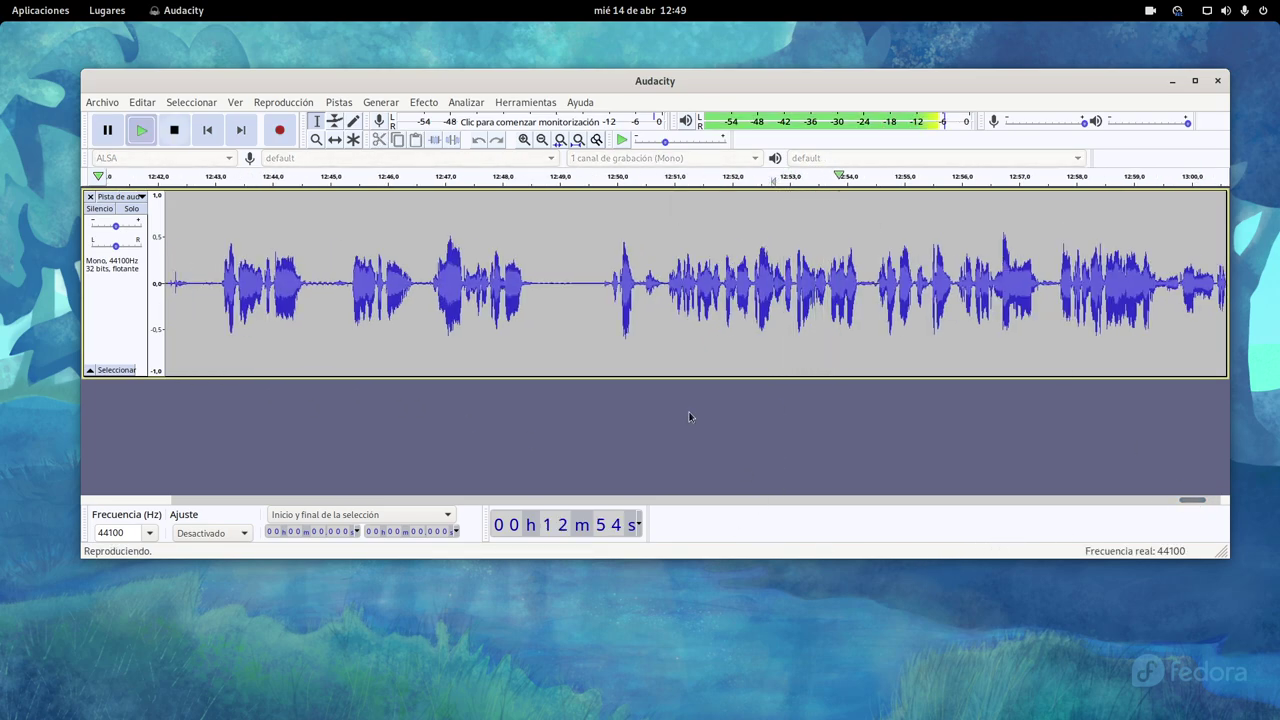
pyautogui.click(176, 131)
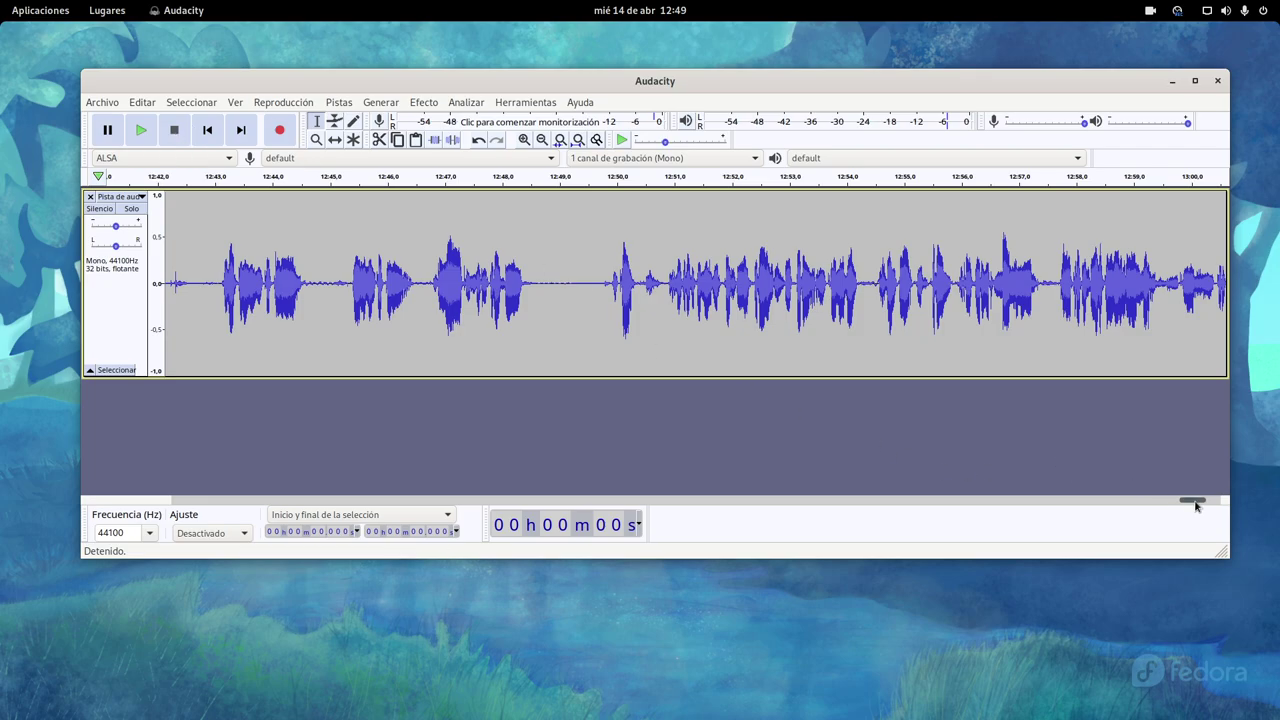
# Play the Audacity recording from about 2:21, stop playback, and enlarge the Audacity window
pyautogui.moveTo(1190, 499); pyautogui.dragTo(408, 490)
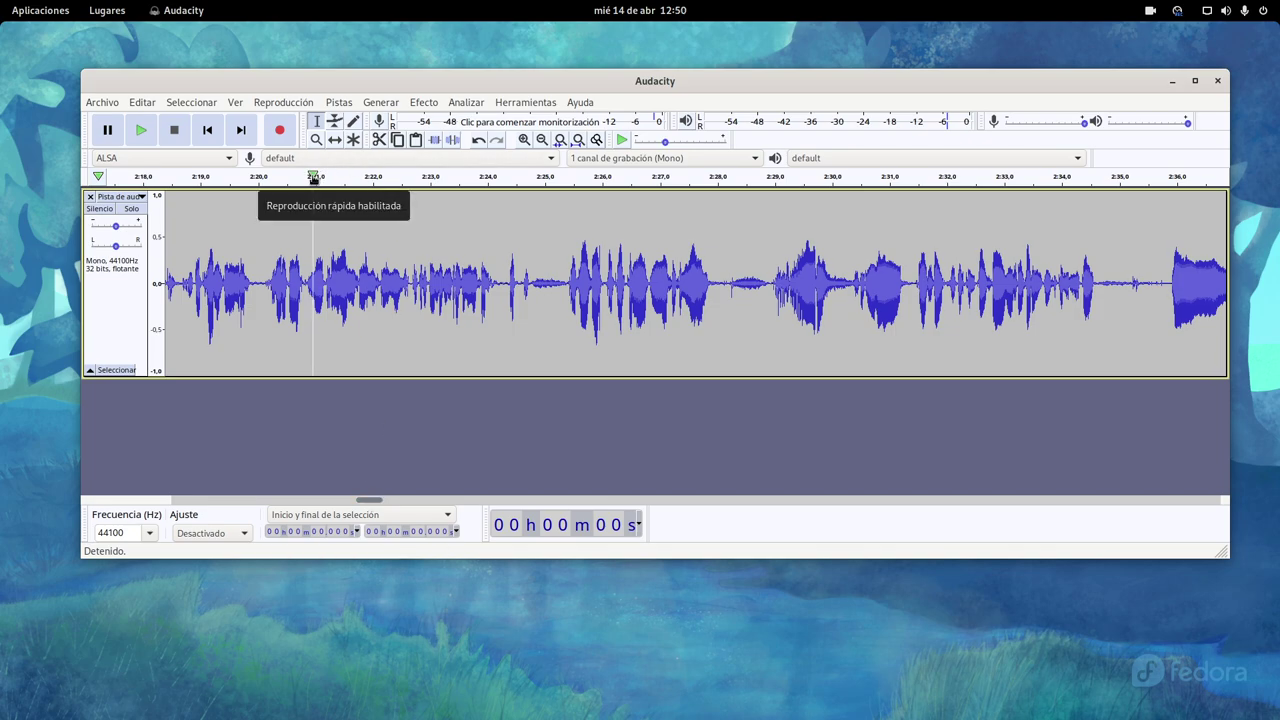
pyautogui.click(314, 177)
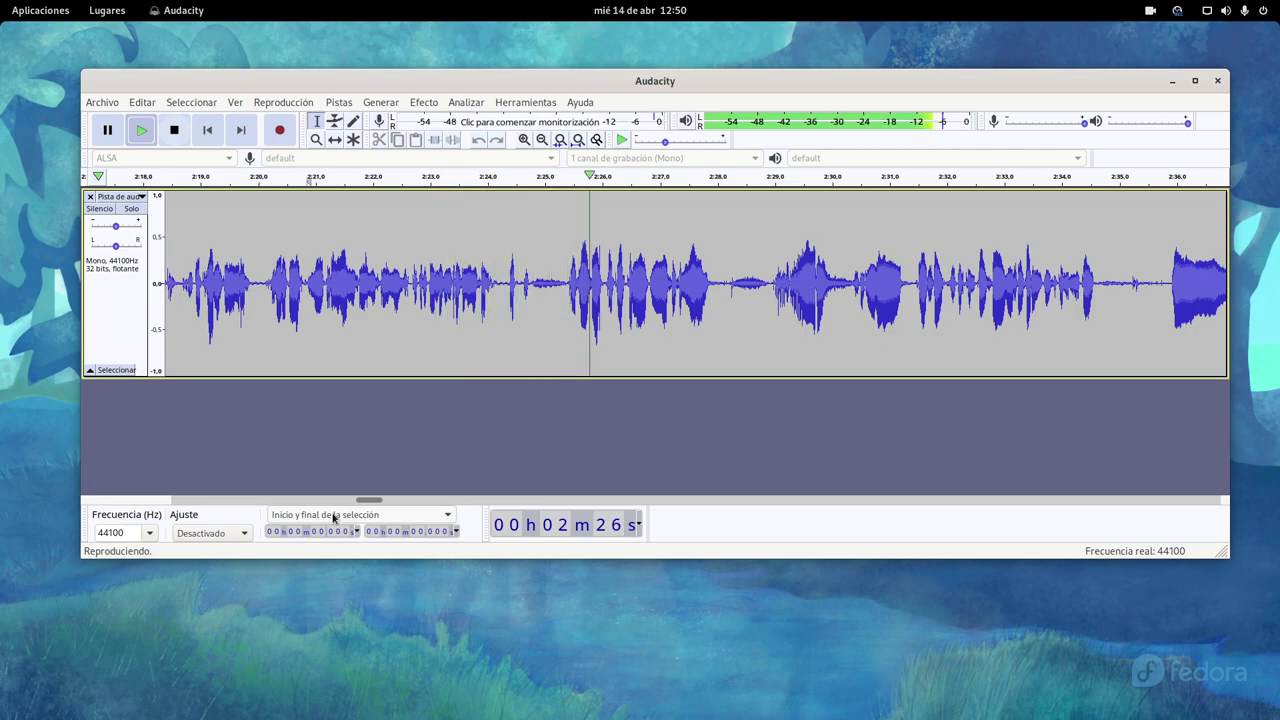
pyautogui.click(173, 132)
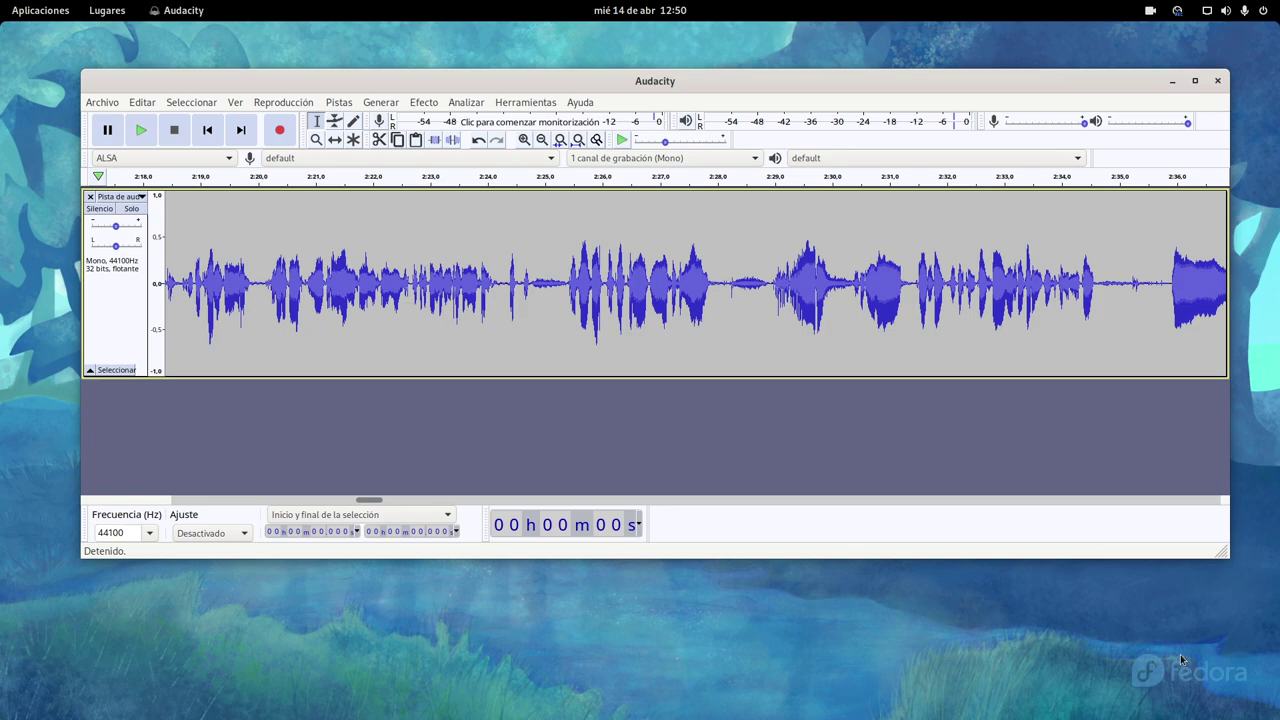
pyautogui.moveTo(1221, 555); pyautogui.dragTo(1237, 619)
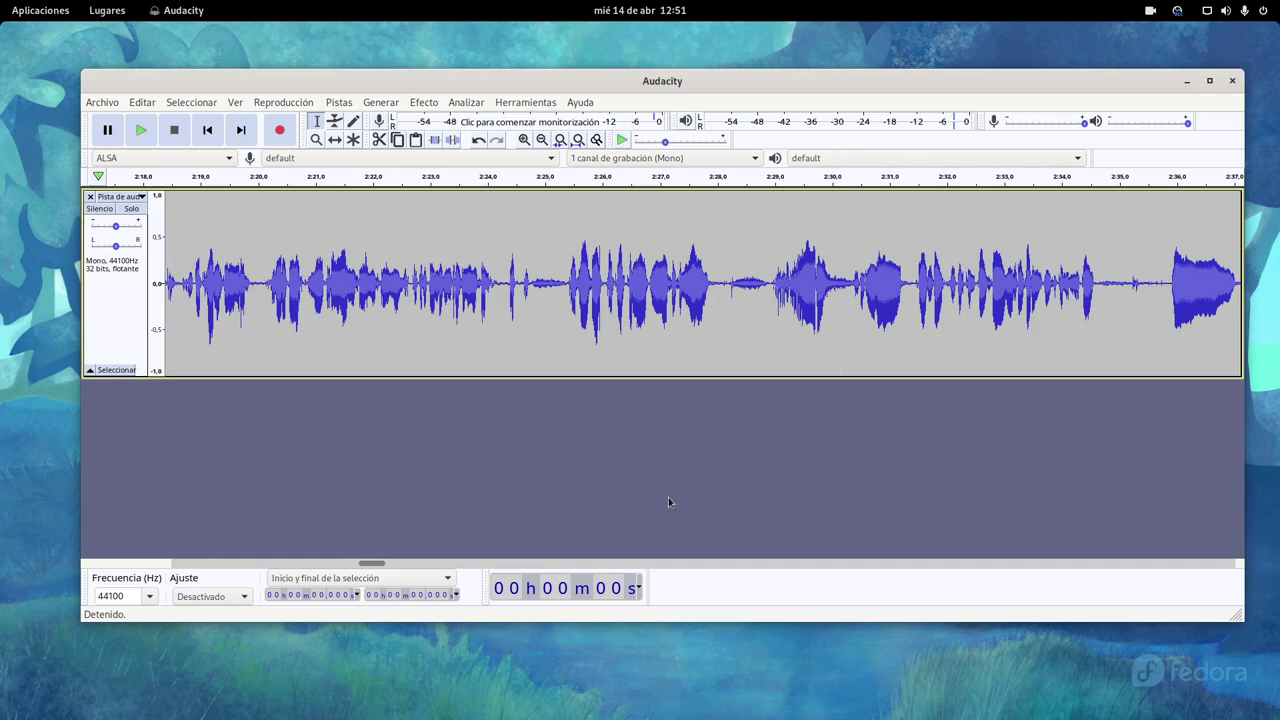
# Review the SimpleScreenRecorder and ocenaudio workspaces, and bring the OBS window on the first workspace to the front
pyautogui.moveTo(2, 2)
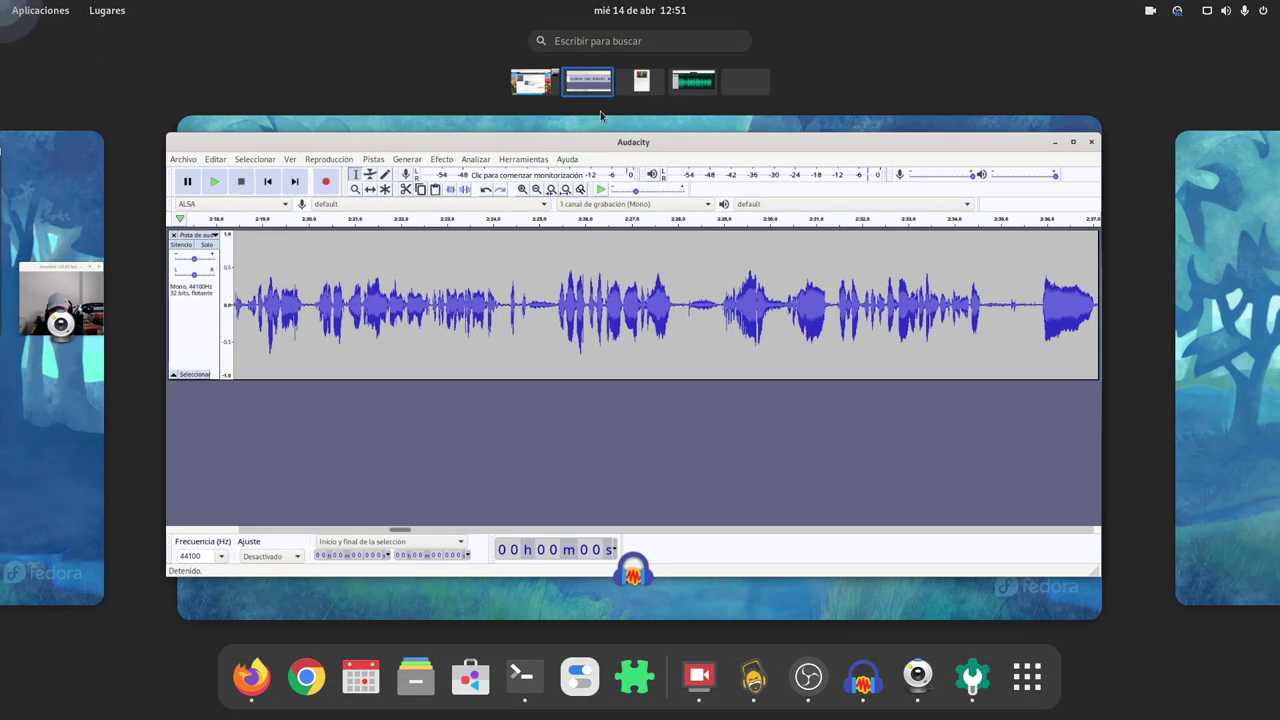
pyautogui.click(641, 85)
pyautogui.click(629, 354)
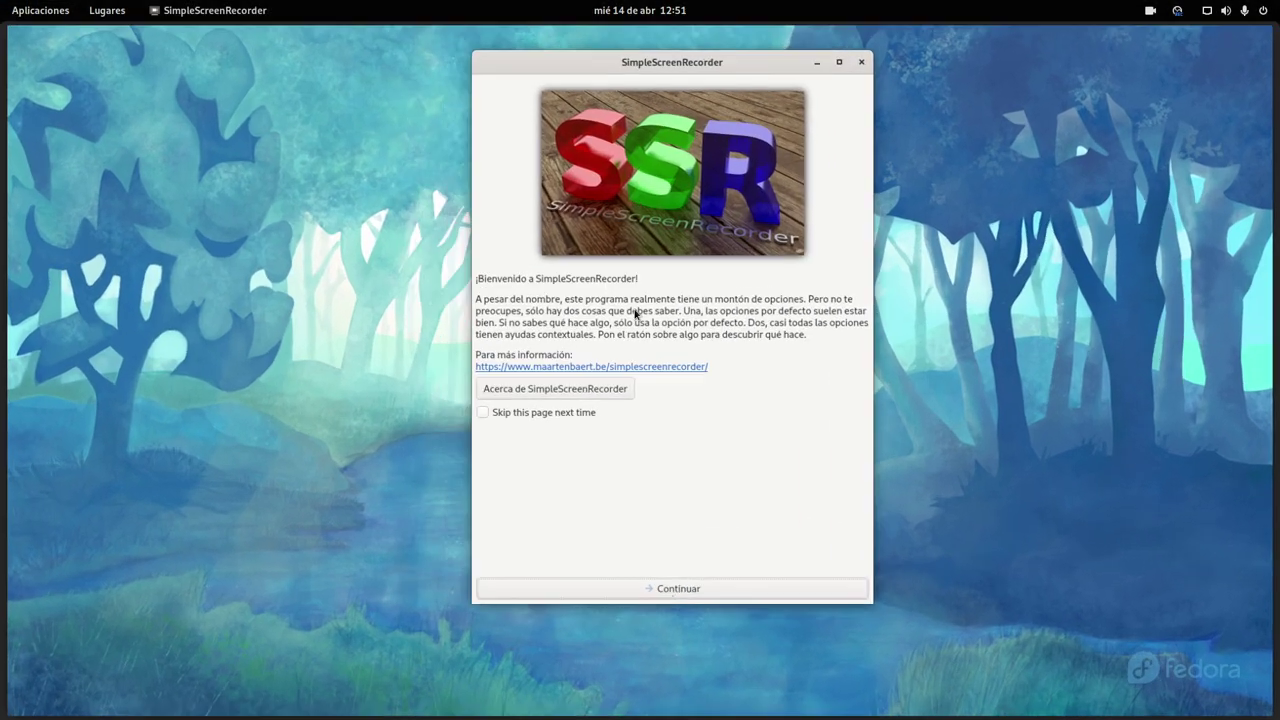
pyautogui.press('super')
pyautogui.click(693, 81)
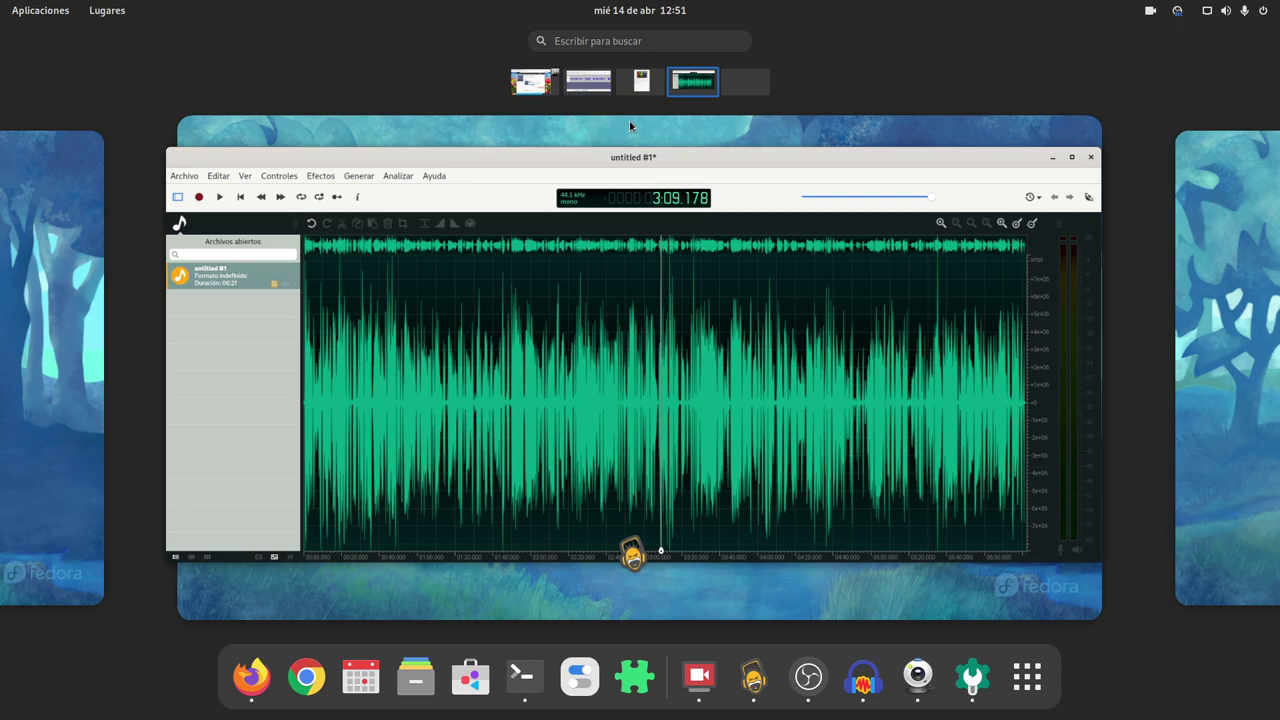
pyautogui.click(536, 86)
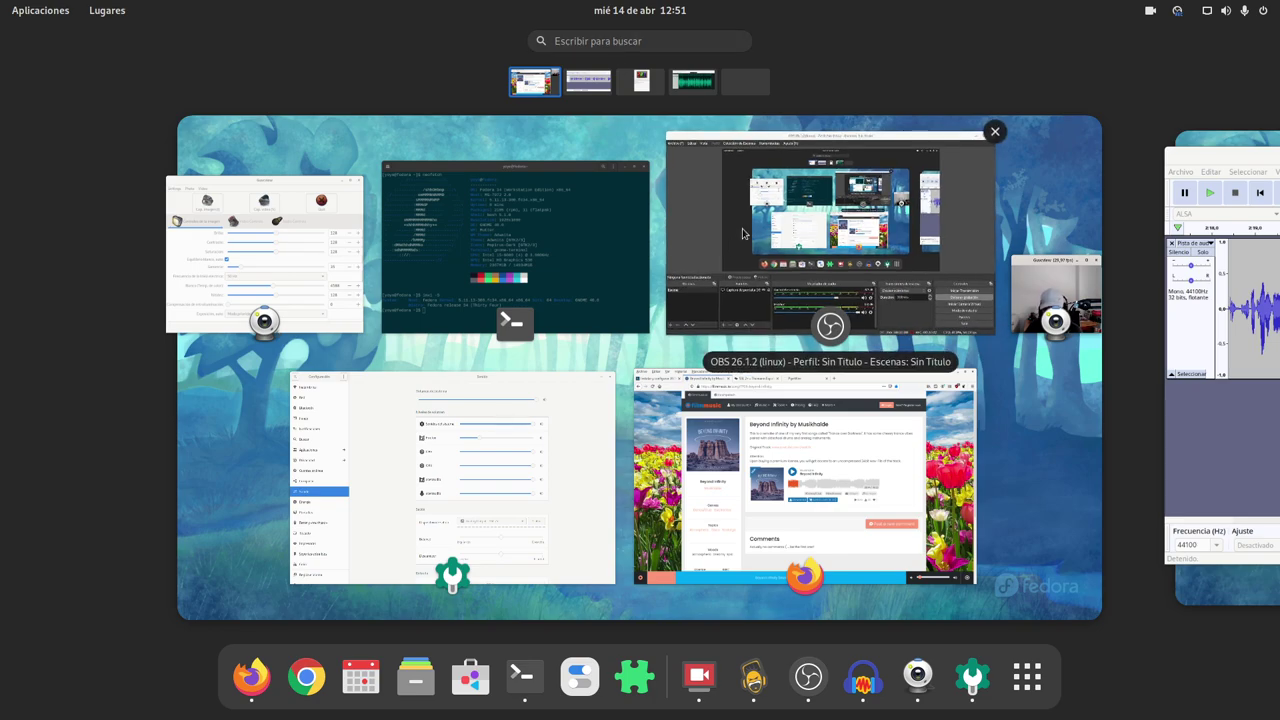
pyautogui.click(800, 230)
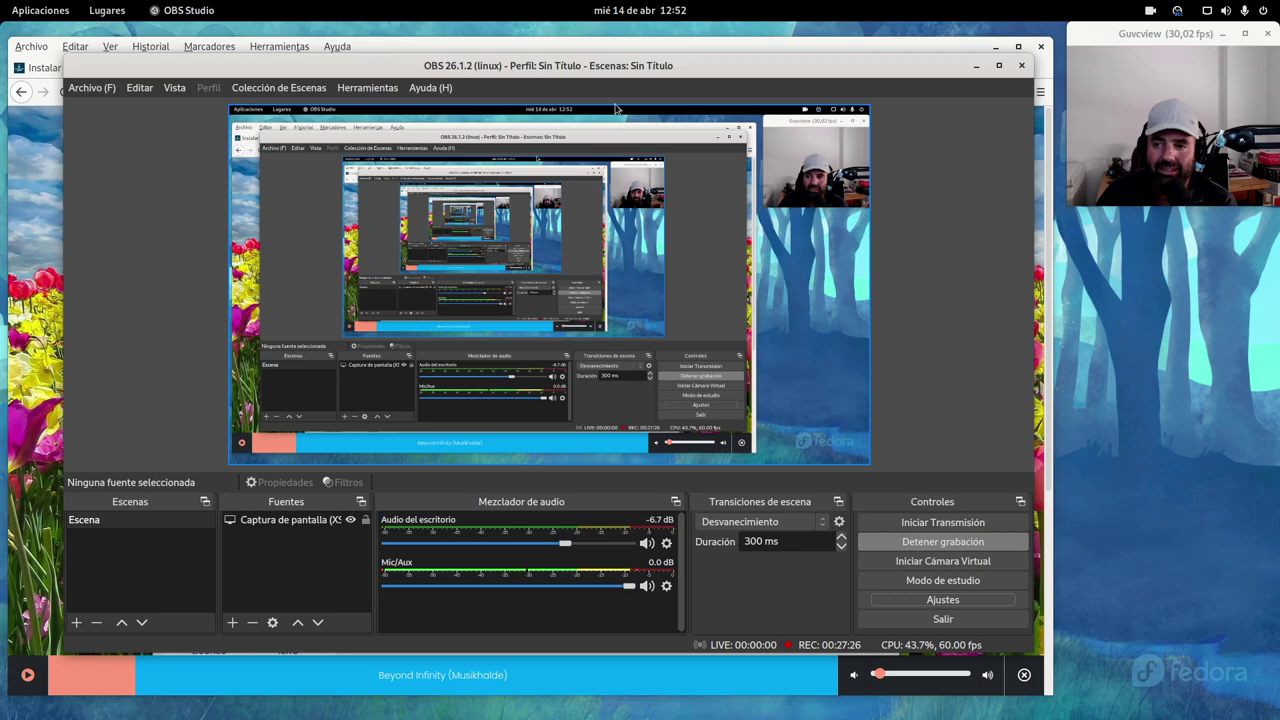
# Switch to the Sonido settings and review the per-application volume levels and the output and input devices
pyautogui.press('super')
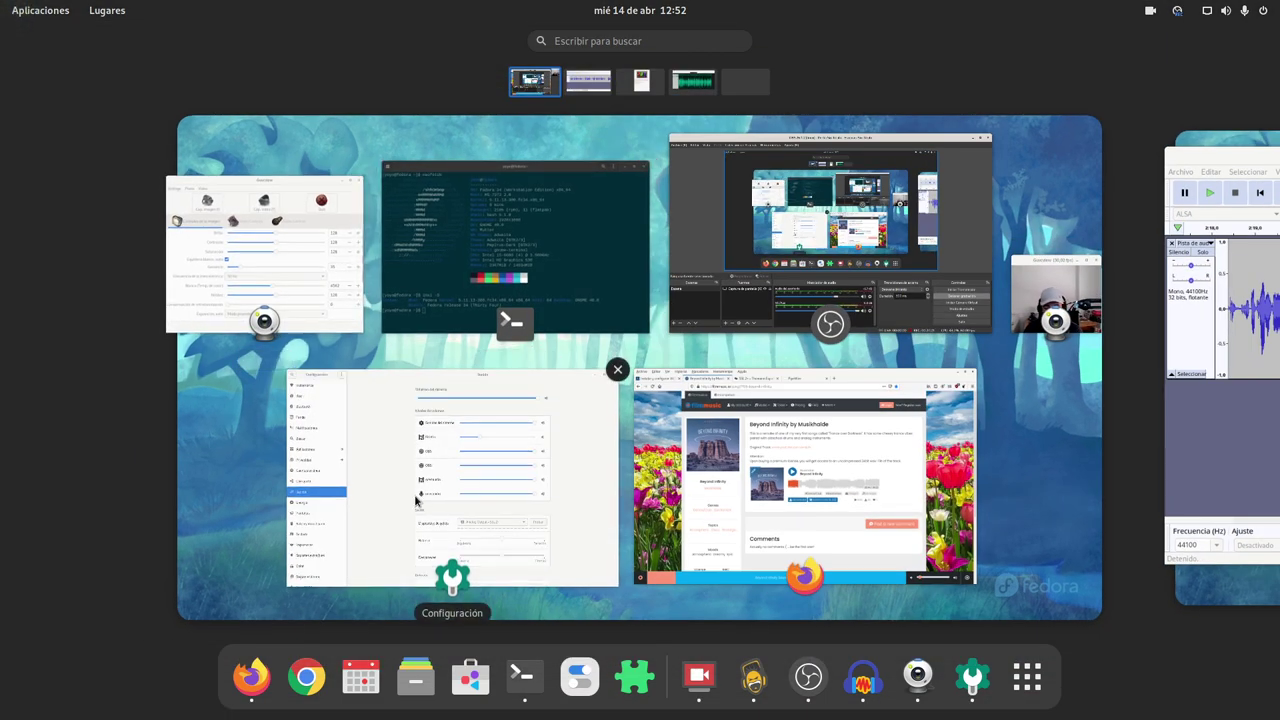
pyautogui.click(380, 436)
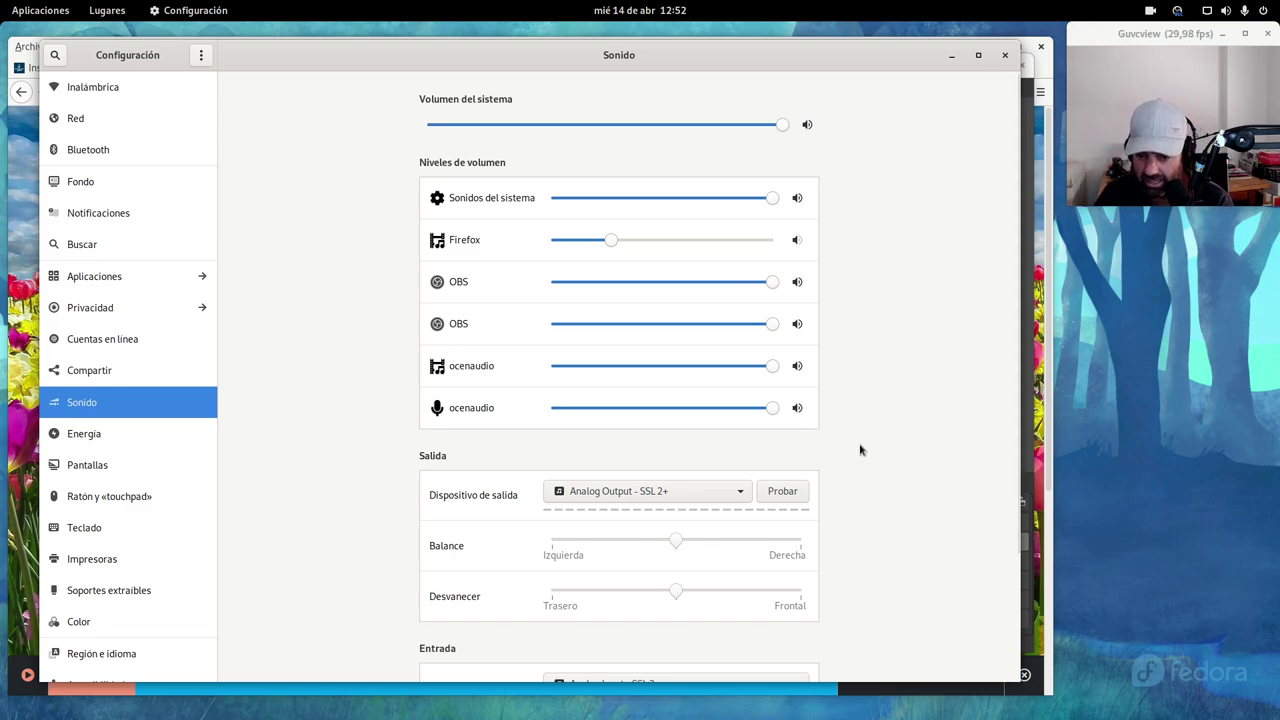
pyautogui.scroll(-3, 1017, 530)
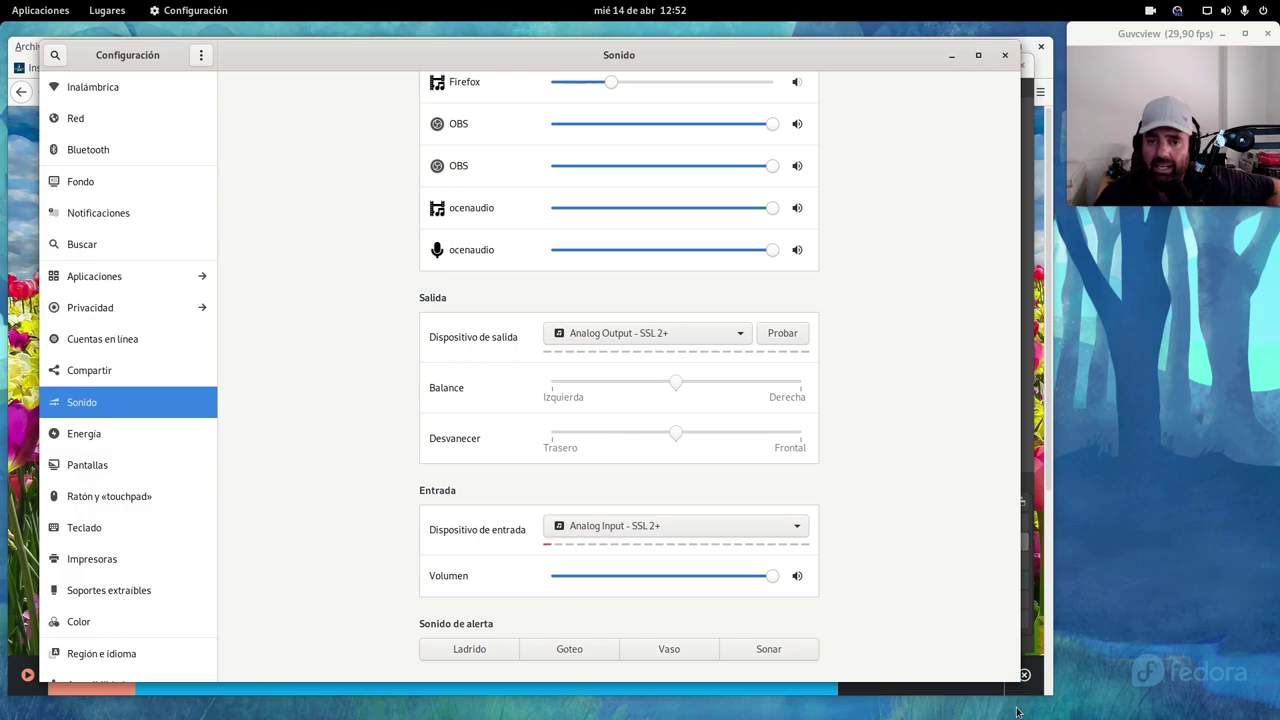
# Minimize the Configuración, Firefox and OBS windows, leaving only the webcam window on the desktop
pyautogui.click(951, 55)
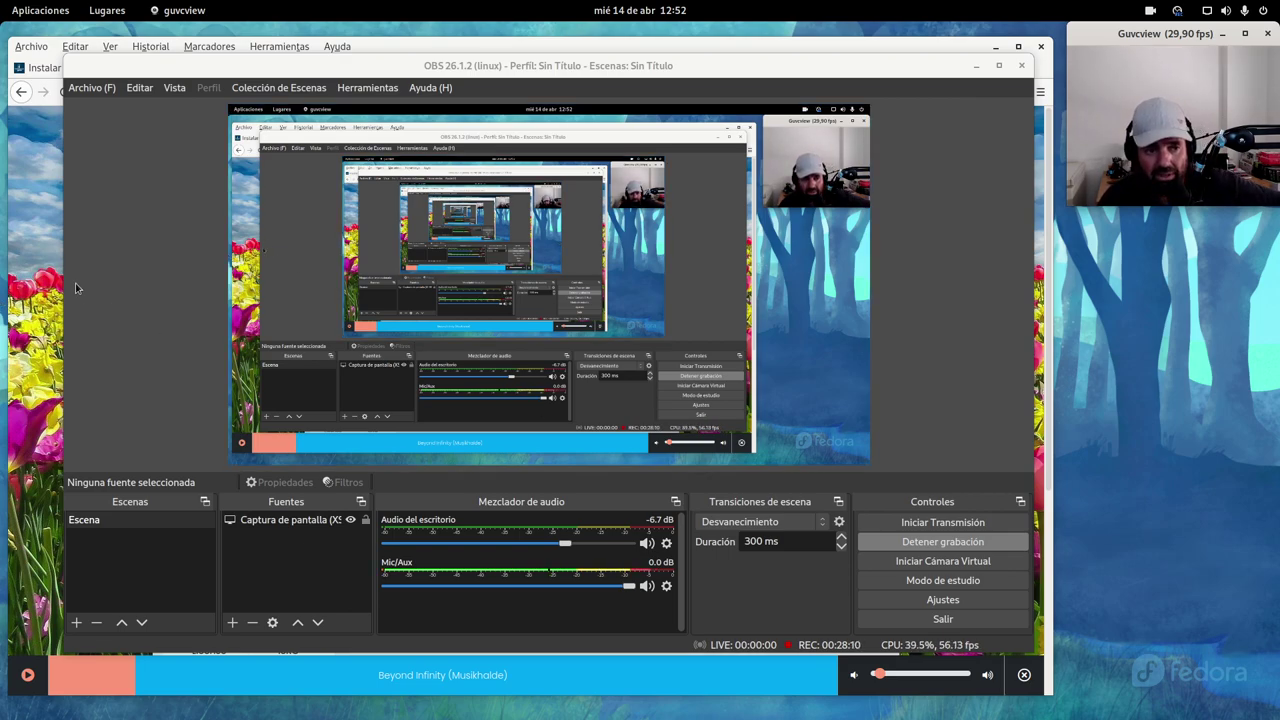
pyautogui.click(39, 229)
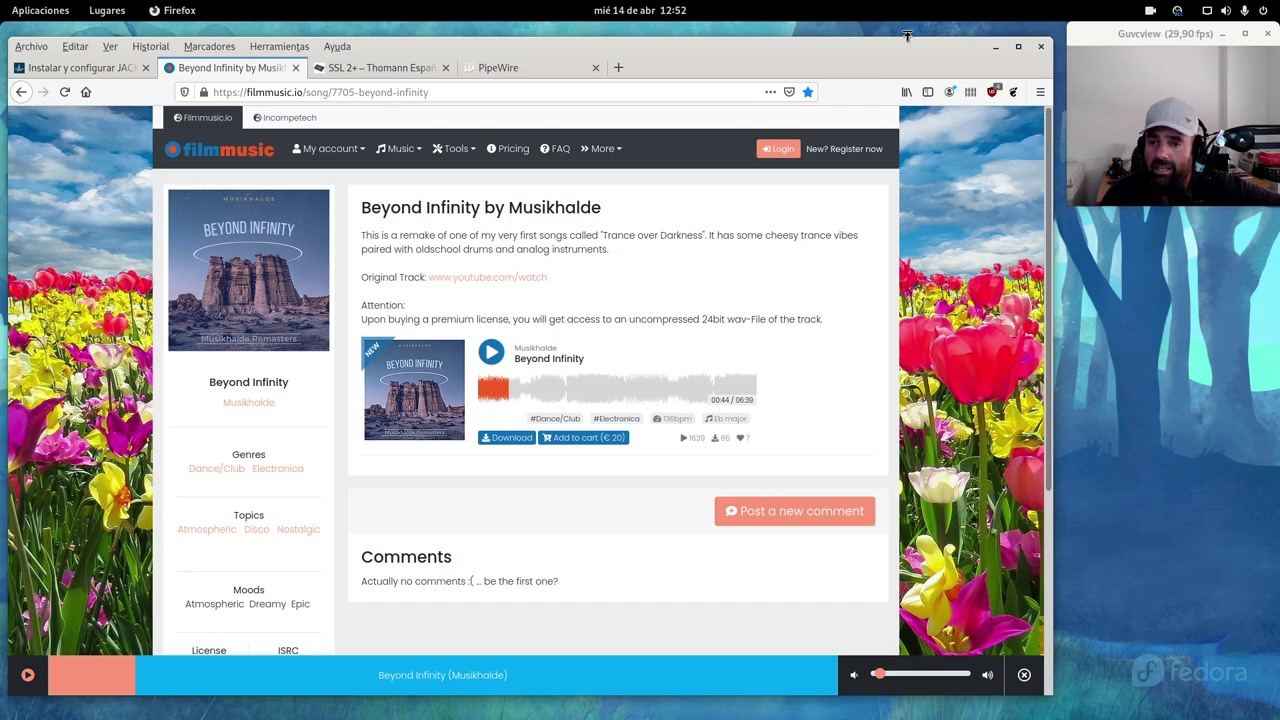
pyautogui.click(995, 47)
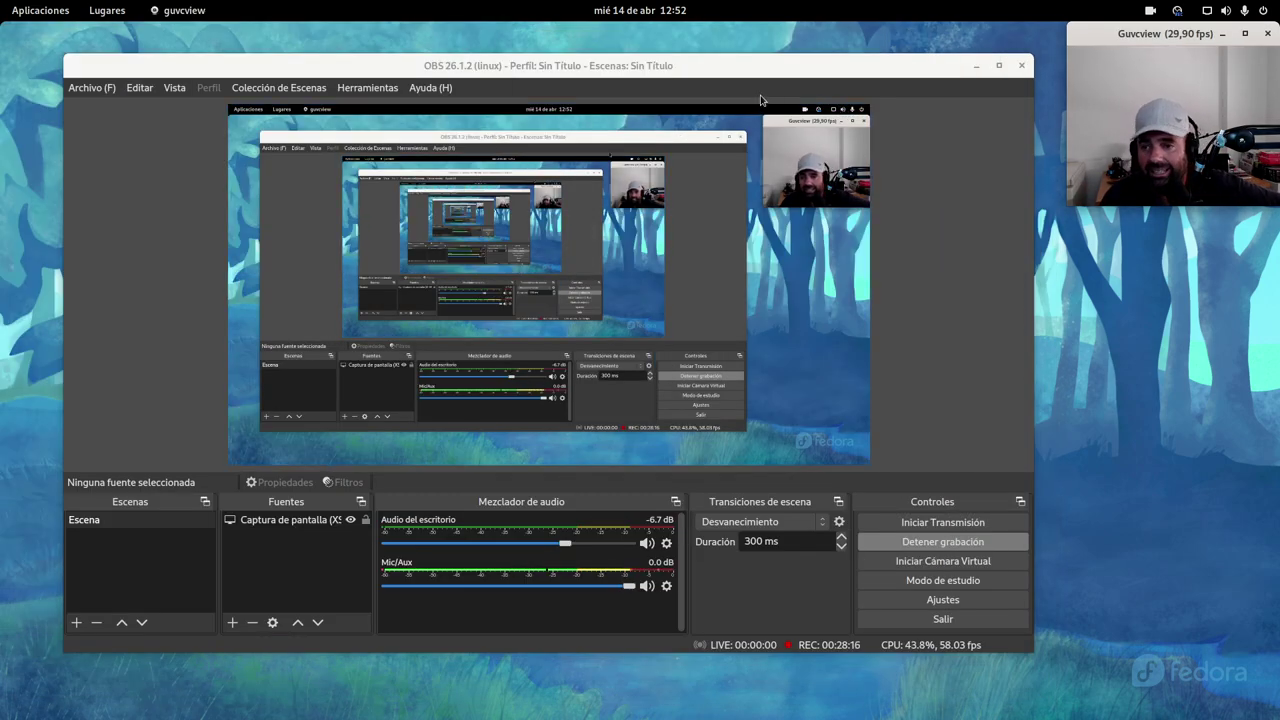
pyautogui.click(976, 70)
# Show the pipewire.org page in Firefox, read its Multimedia Processing introduction, and minimize the browser
pyautogui.moveTo(2, 2)
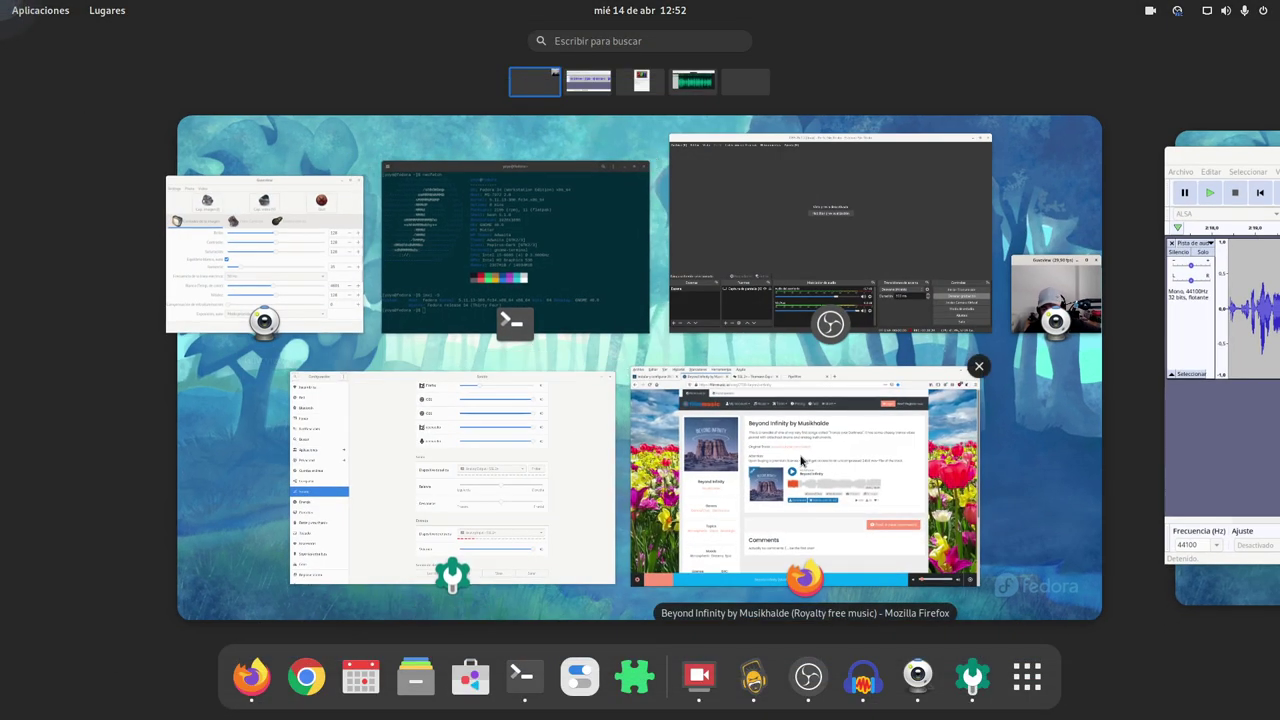
pyautogui.click(800, 380)
pyautogui.click(501, 68)
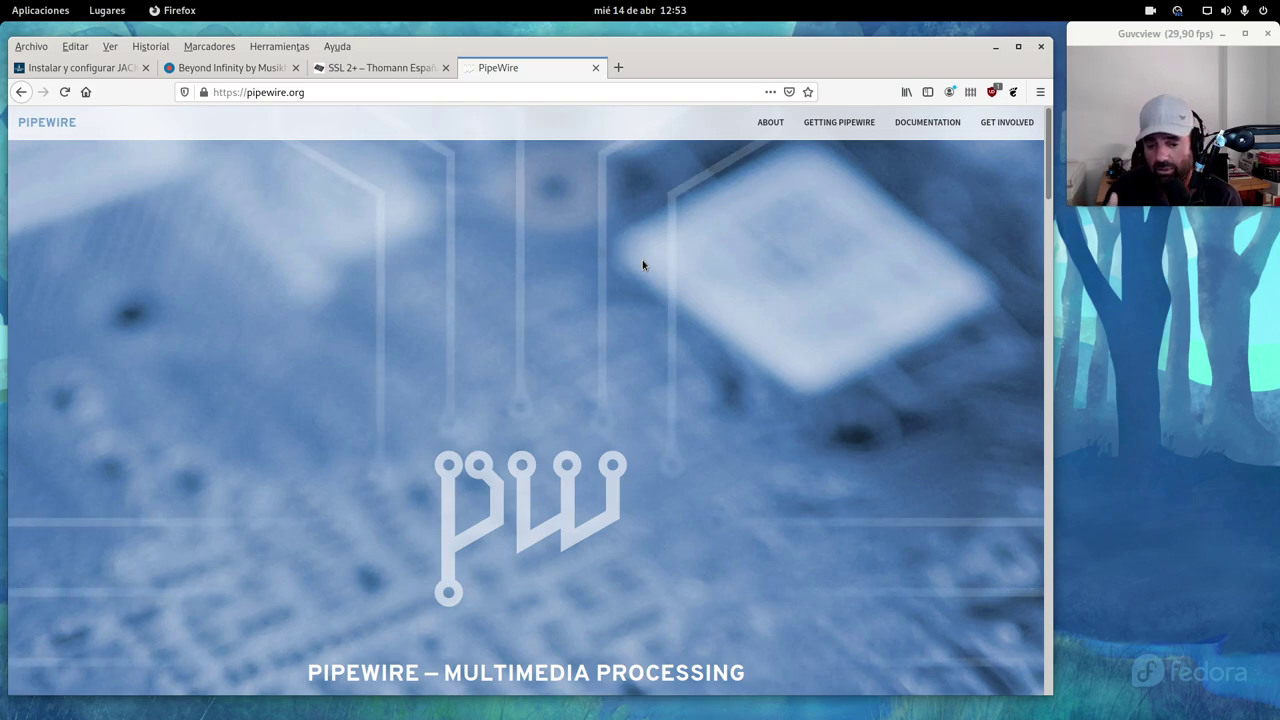
pyautogui.scroll(-5, 563, 345)
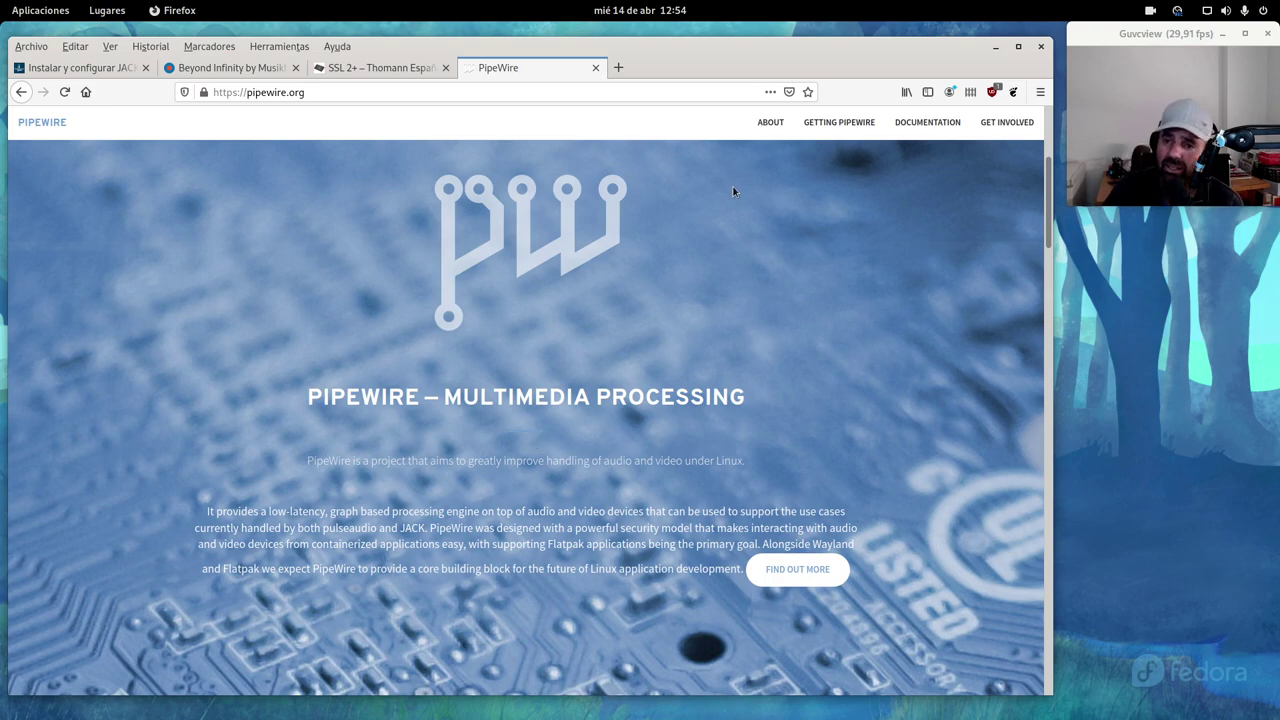
pyautogui.click(997, 50)
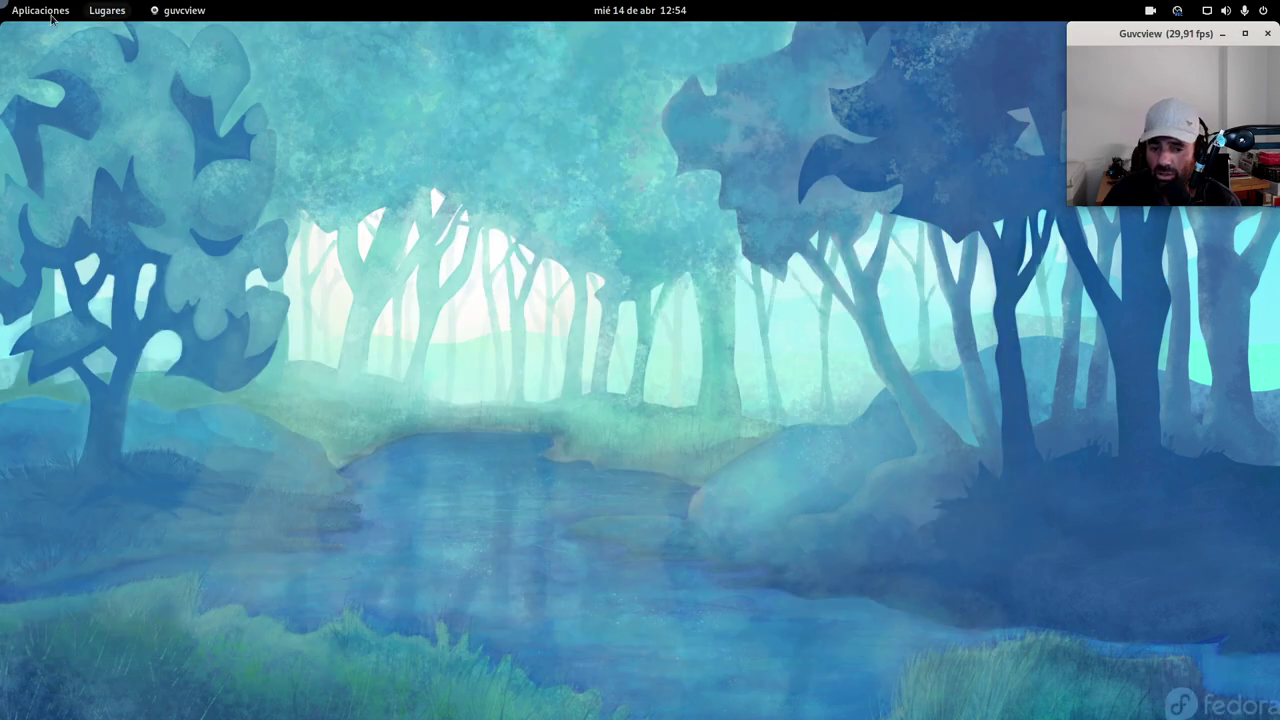
# Open the file manager at the root of the Equipo drive, enlarging and repositioning its window clear of the webcam view
pyautogui.moveTo(2, 2)
pyautogui.click(413, 672)
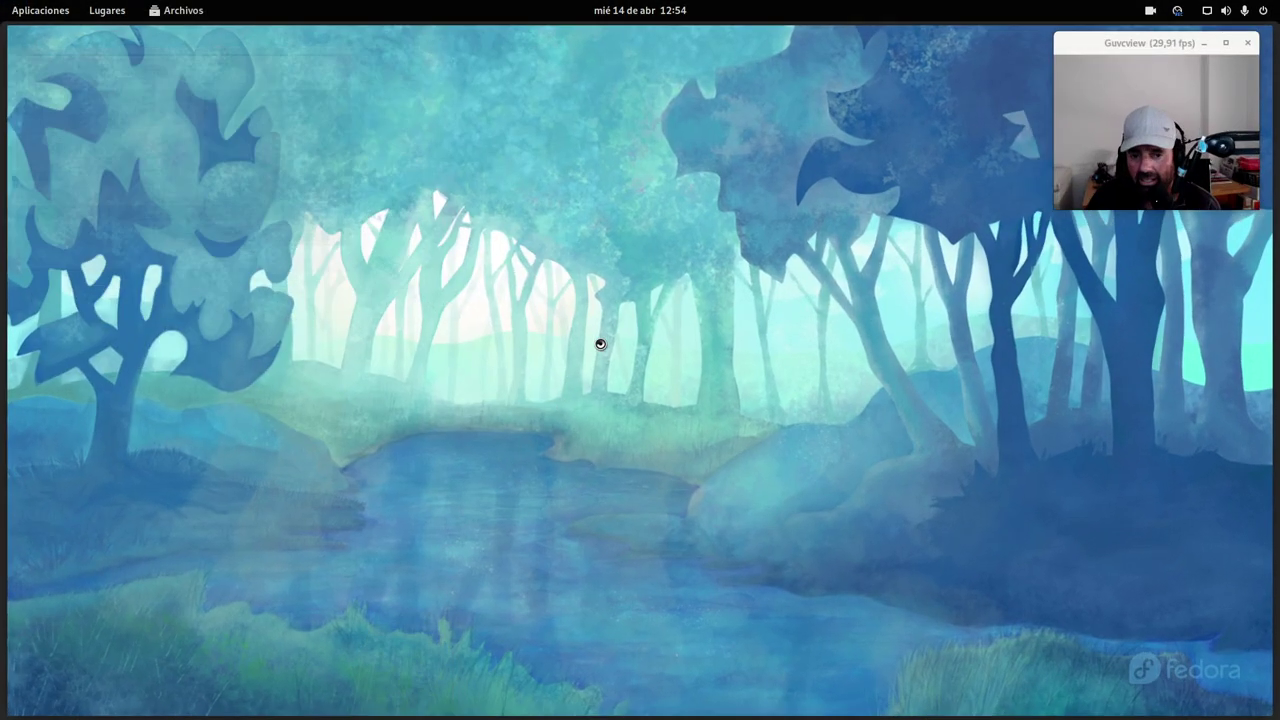
pyautogui.moveTo(640, 138); pyautogui.dragTo(543, 99)
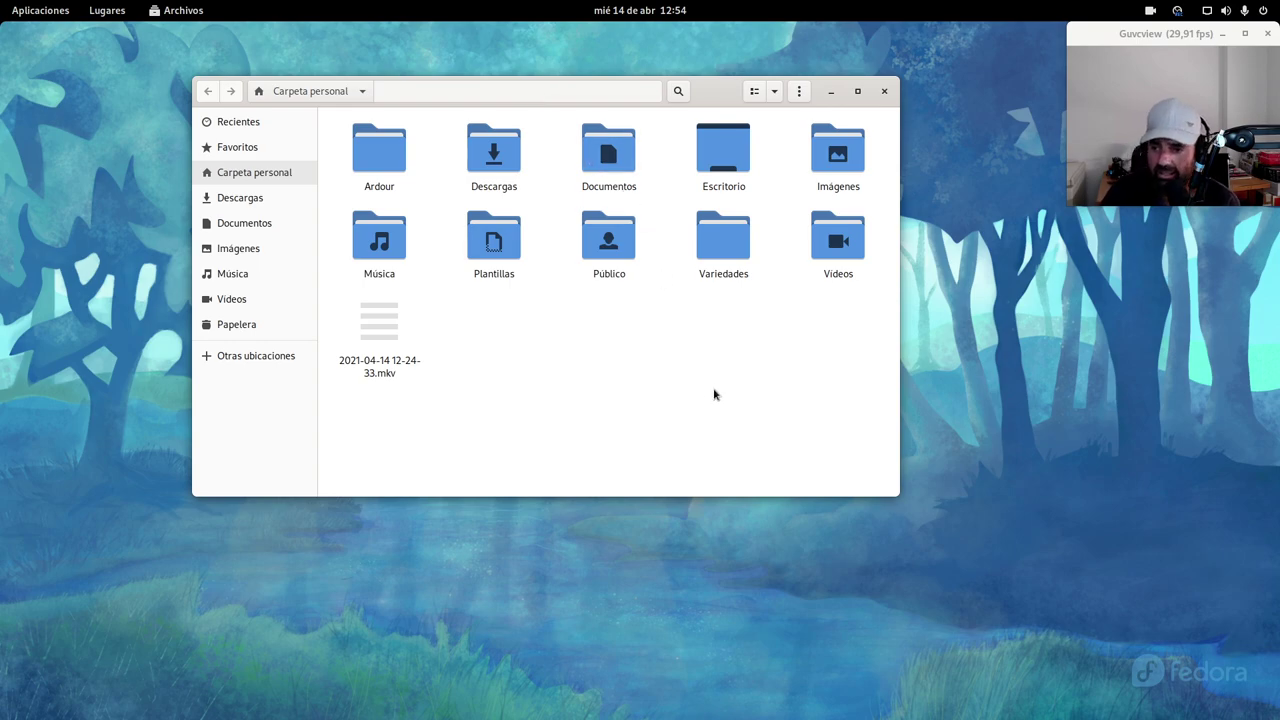
pyautogui.click(272, 356)
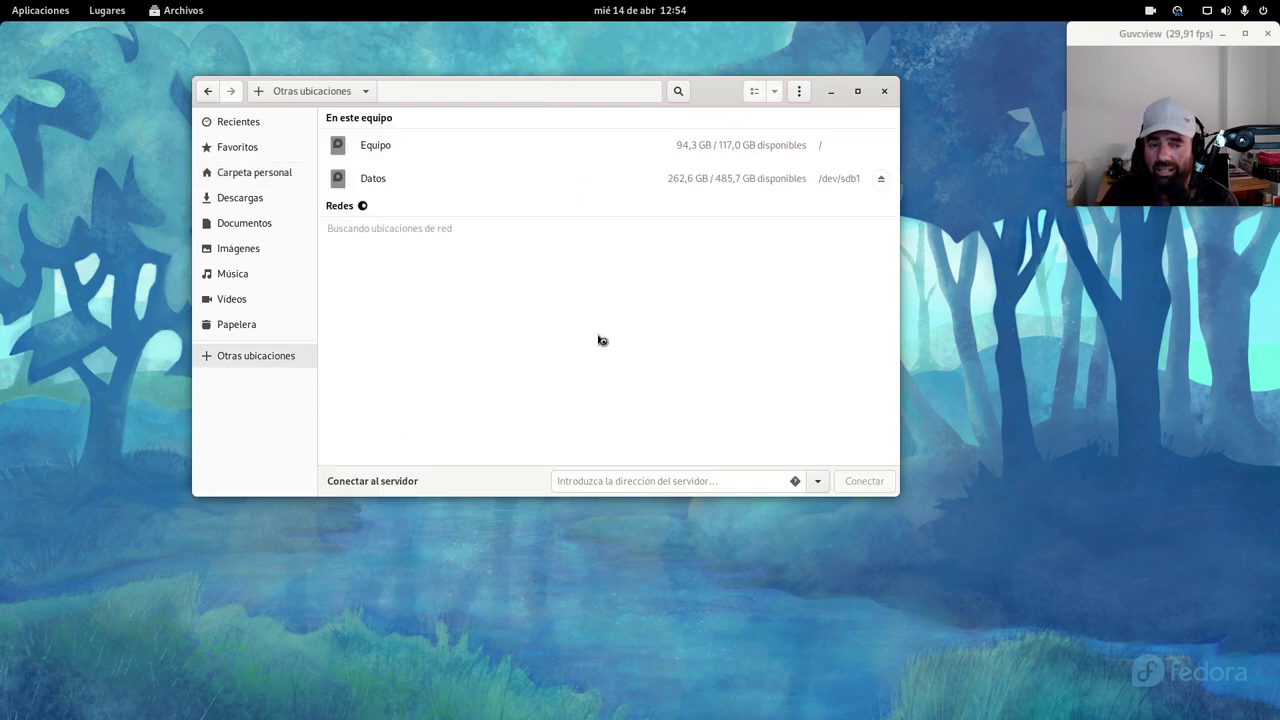
pyautogui.click(402, 142)
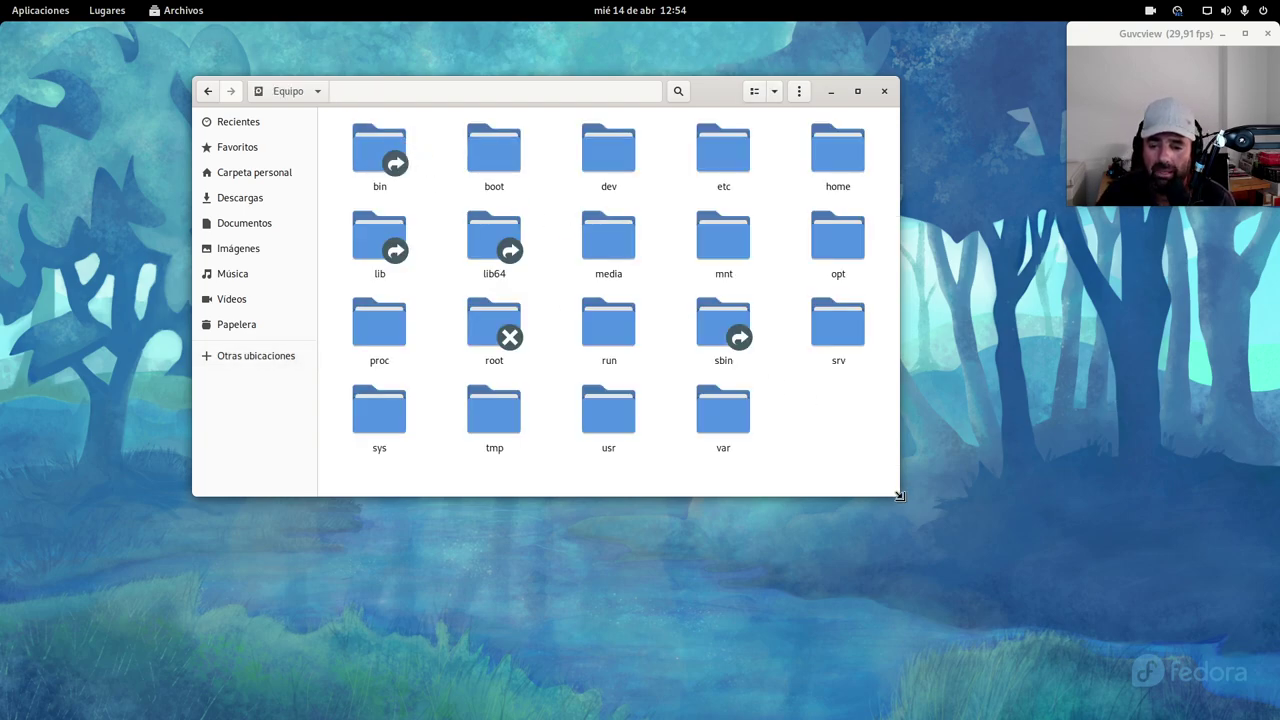
pyautogui.moveTo(899, 495); pyautogui.dragTo(1041, 588)
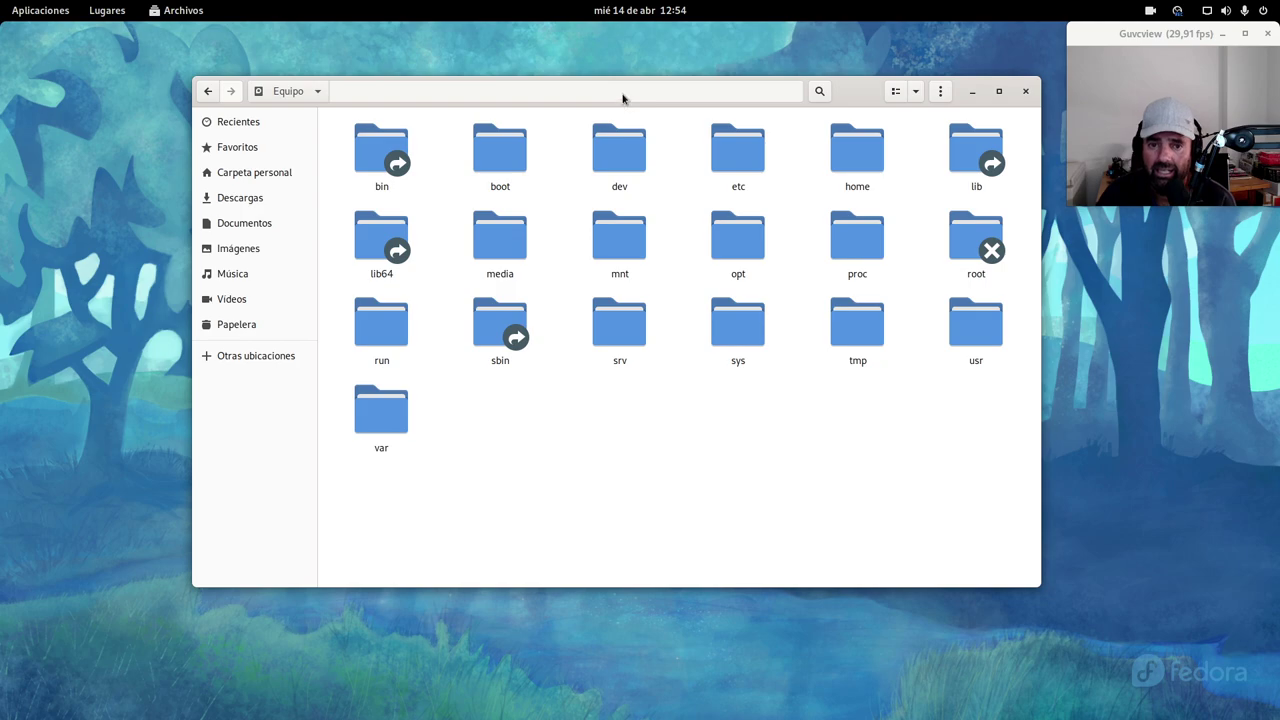
pyautogui.moveTo(622, 97); pyautogui.dragTo(558, 90)
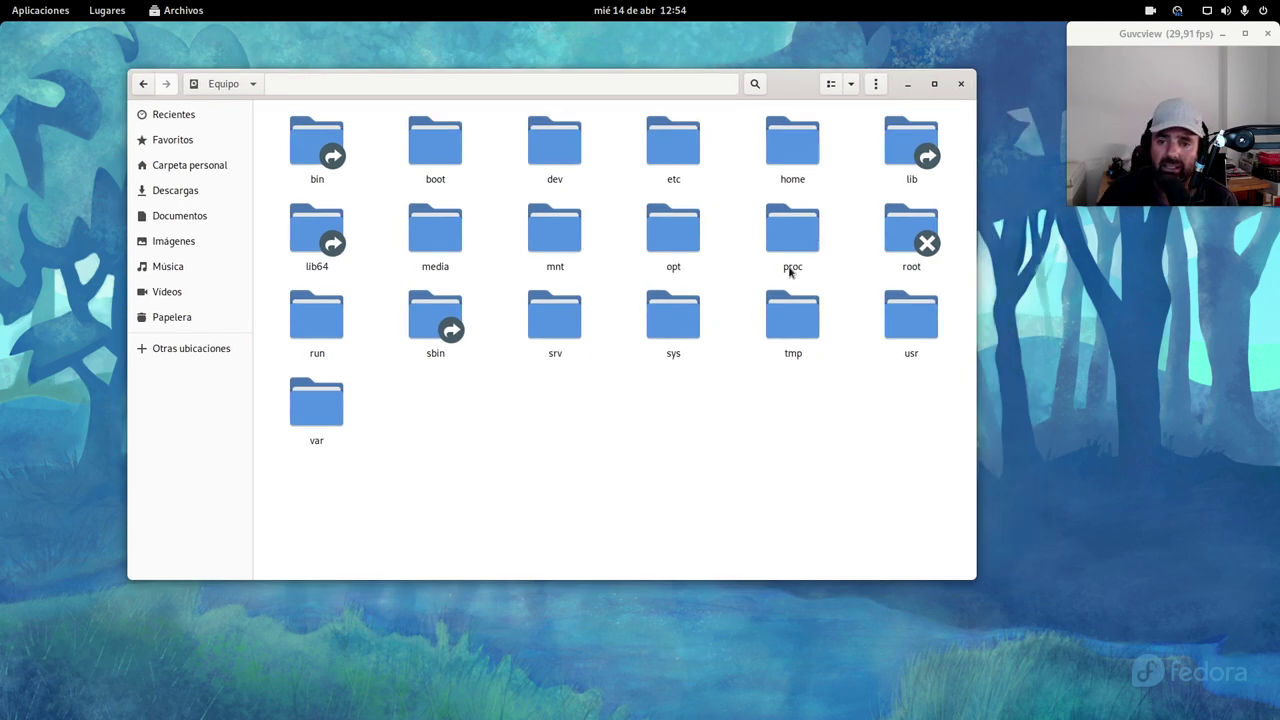
# Browse from the drive root into the etc folder and open its security subfolder
pyautogui.doubleClick(662, 145)
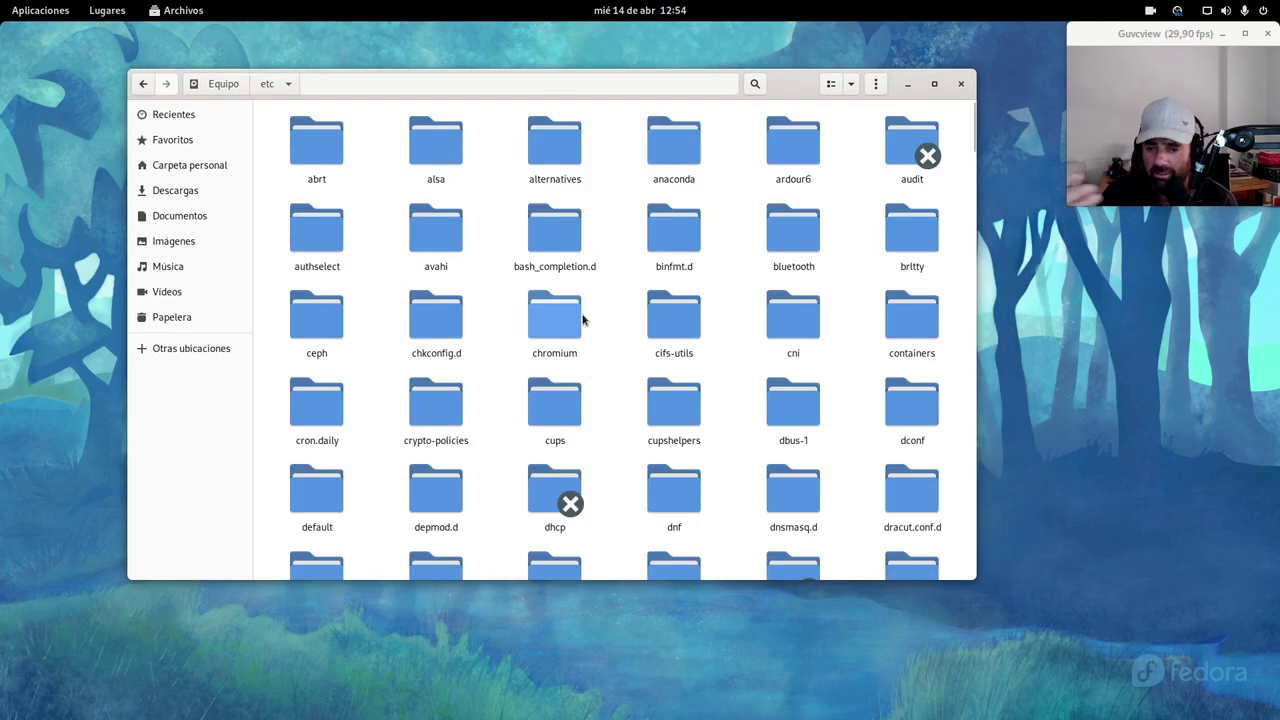
pyautogui.scroll(-3, 718, 305)
pyautogui.scroll(-15, 718, 305)
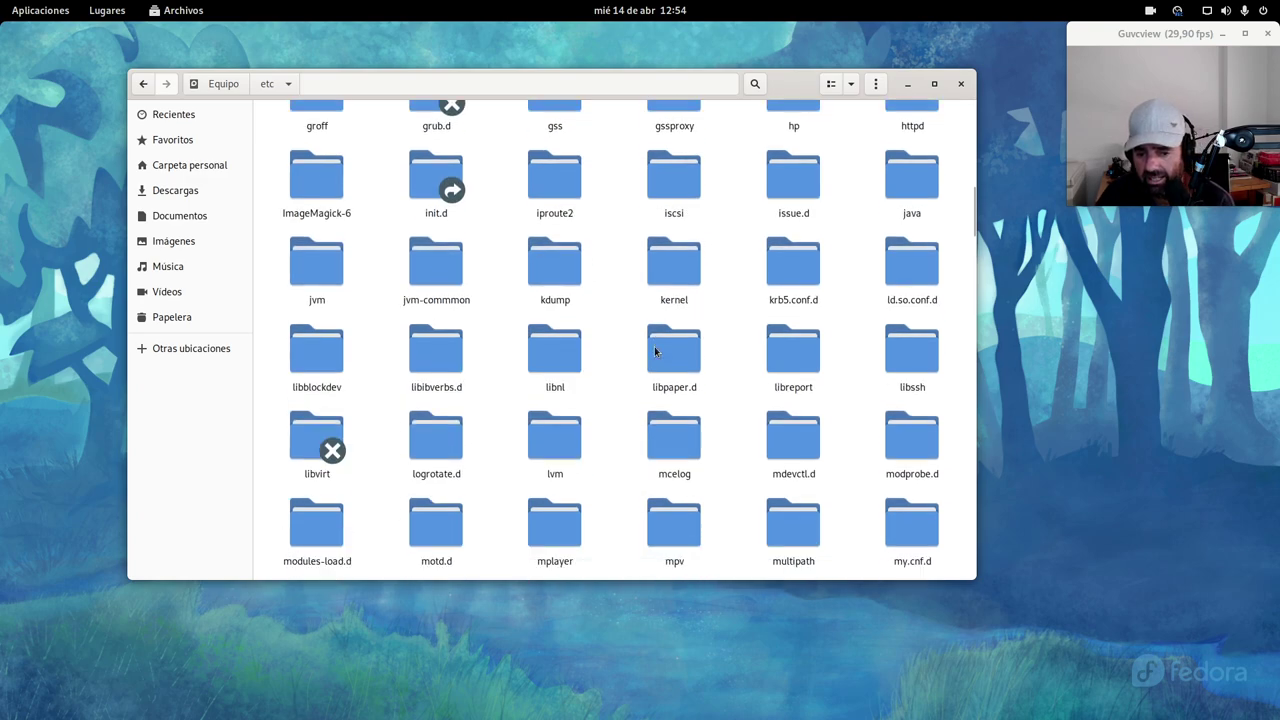
pyautogui.scroll(-3, 641, 345)
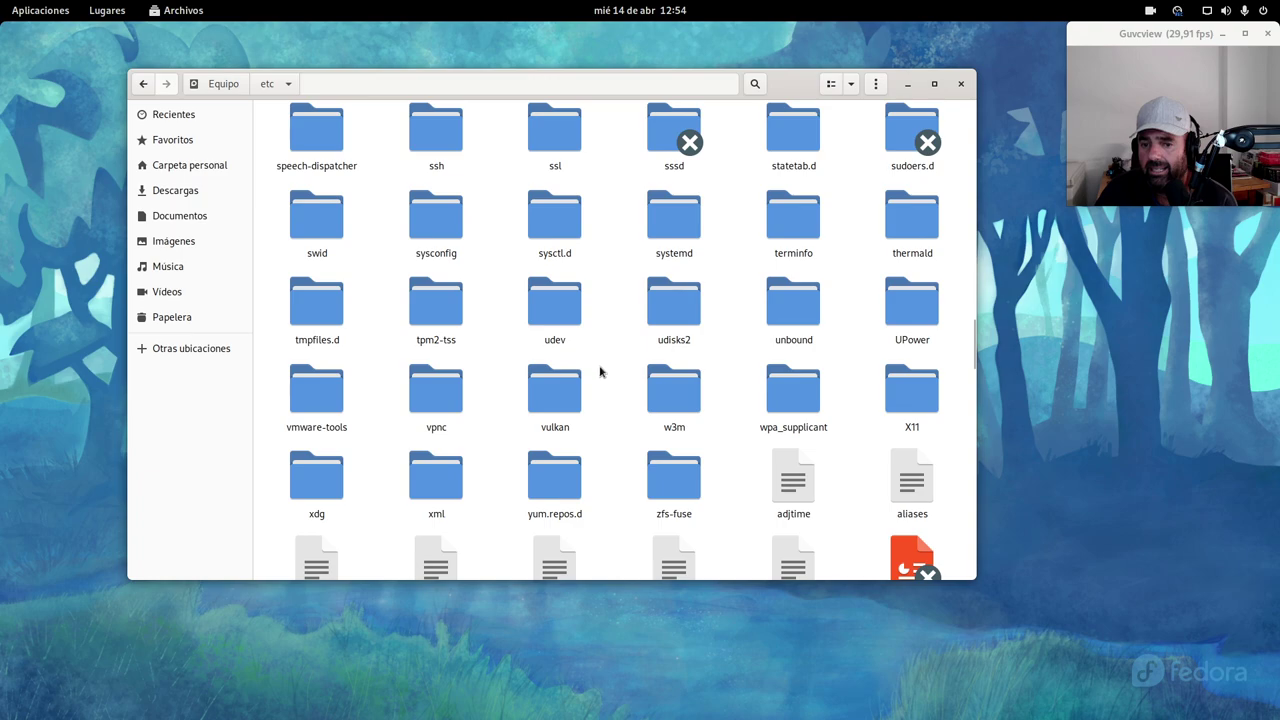
pyautogui.scroll(1, 602, 350)
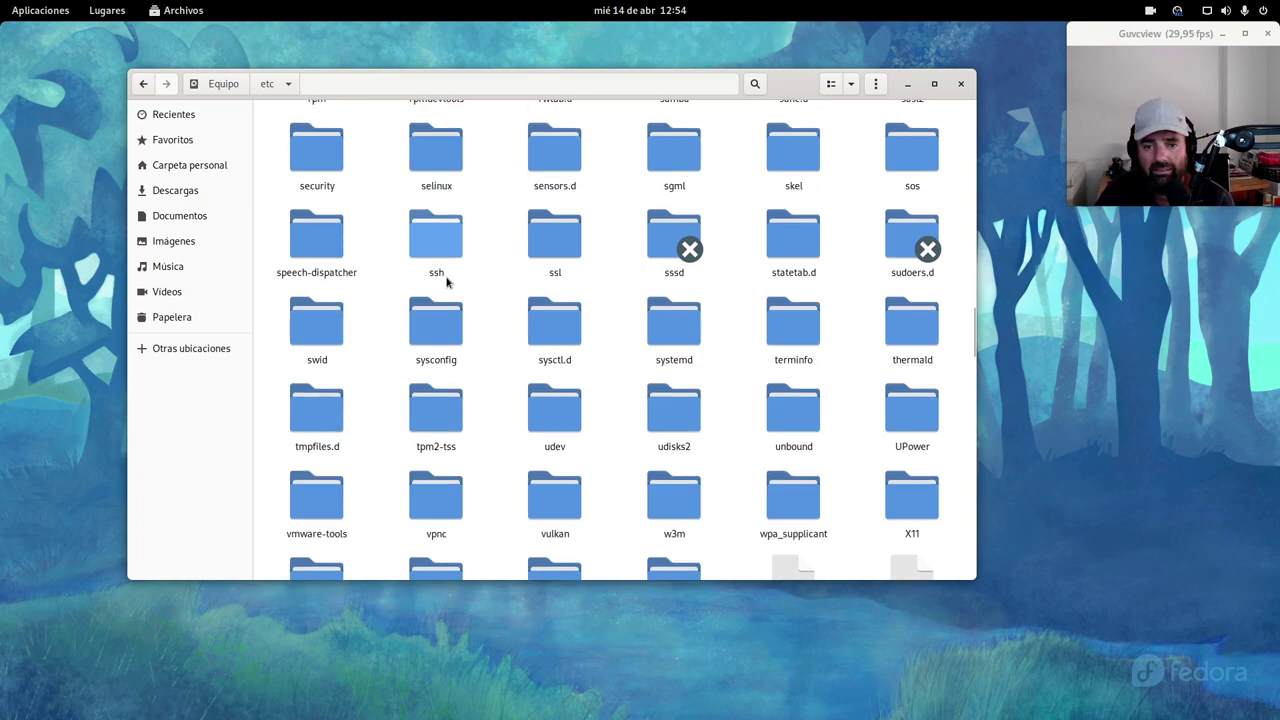
pyautogui.doubleClick(320, 160)
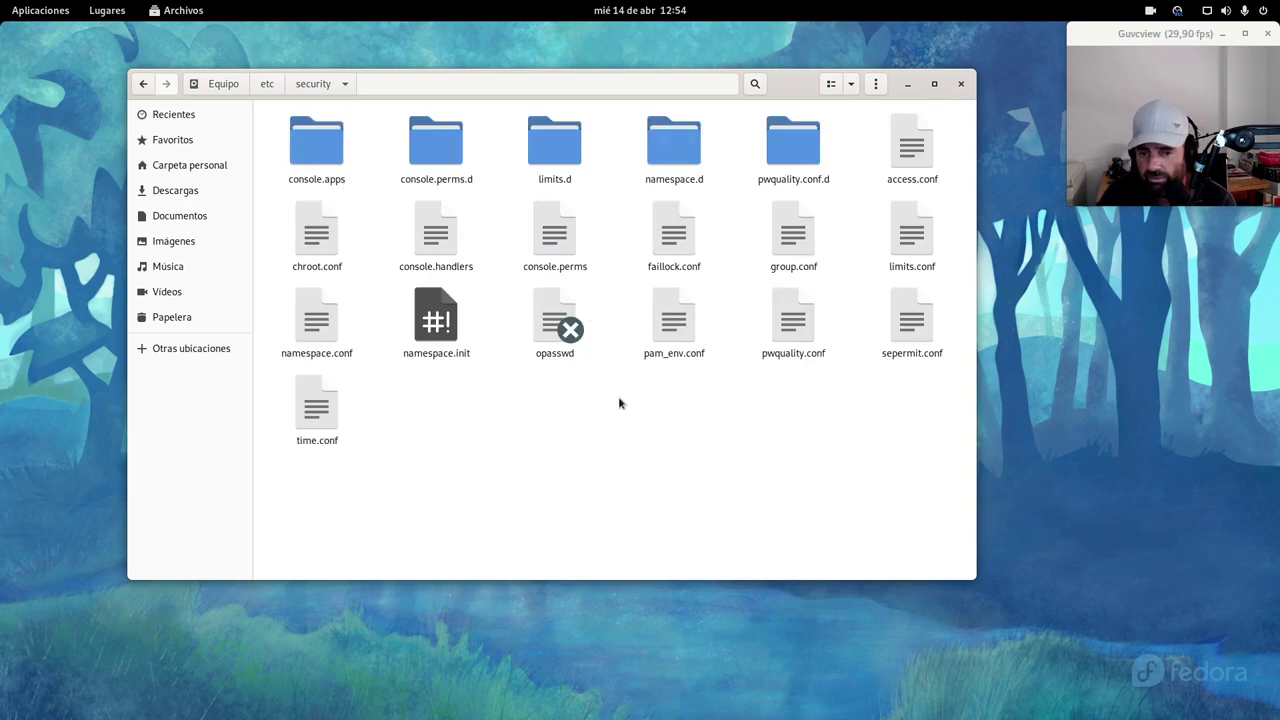
# Open limits.conf in the text editor, restore its window from full screen, and move and enlarge it clear of the webcam view
pyautogui.rightClick(911, 256)
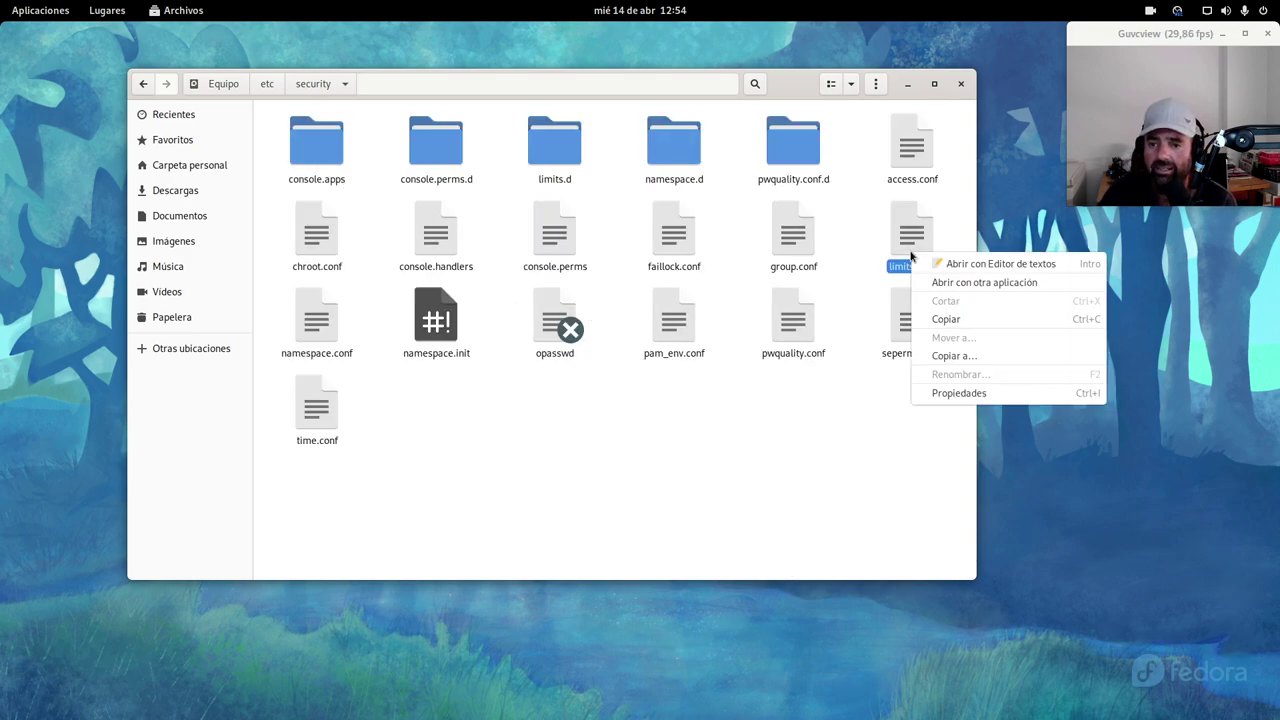
pyautogui.click(962, 264)
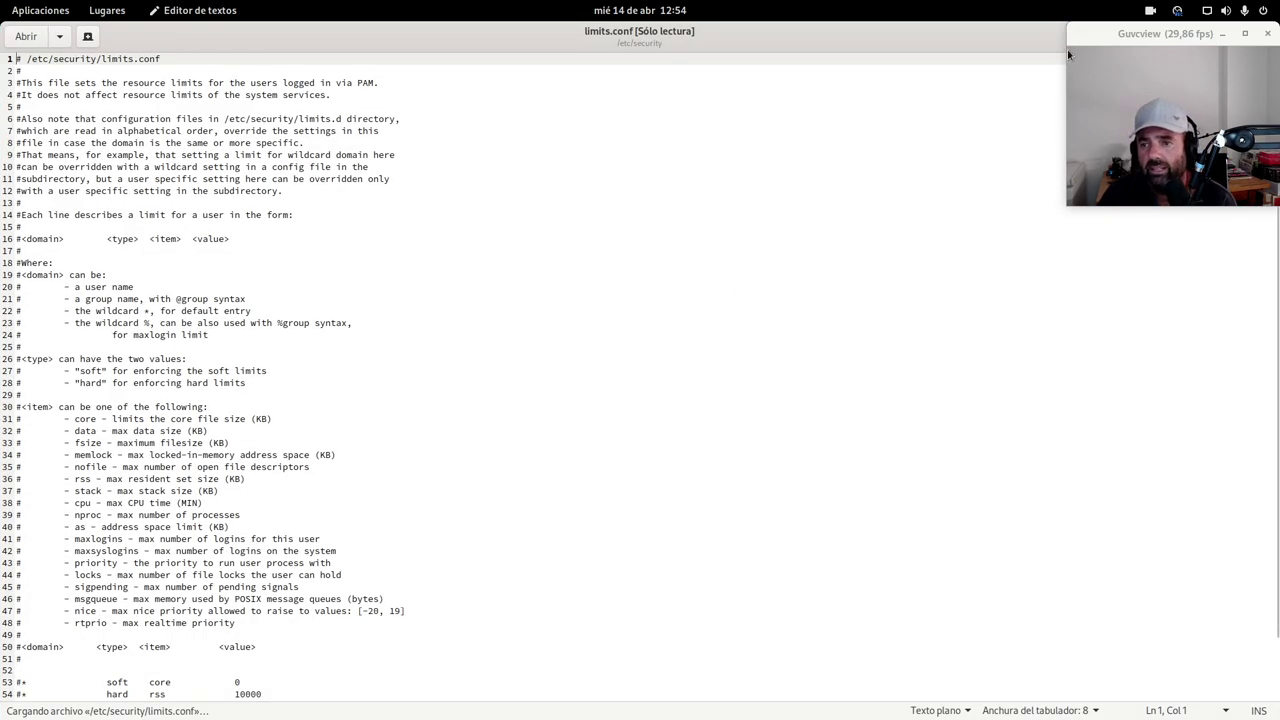
pyautogui.doubleClick(974, 40)
pyautogui.moveTo(289, 32); pyautogui.dragTo(479, 61)
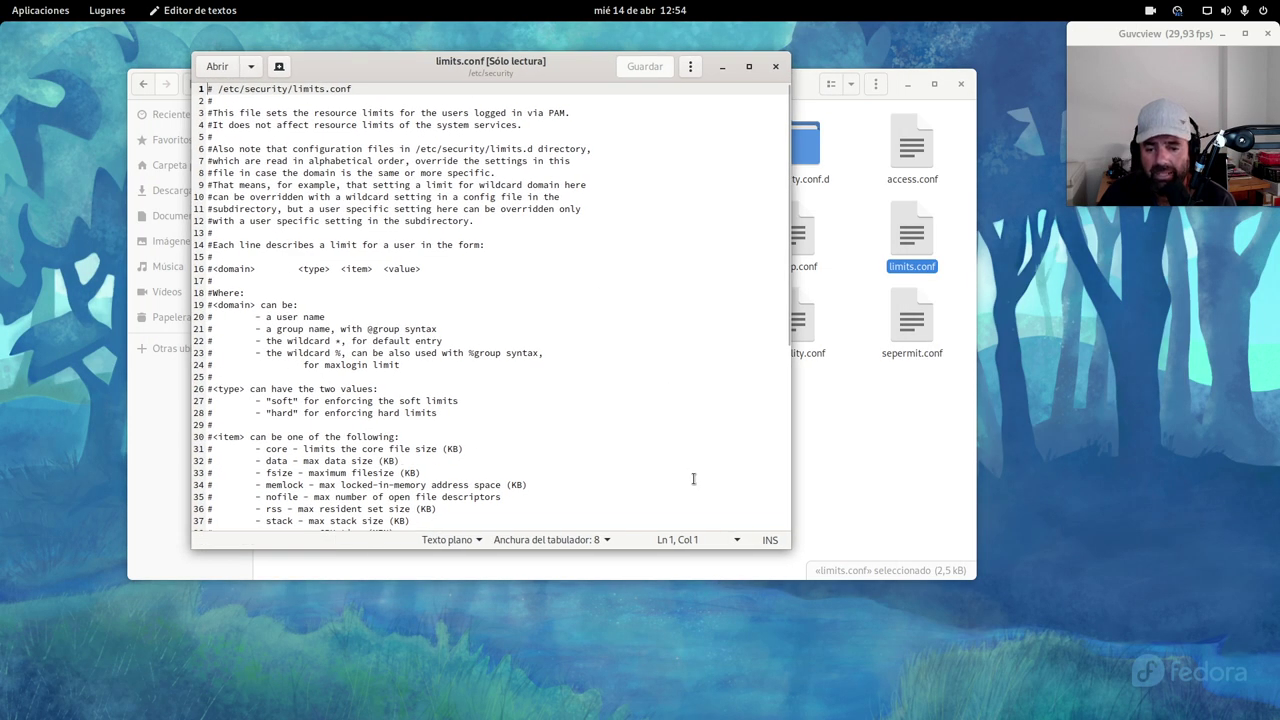
pyautogui.moveTo(792, 552); pyautogui.dragTo(990, 622)
pyautogui.scroll(-5, 413, 563)
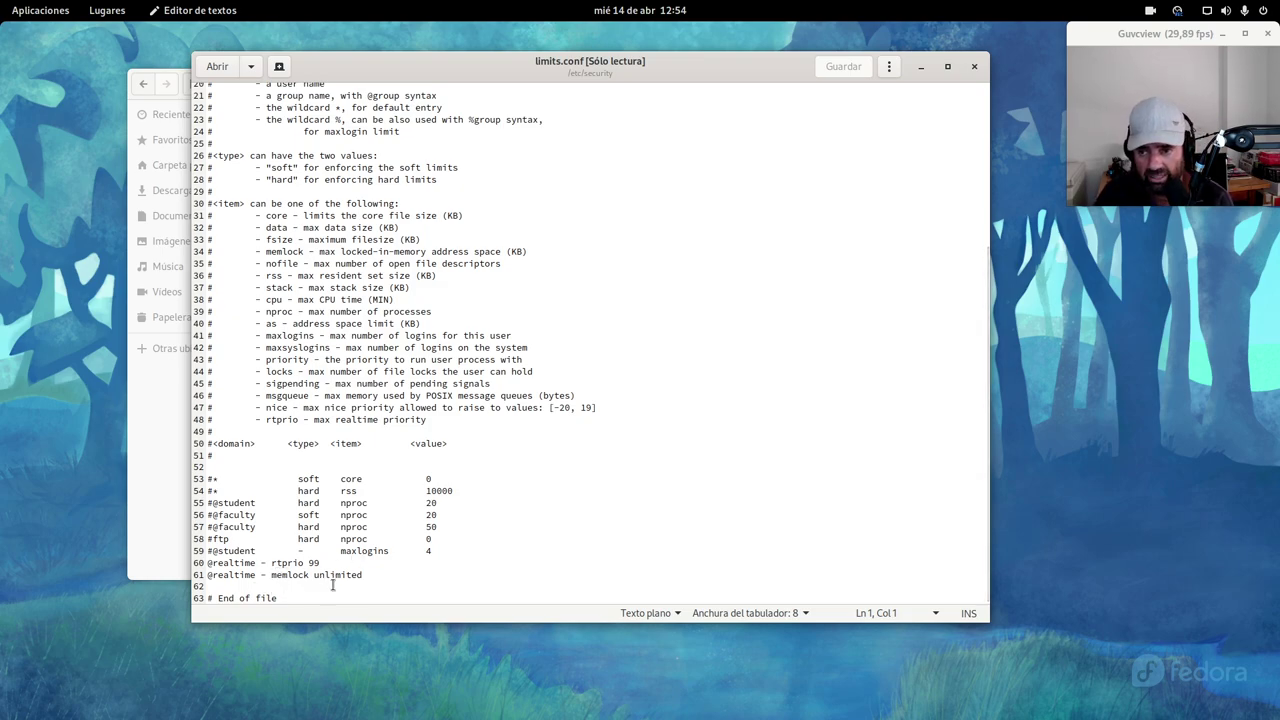
pyautogui.click(366, 576)
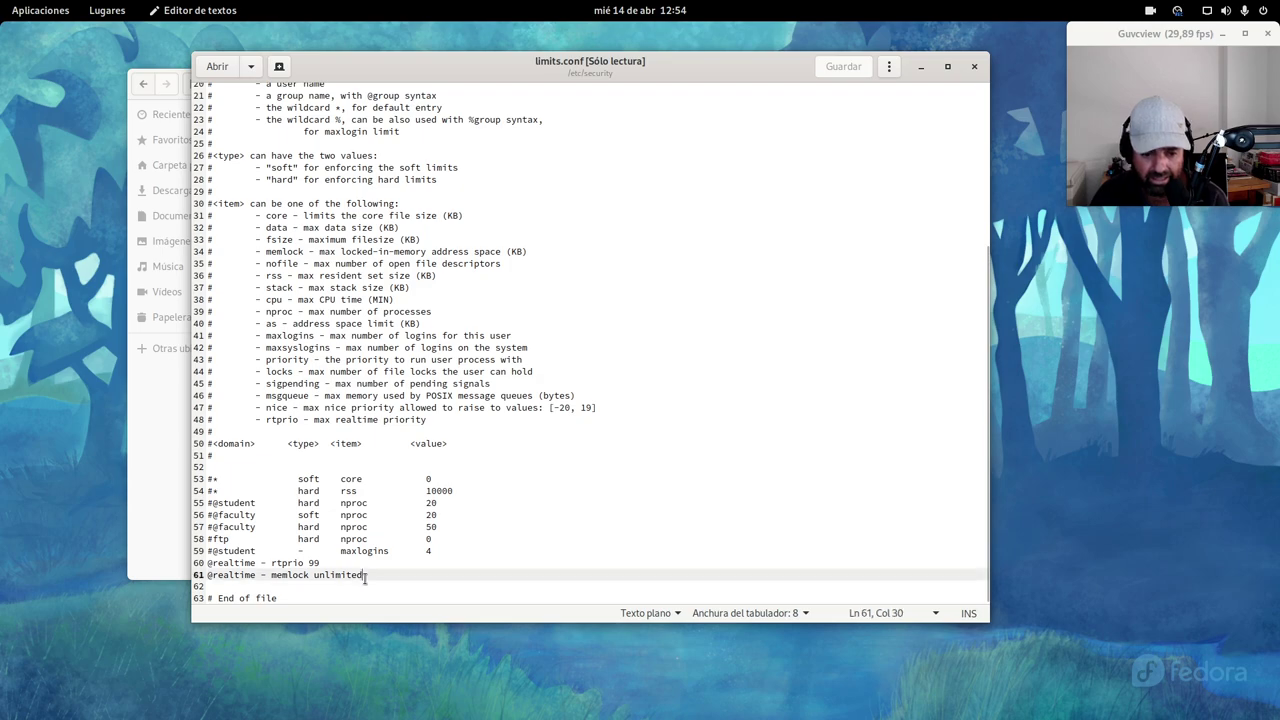
pyautogui.moveTo(366, 576); pyautogui.dragTo(207, 563)
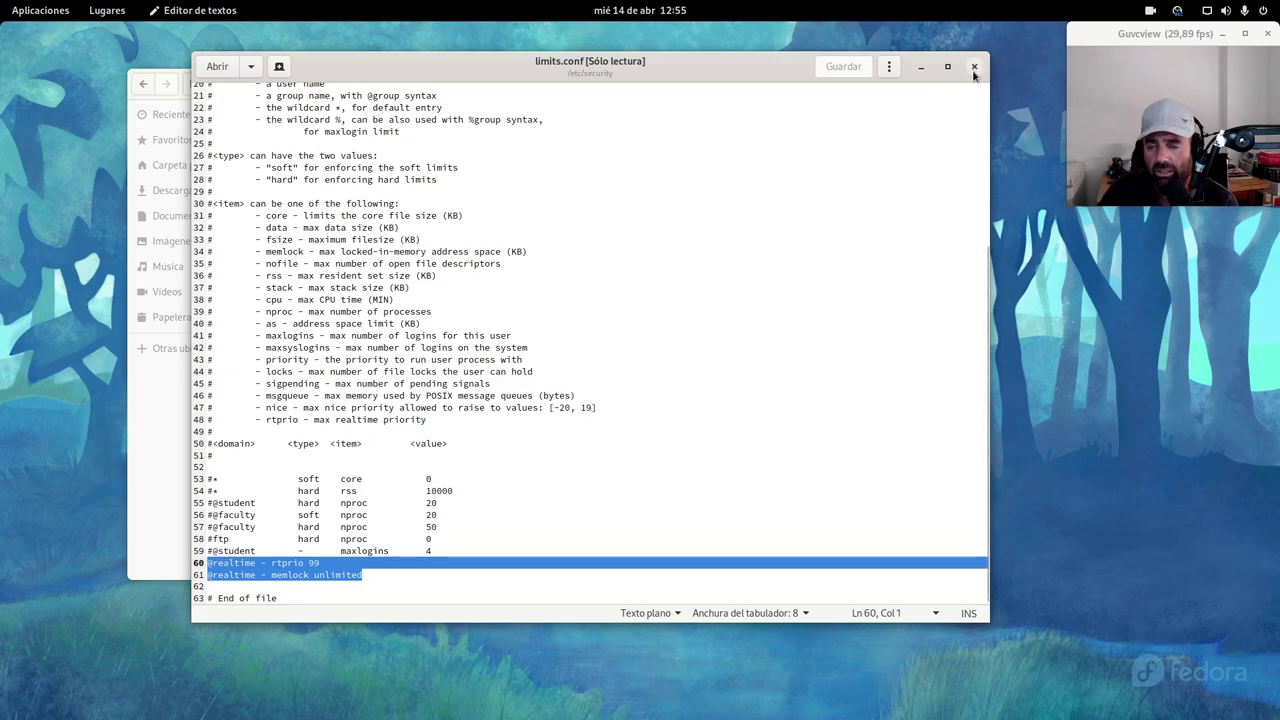
pyautogui.click(788, 407)
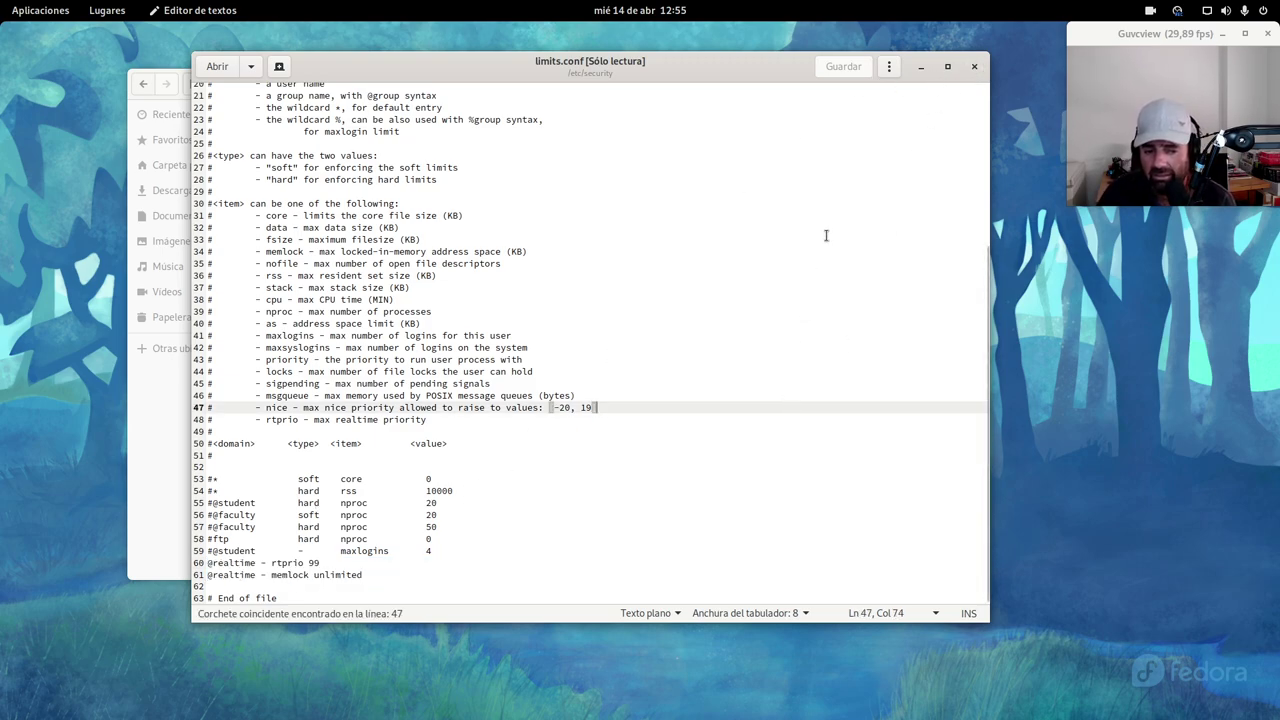
pyautogui.click(972, 67)
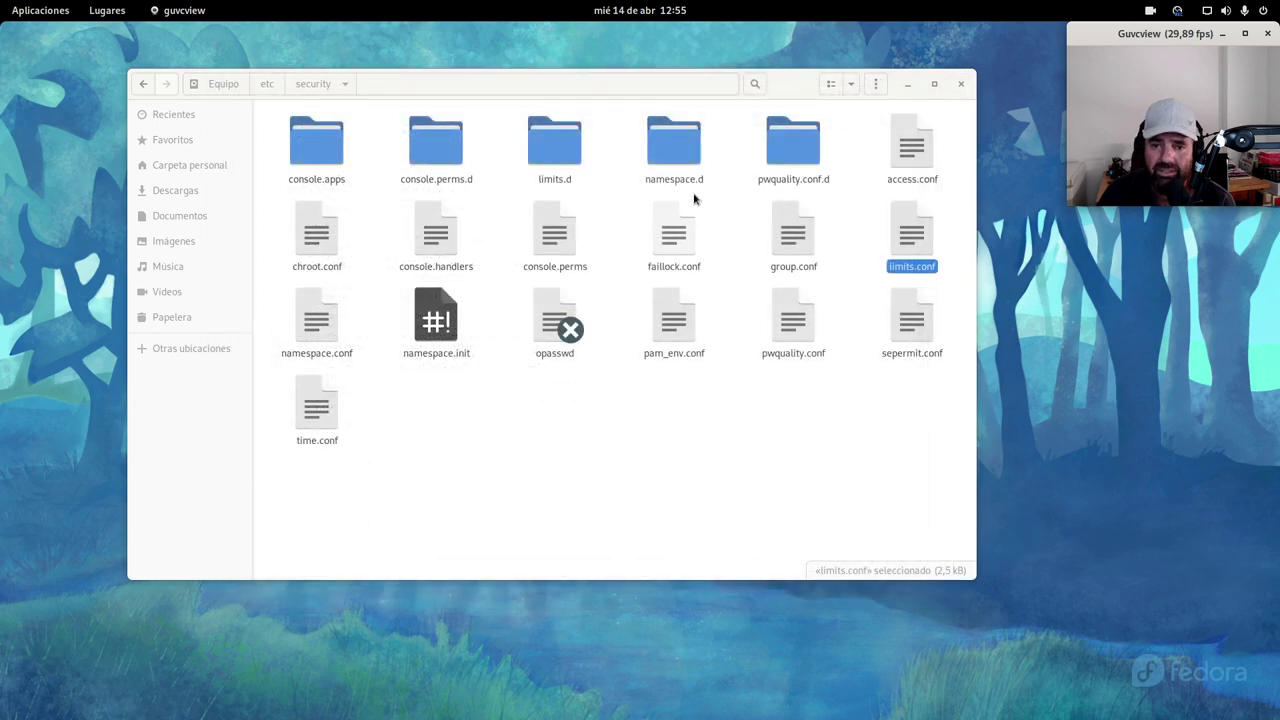
# Open 99-realtime.conf from the limits.d folder in the text editor and move its window off the file listing
pyautogui.doubleClick(556, 148)
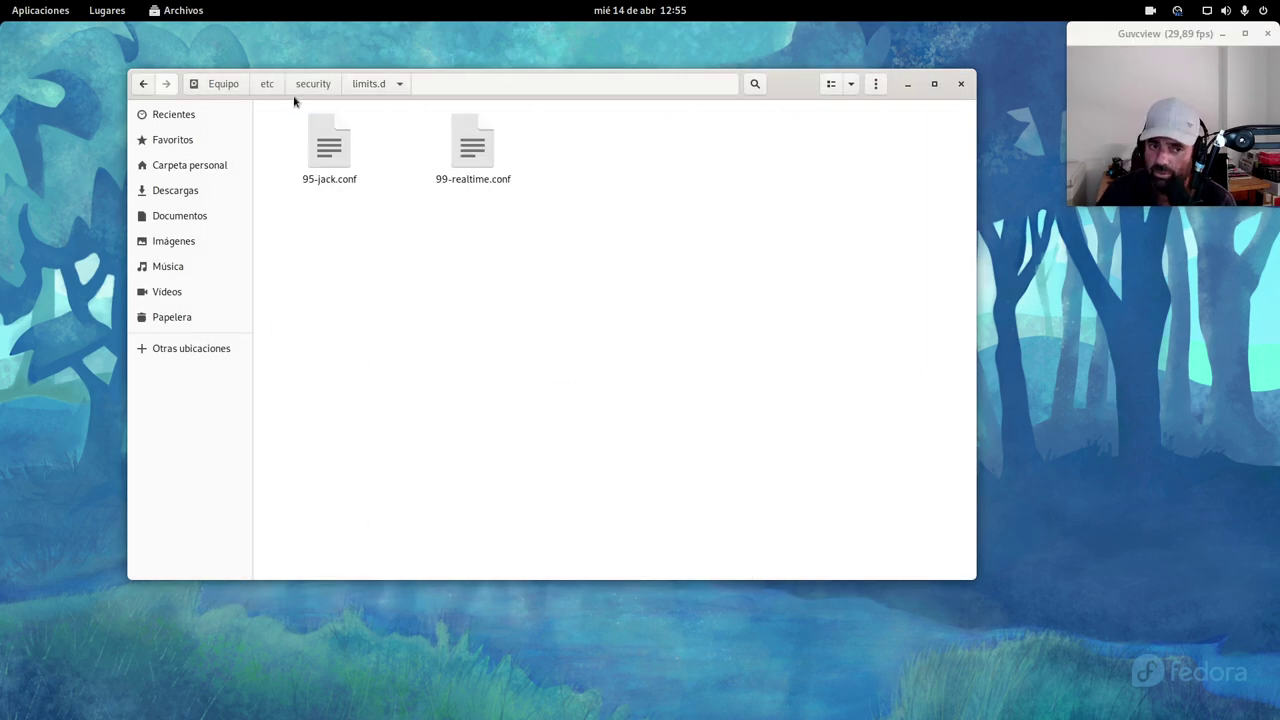
pyautogui.rightClick(463, 155)
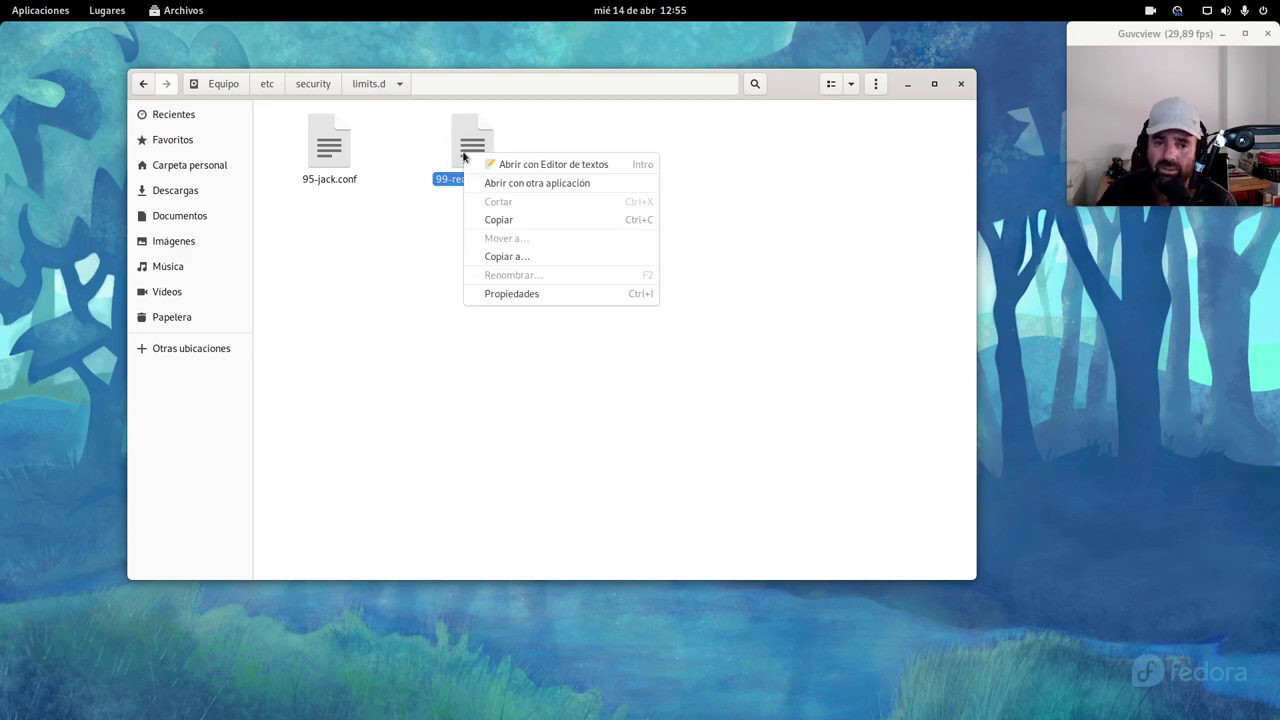
pyautogui.click(528, 164)
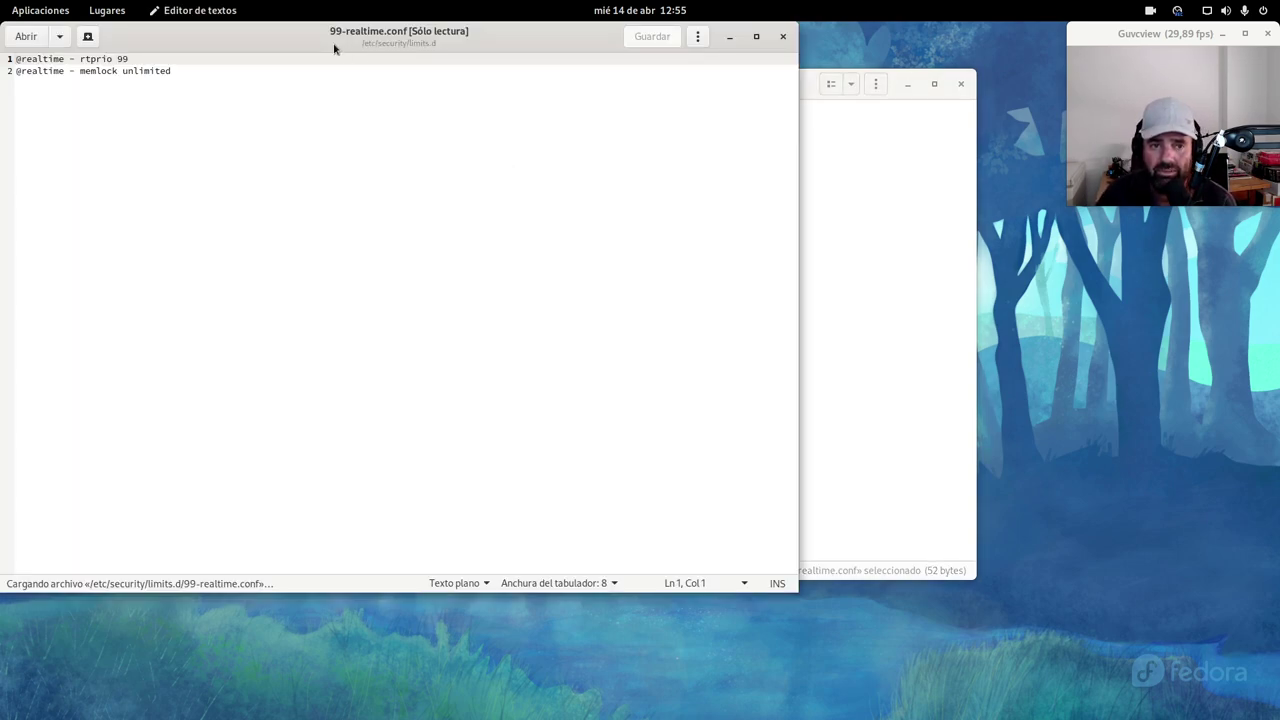
pyautogui.moveTo(335, 48); pyautogui.dragTo(745, 193)
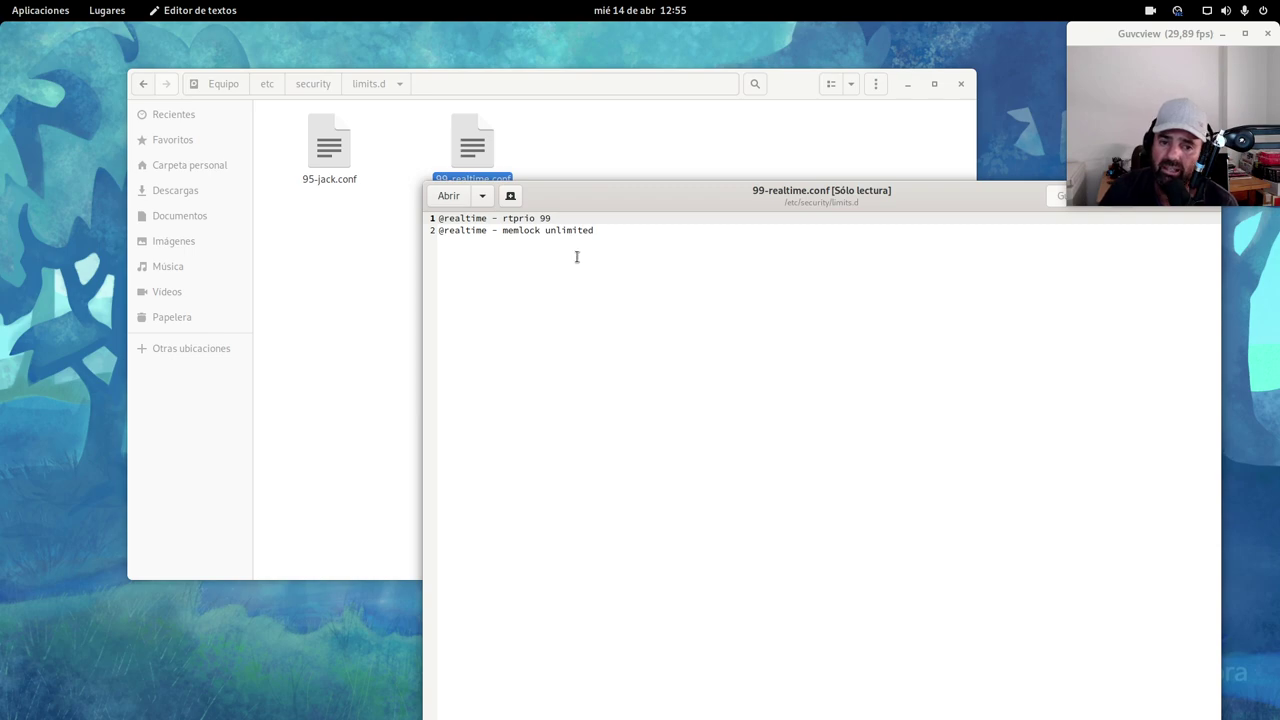
pyautogui.moveTo(606, 240); pyautogui.dragTo(413, 210)
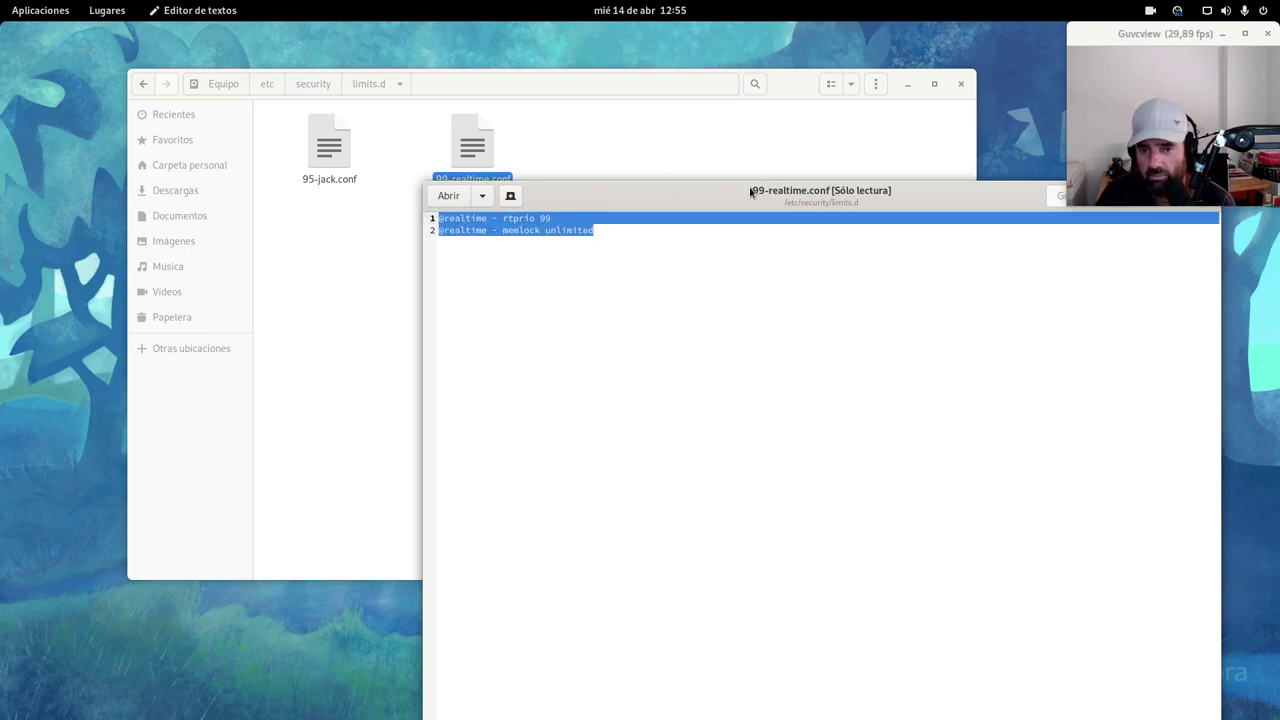
pyautogui.moveTo(750, 187); pyautogui.dragTo(492, 204)
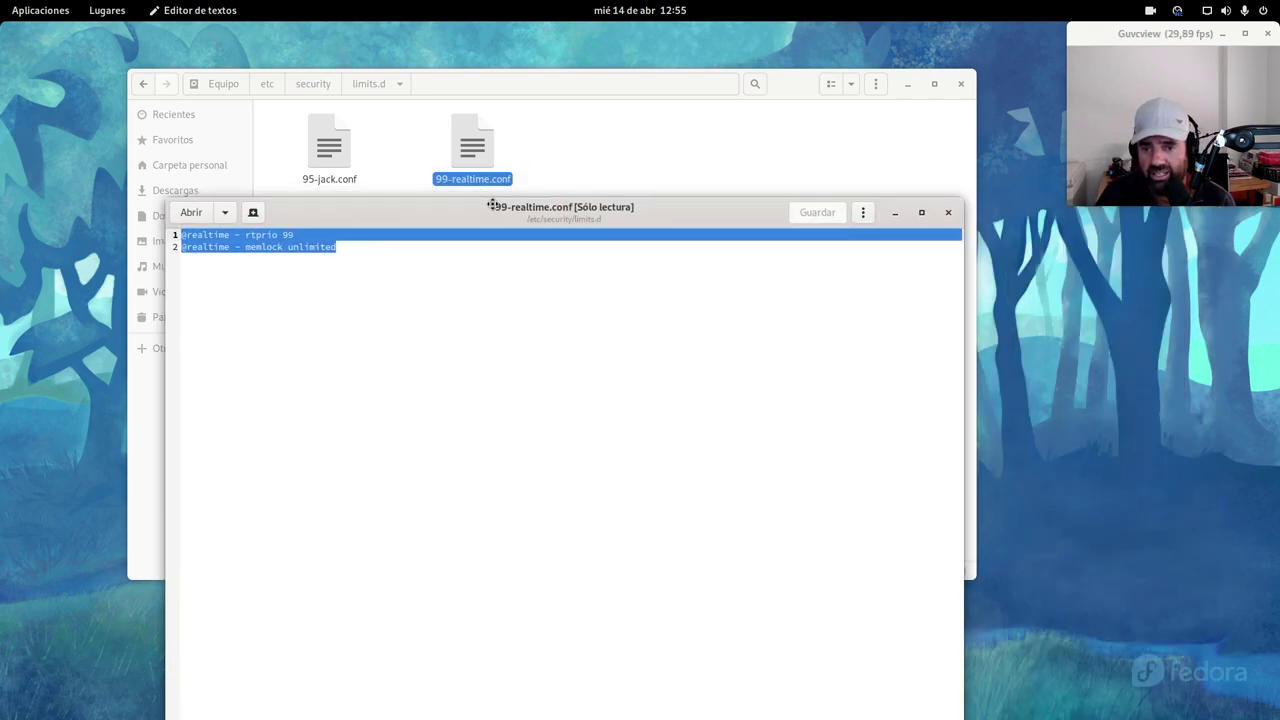
pyautogui.click(948, 212)
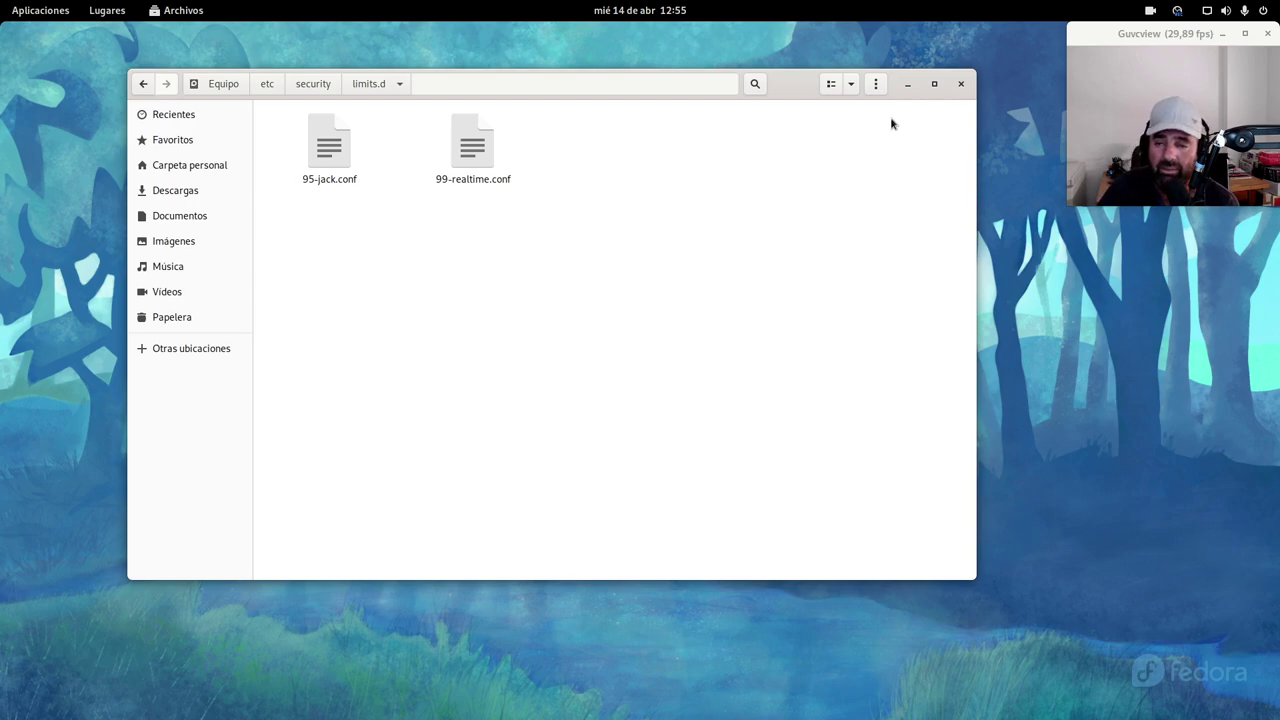
# Close the file manager and switch to the OBS Studio window
pyautogui.click(960, 86)
pyautogui.press('super')
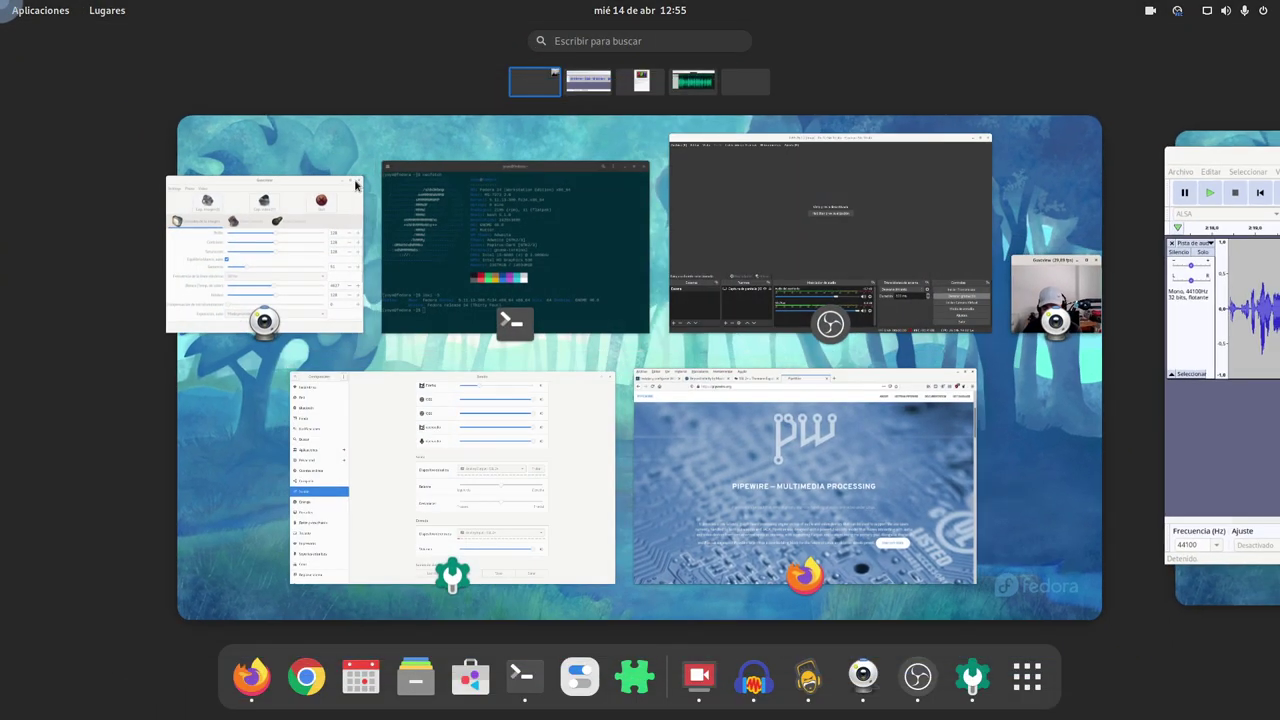
pyautogui.click(742, 227)
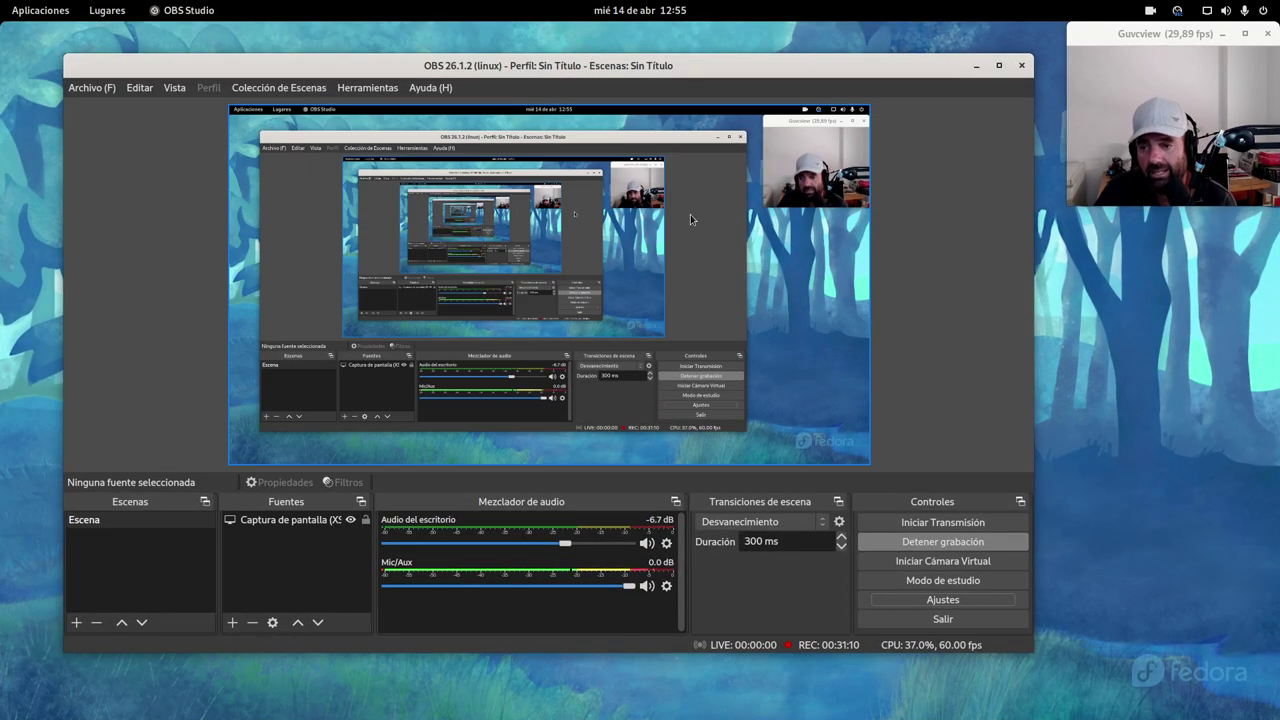